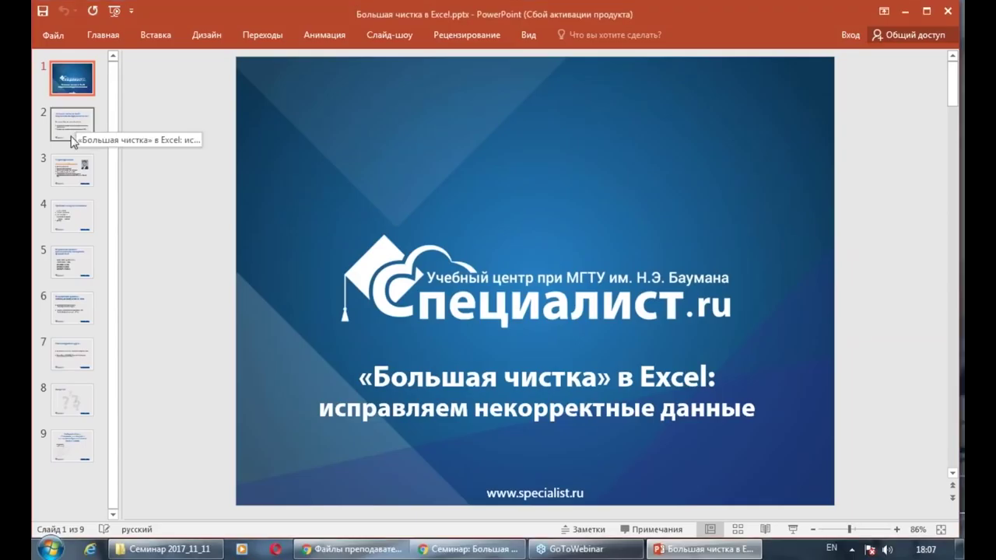
Show slide 2, which lists the seminar's two topics on fixing incorrect Excel data
left_click(74, 132)
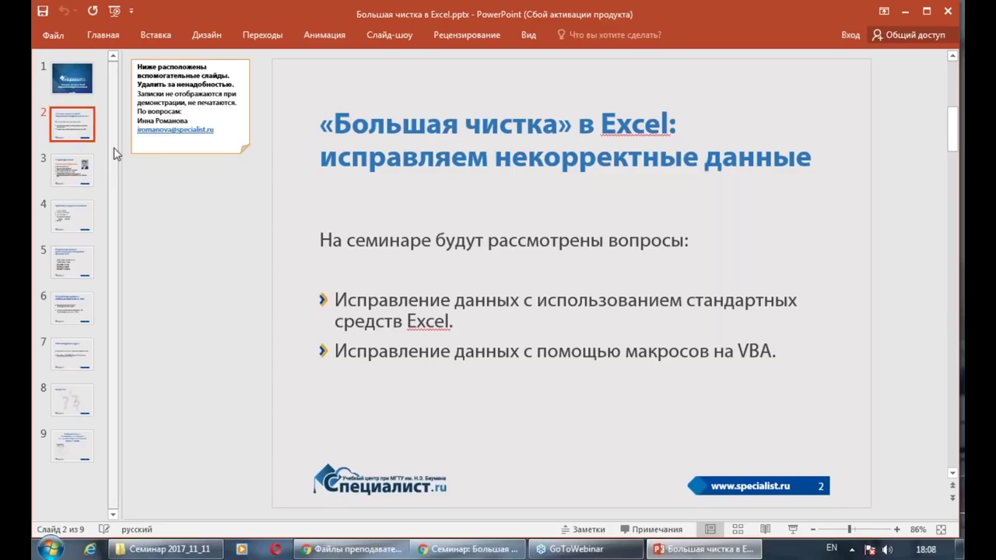
Show slide 3, О преподавателе, with the instructor's Microsoft certifications
left_click(75, 173)
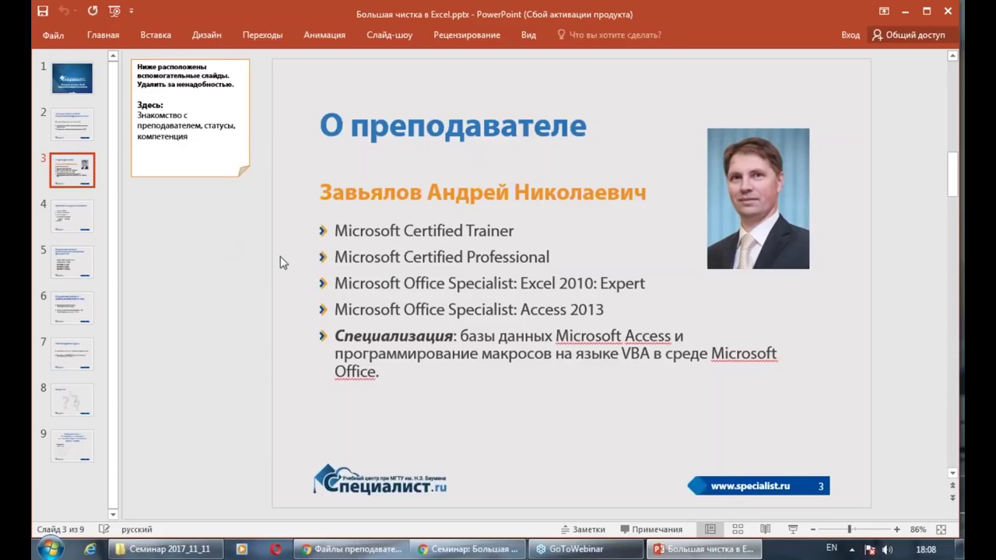
left_click(469, 554)
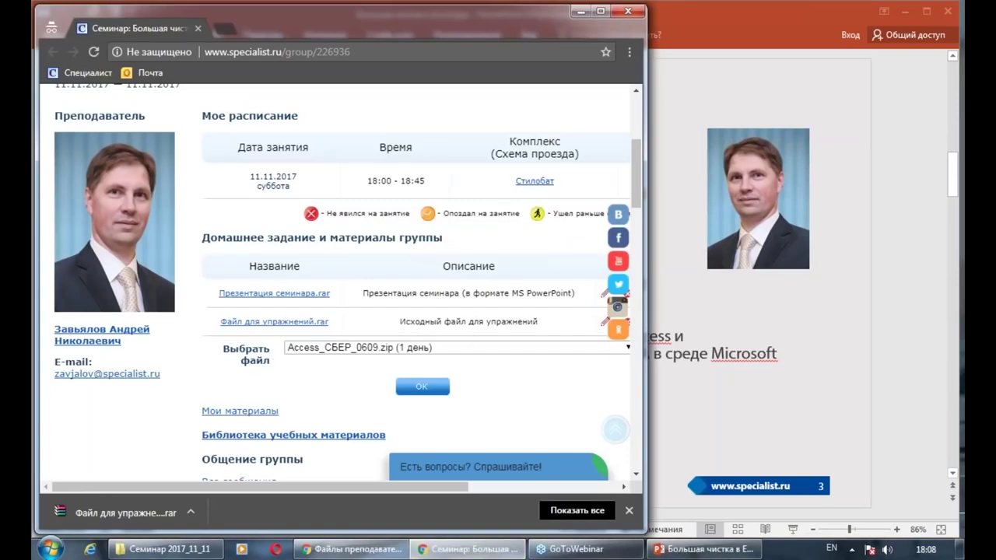
left_click(600, 11)
scroll(620, 190, "up", 4)
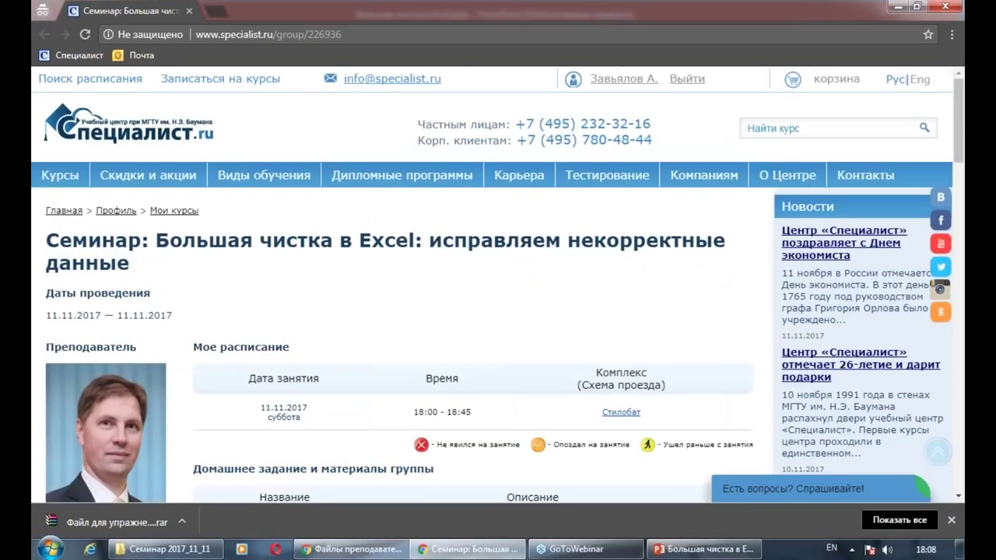
scroll(395, 271, "down", 1)
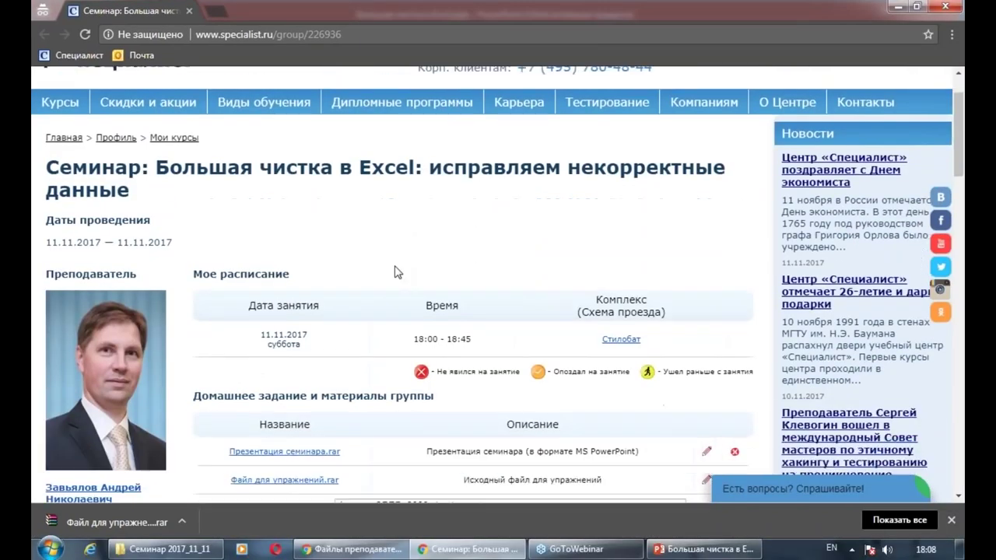
scroll(395, 271, "down", 1)
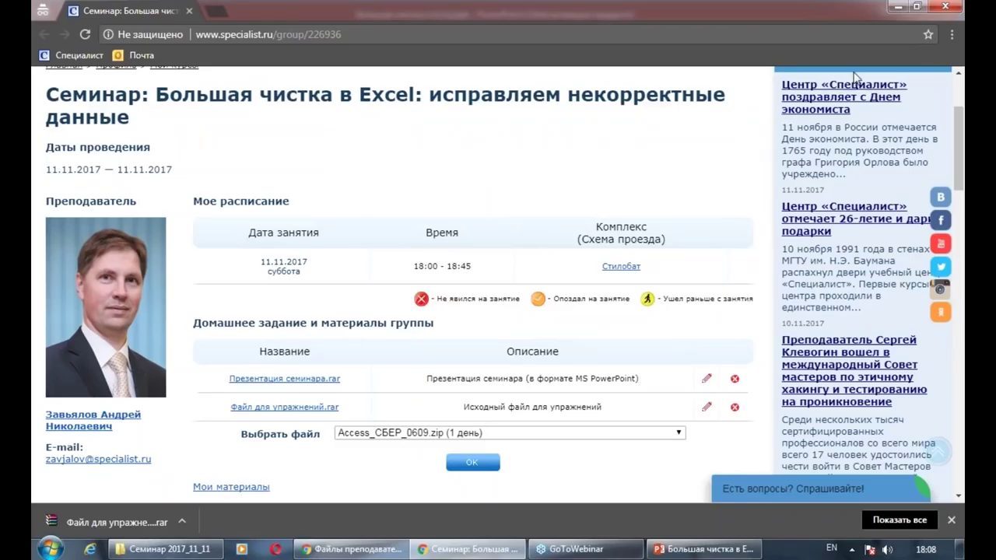
left_click(897, 9)
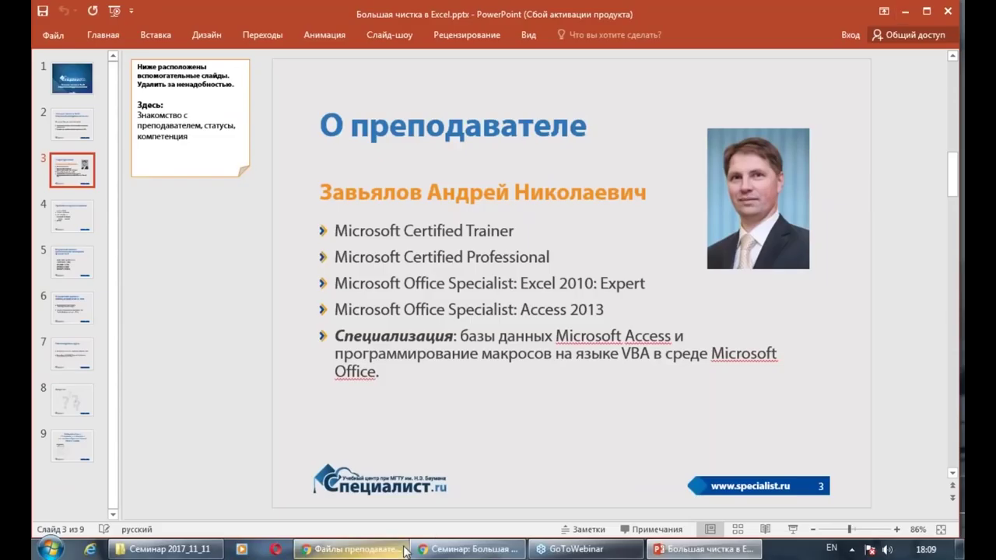
Point out Большая чистка.xlsb in the seminar folder, then display slide 4, Проблема некорректных данных
mouse_move(366, 549)
left_click(164, 548)
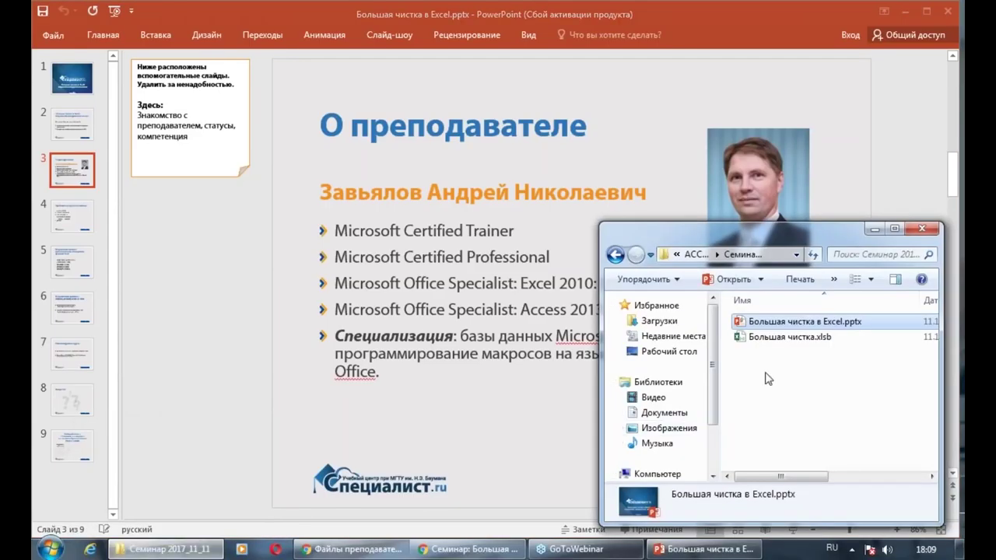
left_click(769, 341)
left_click(774, 374)
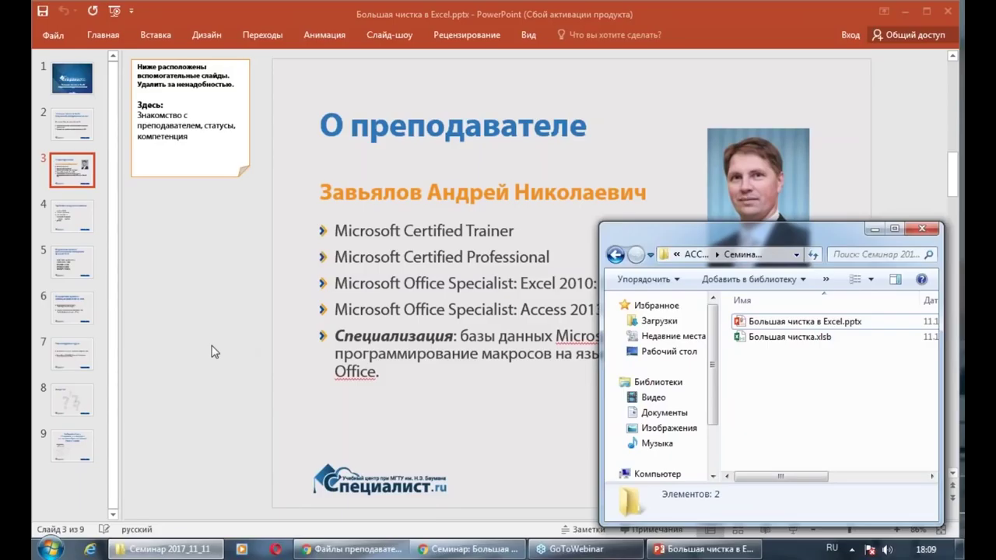
left_click(76, 223)
left_click(77, 224)
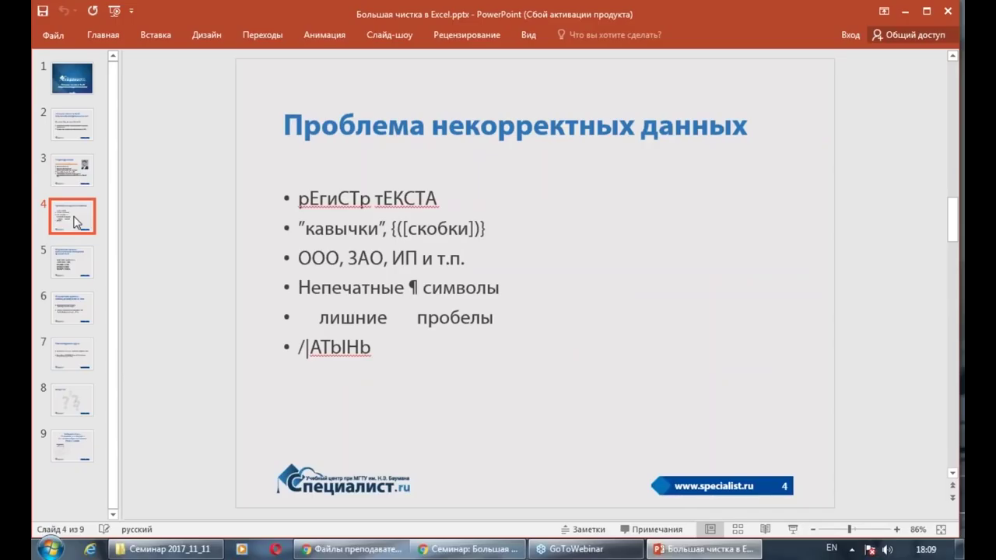
Add a new last bullet containing an ellipsis (....) below the /|АТЫНЬ bullet
left_click(391, 349)
key("Return")
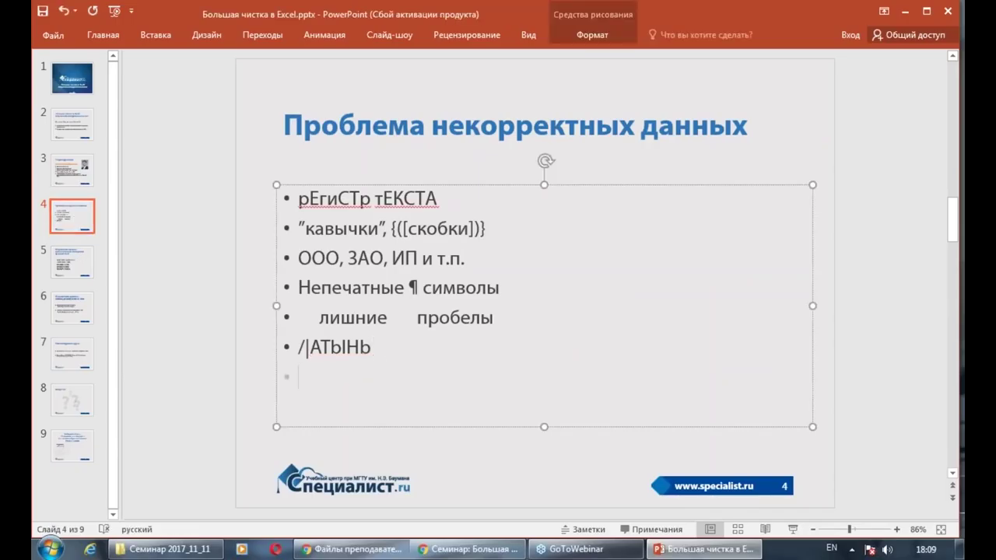
type("////")
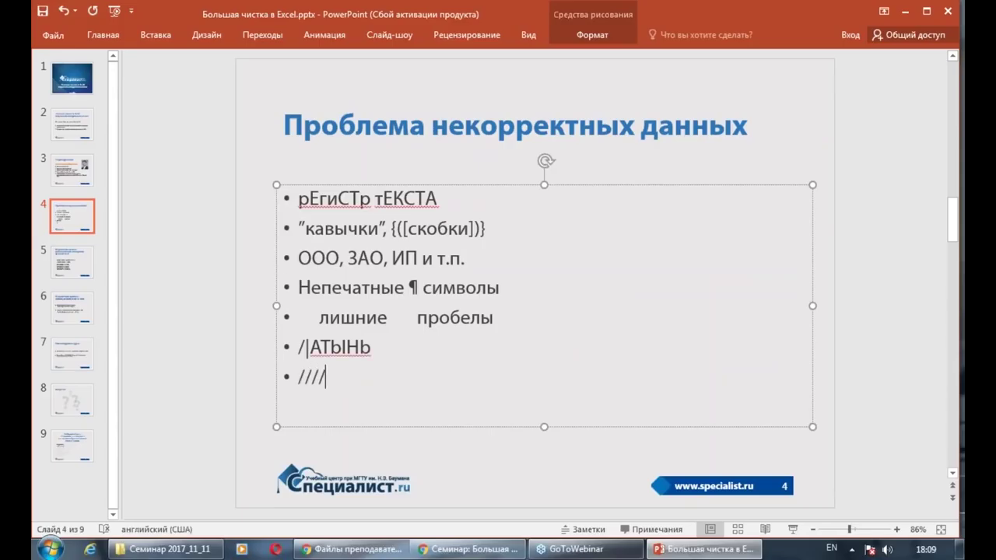
key("BackSpace")
key("BackSpace")
key("BackSpace")
type("....")
Step through the Непечатные символы and кавычки lines, then select the first bullet рЕгиСТр тЕКСТА
left_click(477, 289)
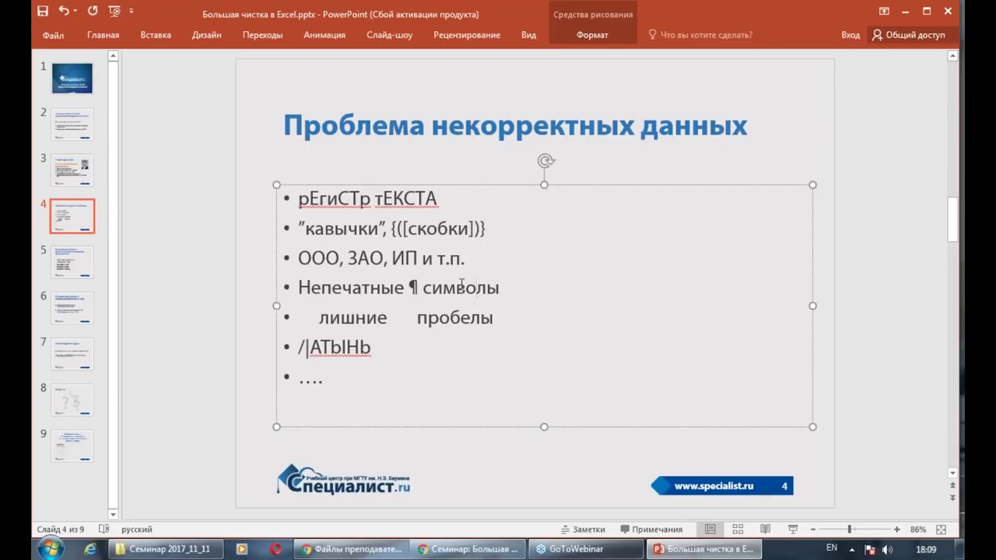
left_click(477, 221)
left_click(299, 199)
left_click_drag(300, 199, 472, 204)
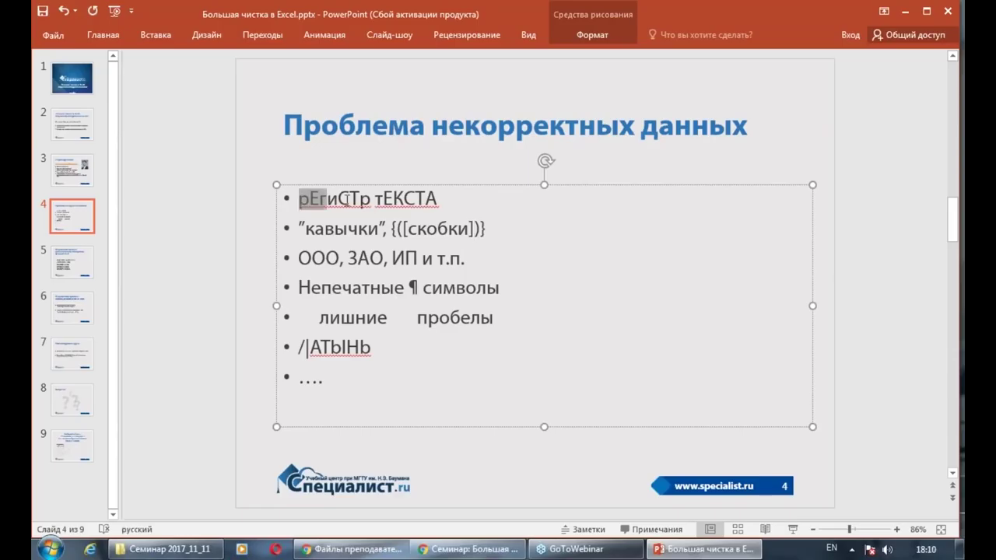
left_click(472, 203)
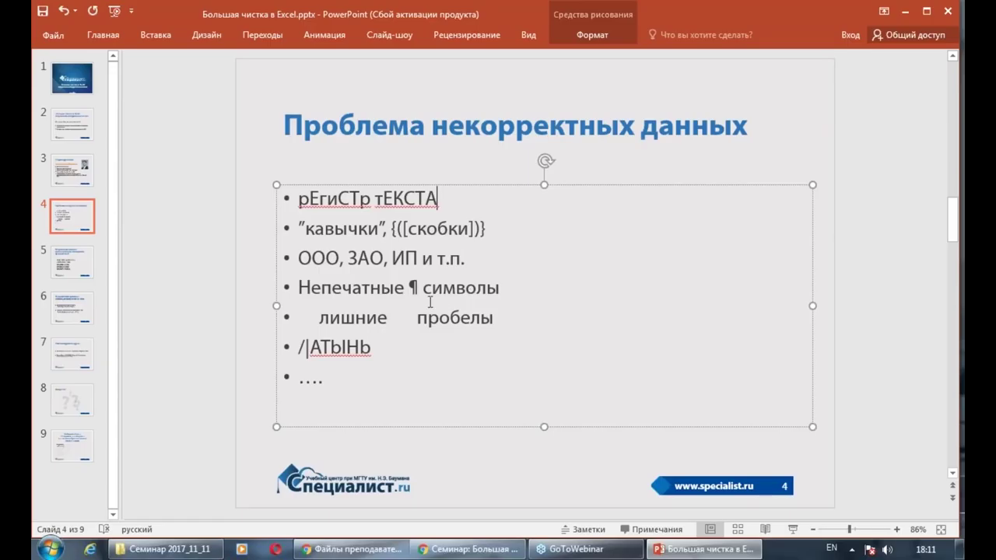
left_click(301, 288)
key("shift+Right")
left_click_drag(350, 288, 486, 292)
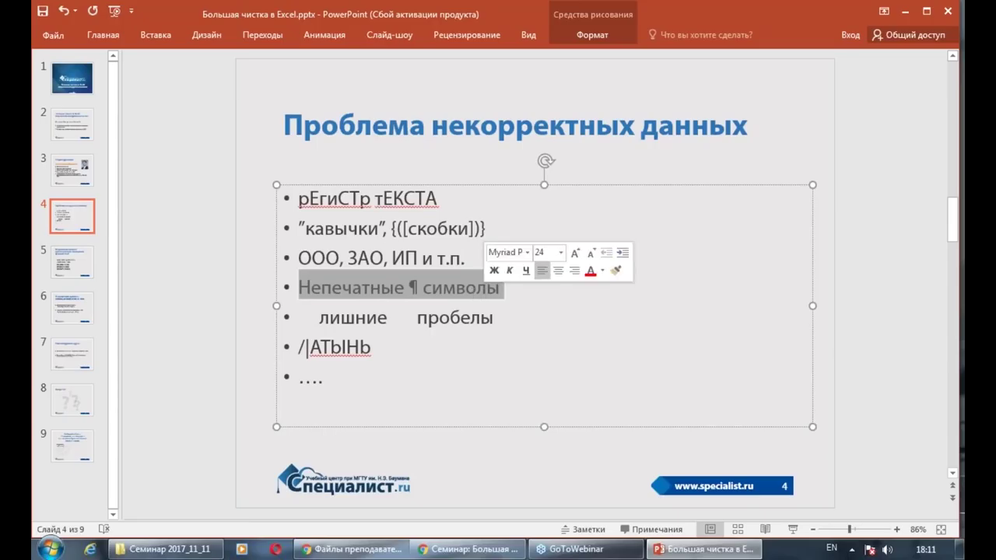
left_click(461, 228)
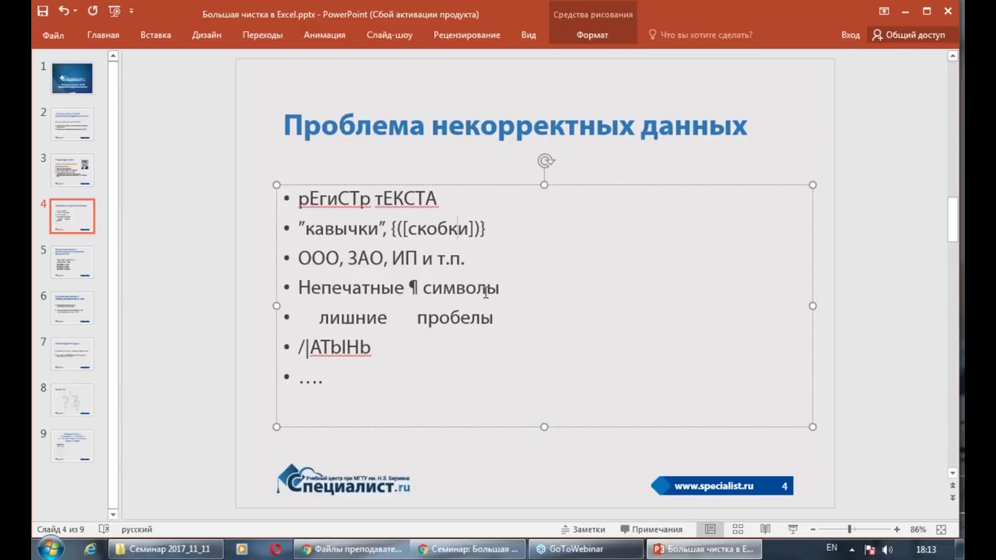
Edit the end of slide 4's last ellipsis bullet, deleting the stray typed letters
left_click_drag(299, 348, 340, 347)
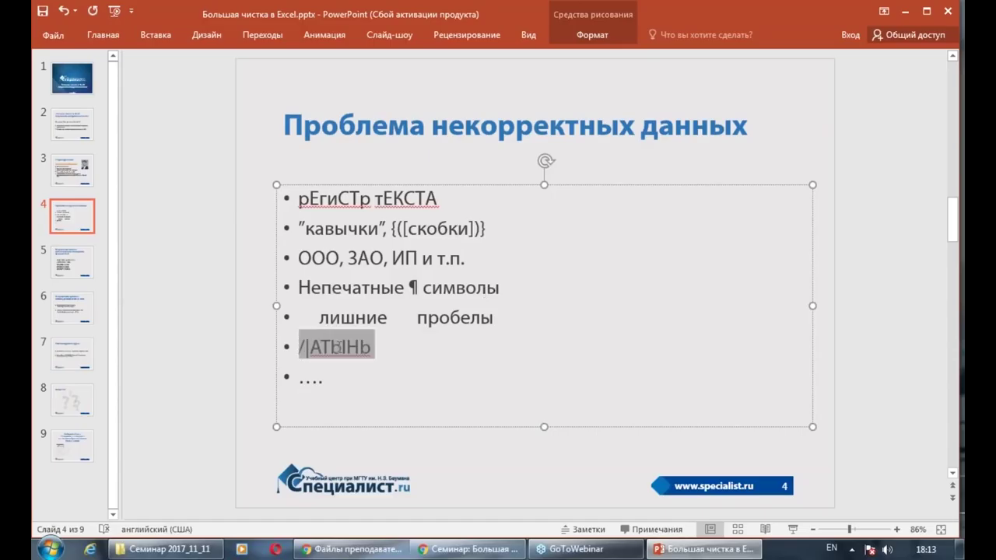
left_click(329, 366)
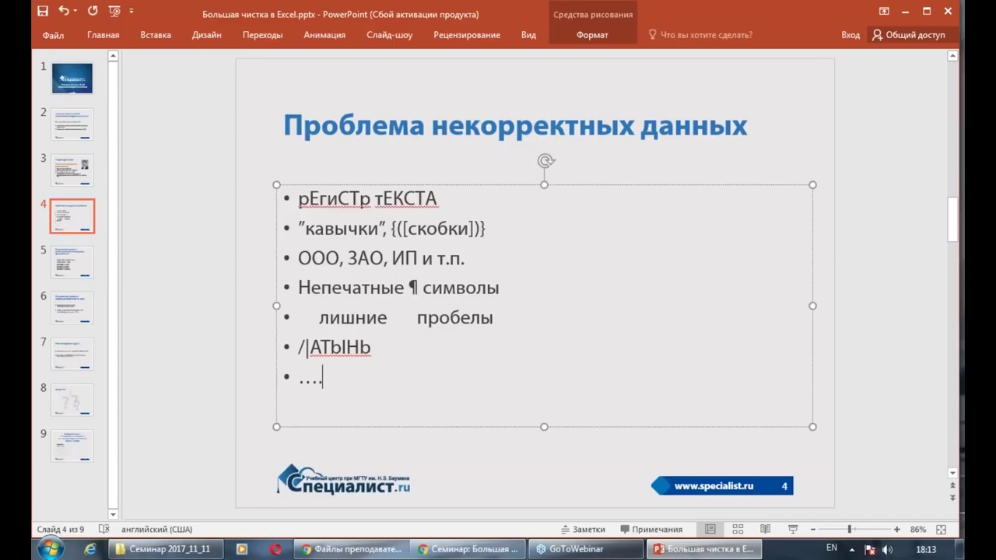
type("M")
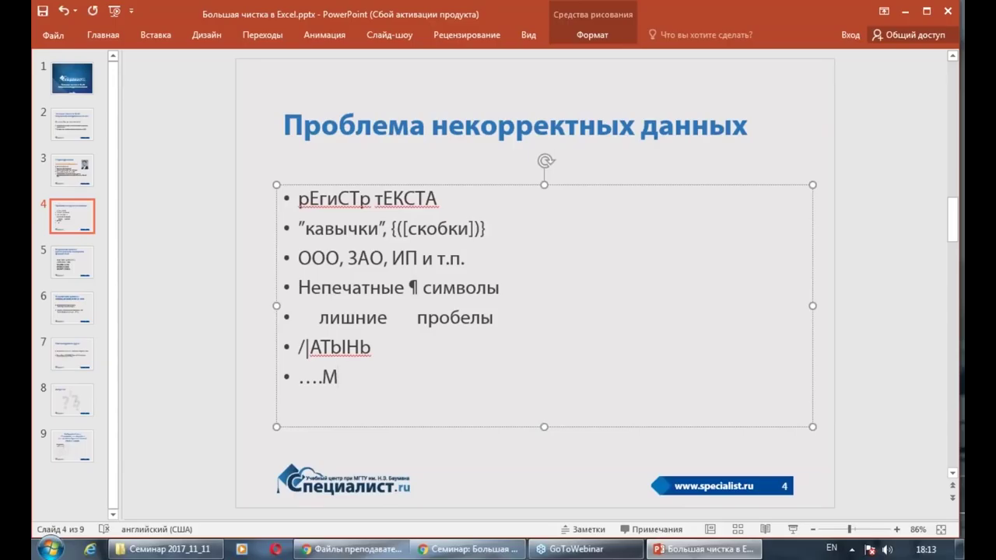
key("alt+shift")
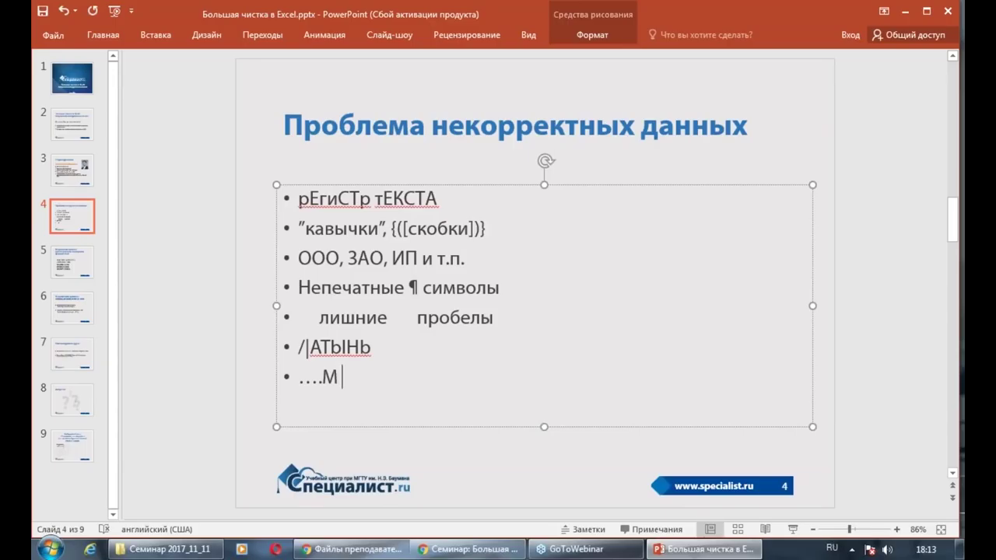
type("М")
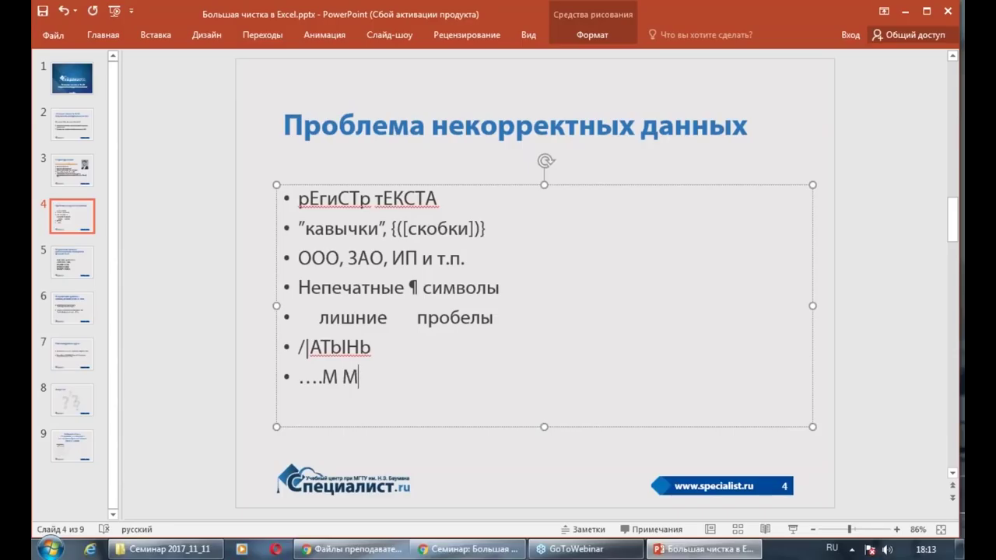
key("BackSpace")
key("BackSpace")
key("BackSpace")
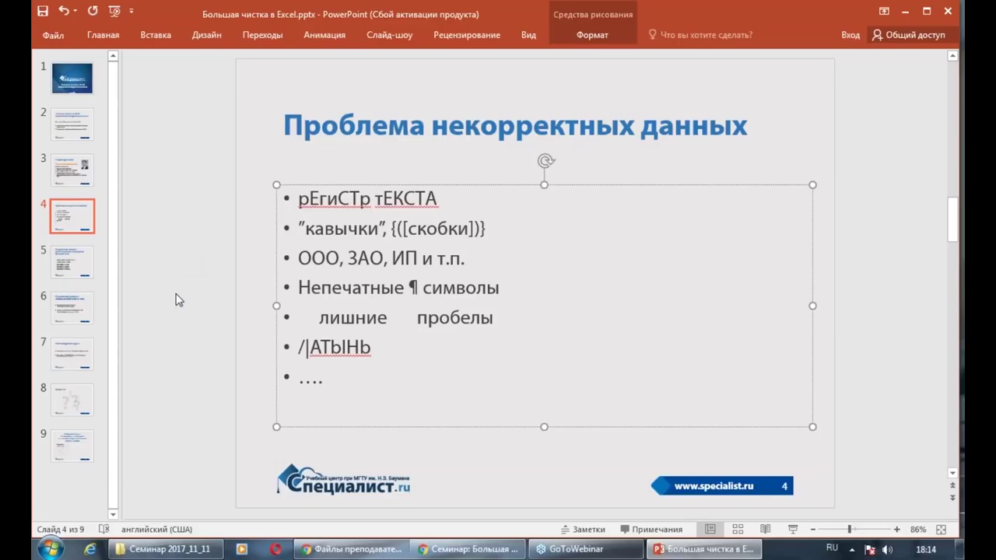
Open Большая чистка.xlsb from the seminar files folder in Excel
left_click(179, 553)
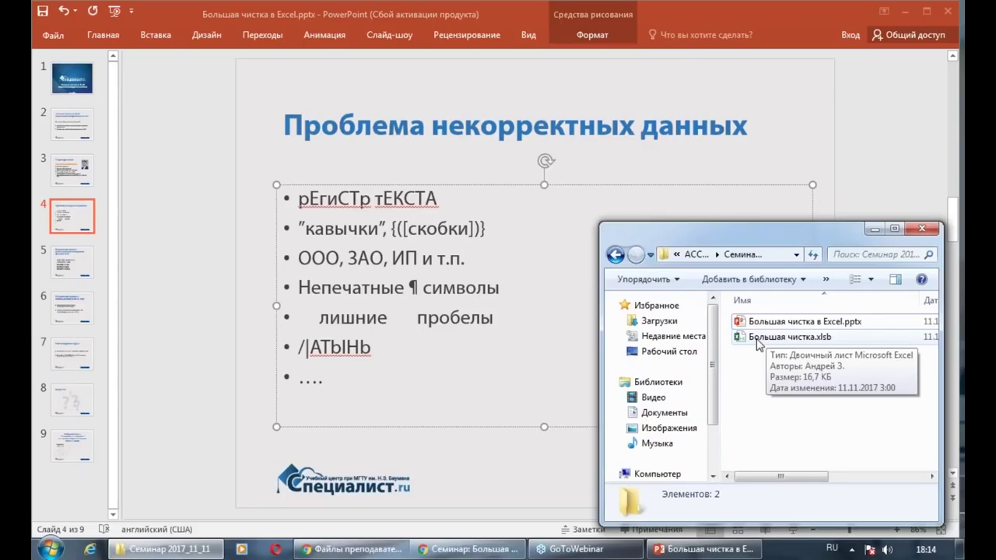
left_click(759, 341)
double_click(759, 340)
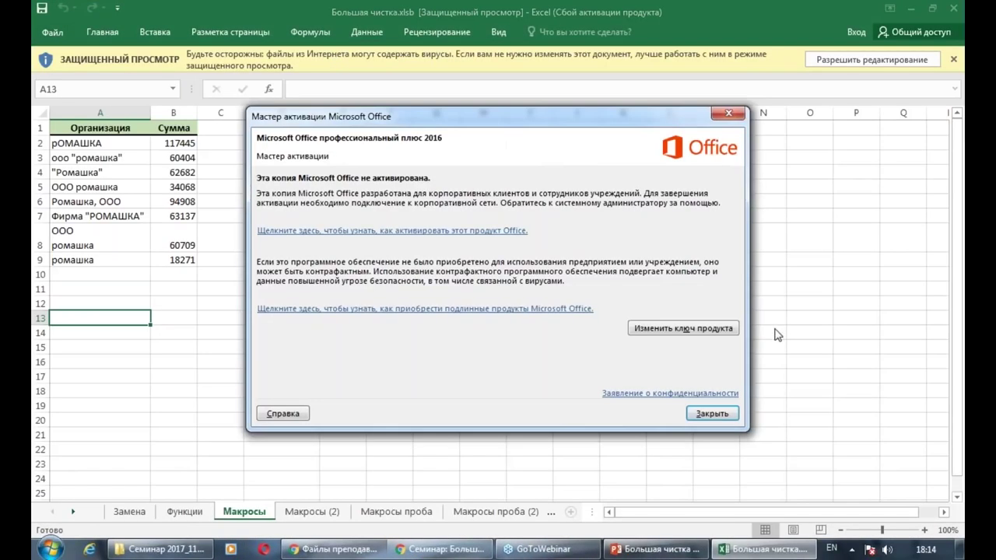
Dismiss the activation notice, enable editing, and go to the Замена sheet
left_click(712, 413)
left_click(718, 238)
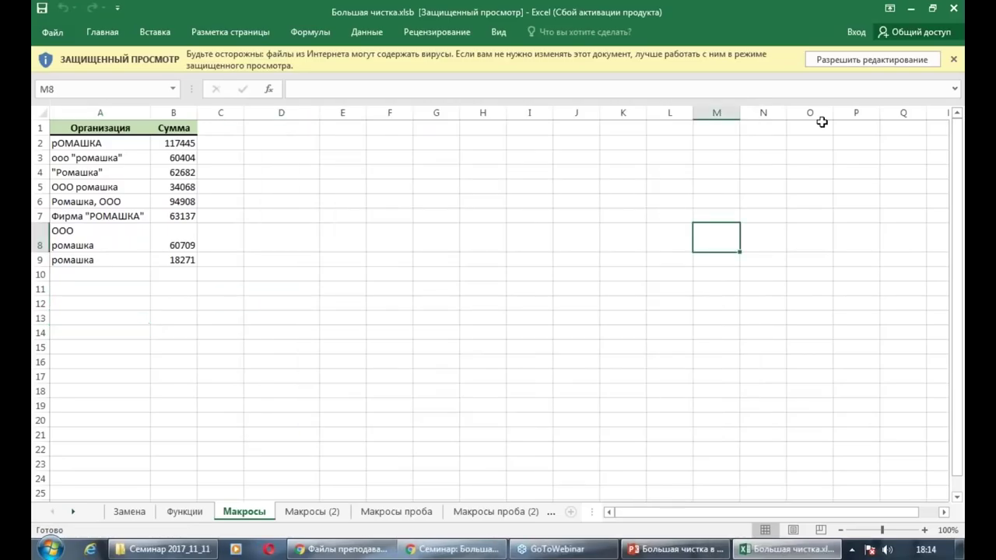
left_click(860, 62)
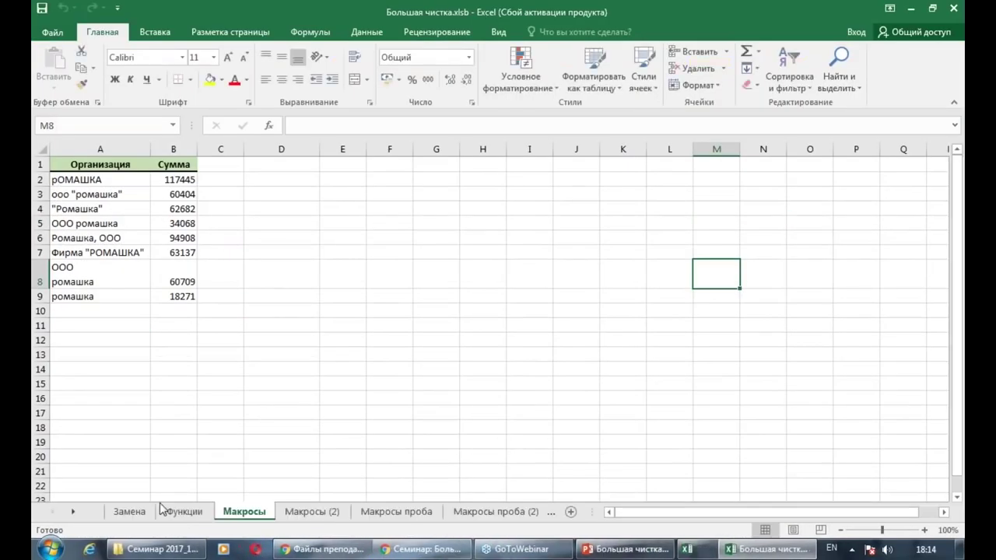
left_click(134, 512)
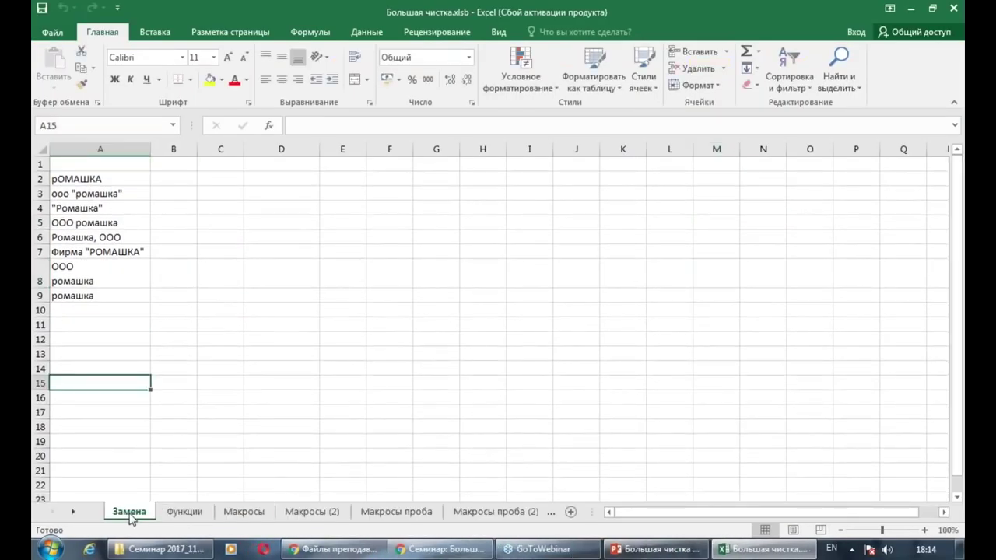
left_click(221, 398)
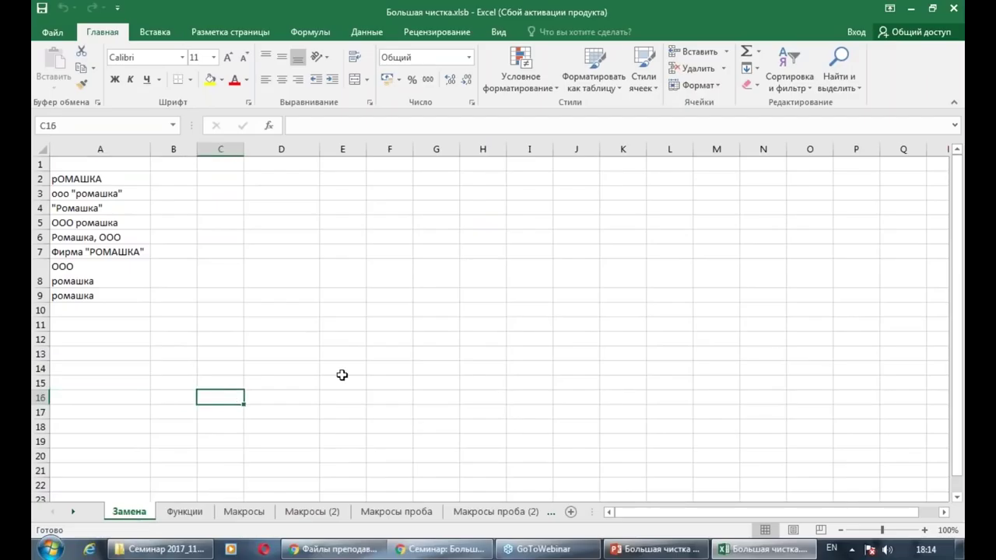
left_click(78, 180)
Restore the Excel window over the slide and inspect the name variants in A2–A8
left_click(933, 8)
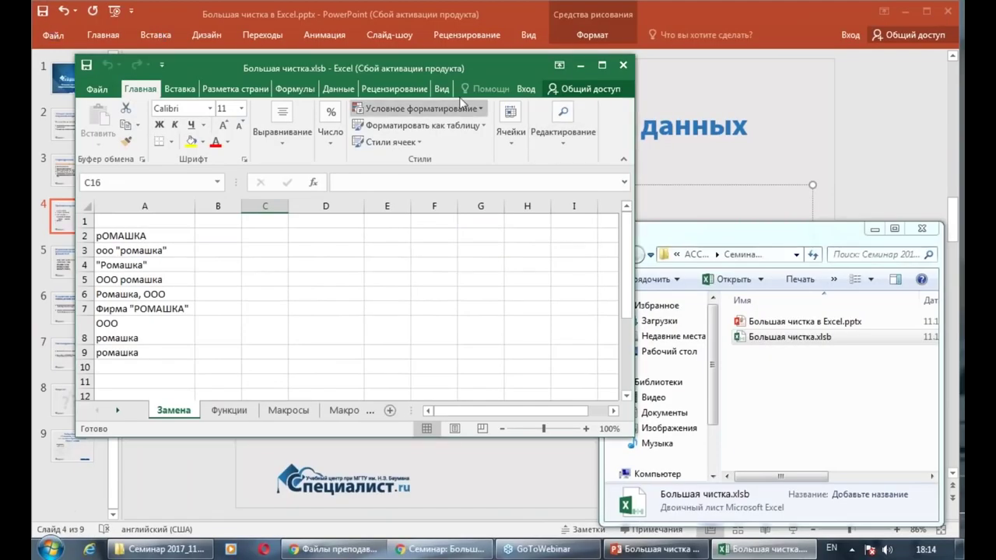
mouse_move(410, 65)
left_mouse_down()
mouse_move(690, 92)
mouse_move(752, 85)
left_mouse_up()
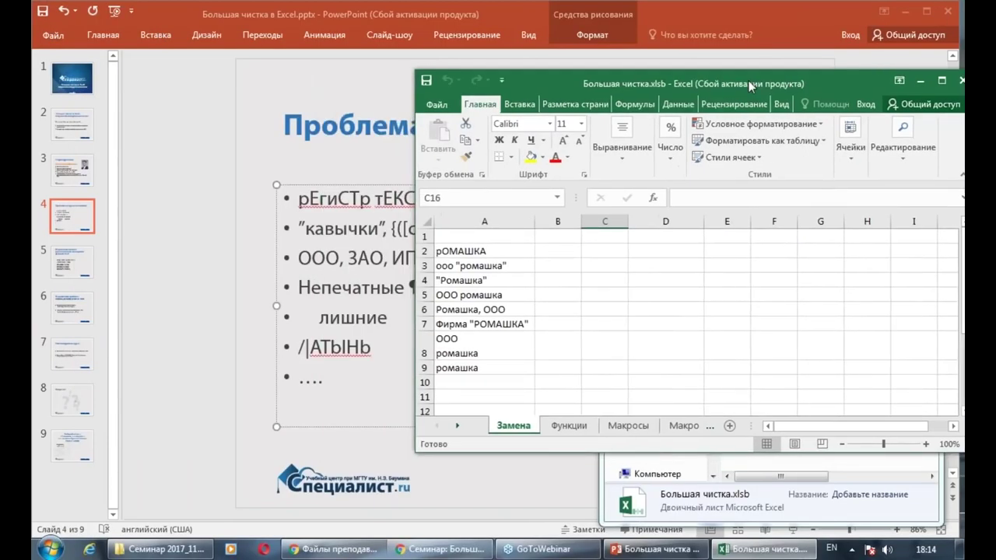
left_click(499, 351)
left_click(478, 252)
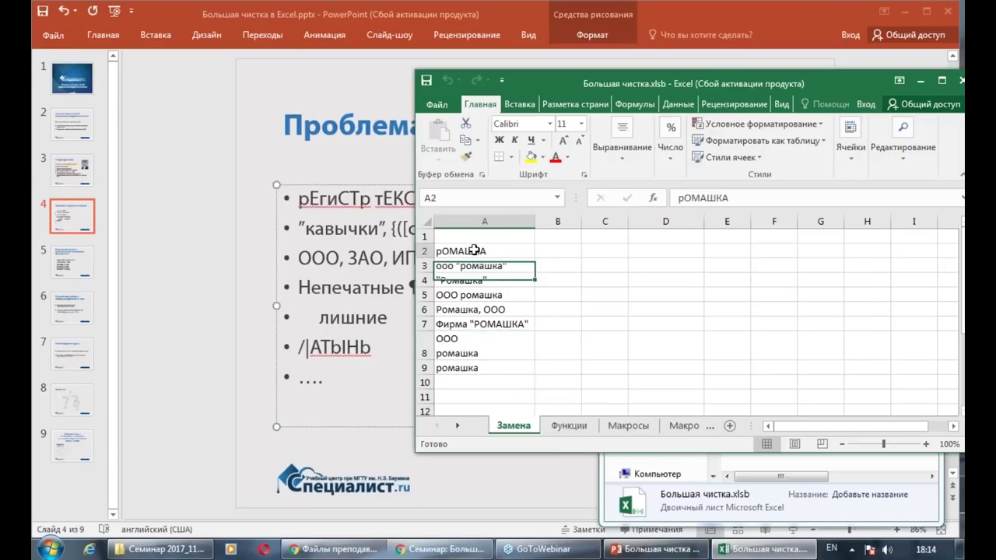
left_click(481, 266)
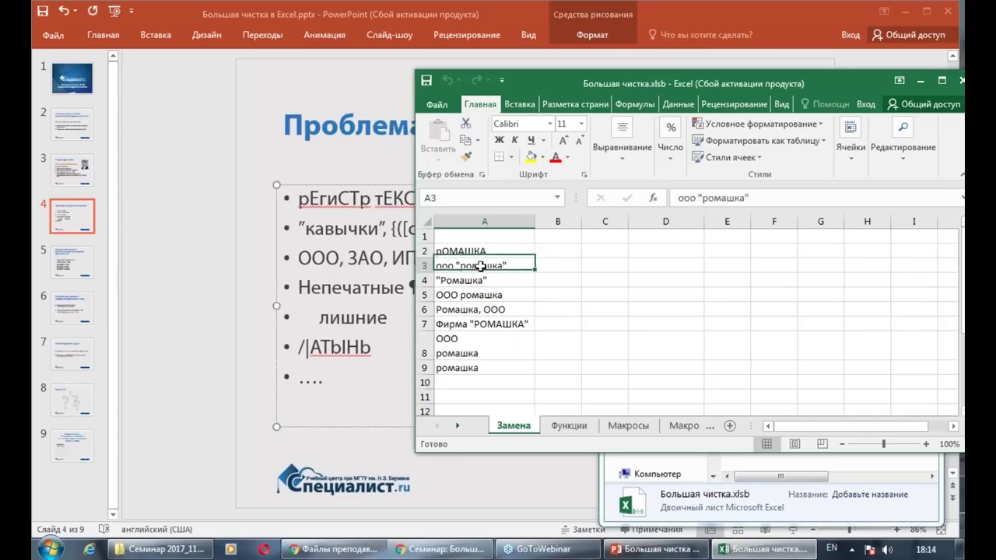
left_click(445, 309)
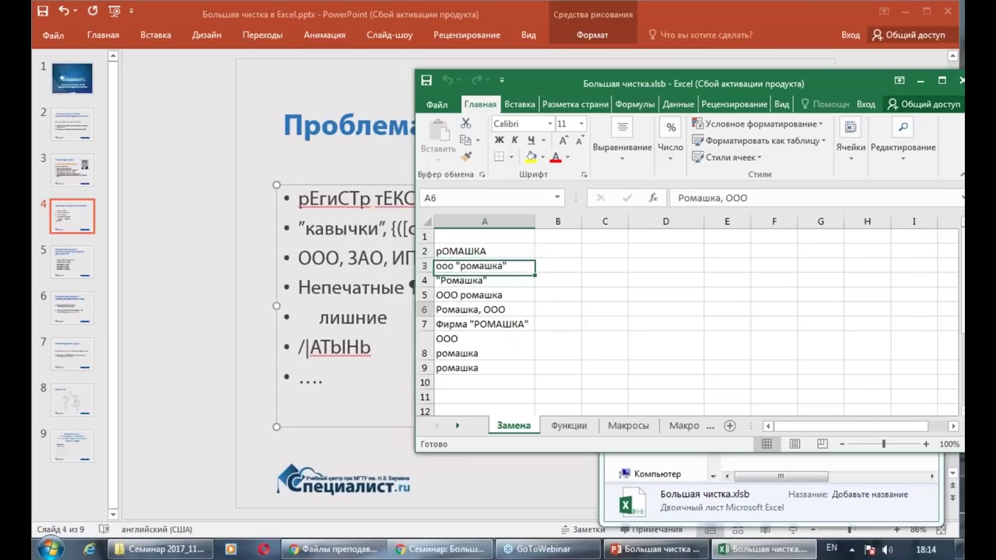
left_click(461, 326)
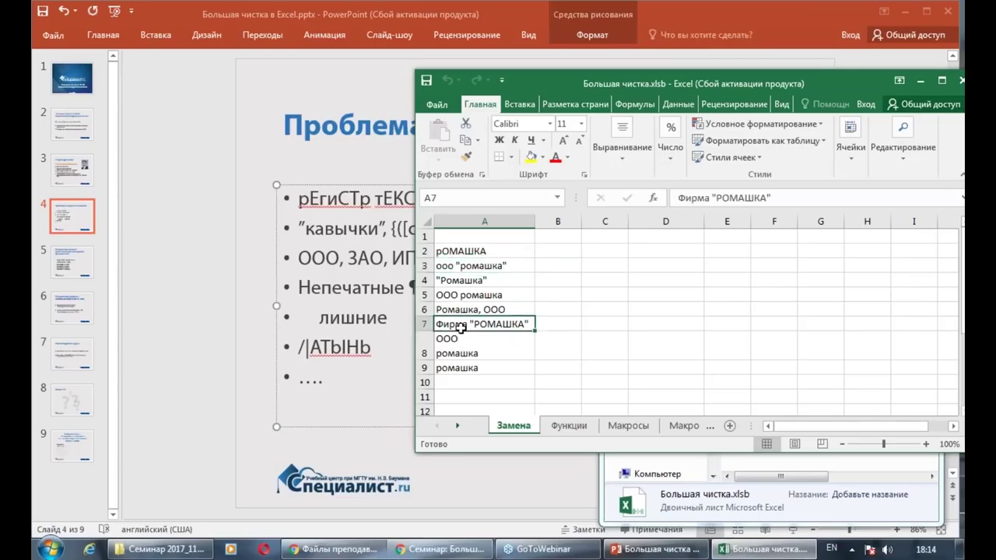
left_click(496, 351)
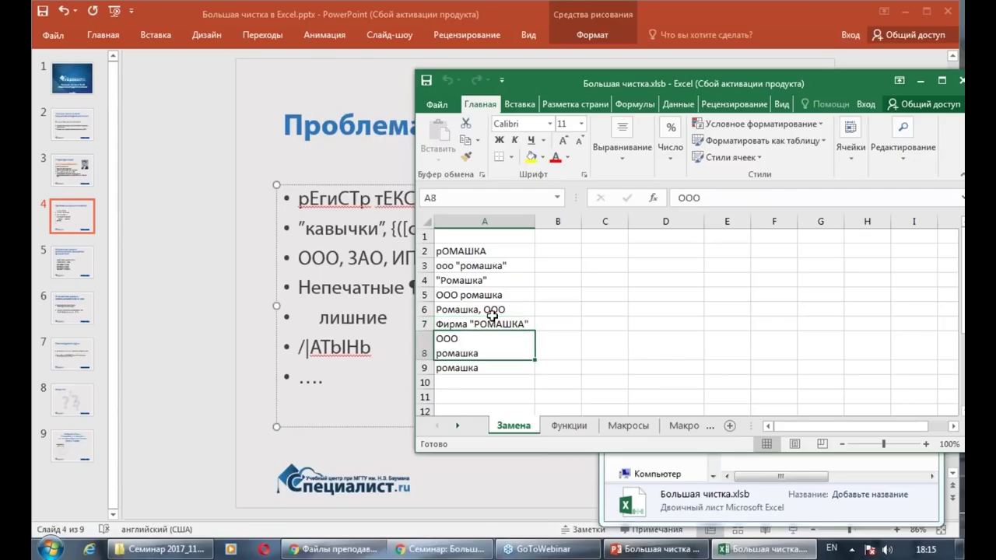
Expand the formula bar to view A8's two-line entry, then check A5 and A9
left_click_drag(609, 83, 506, 55)
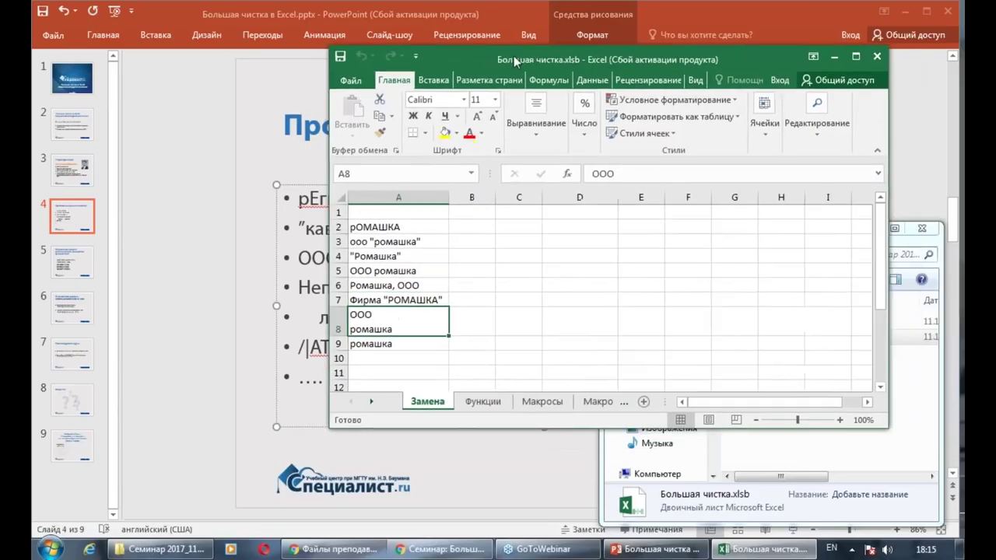
left_click(861, 169)
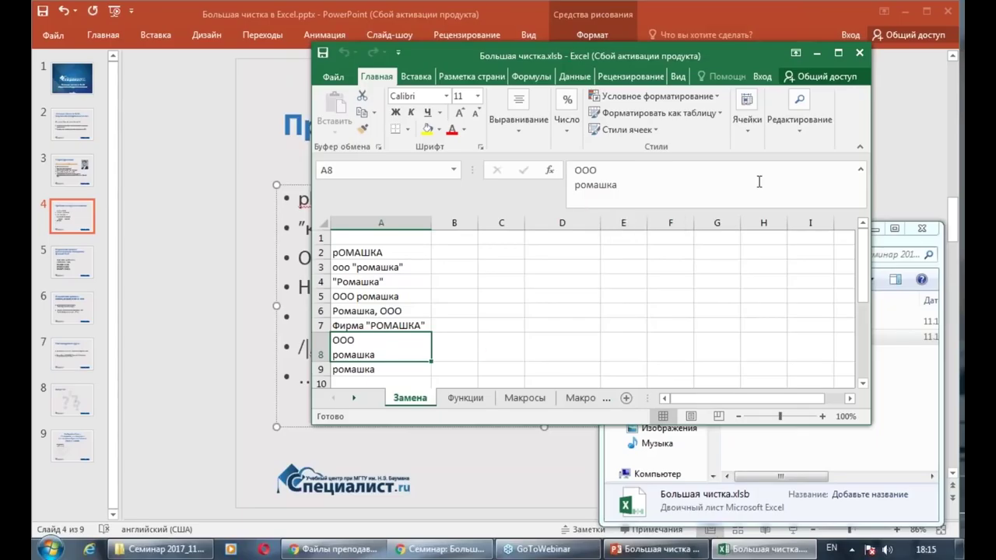
left_click(859, 173)
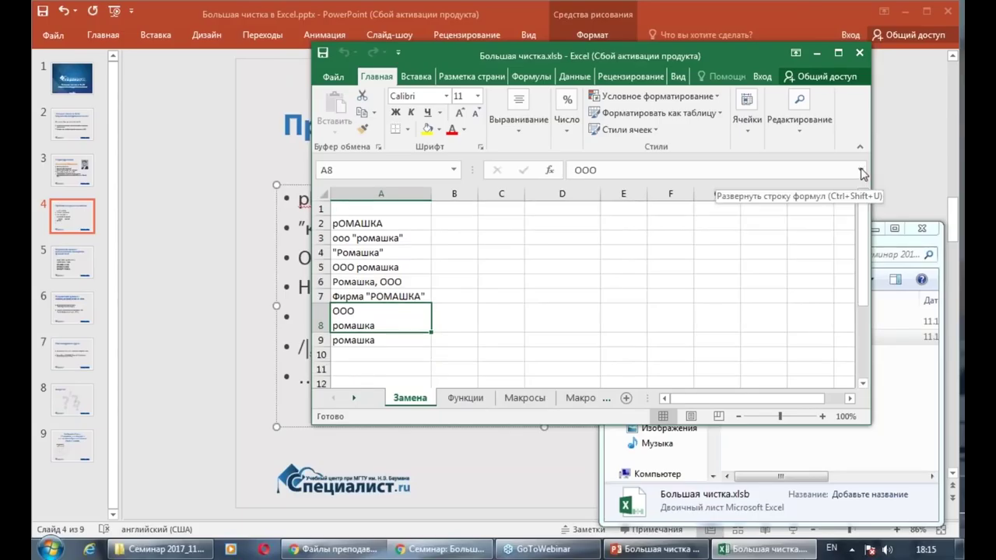
left_click(453, 325)
left_click(388, 323)
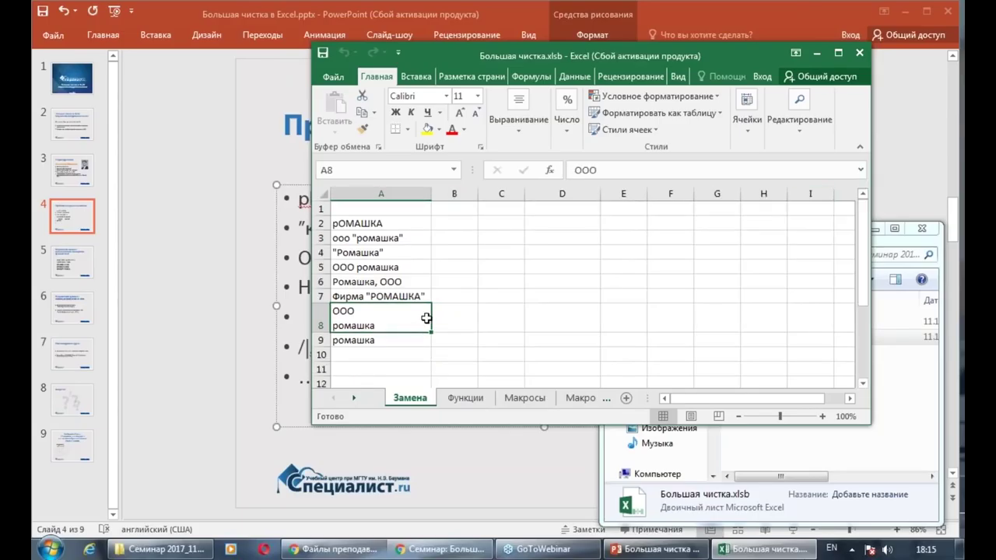
left_click(396, 267)
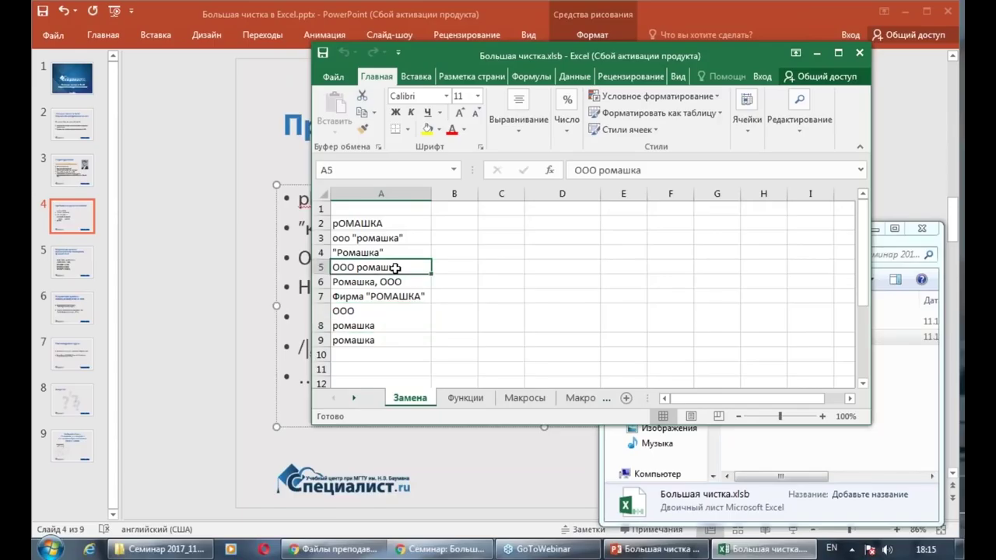
left_click(379, 339)
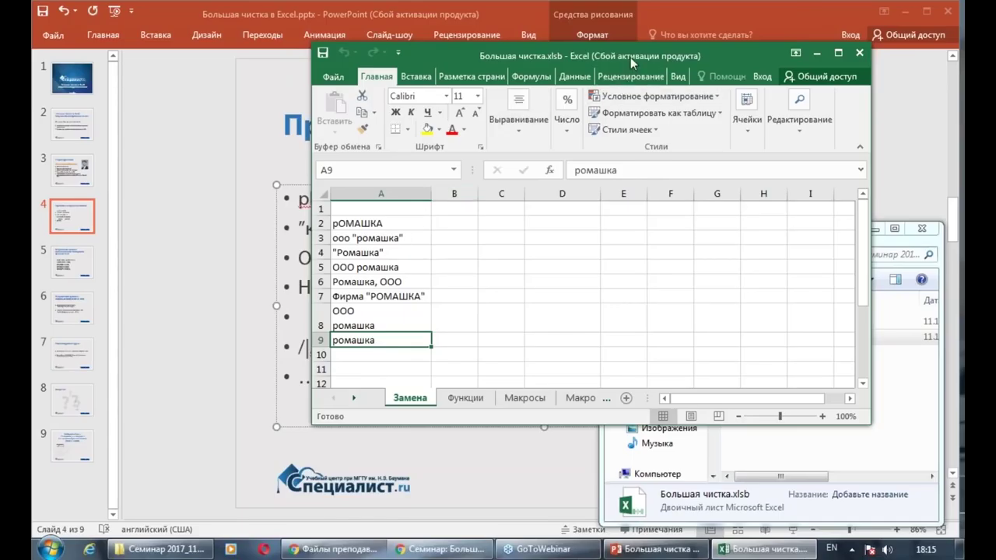
Widen the workbook window to show through column K and select A3
left_click_drag(618, 54, 552, 43)
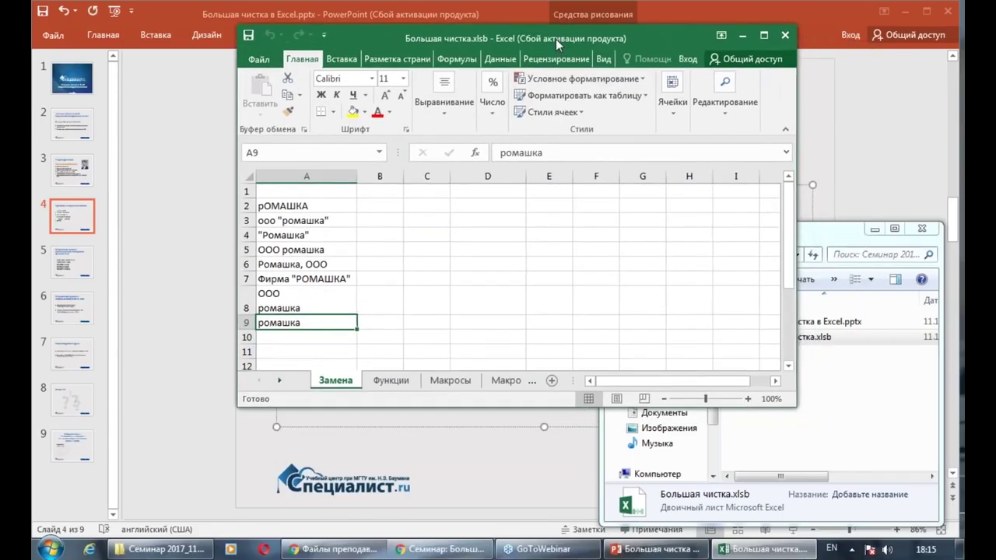
mouse_move(791, 404)
left_mouse_down()
mouse_move(812, 422)
mouse_move(815, 459)
left_mouse_up()
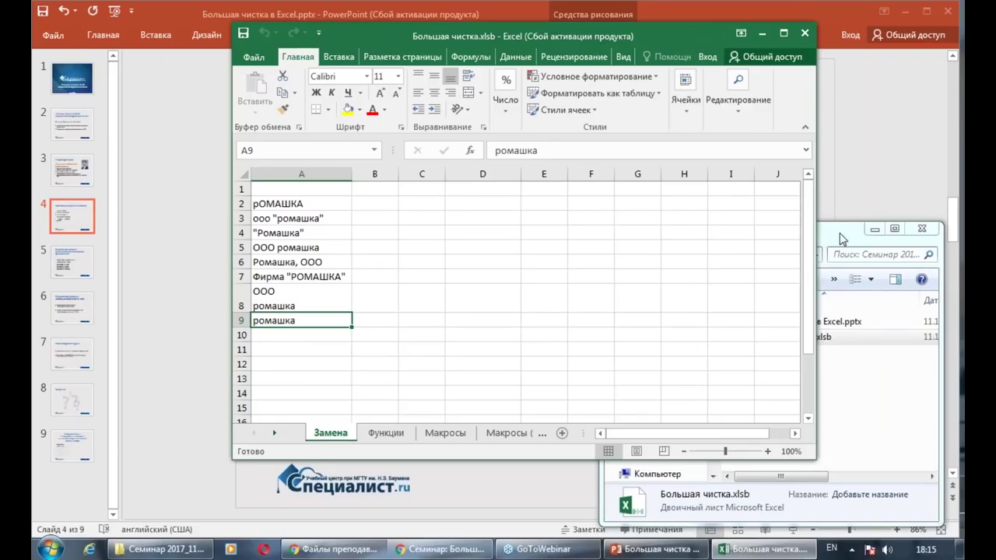
left_click_drag(815, 208, 872, 207)
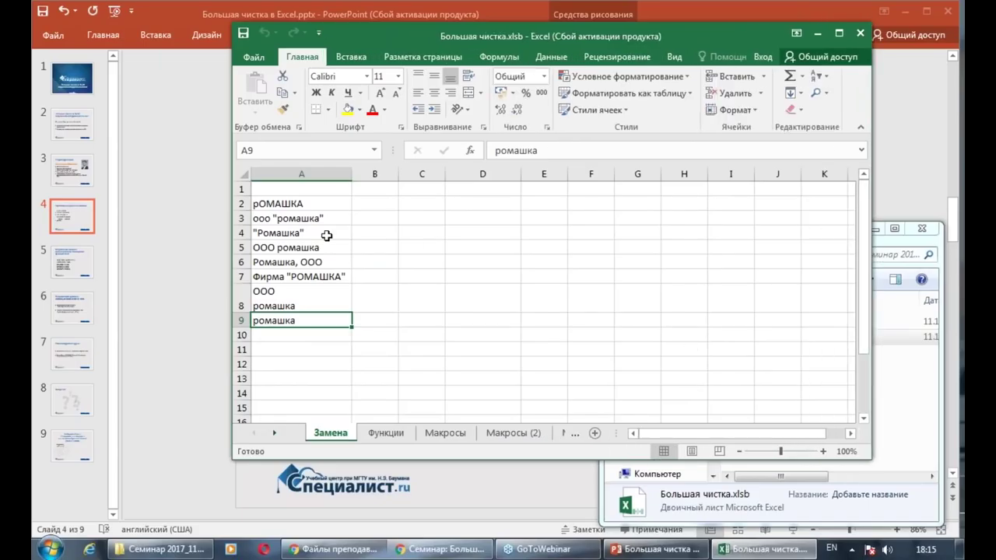
left_click(289, 221)
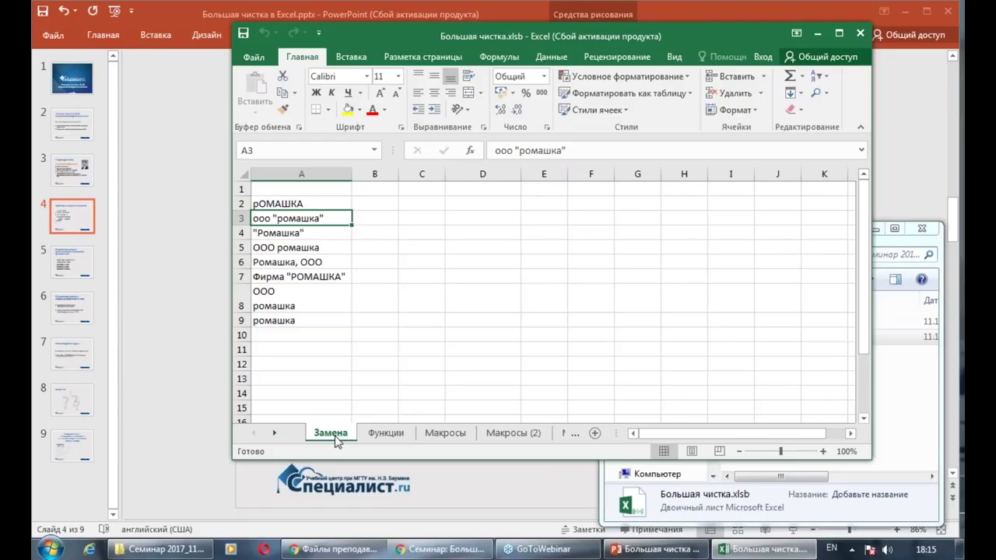
Open Find and Replace and enter "ромашка" with quotes as the search text
left_click(826, 102)
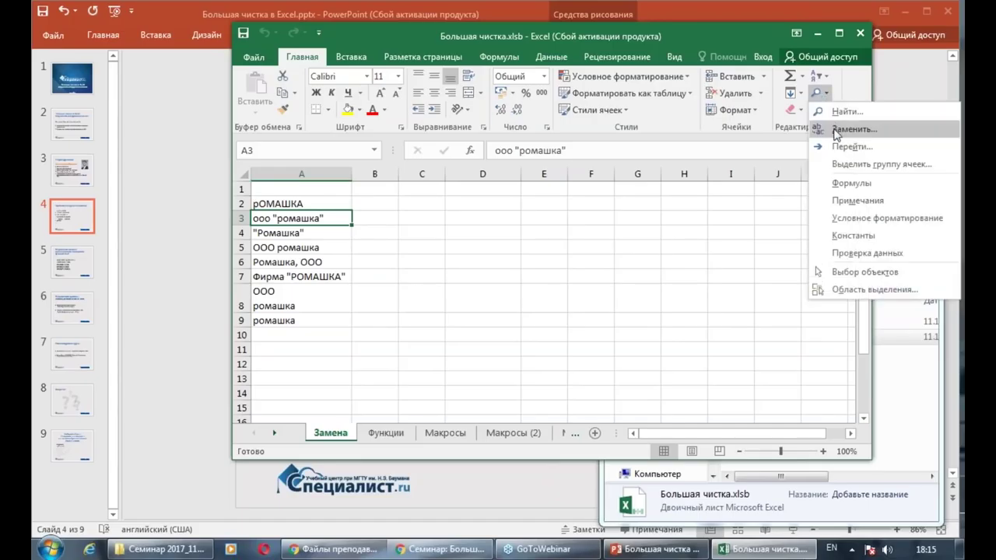
left_click(836, 129)
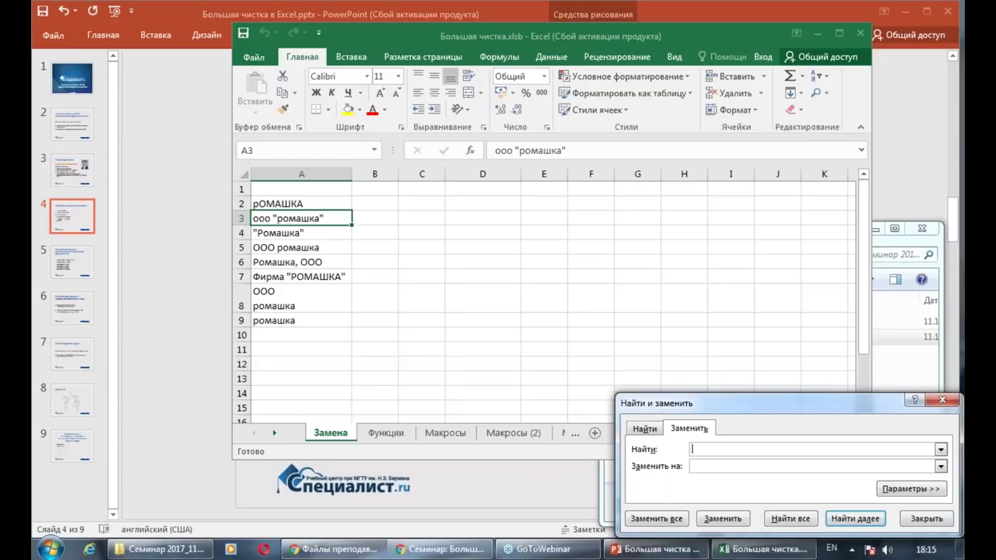
left_click_drag(765, 404, 610, 164)
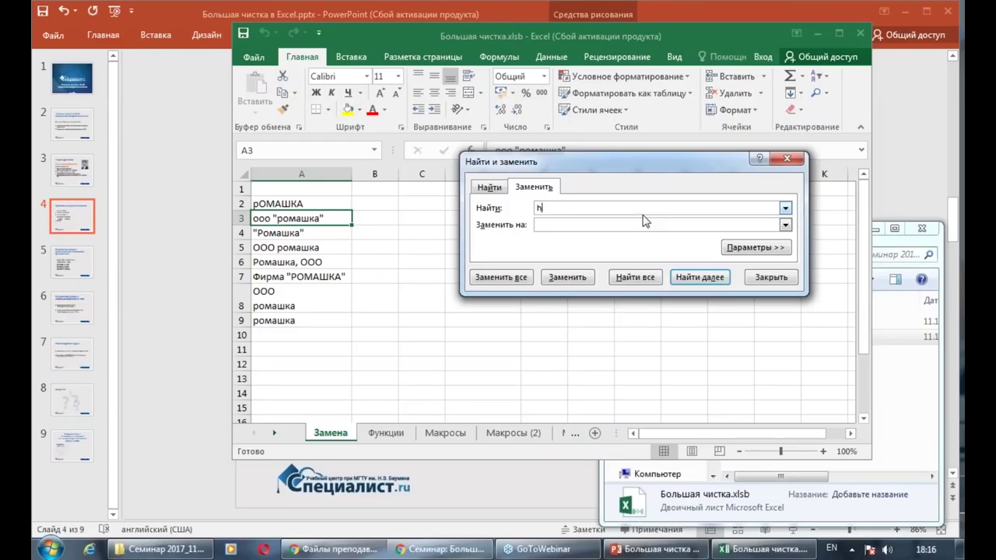
key("alt+shift")
type("ромашк")
type("а")
key("Home")
type("\"")
key("End")
type("\"")
Replace all quoted "ромашка" with Ромашка, changing 3 cells
left_click(571, 225)
type("Рома")
type("шк")
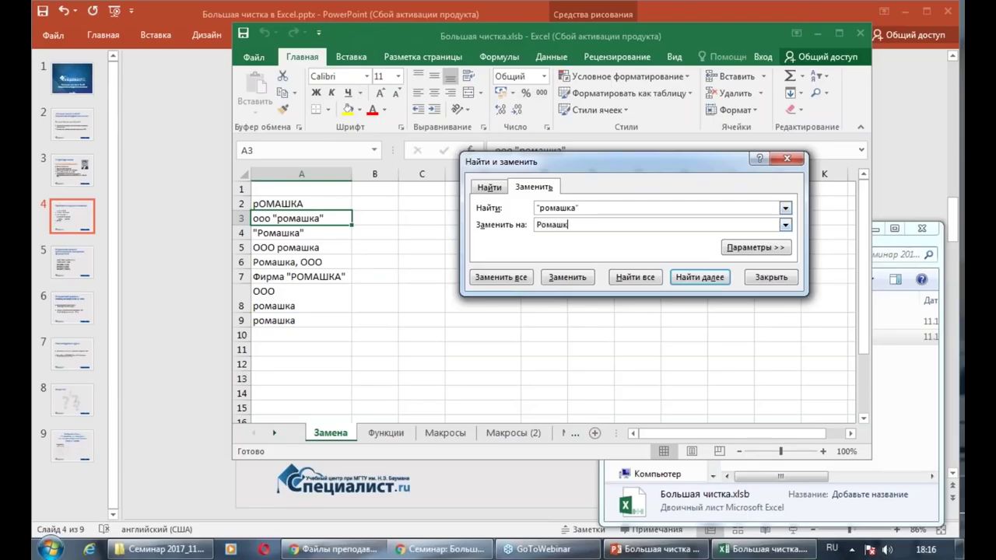
left_click_drag(586, 166, 565, 120)
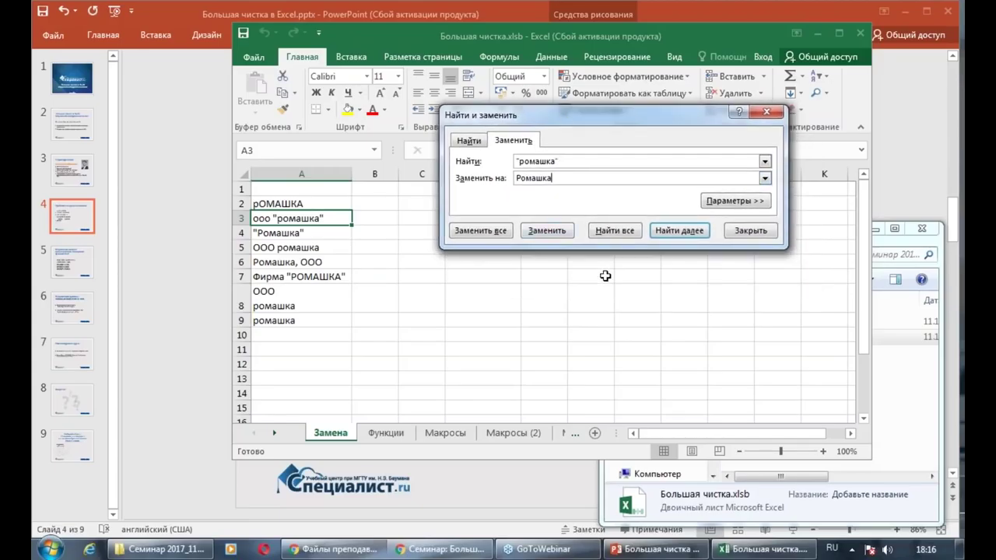
left_click(729, 204)
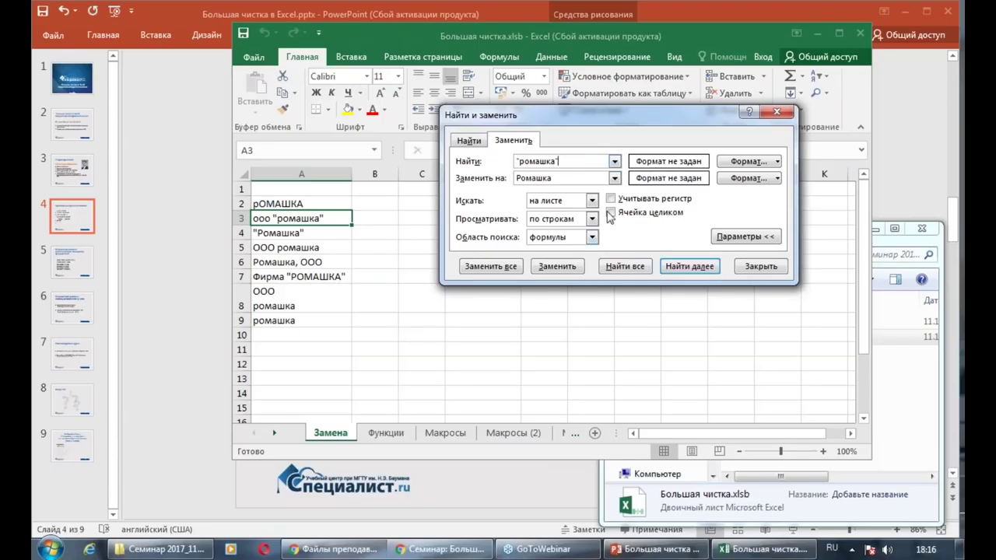
left_click(564, 181)
left_click(508, 273)
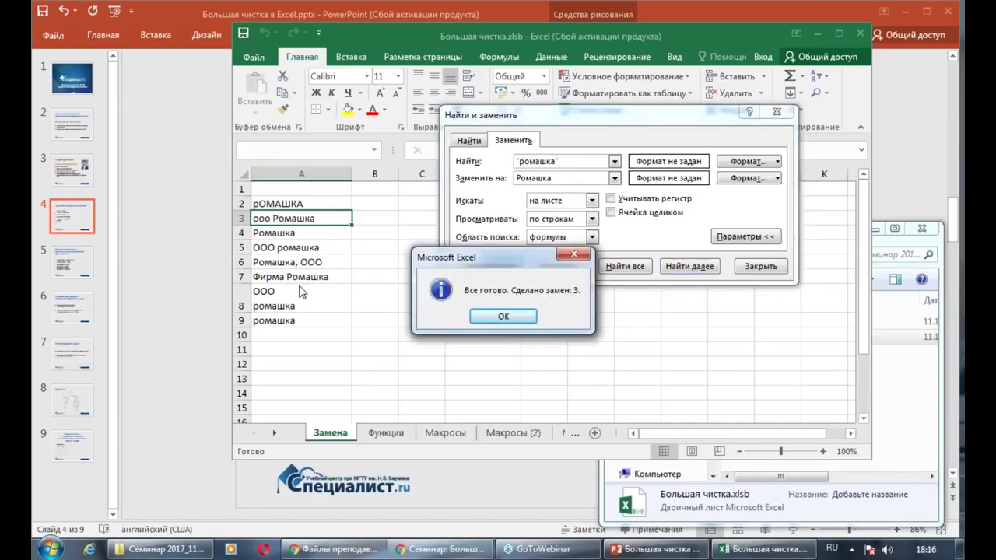
left_click(527, 313)
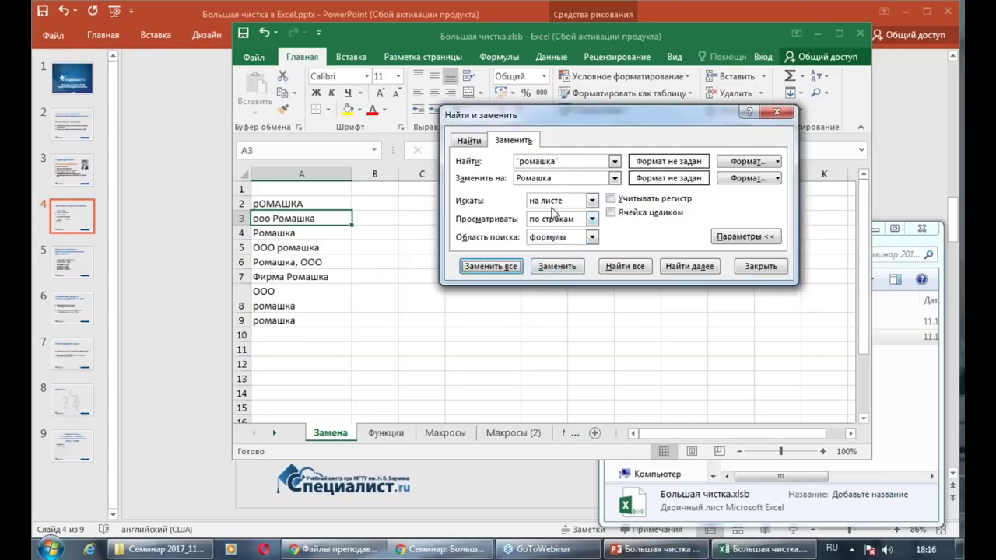
Change the search text to ооо and select the old replacement text
left_click_drag(561, 161, 515, 161)
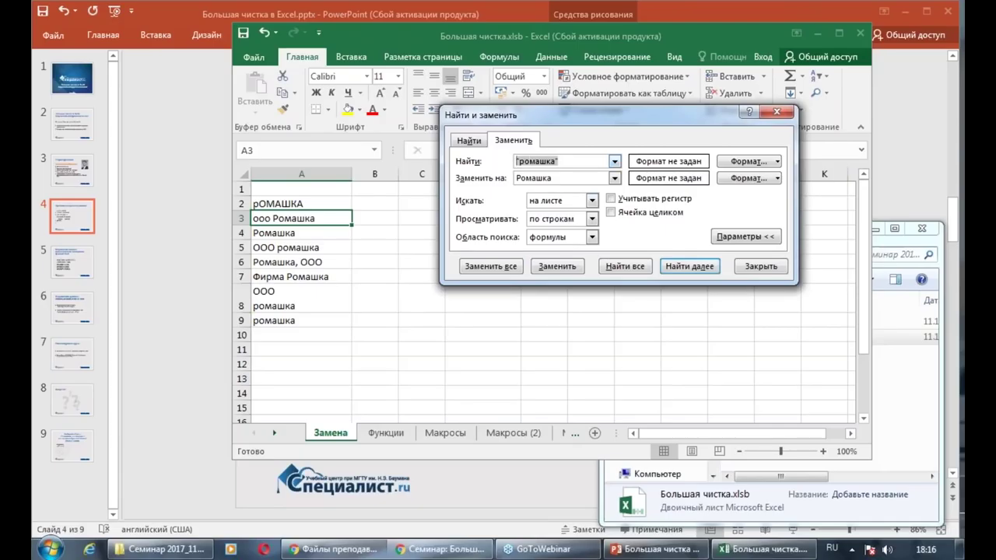
type("ооо")
left_click_drag(563, 178, 484, 183)
Replace every ооо with nothing, stripping it from 4 cells
key("BackSpace")
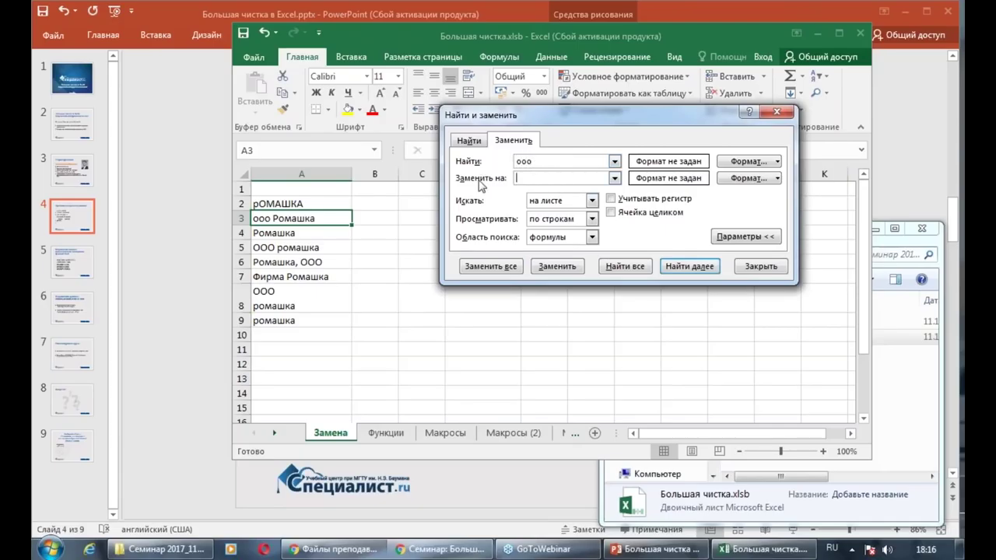
left_click(510, 267)
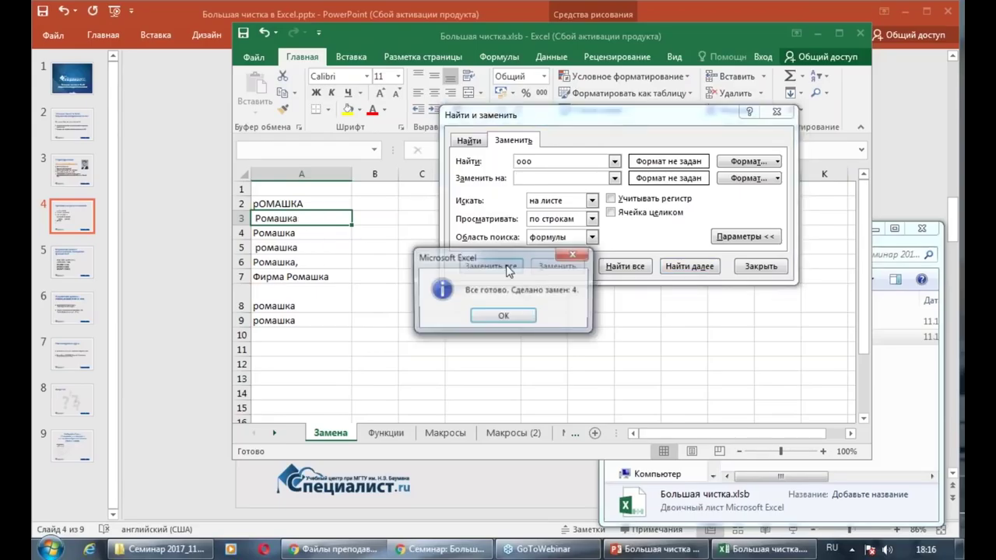
left_click(535, 319)
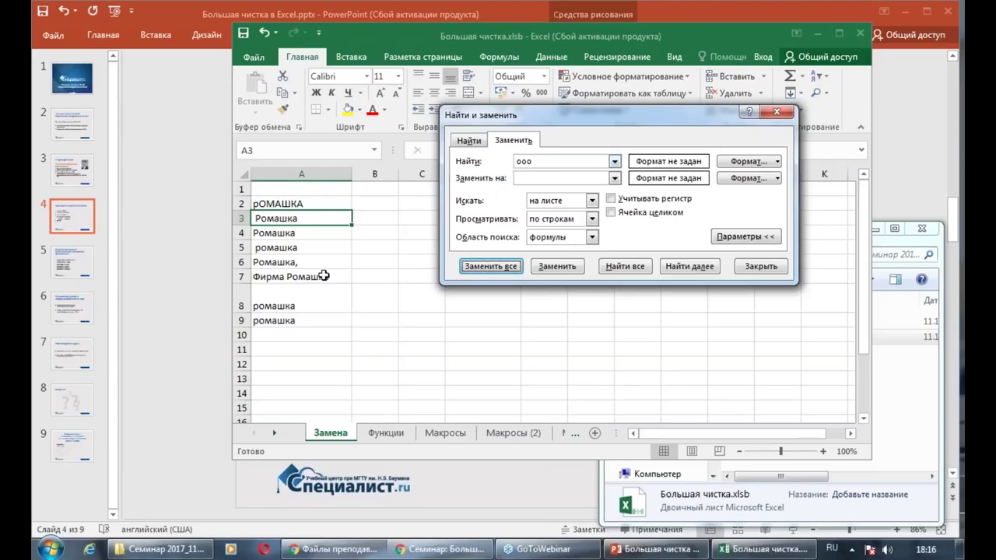
Review the Фирма Ромашка row and the A3 name, then close Find and Replace
left_click(777, 163)
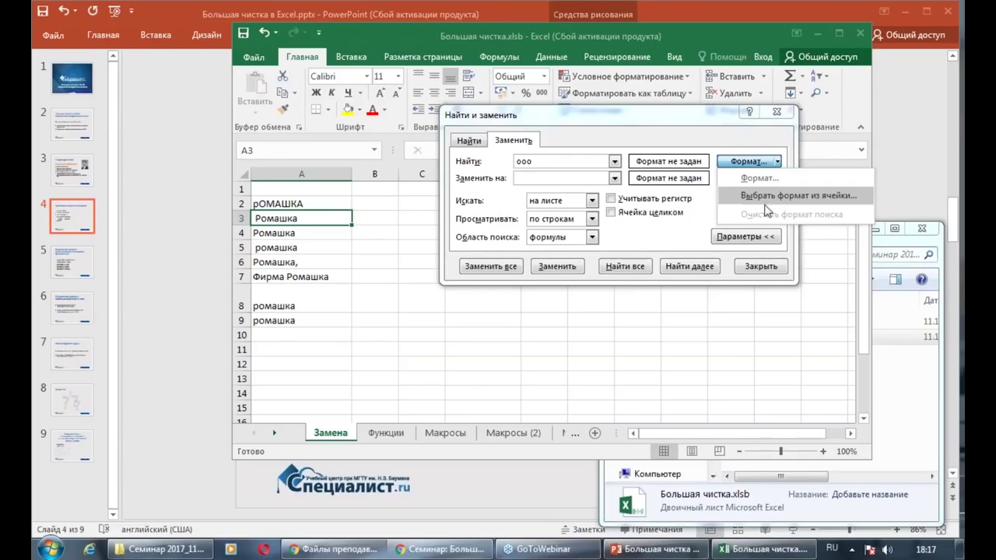
left_click(651, 244)
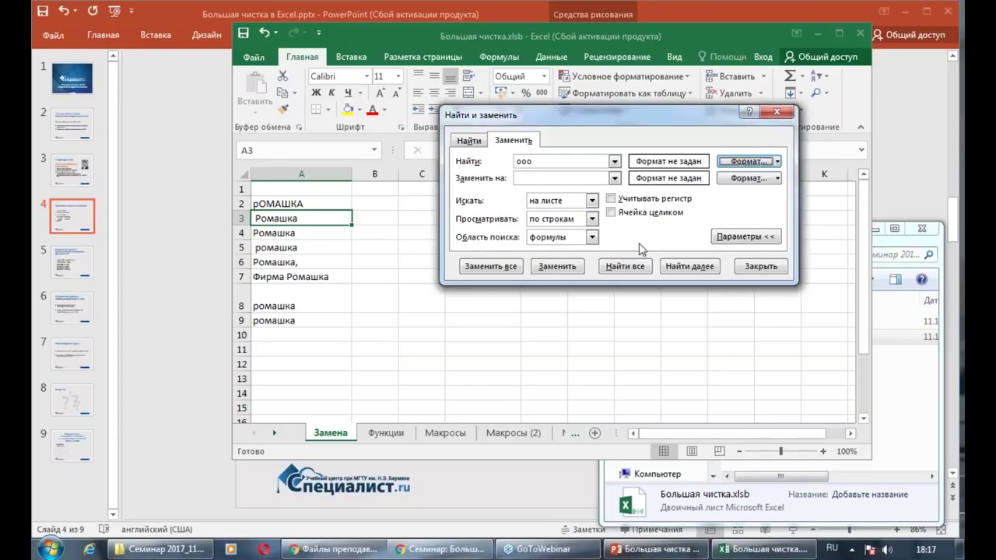
left_click(286, 294)
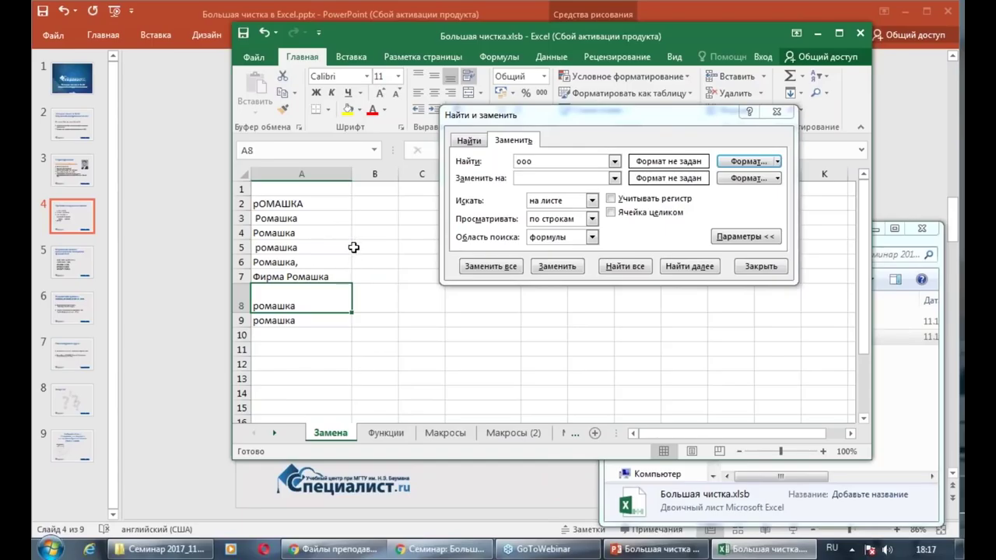
left_click(304, 220)
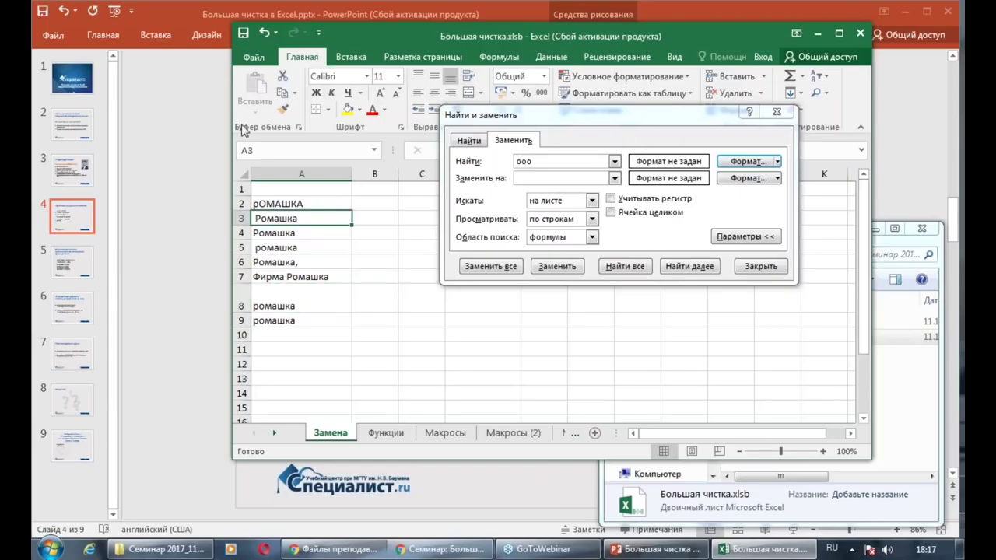
left_click(775, 112)
Review the names in A6 and A3, then show PowerPoint slide 5 on Excel cleanup functions
left_click(524, 266)
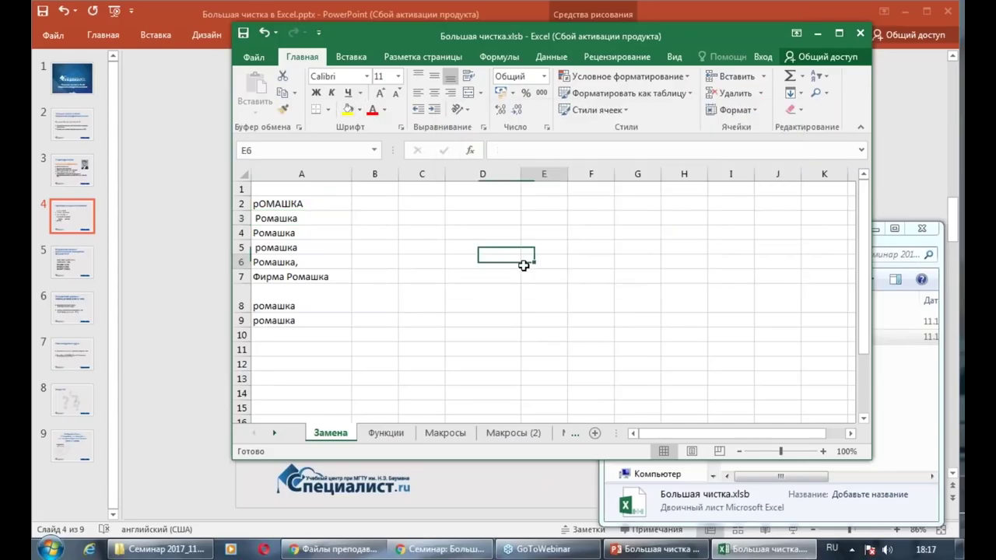
left_click(314, 264)
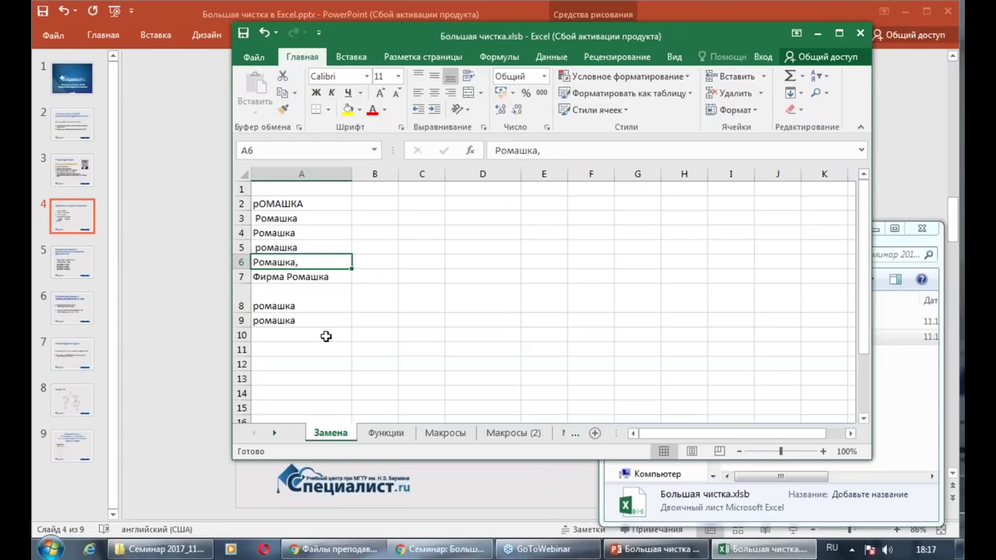
left_click(310, 218)
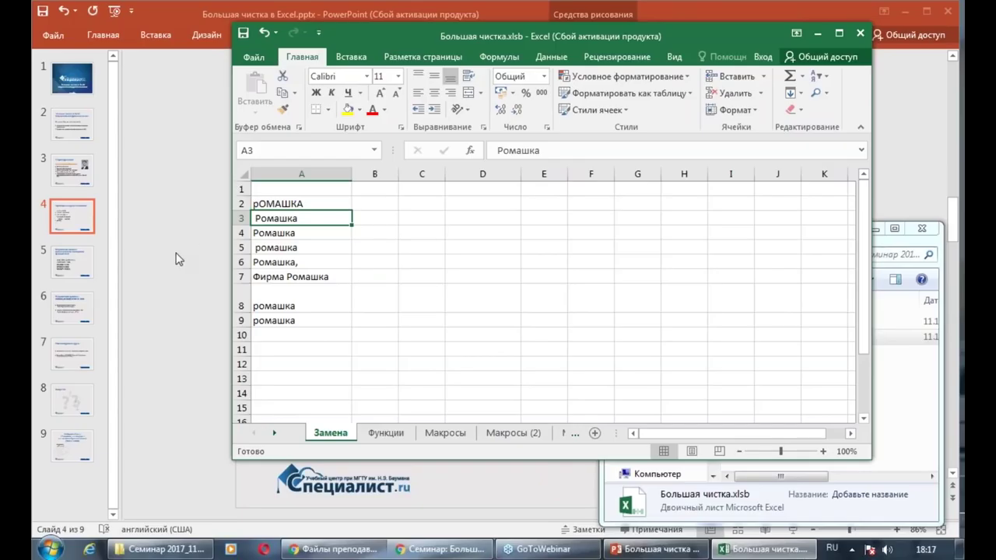
left_click(78, 267)
left_click(77, 263)
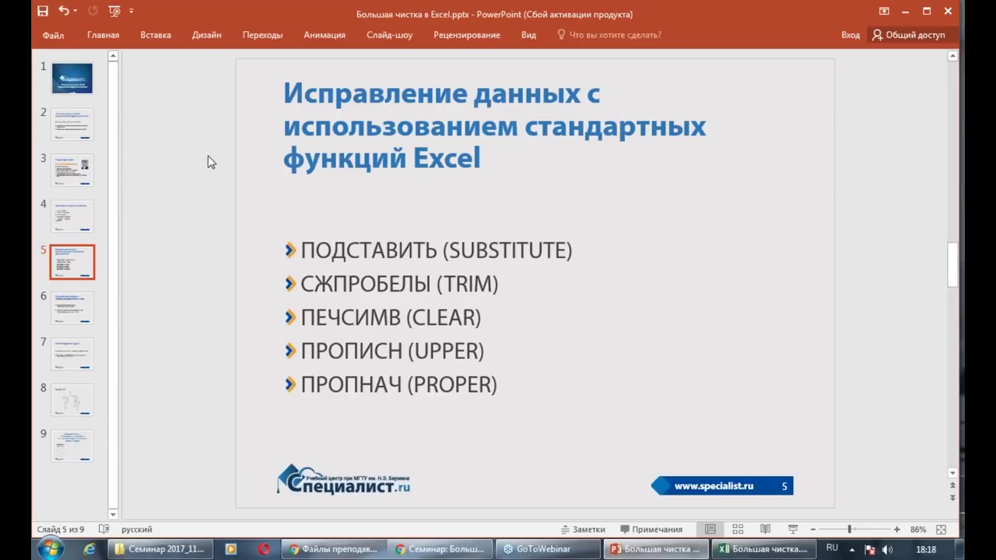
left_click(304, 249)
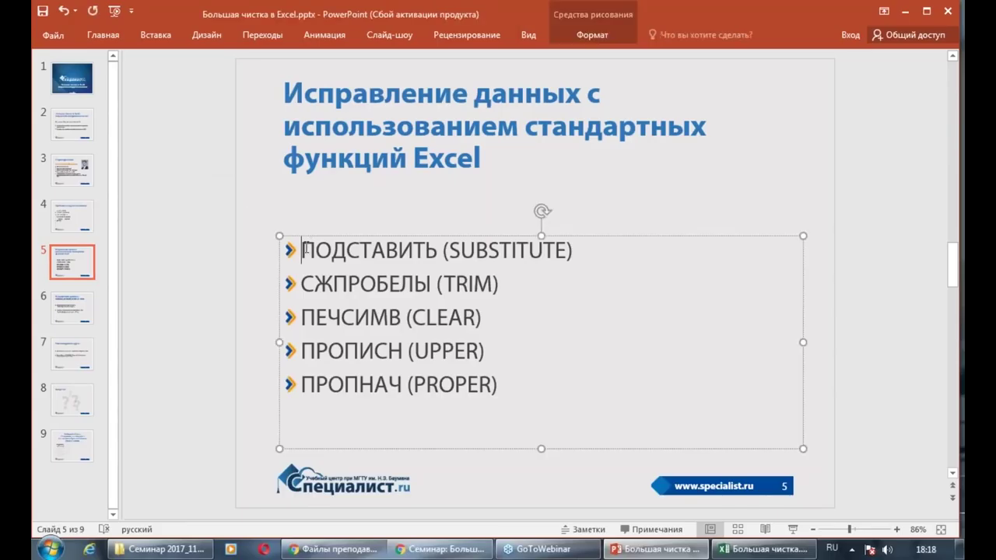
left_click_drag(304, 249, 429, 250)
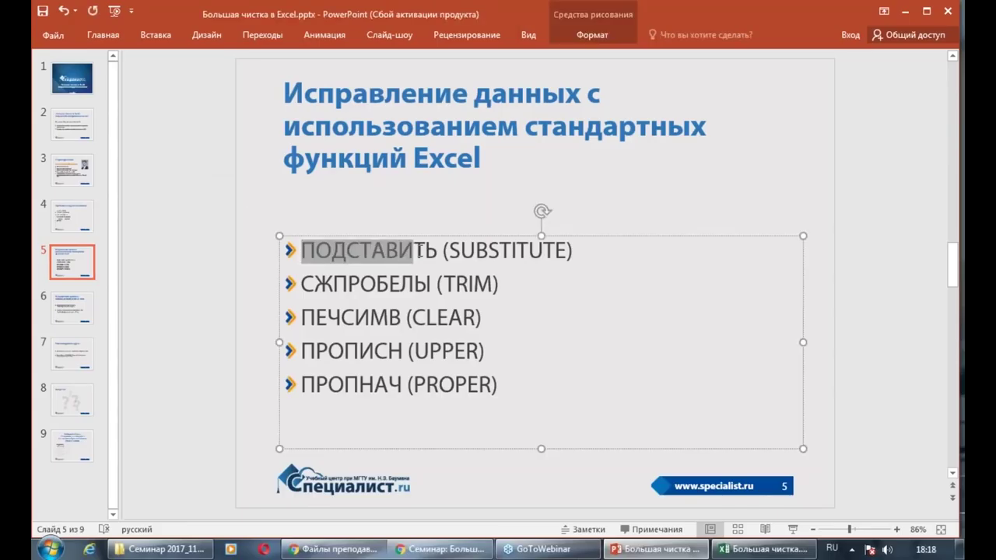
left_click(449, 186)
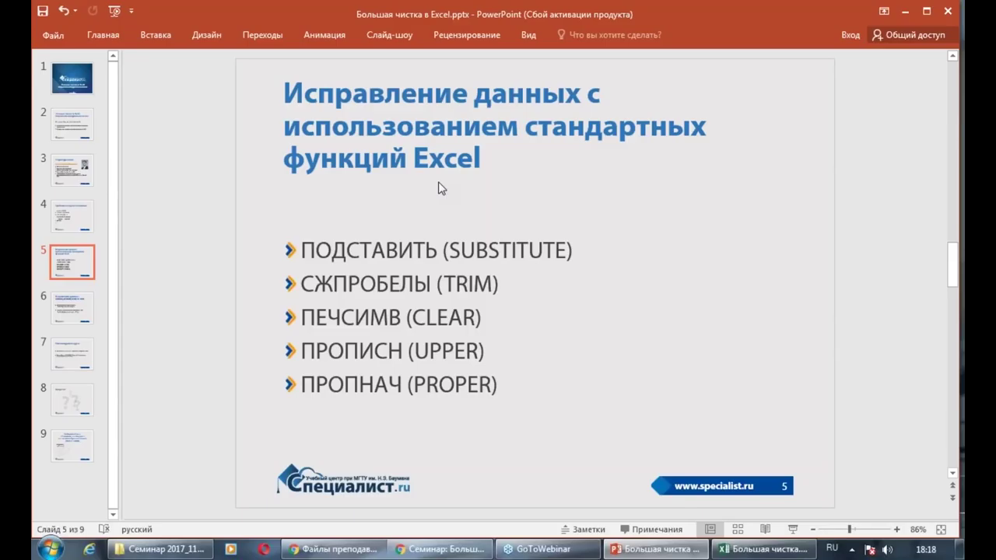
left_click(311, 319)
left_click_drag(303, 318, 401, 317)
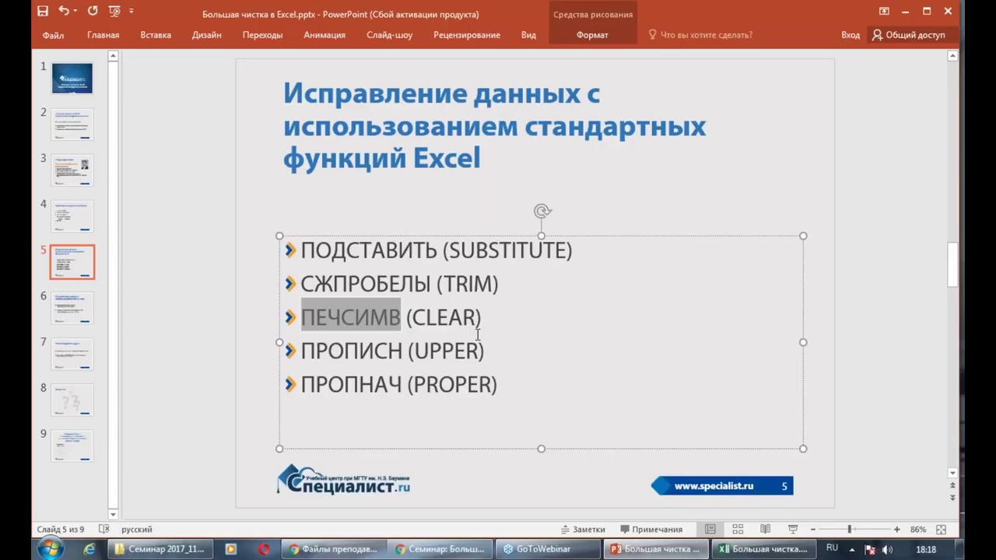
left_click(412, 327)
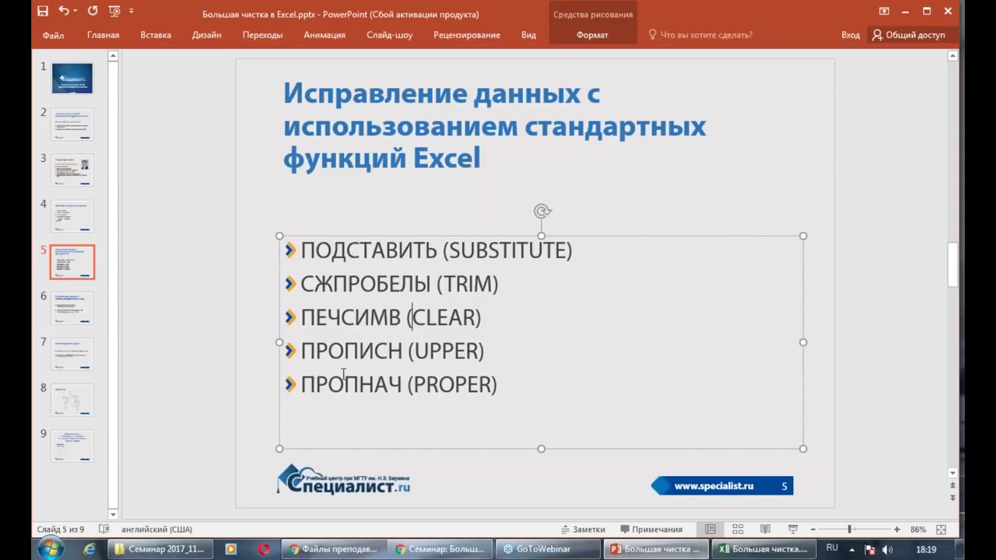
left_click_drag(302, 351, 403, 351)
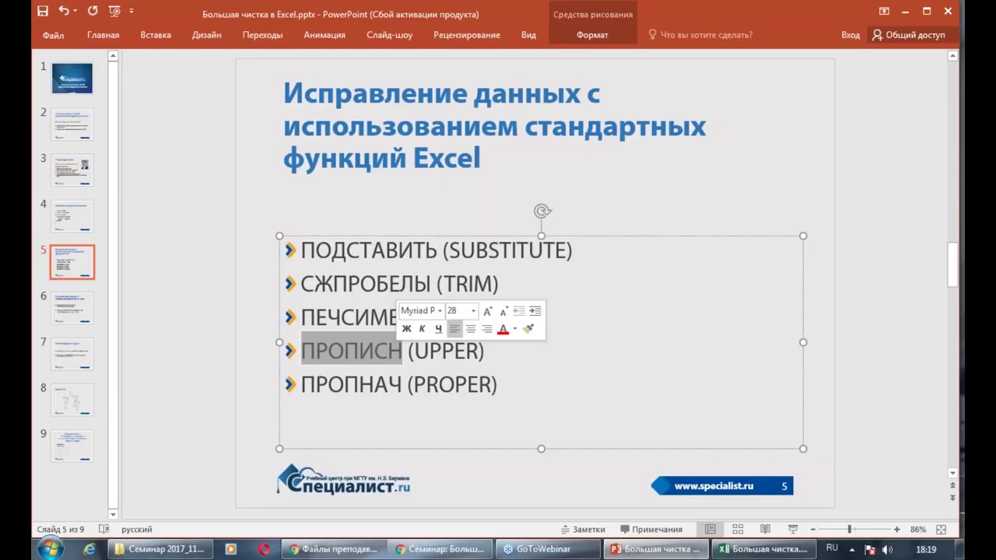
left_click_drag(302, 385, 402, 384)
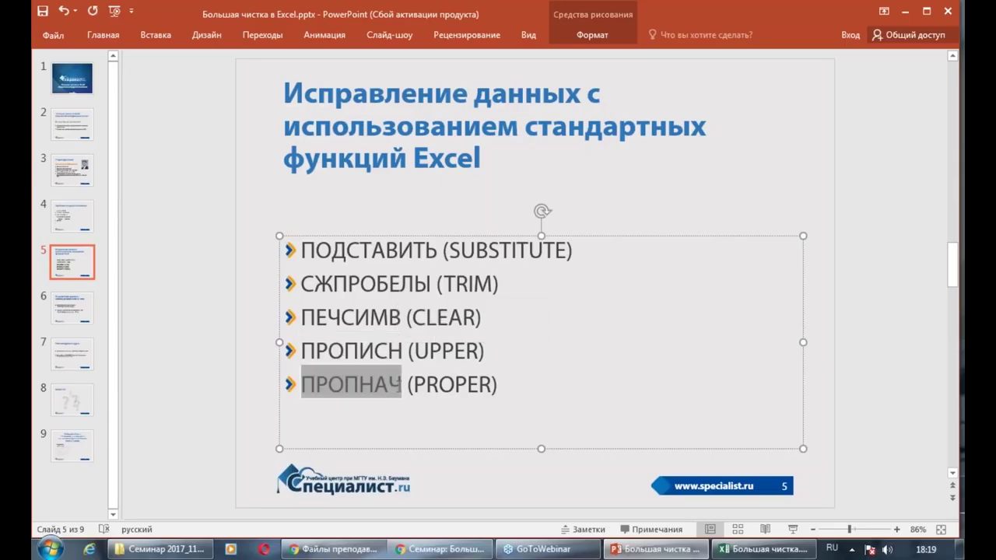
left_click(562, 313)
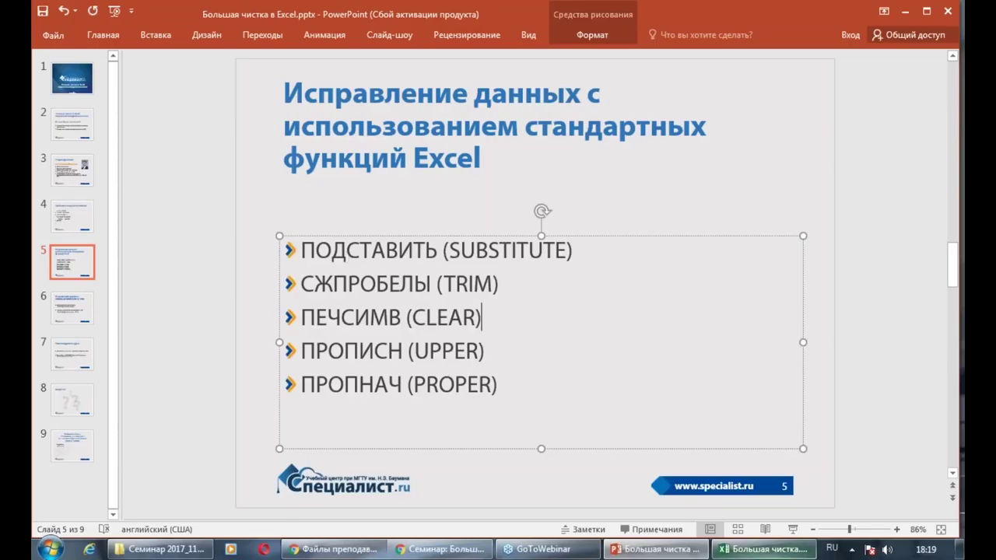
Open the Функции sheet and widen the window to show columns through СЖПРОБЕЛЫ
left_click(761, 550)
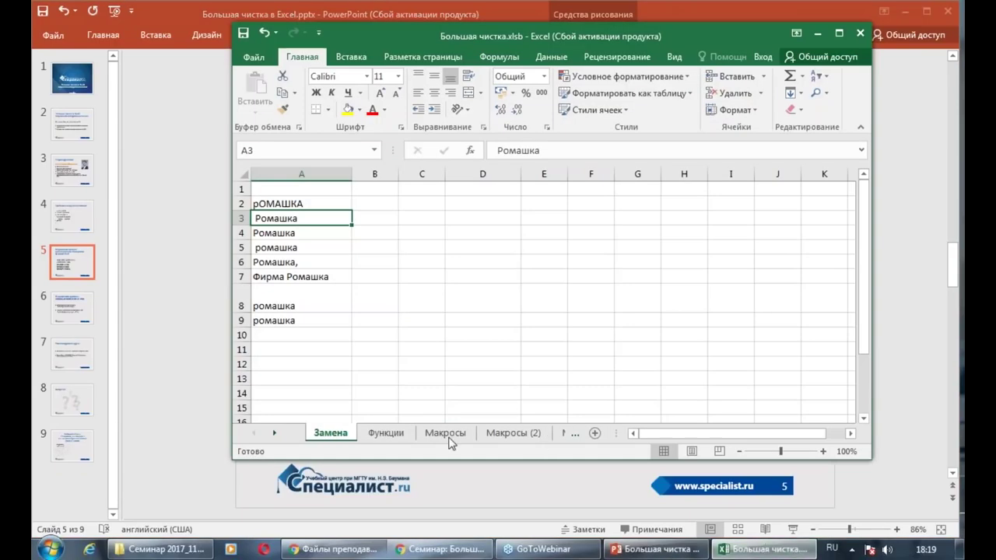
left_click(387, 434)
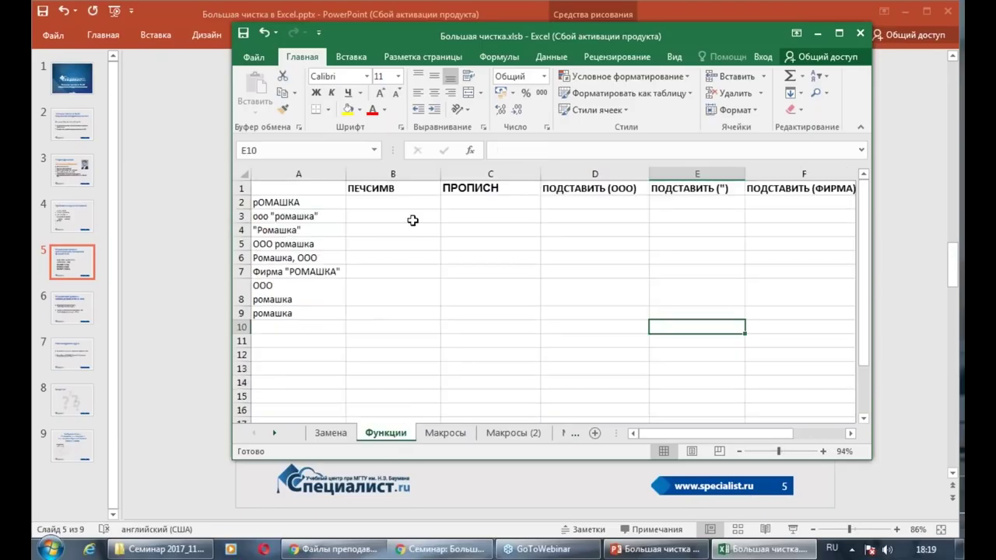
left_click_drag(509, 38, 417, 32)
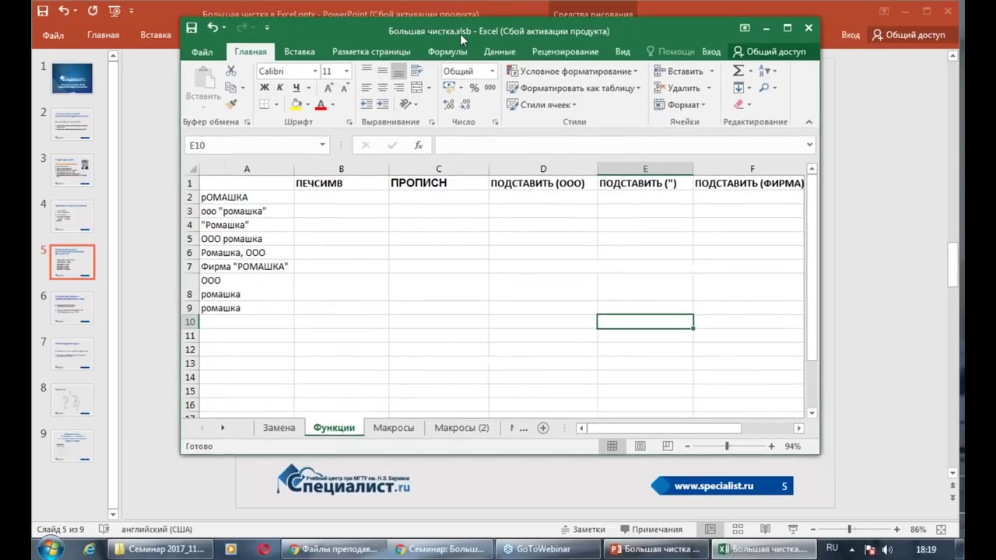
left_click(316, 186)
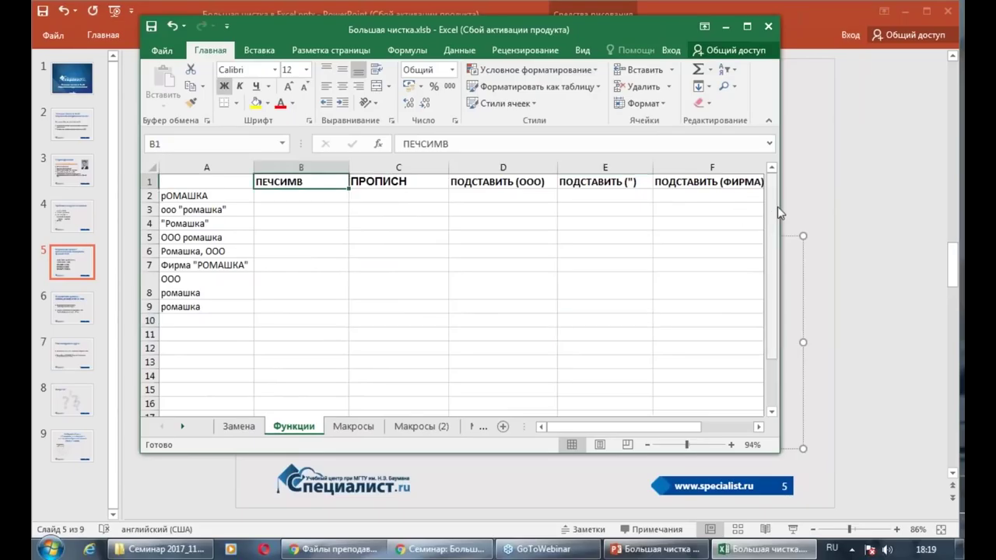
left_click_drag(782, 206, 870, 207)
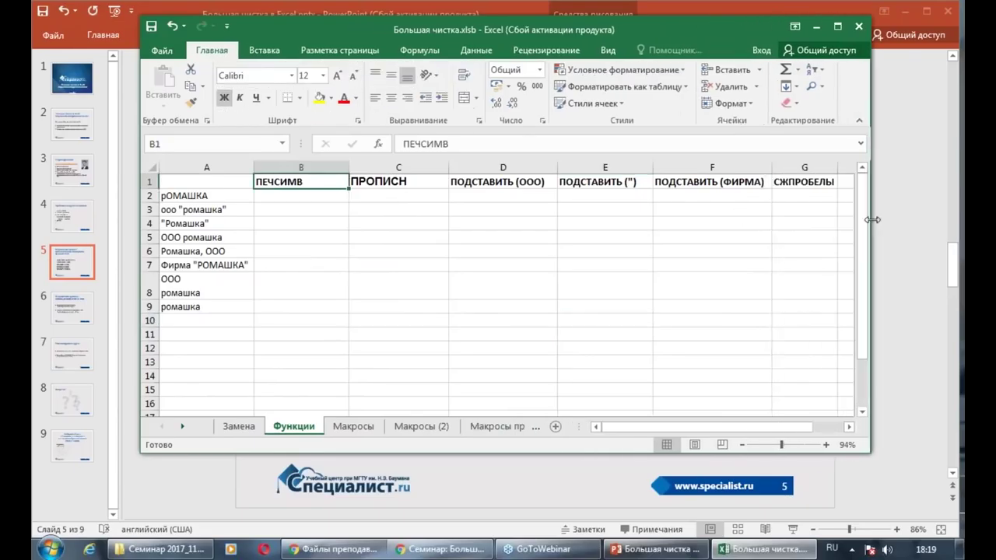
Review the raw company names in A2:A9, then select cell B2
left_click(216, 198)
left_click(218, 239)
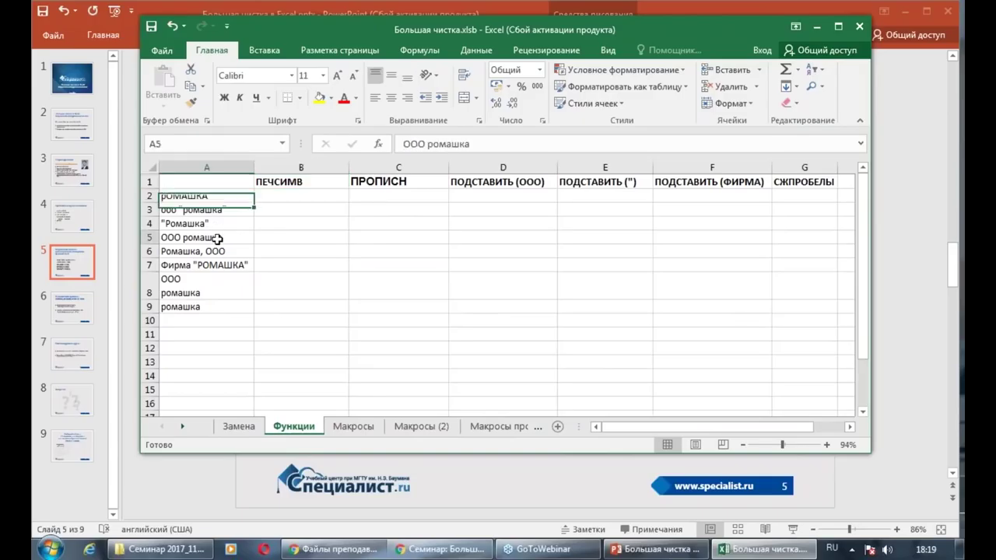
left_click(217, 282)
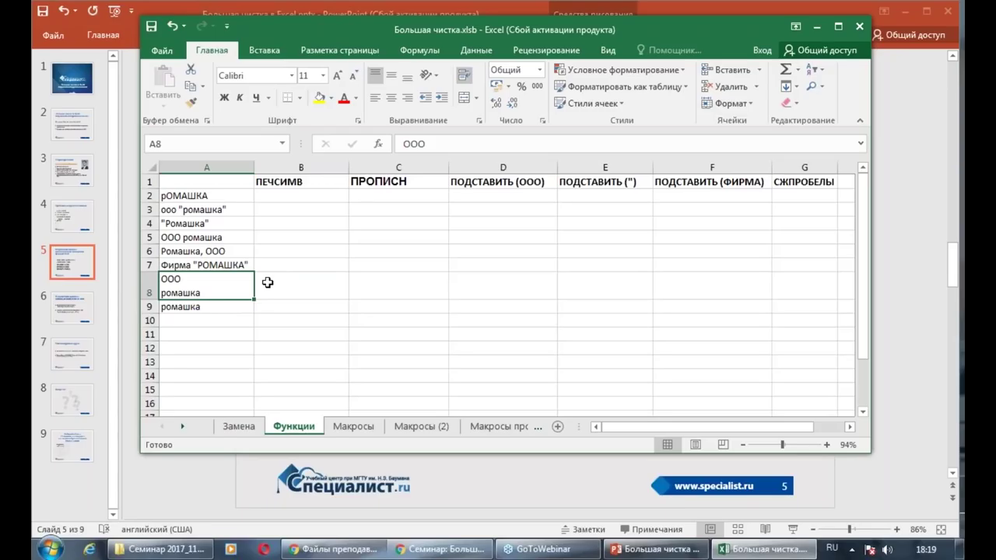
left_click_drag(207, 194, 207, 307)
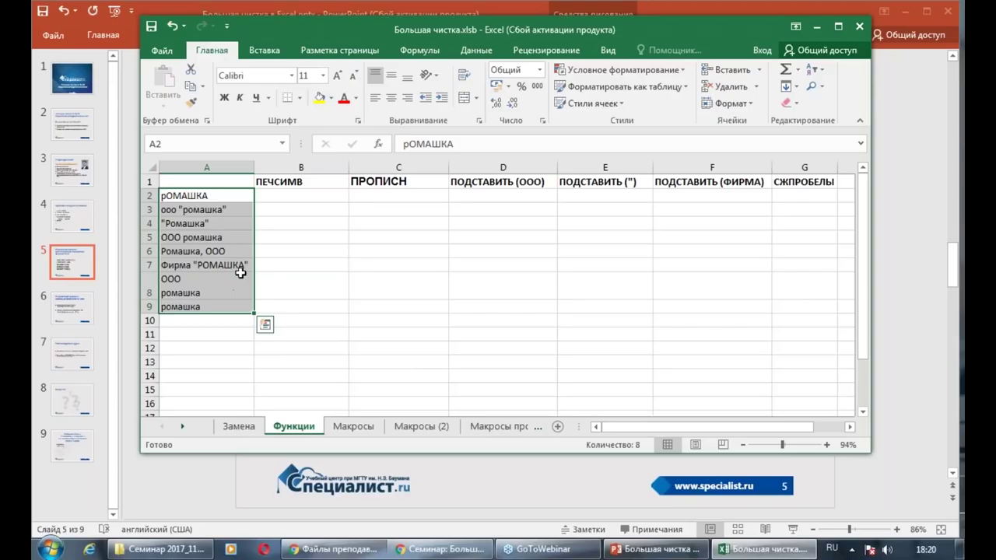
left_click_drag(285, 196, 285, 207)
left_click(285, 195)
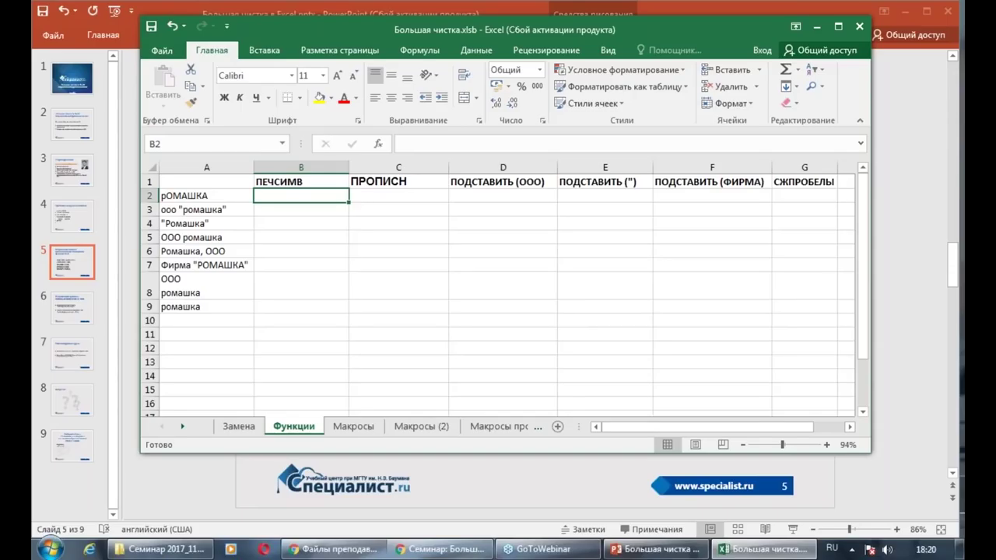
type("=пе")
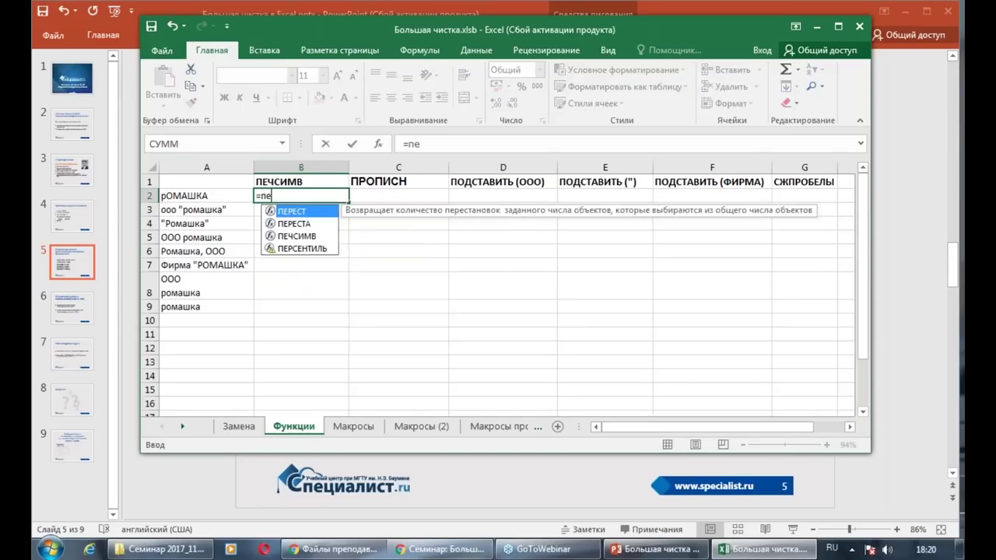
double_click(308, 236)
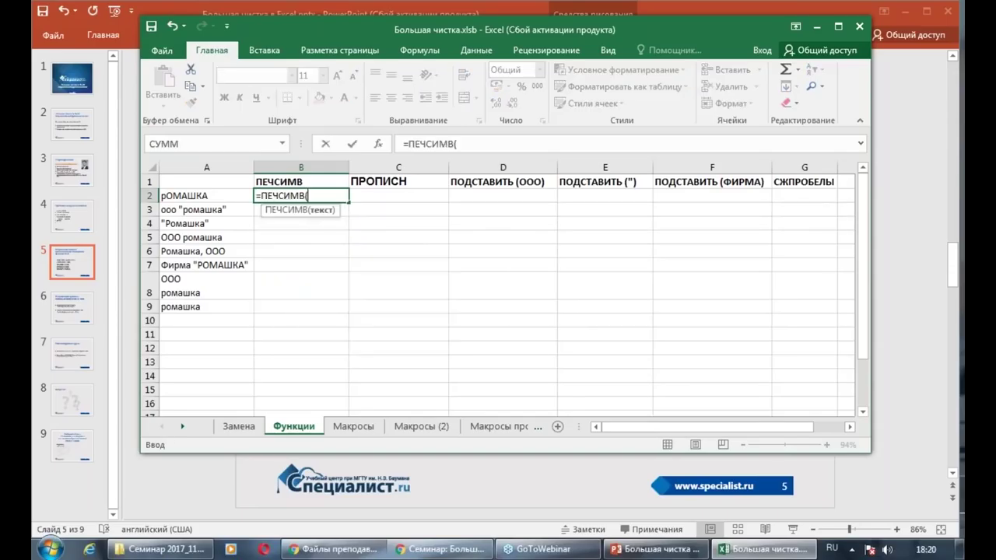
left_click(201, 196)
type(")")
key("Return")
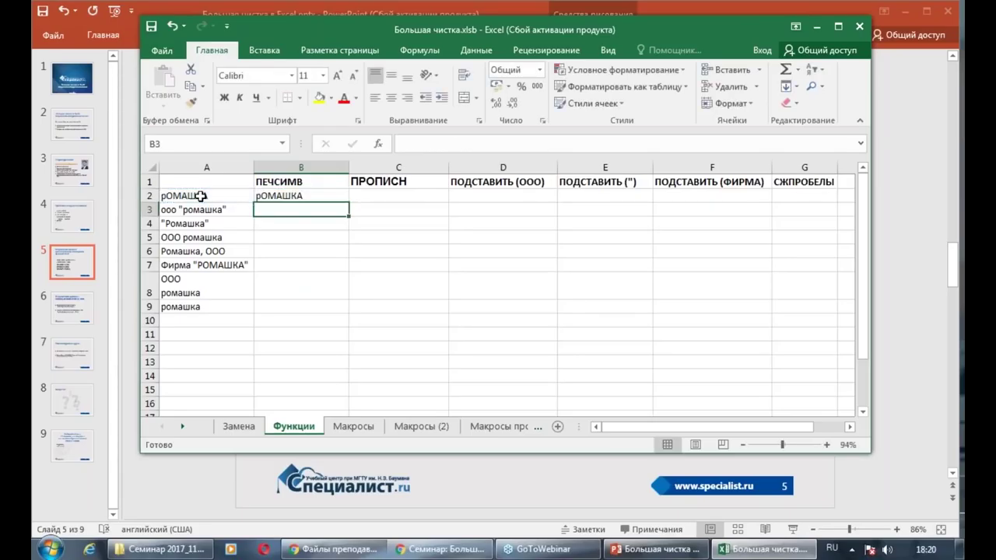
left_click(278, 195)
left_click_drag(351, 204, 350, 313)
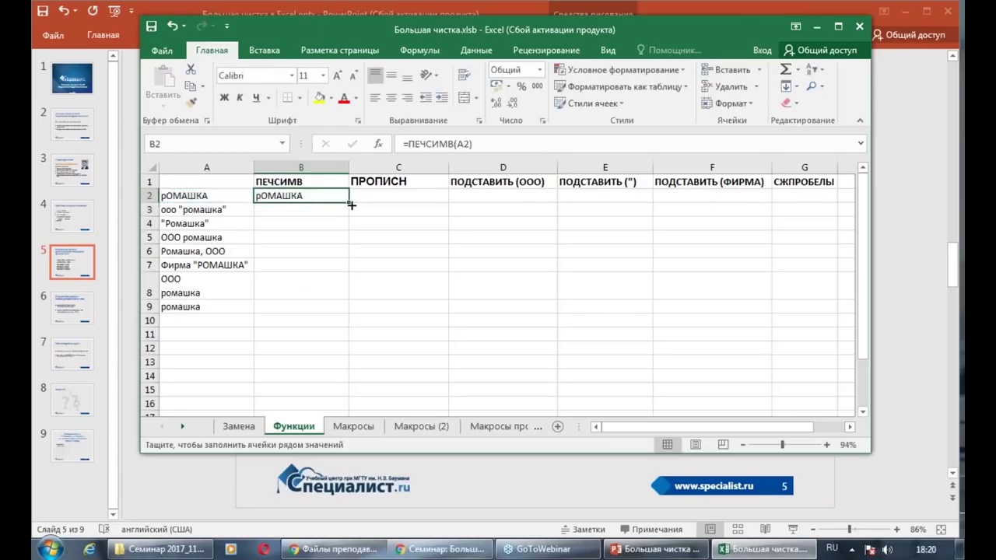
left_click(189, 293)
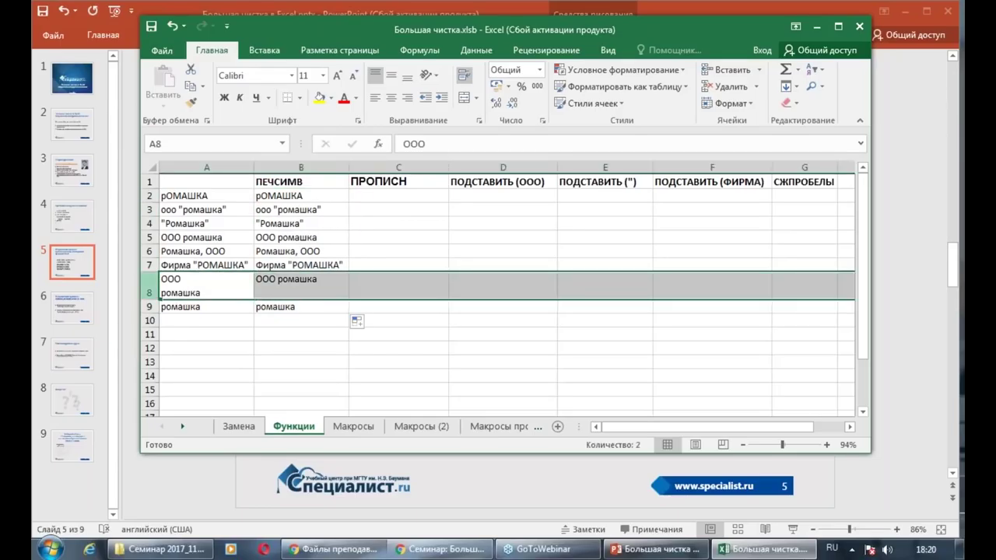
left_click(860, 143)
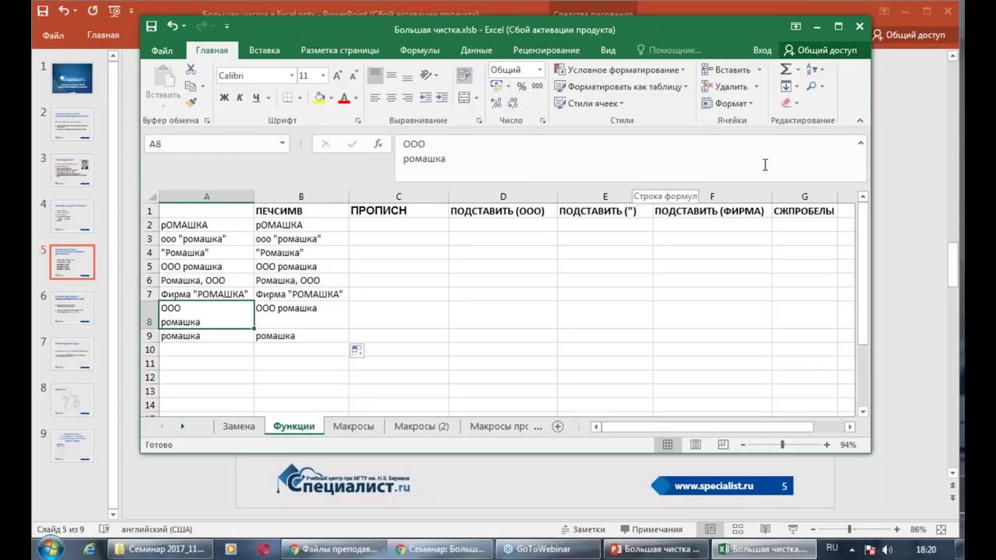
left_click(861, 145)
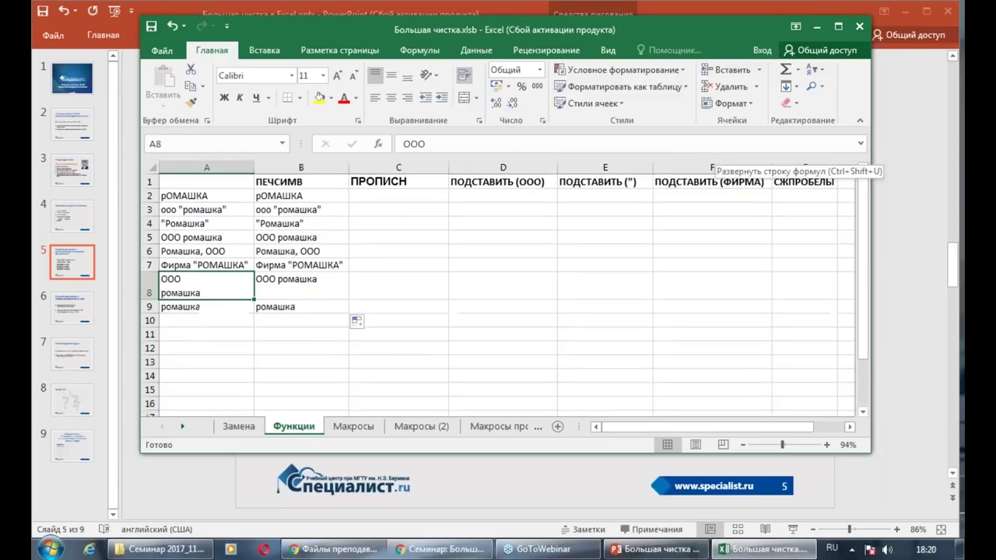
left_click(271, 288)
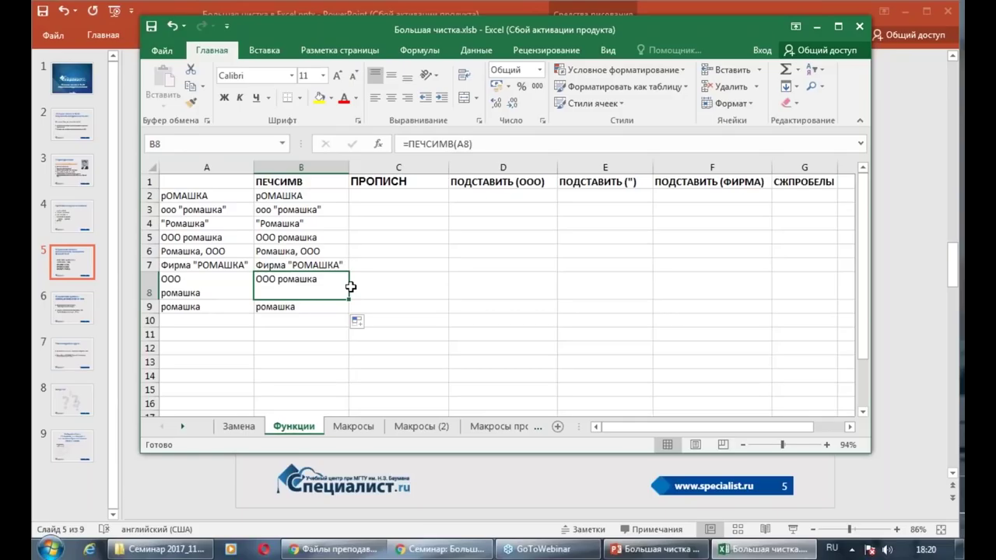
left_click(401, 191)
left_click_drag(392, 184, 391, 195)
left_click(394, 197)
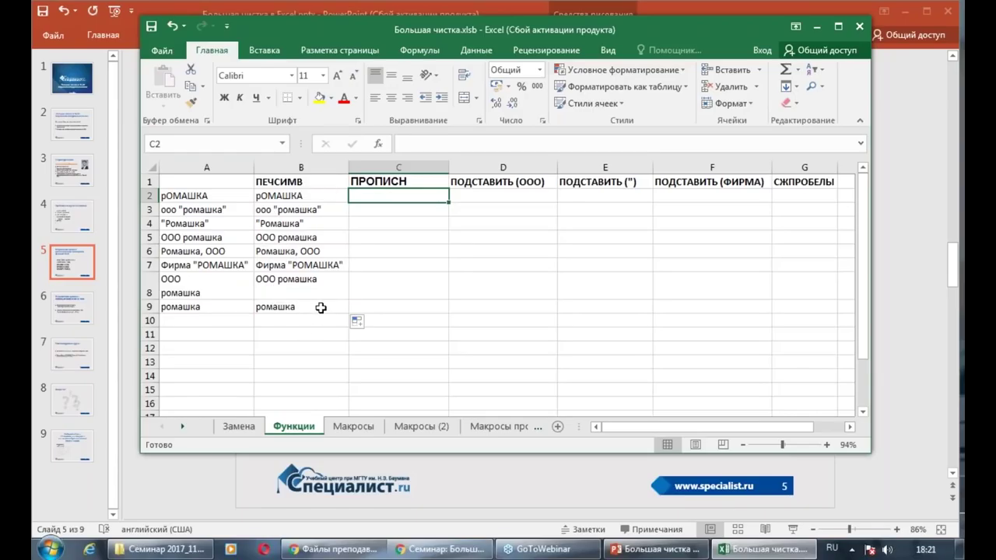
Enter =ПРОПИСН(B2) in C2 to uppercase the cleaned name
type("=")
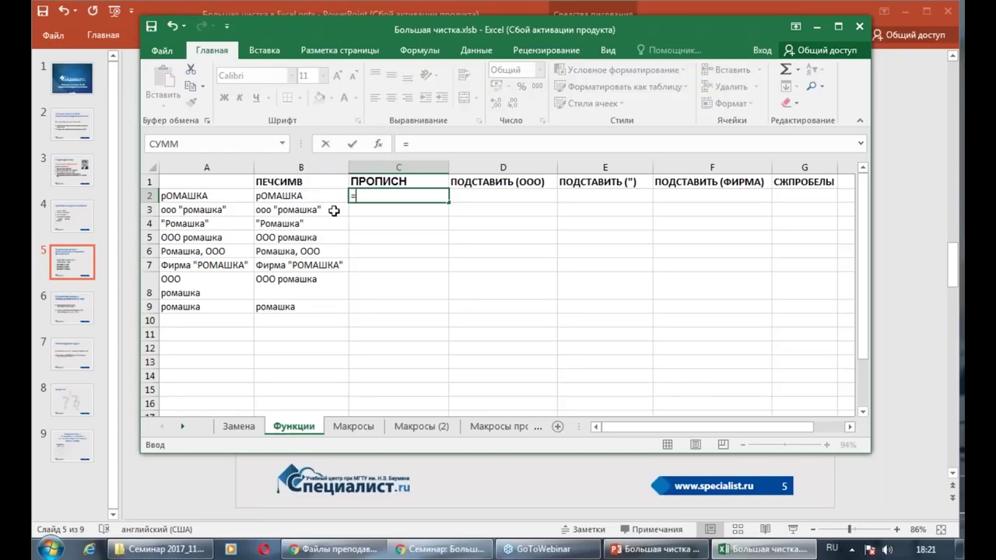
left_click(301, 197)
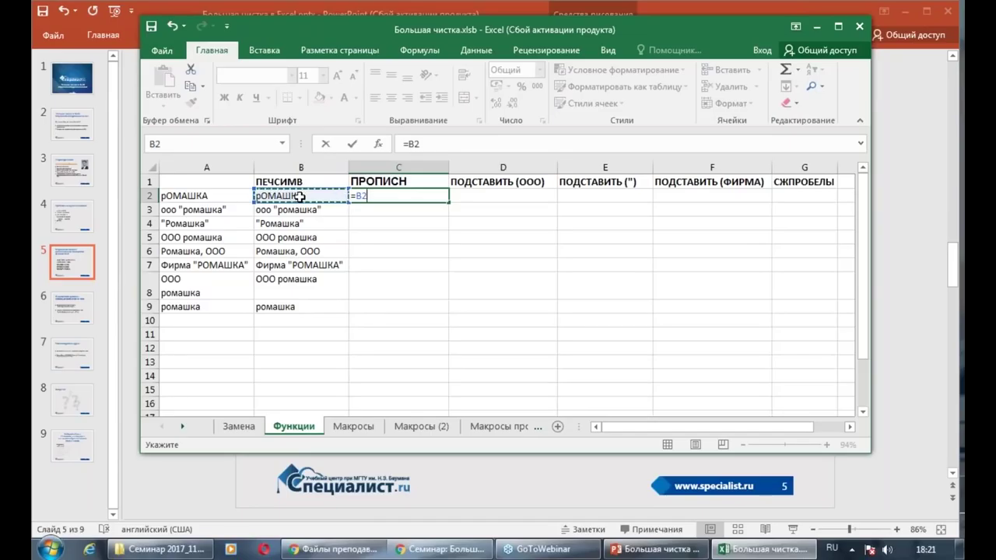
key("Escape")
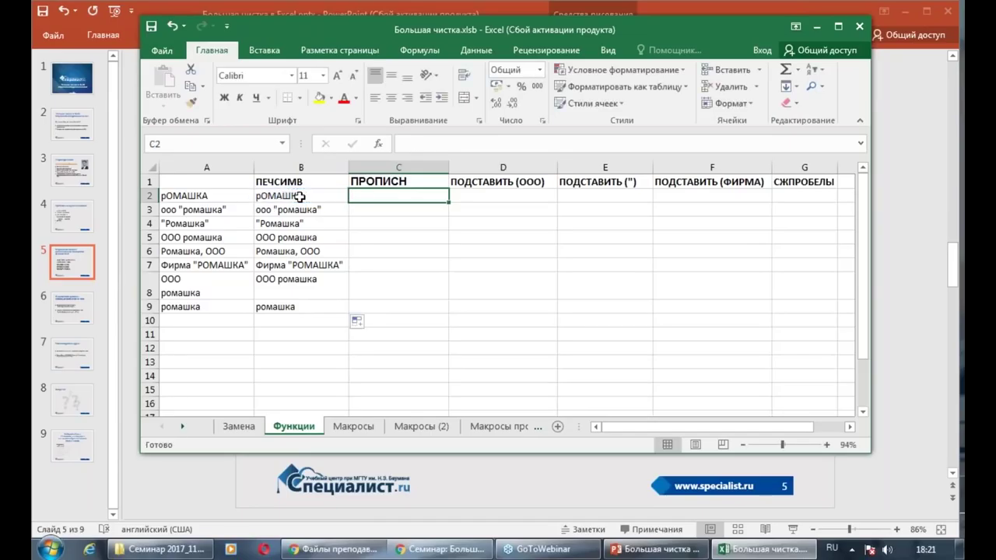
type("=п")
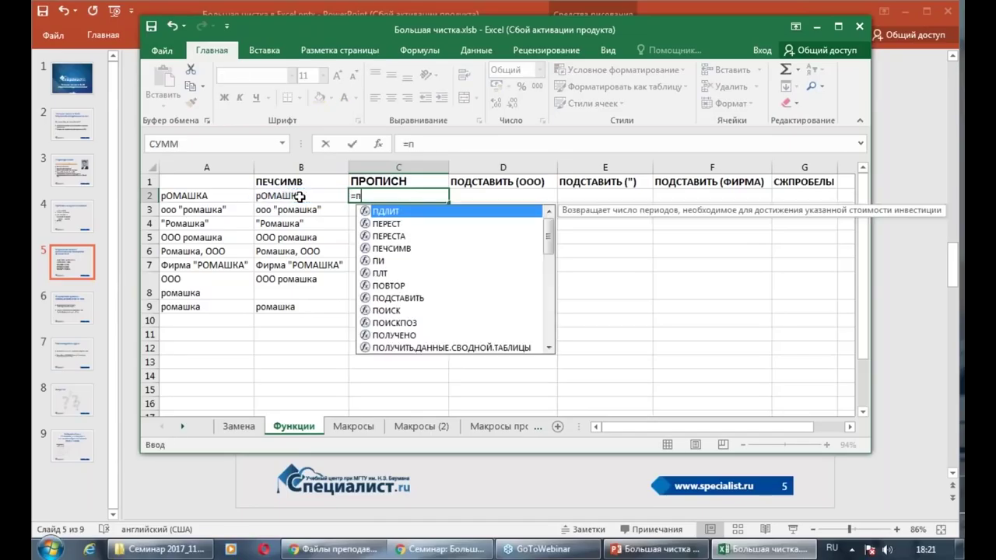
type("р")
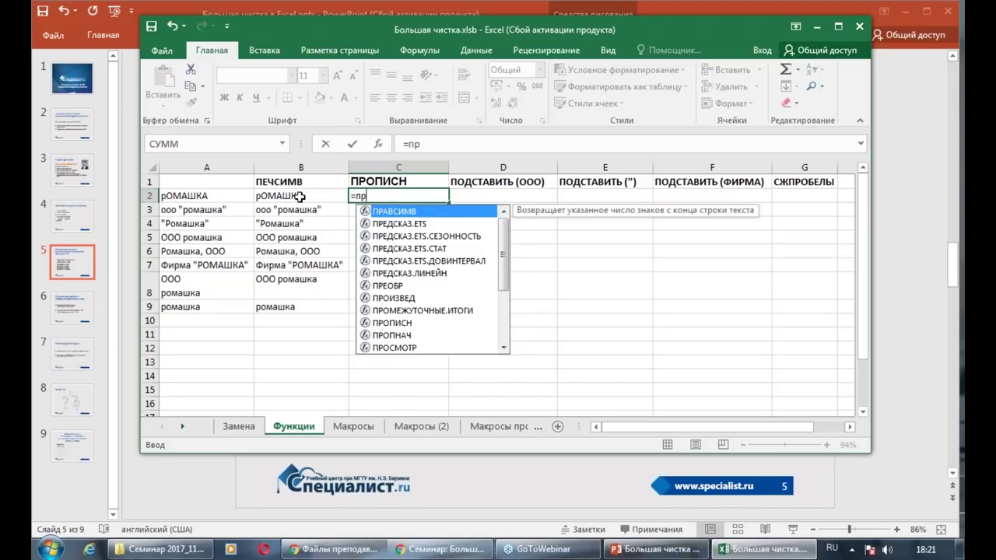
type("оп")
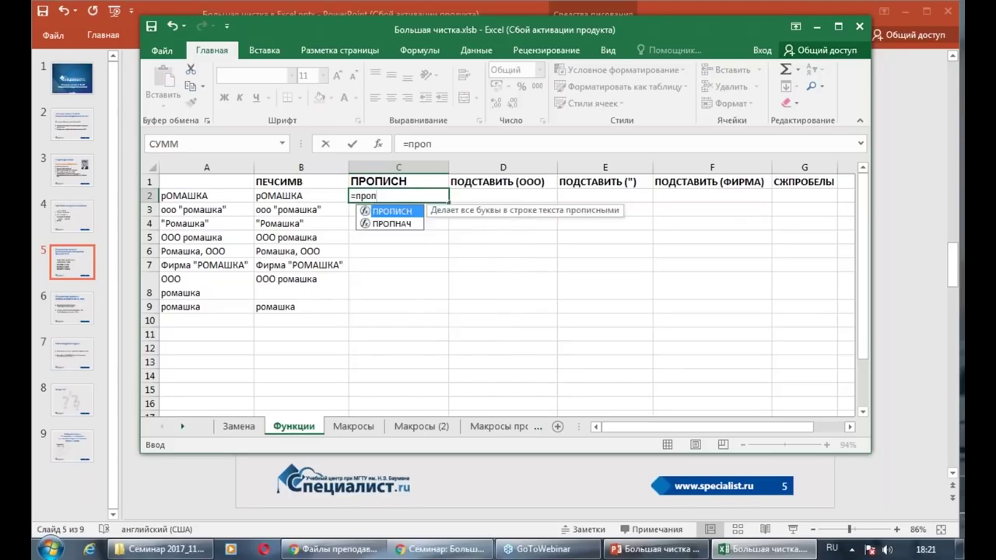
key("Tab")
left_click(300, 197)
type(")")
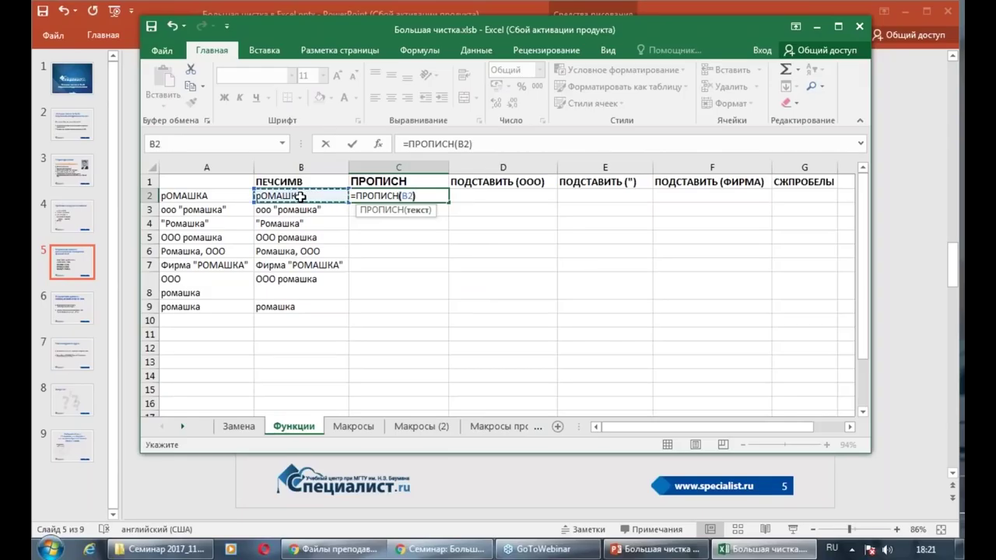
key("Return")
Fill the ПРОПИСН formula down to C9 and check the ПЕЧСИМВ formula in B8
left_click(378, 194)
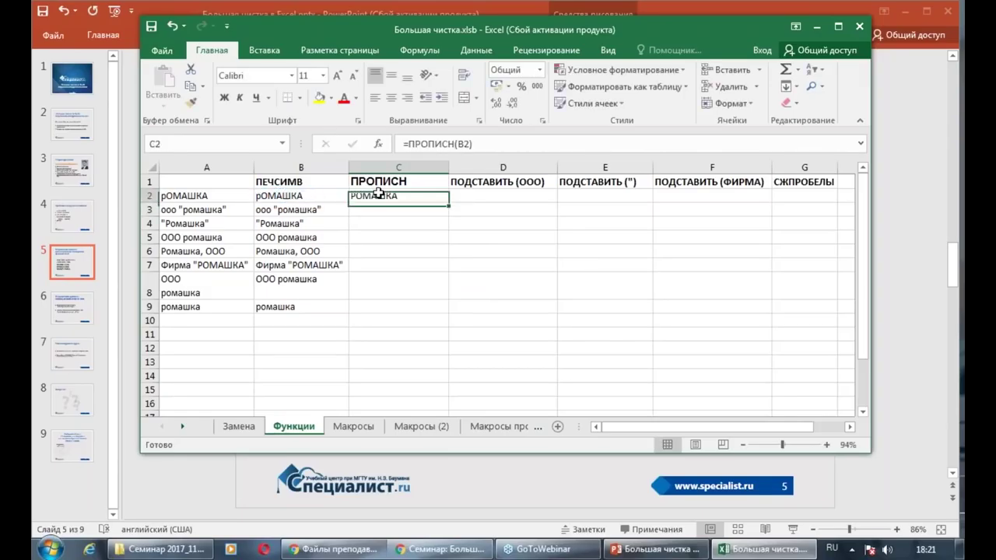
double_click(449, 203)
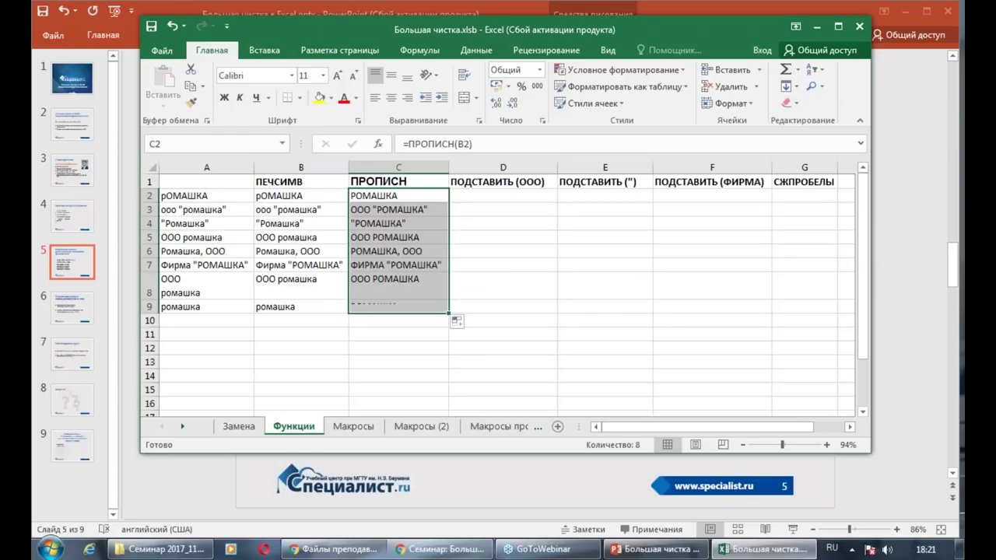
left_click(415, 255)
left_click(285, 280)
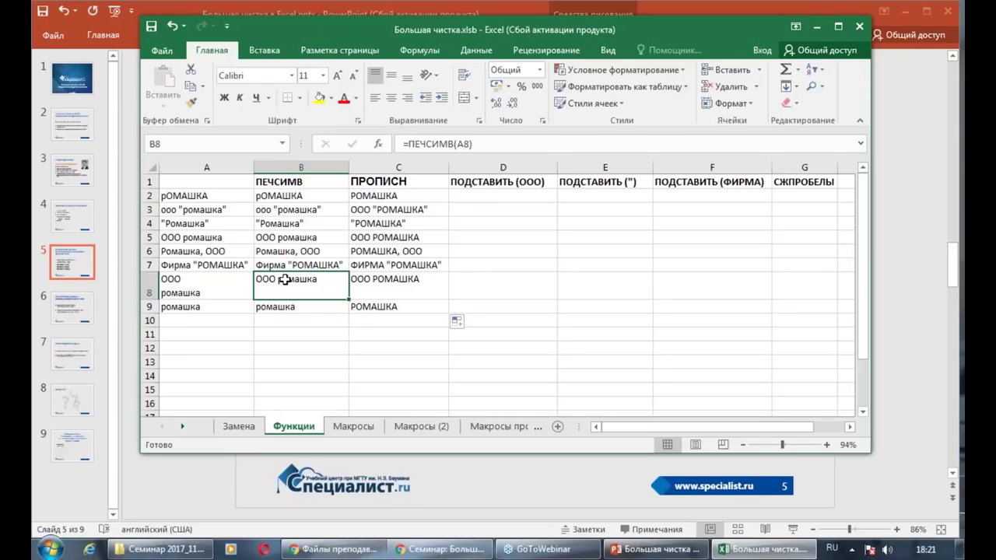
left_click(491, 180)
Compare the lowercase ооо name in A3 with 'Ромашка, ООО' in A6
left_click_drag(421, 28, 442, 297)
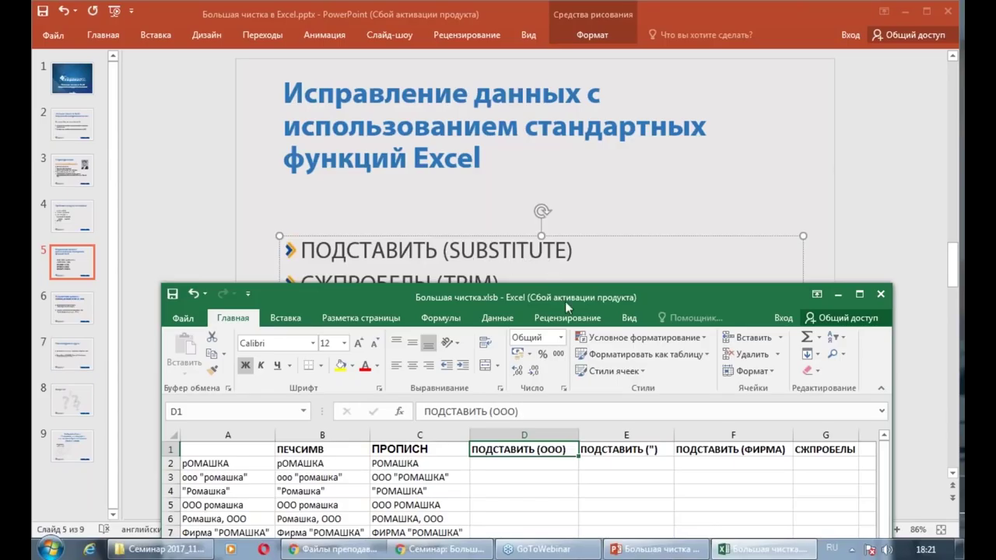
left_click_drag(576, 298, 557, 52)
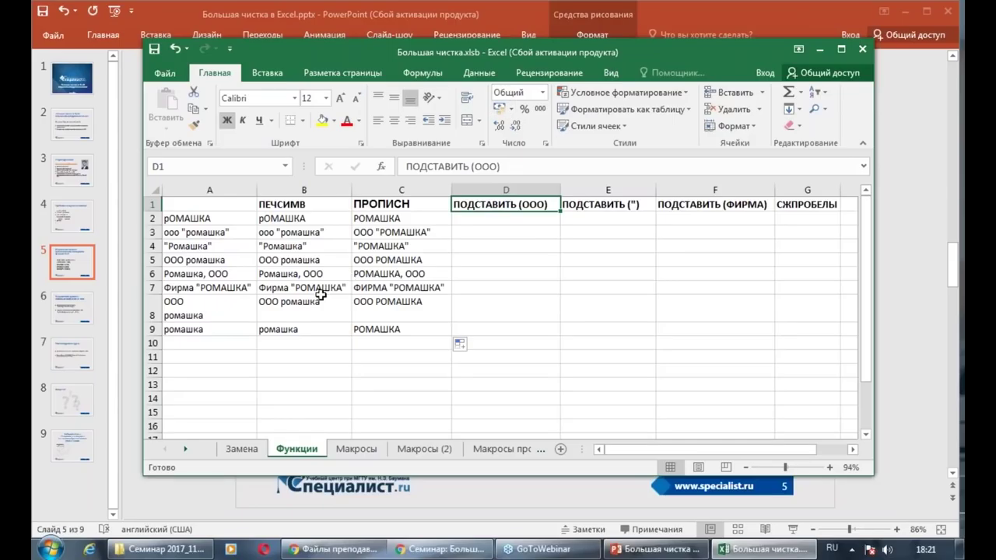
left_click(200, 234)
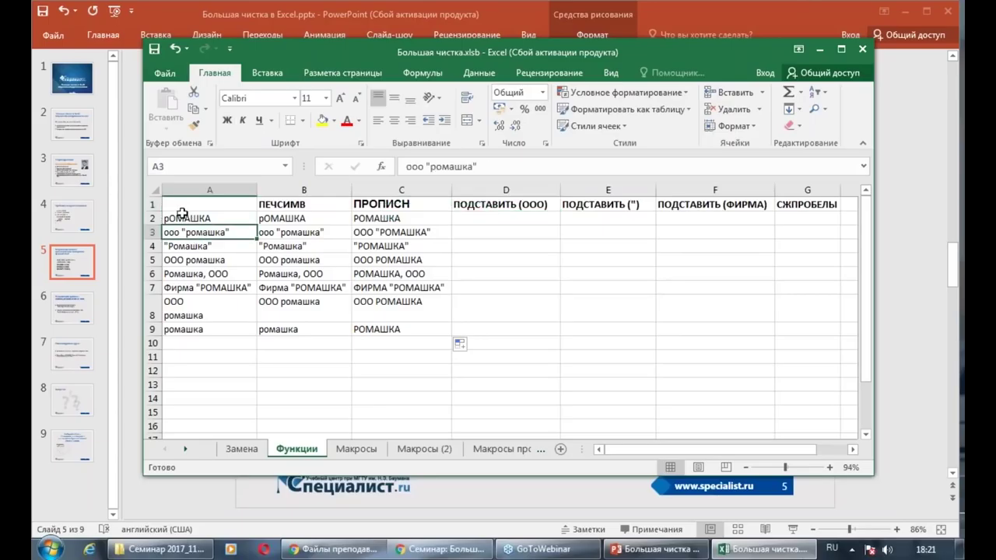
left_click(187, 274)
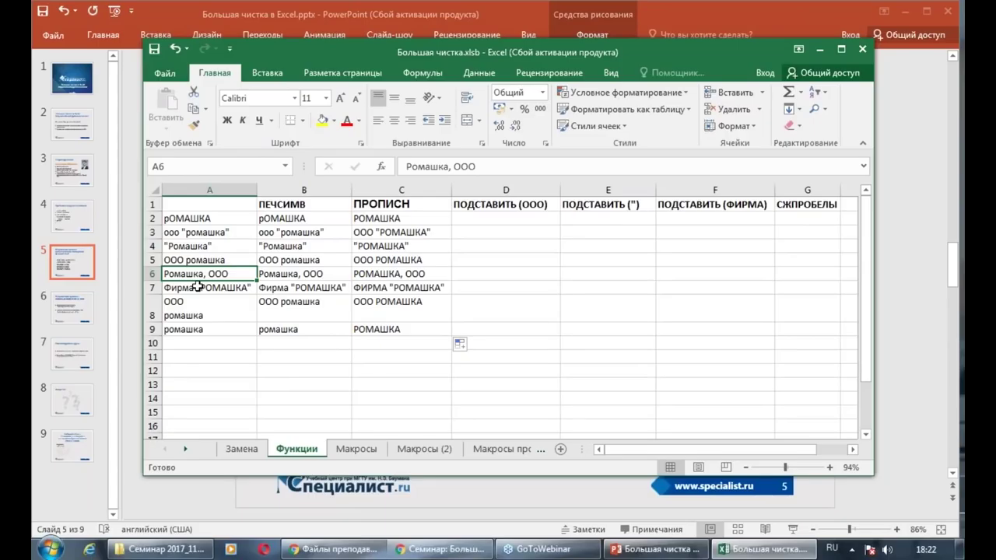
Start =ПОДСТАВИТЬ( in D2 and open its Function Arguments form
left_click(516, 221)
type("=")
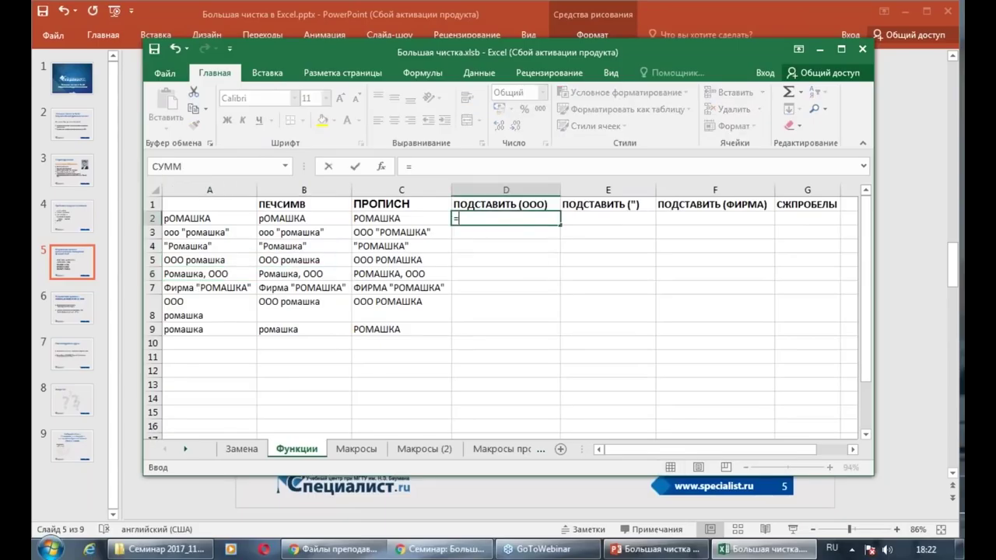
type("п")
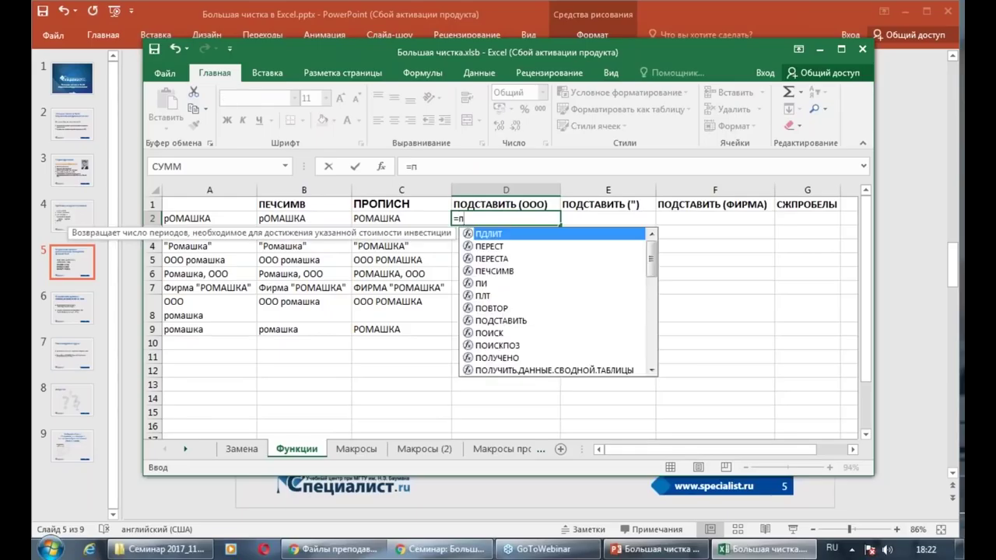
type("од")
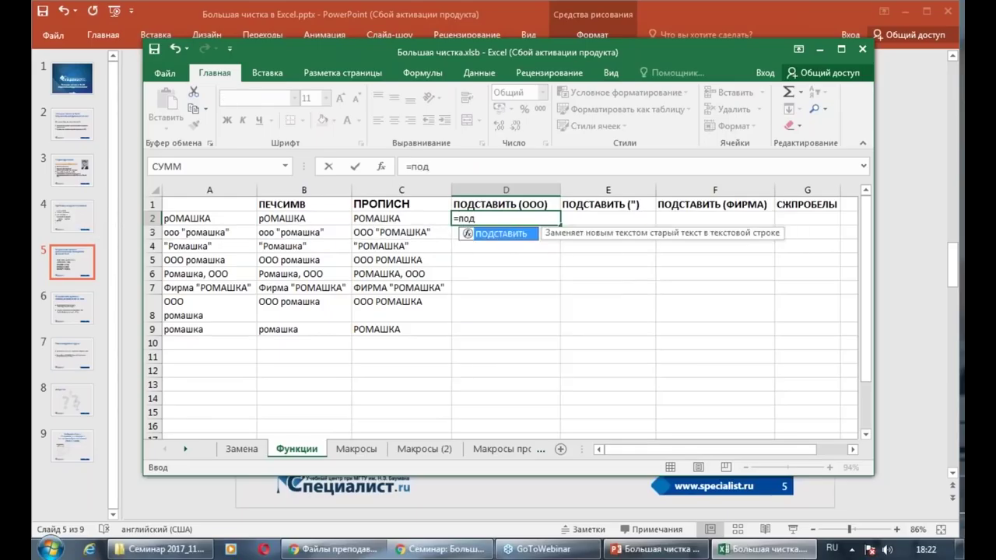
key("Tab")
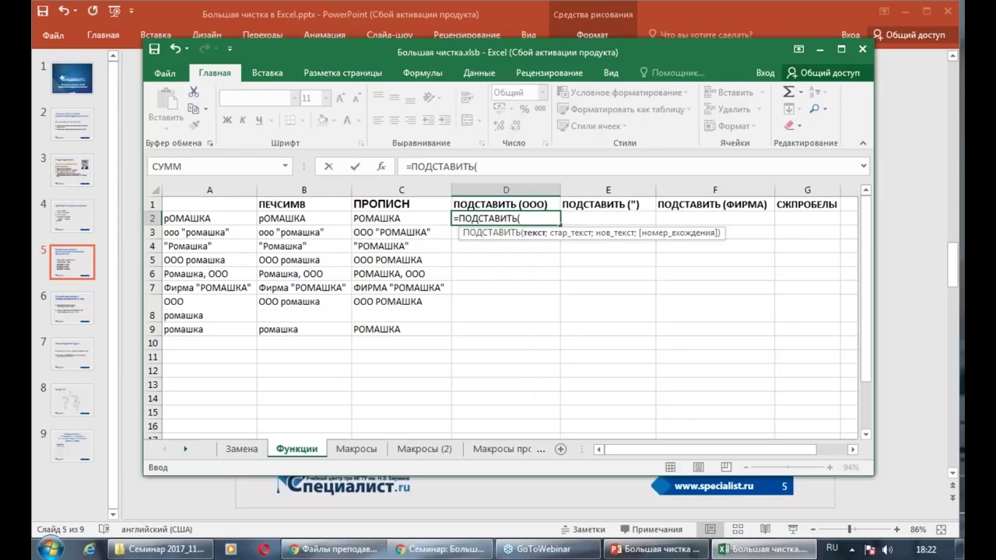
left_click(382, 168)
Review the help for the Текст, Стар_текст, Нов_текст and Номер_вхождения arguments
left_click_drag(666, 319, 535, 261)
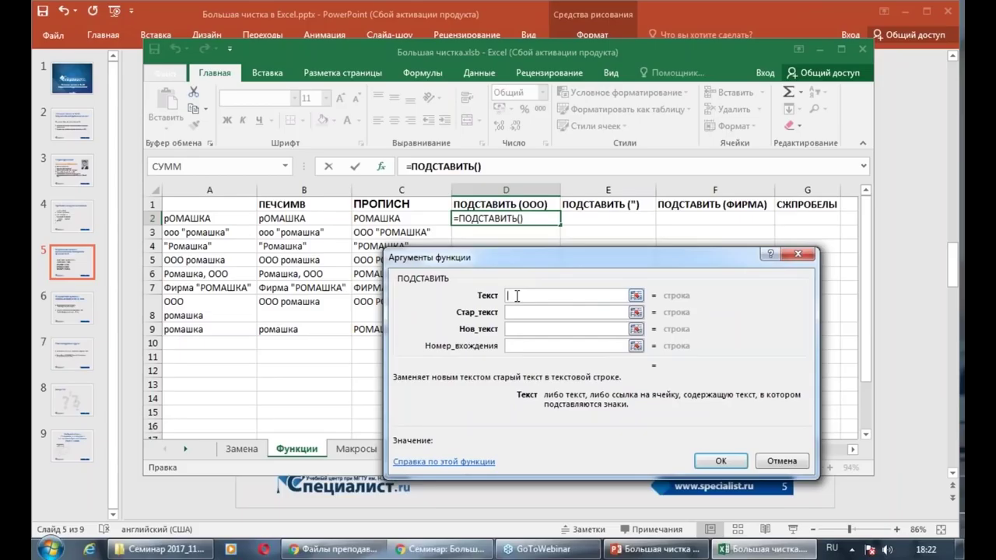
left_click(545, 312)
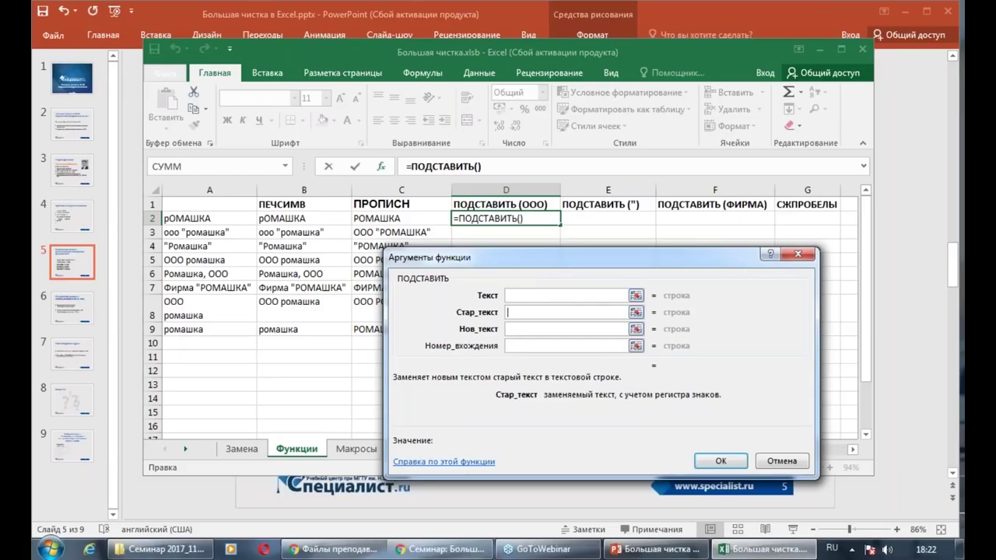
left_click(521, 329)
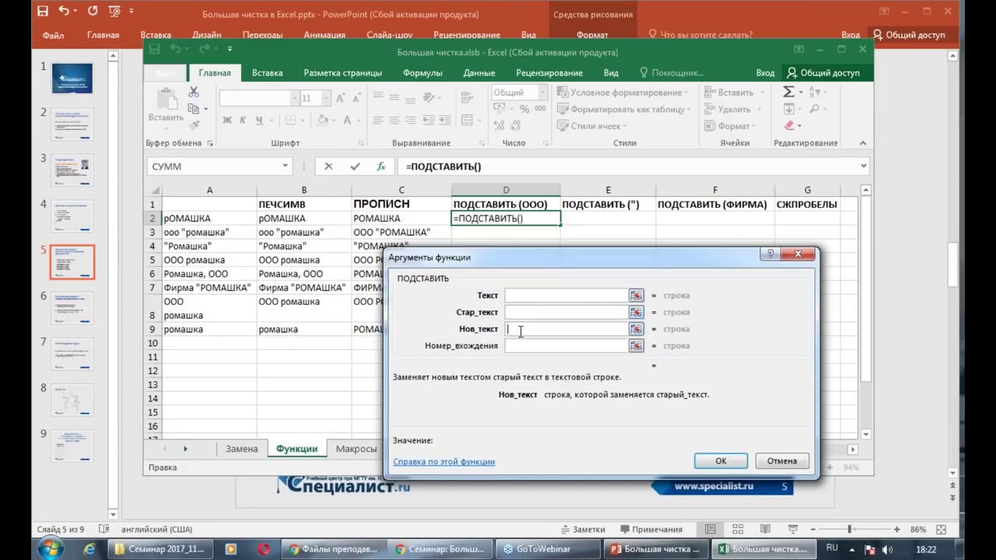
left_click(521, 346)
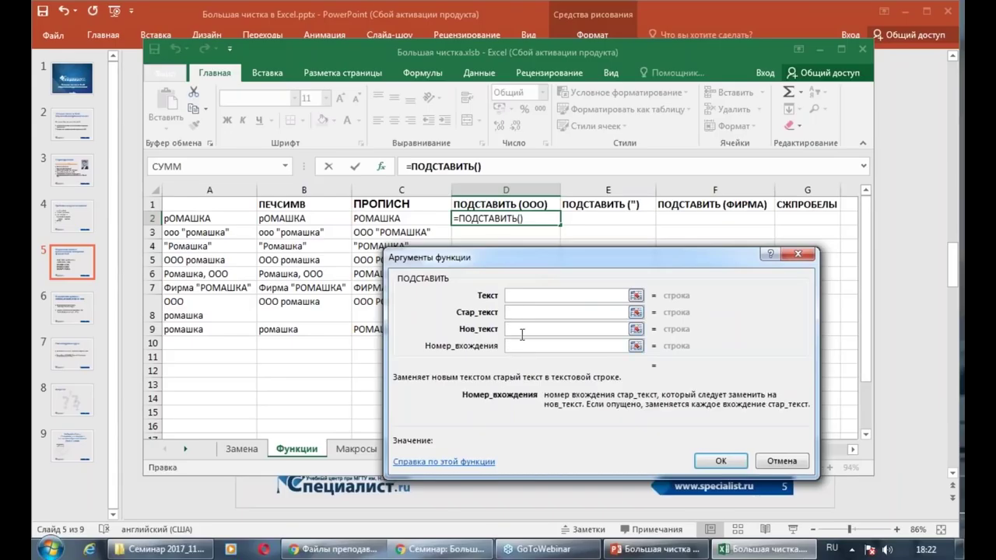
left_click(523, 297)
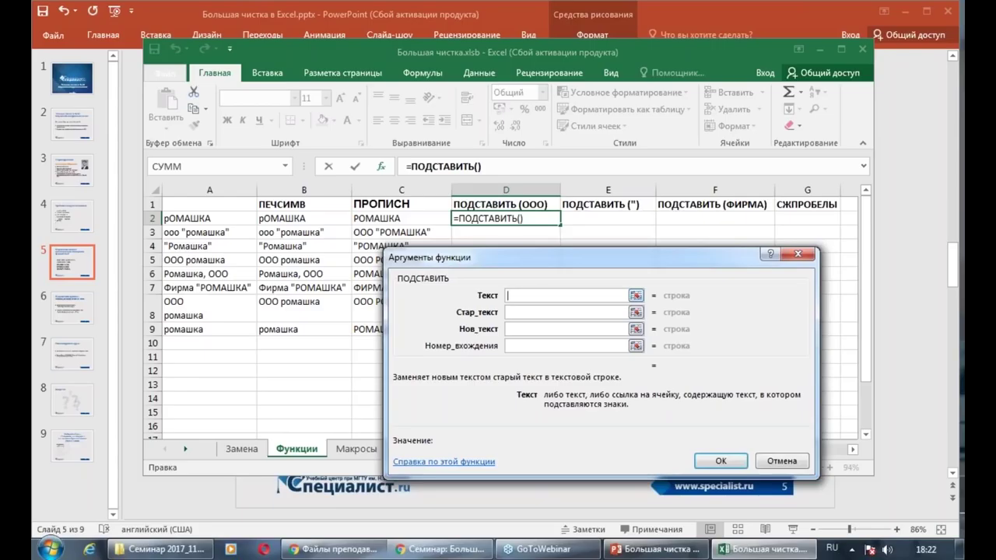
left_click(526, 345)
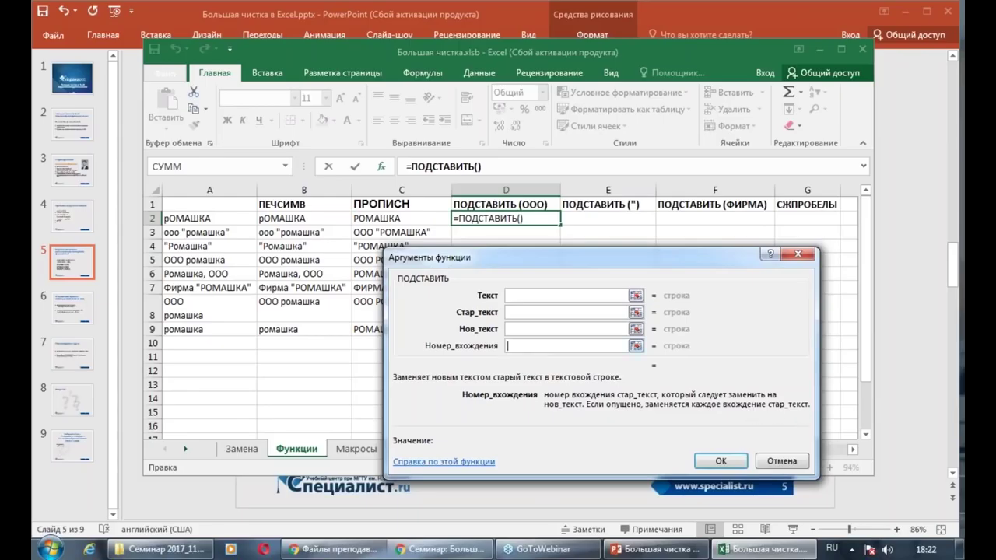
left_click(519, 296)
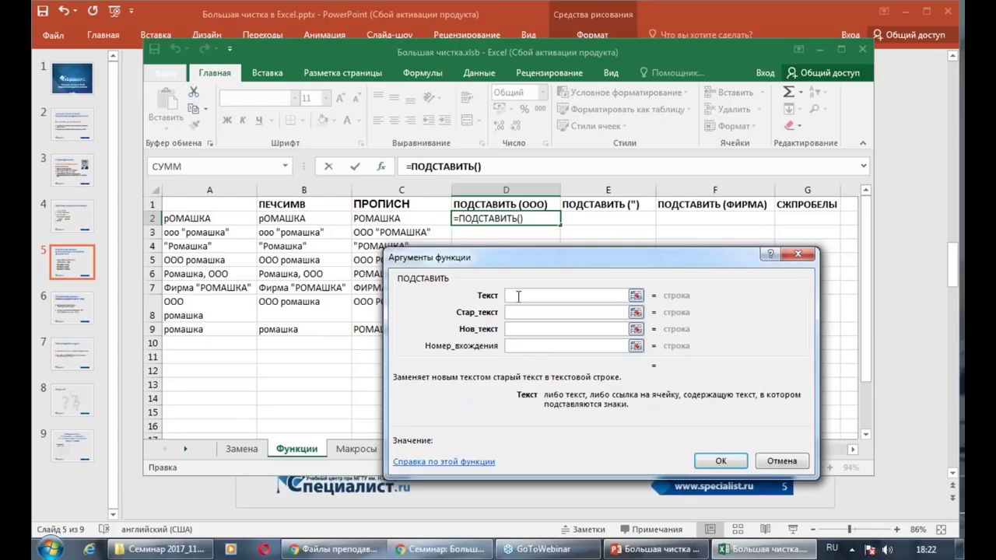
Set the arguments to C2, "ООО" and "" and confirm the formula
left_click(391, 220)
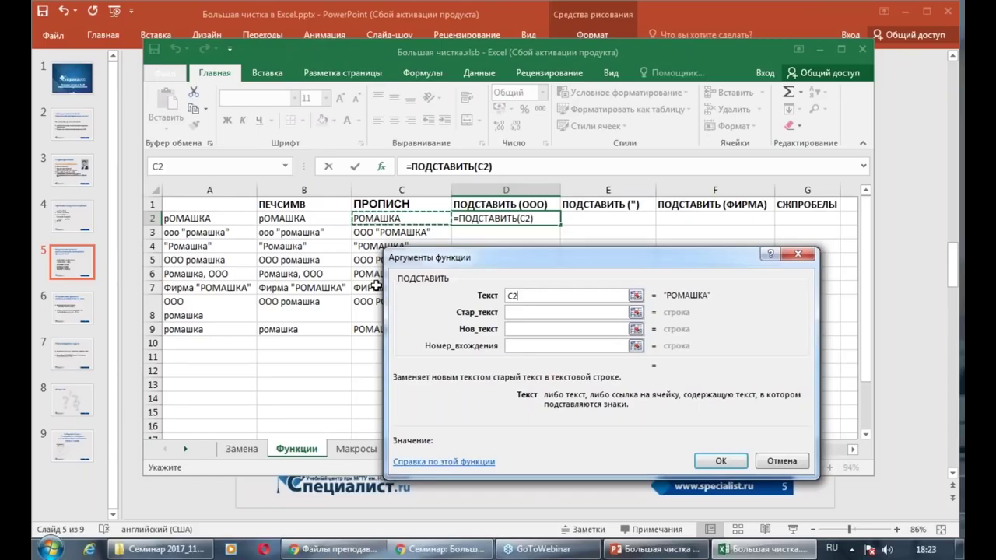
left_click(523, 313)
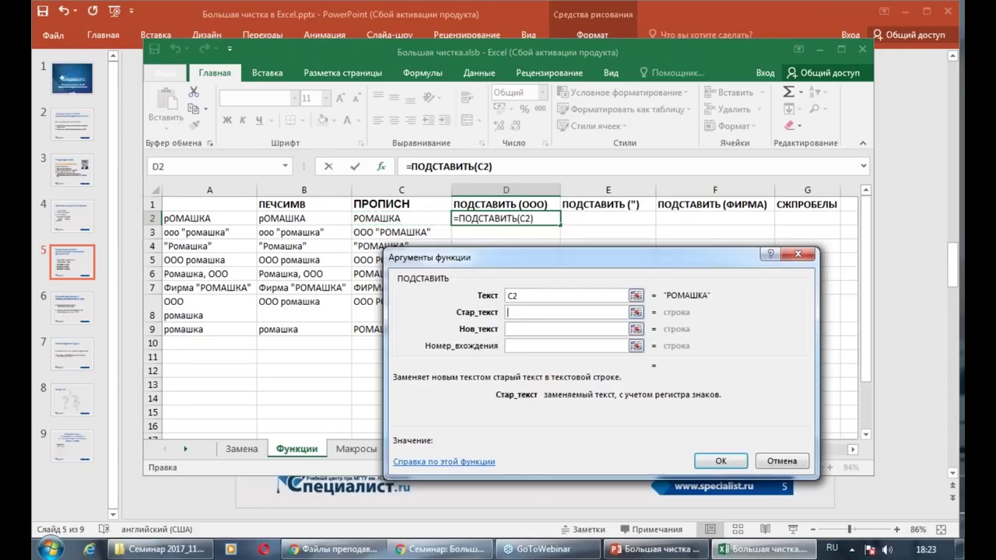
type("ООО")
key("Tab")
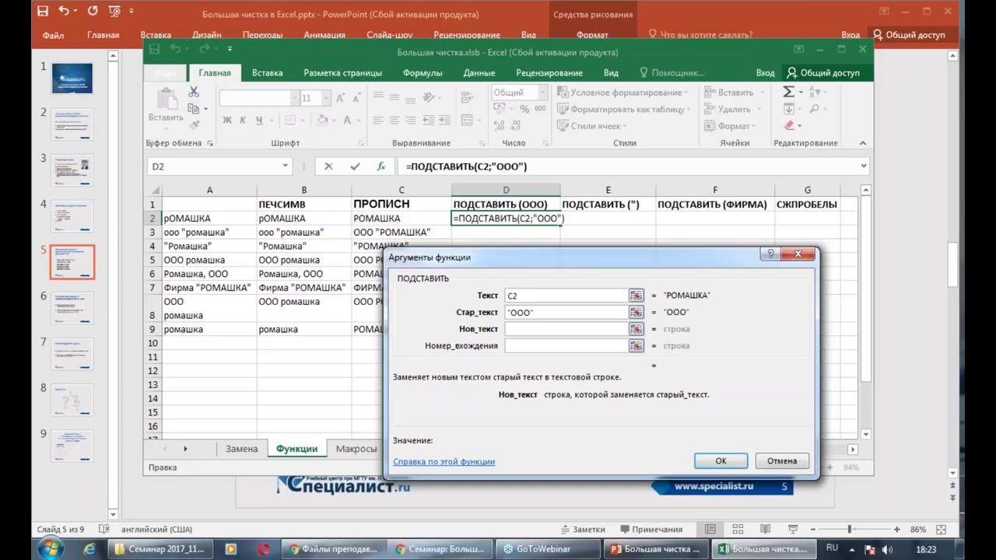
type("Э")
key("BackSpace")
type("\"\"")
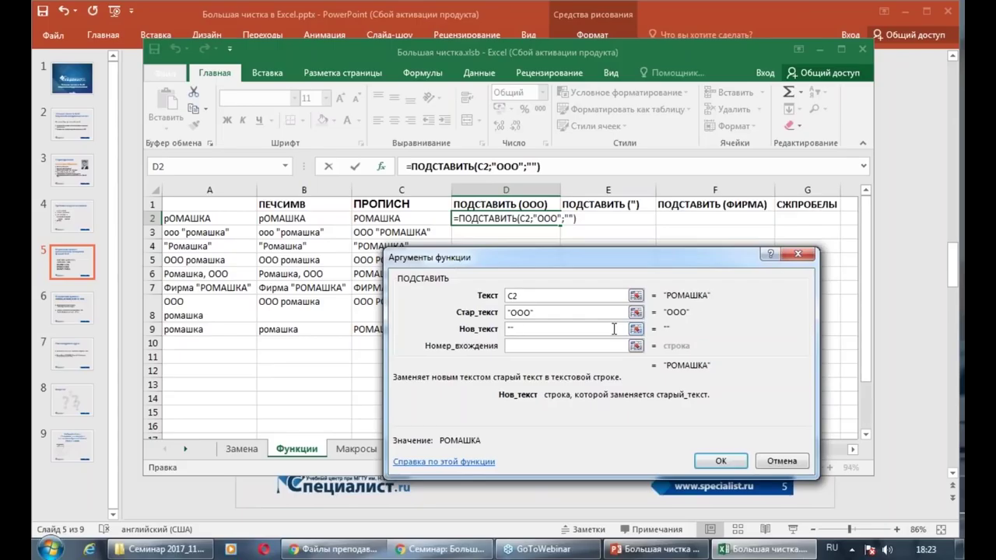
left_click(719, 461)
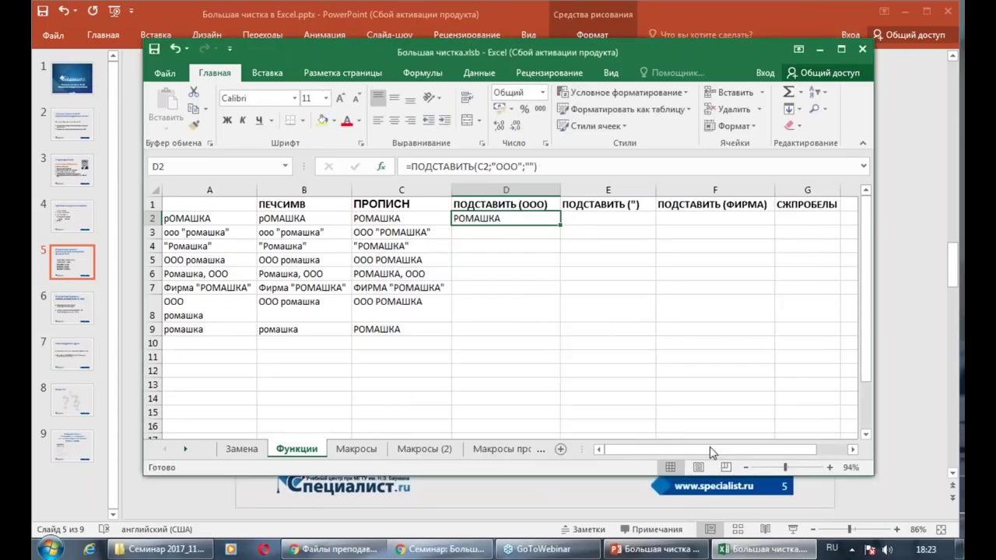
Fill the ООО-removal formula down to D9 and check the results in rows 5–7
double_click(560, 225)
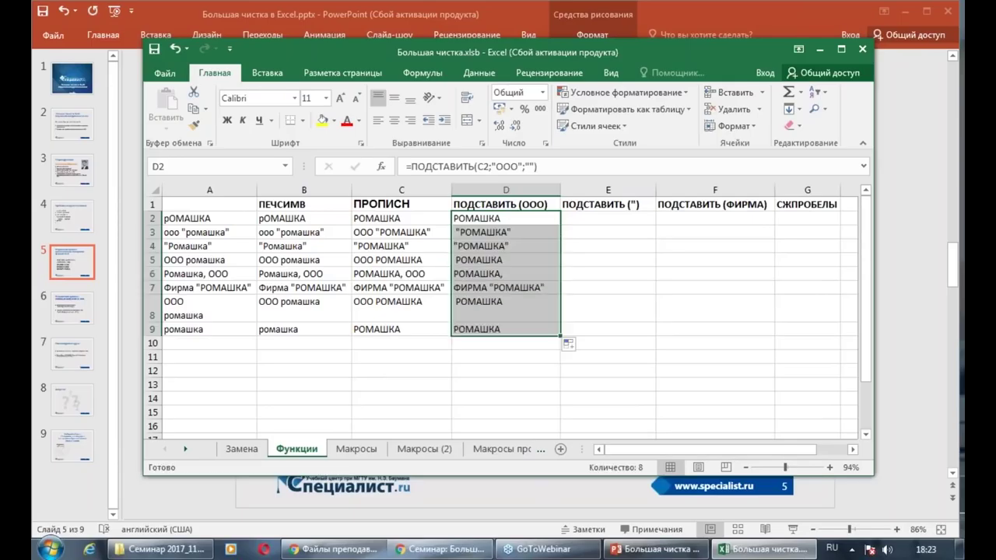
left_click(503, 269)
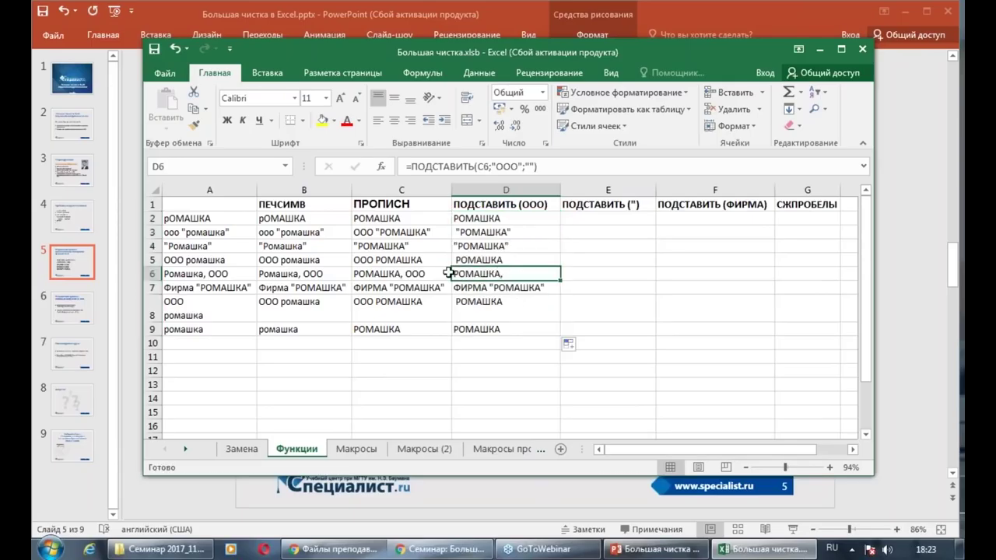
left_click(209, 263)
left_click(480, 261)
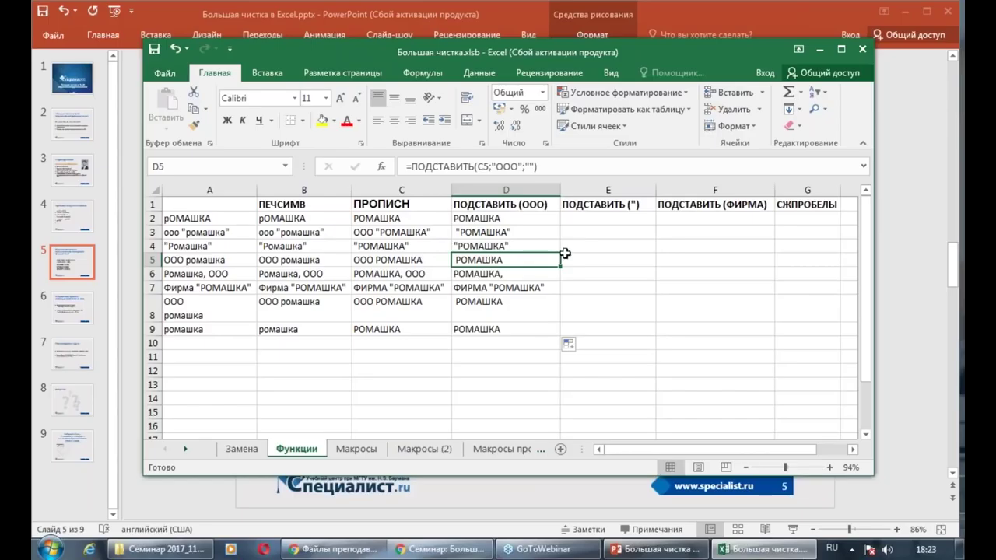
left_click(714, 204)
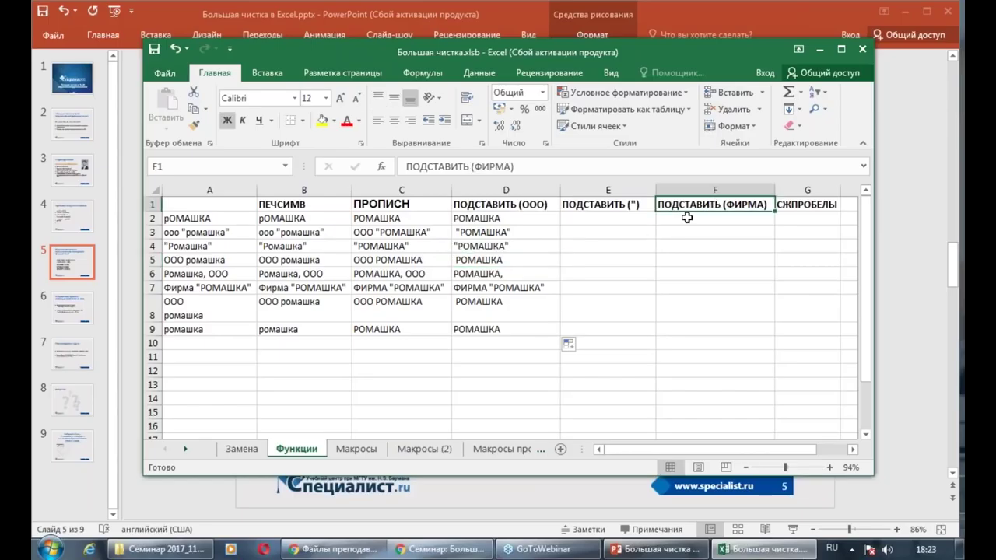
left_click(487, 288)
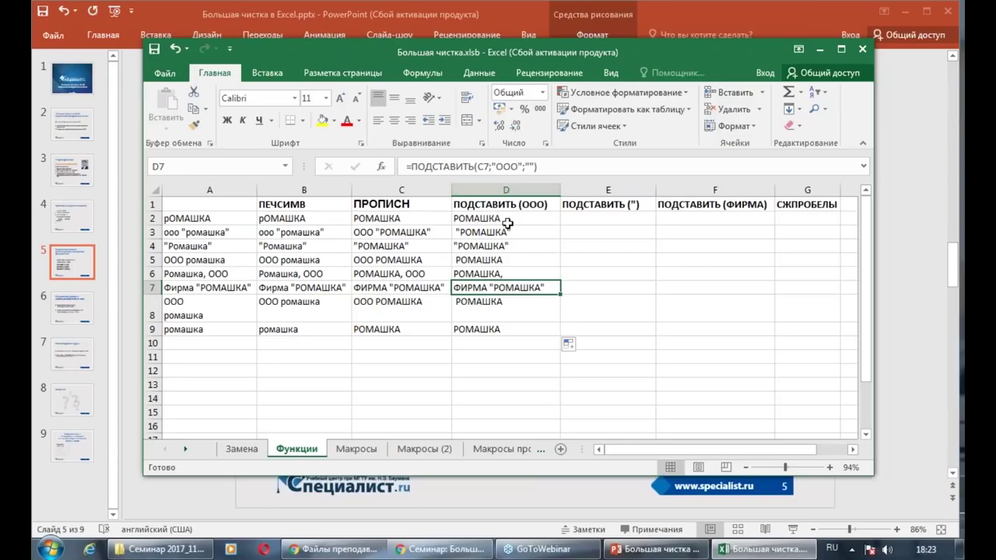
left_click(508, 218)
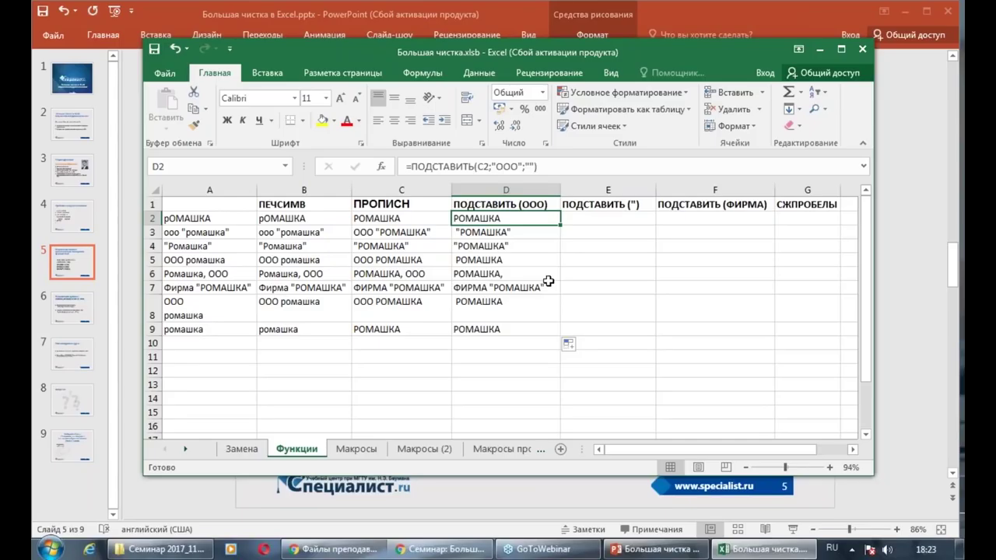
left_click(603, 218)
left_click(541, 222)
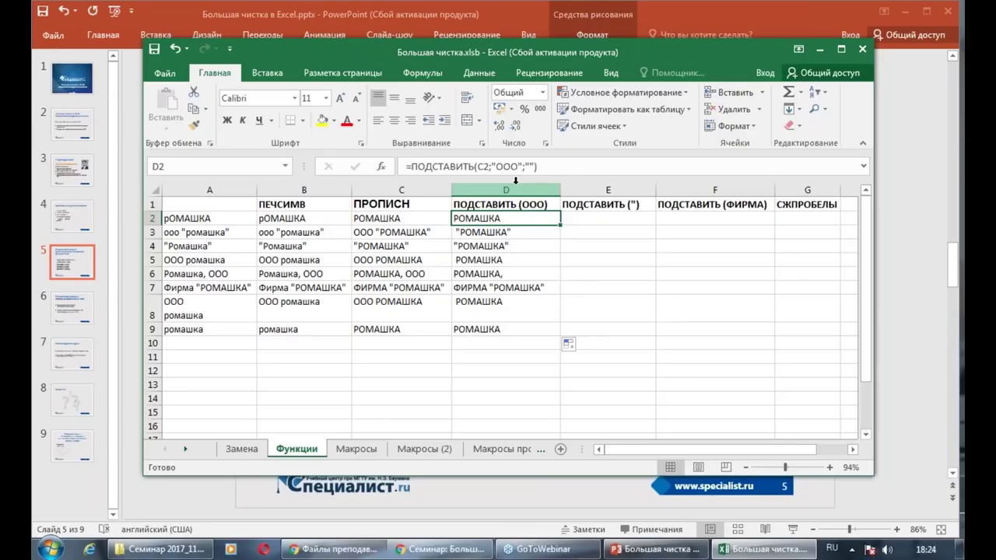
Start a ПОДСТАВИТЬ formula in E2 with D2 as the text argument
left_click(608, 221)
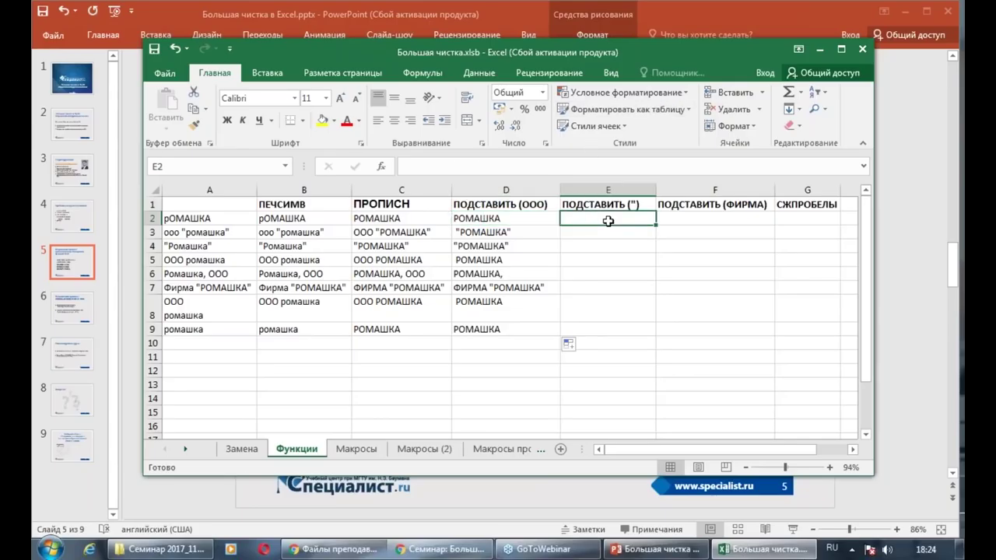
type("=")
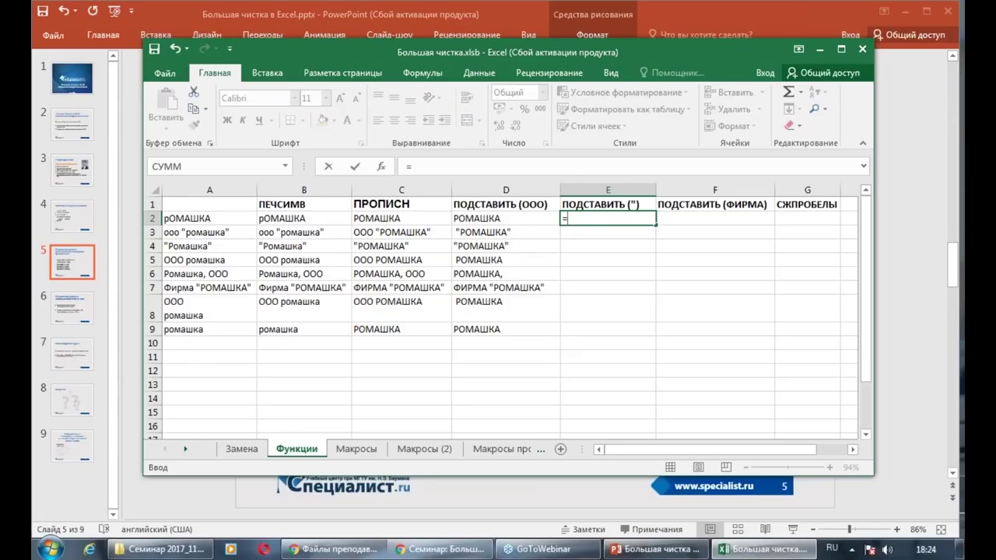
type("по")
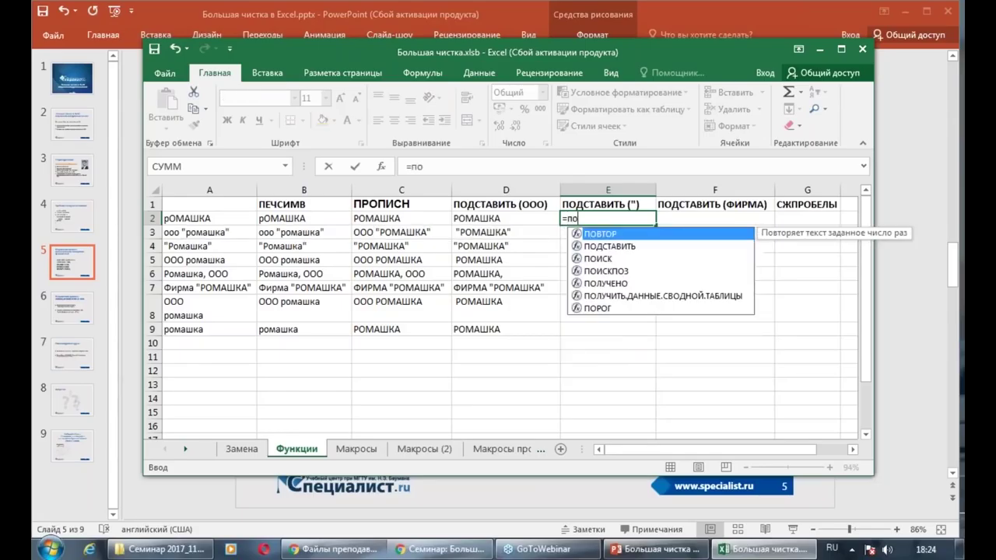
double_click(619, 246)
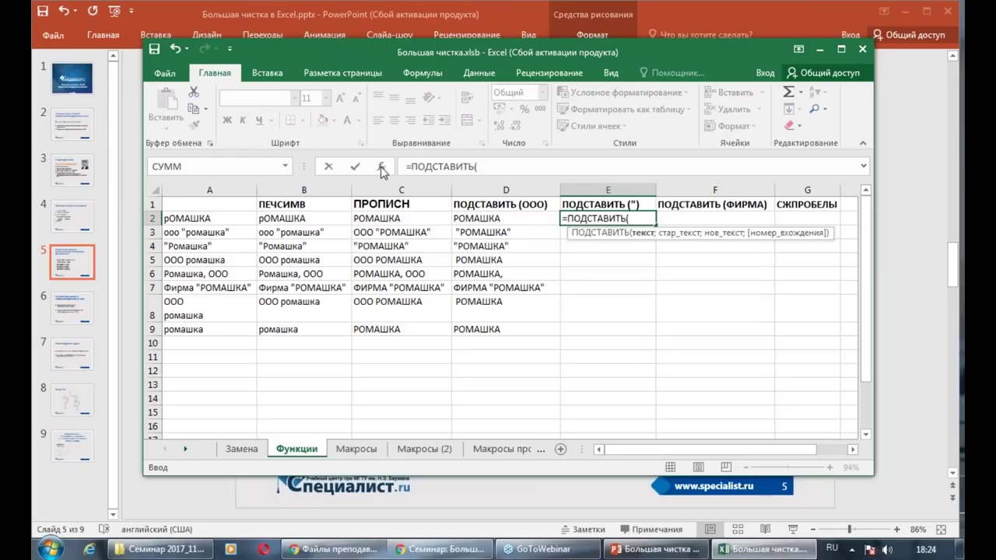
left_click(381, 166)
left_click_drag(537, 260, 534, 300)
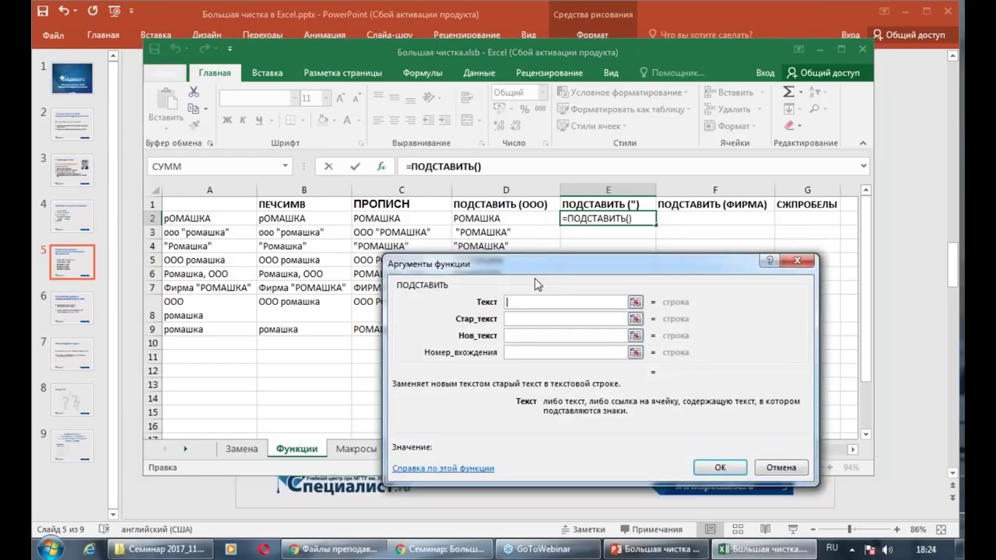
left_click(510, 221)
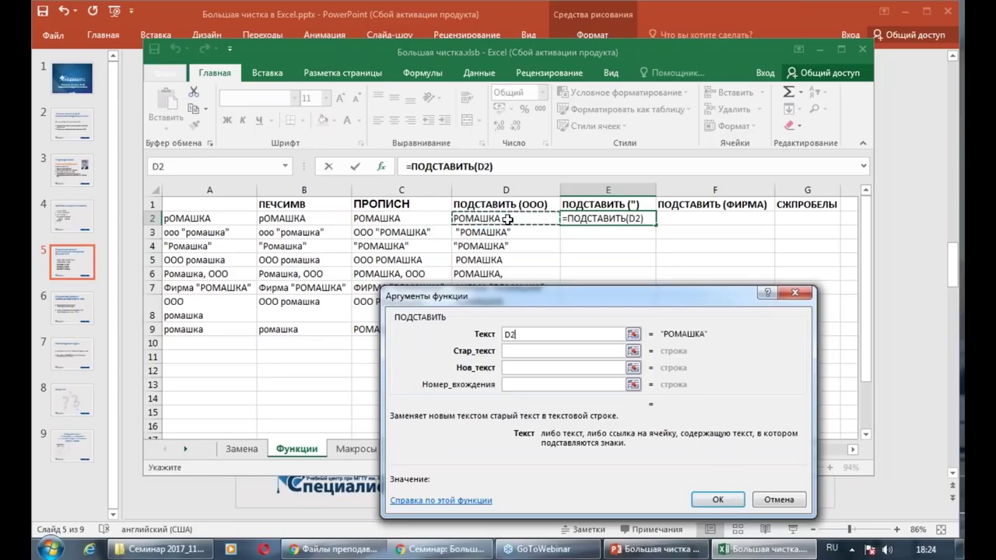
Set the old text to """" and the new text to "", then confirm
left_click(544, 351)
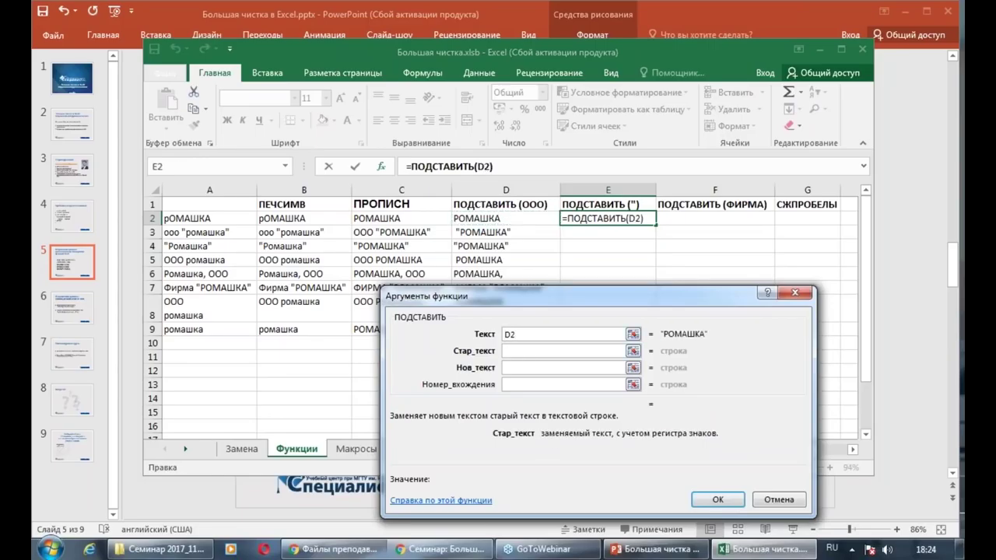
type("Э")
key("BackSpace")
type("\"")
left_click(537, 369)
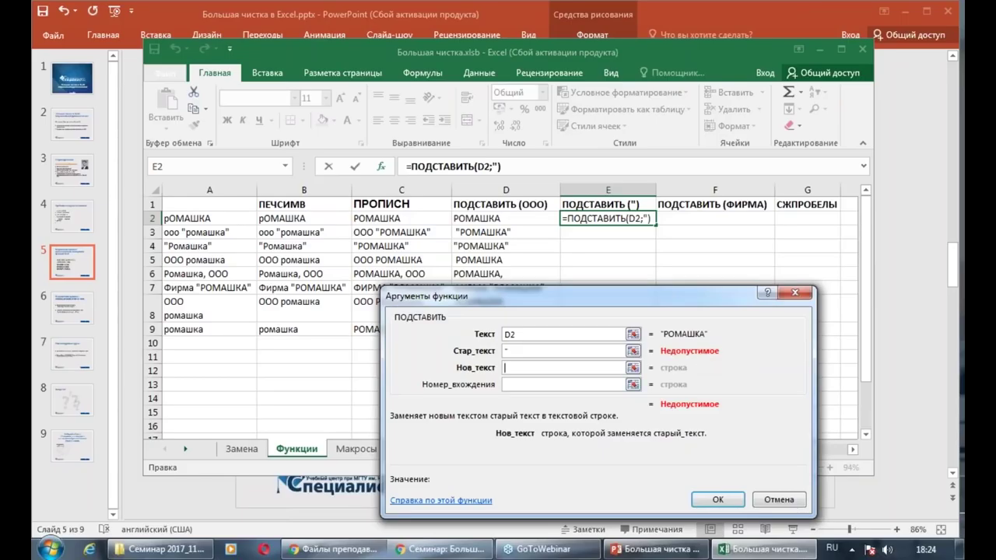
left_click(516, 351)
type("Э")
key("BackSpace")
type("\"\"")
left_click(517, 368)
left_click(512, 351)
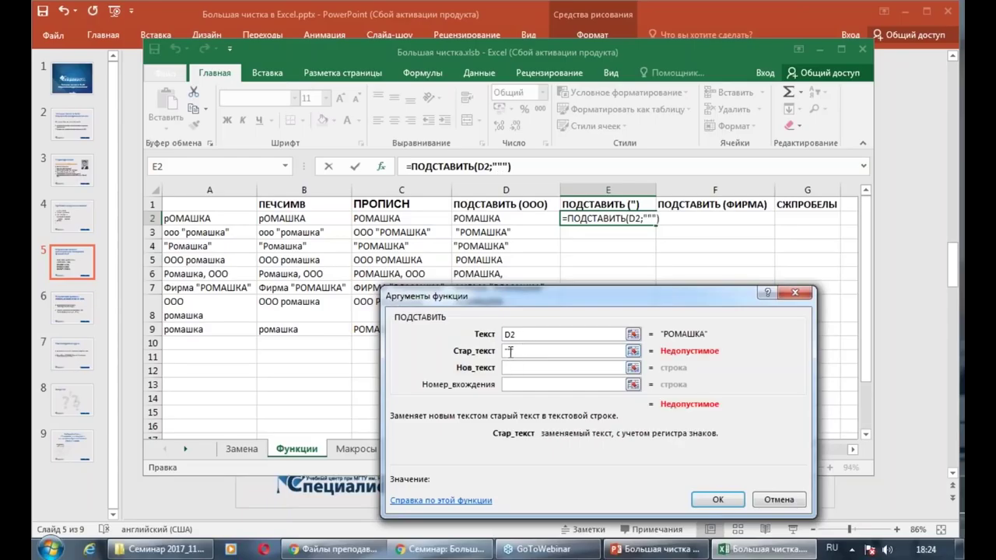
type("\"")
left_click(516, 368)
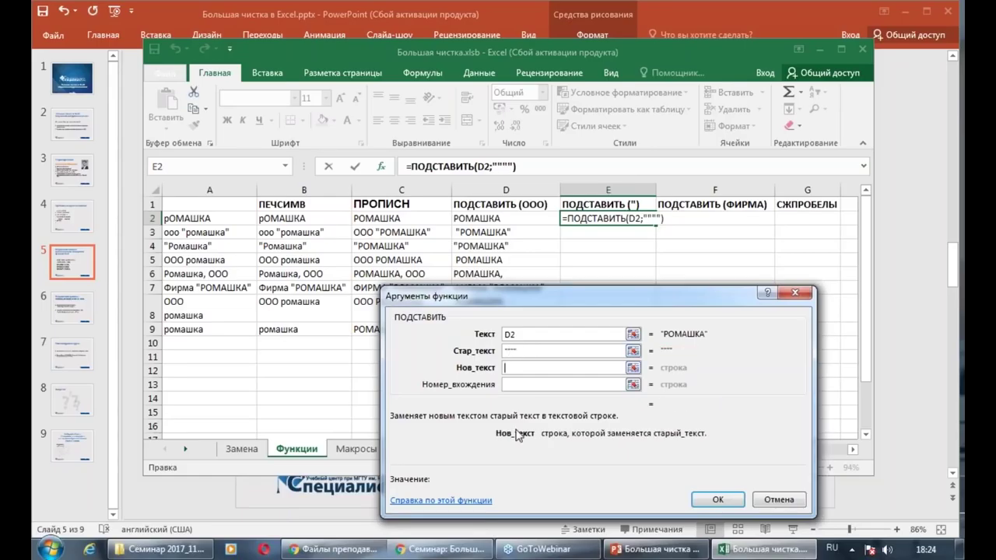
left_click(528, 350)
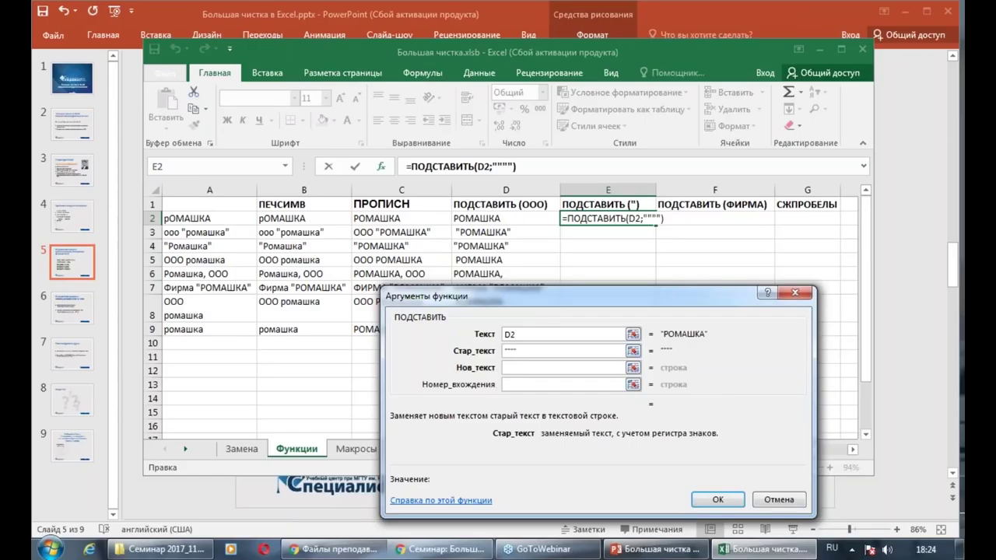
left_click(511, 368)
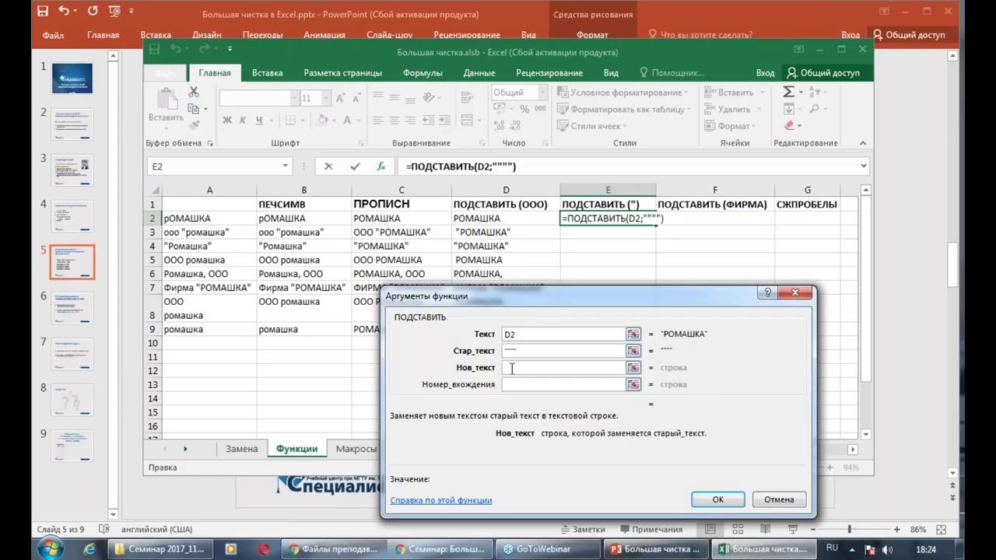
type("\"\"")
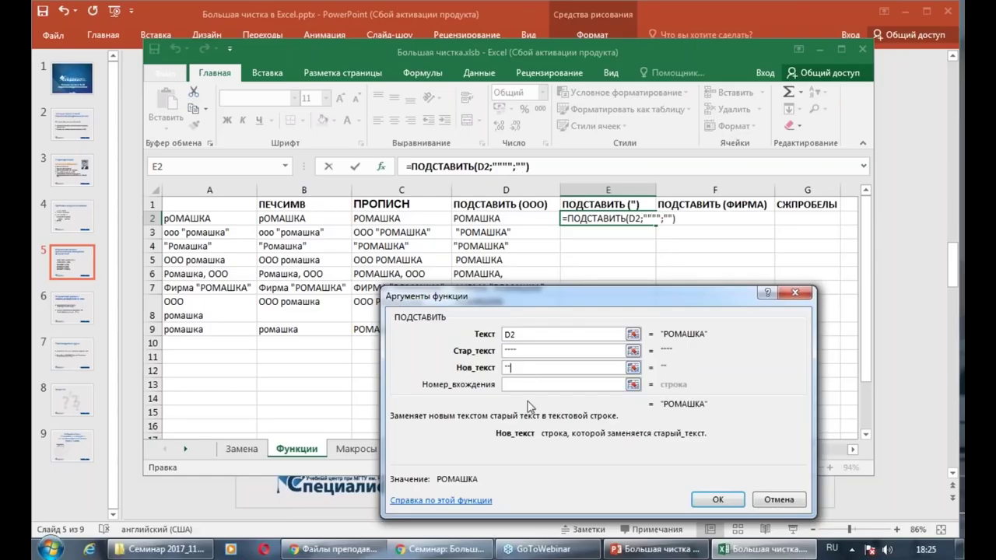
left_click(719, 500)
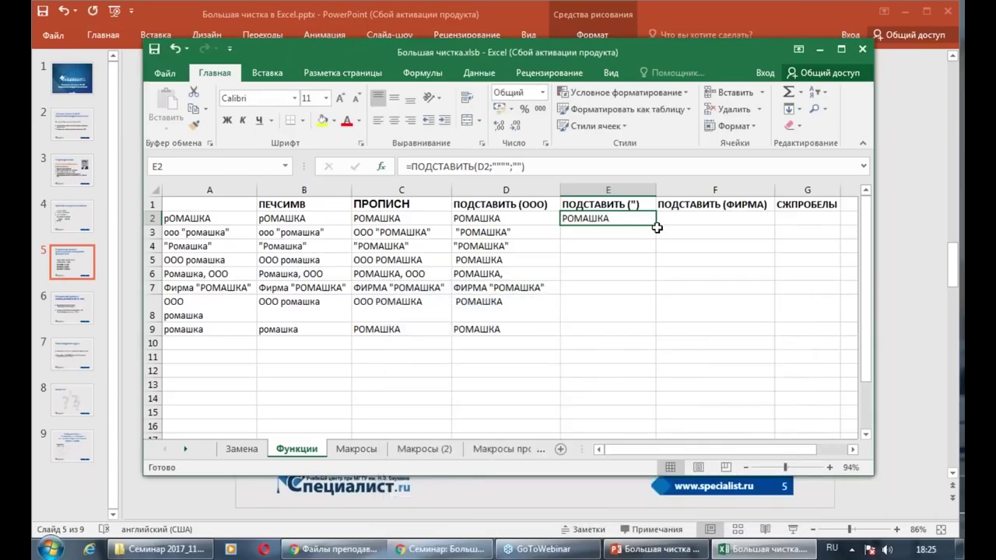
Copy the quote-removal formula down E2:E9, then select F2 and D2
double_click(656, 224)
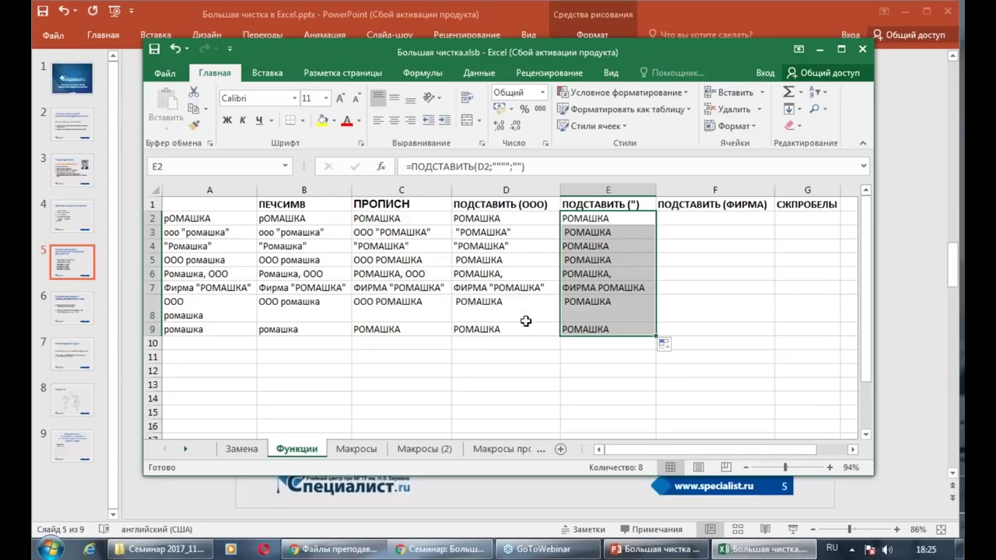
left_click(614, 222)
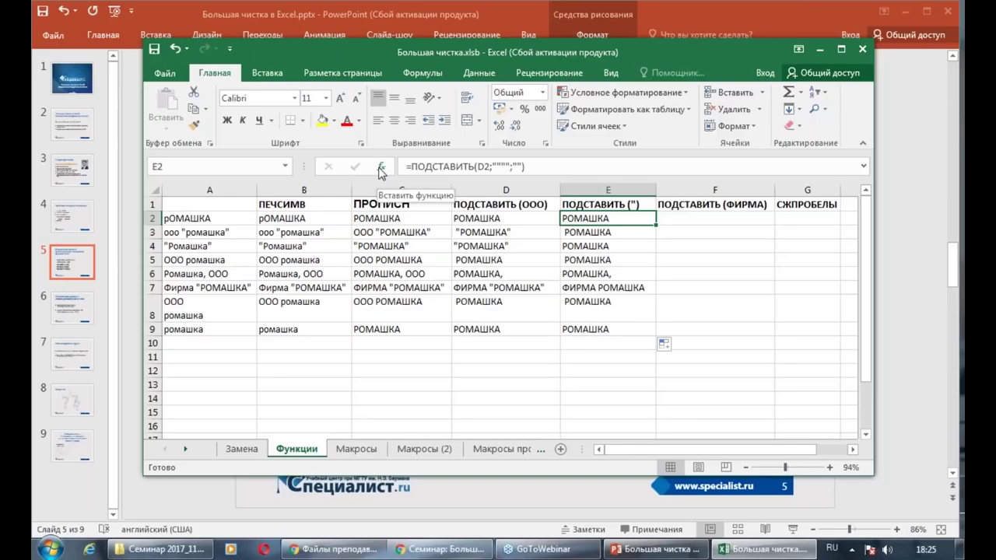
left_click(749, 218)
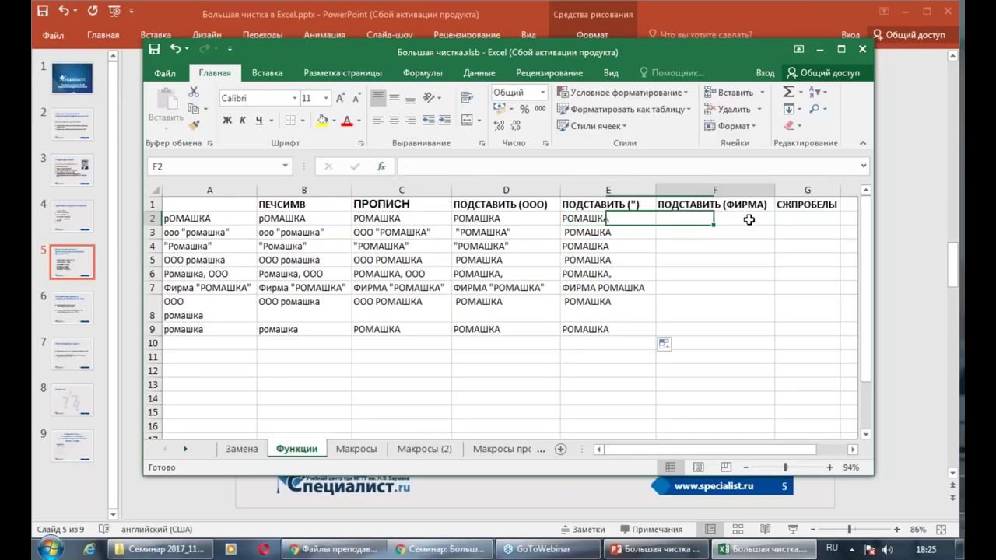
left_click(504, 219)
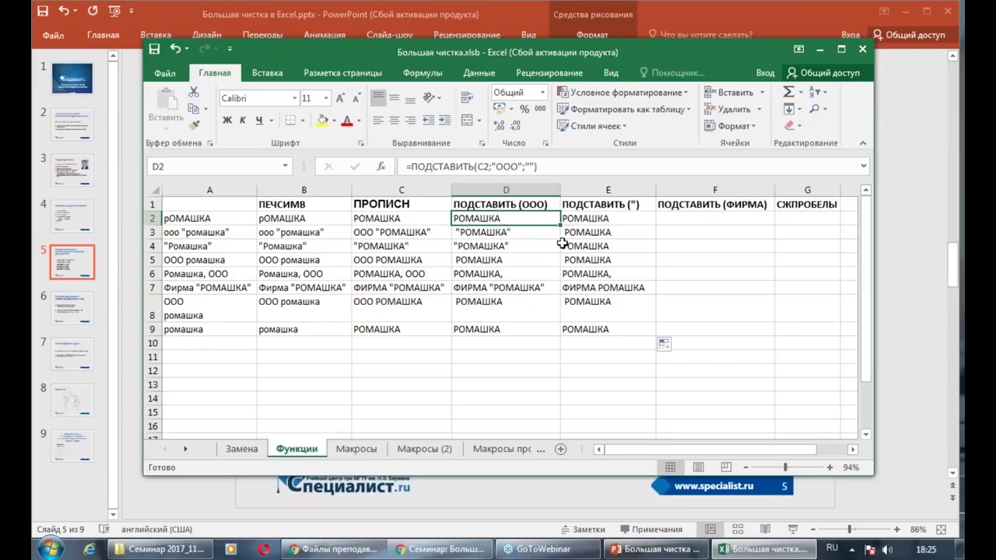
Copy the D2 formula into F2 and change it to =ПОДСТАВИТЬ(E2;"ФИРМА";"")
key("ctrl+c")
left_click(681, 222)
key("ctrl+v")
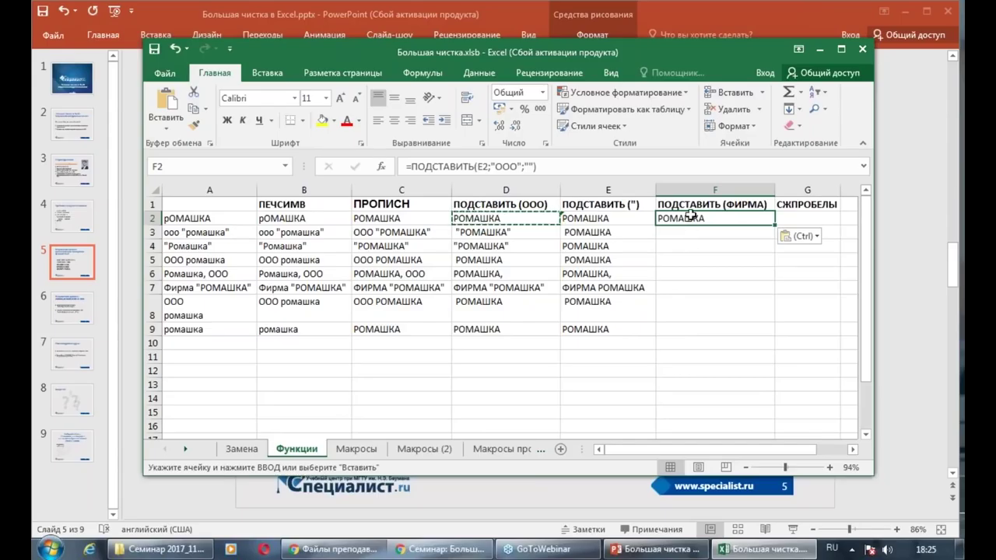
left_click(495, 167)
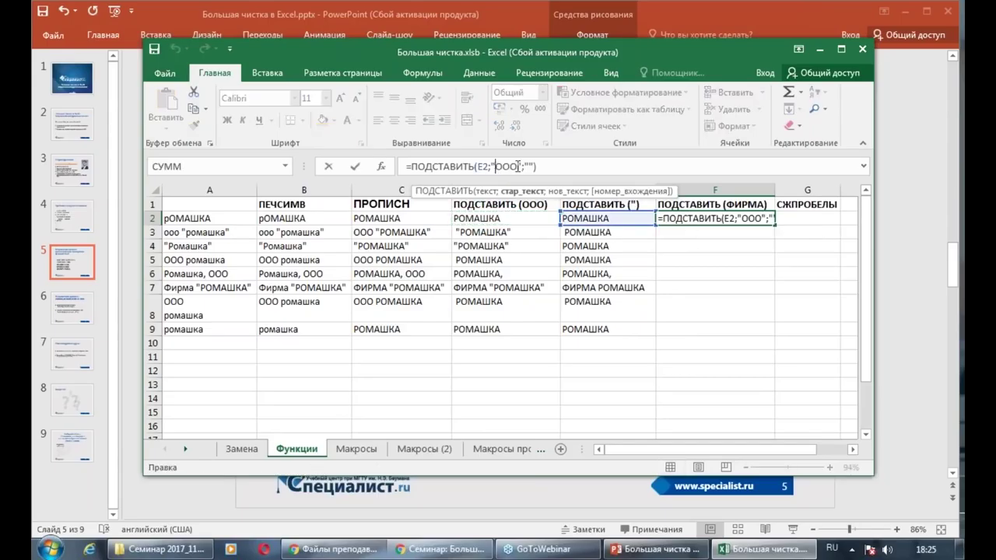
type("ФИРМА")
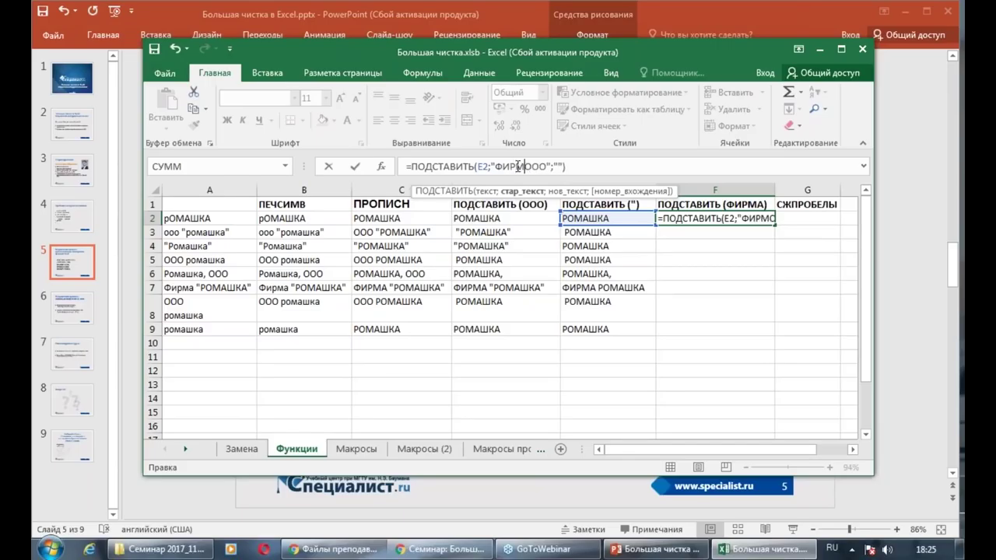
key("Delete")
key("Delete")
key("Delete")
key("Return")
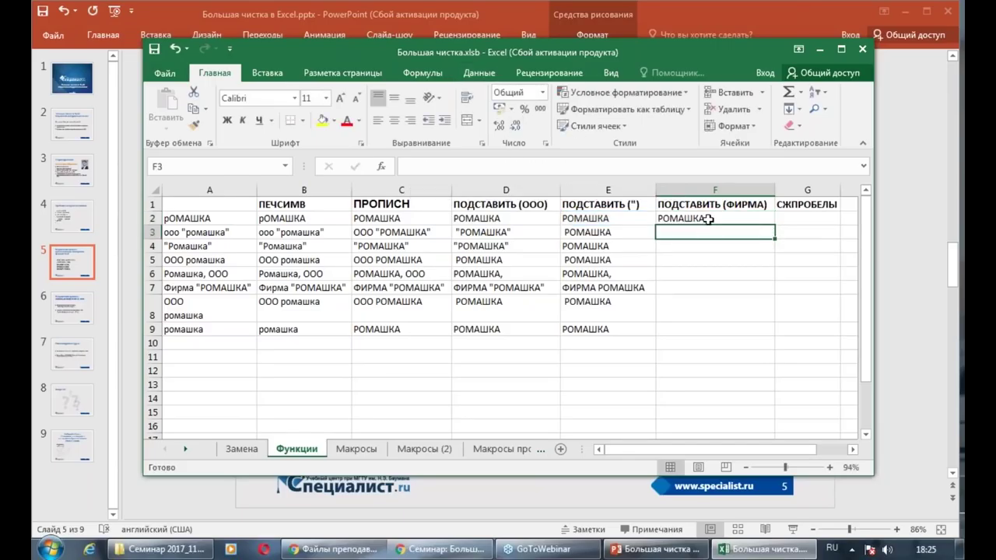
Fill the ФИРМА-removal formula down to F9 and check the results
left_click(709, 219)
double_click(780, 226)
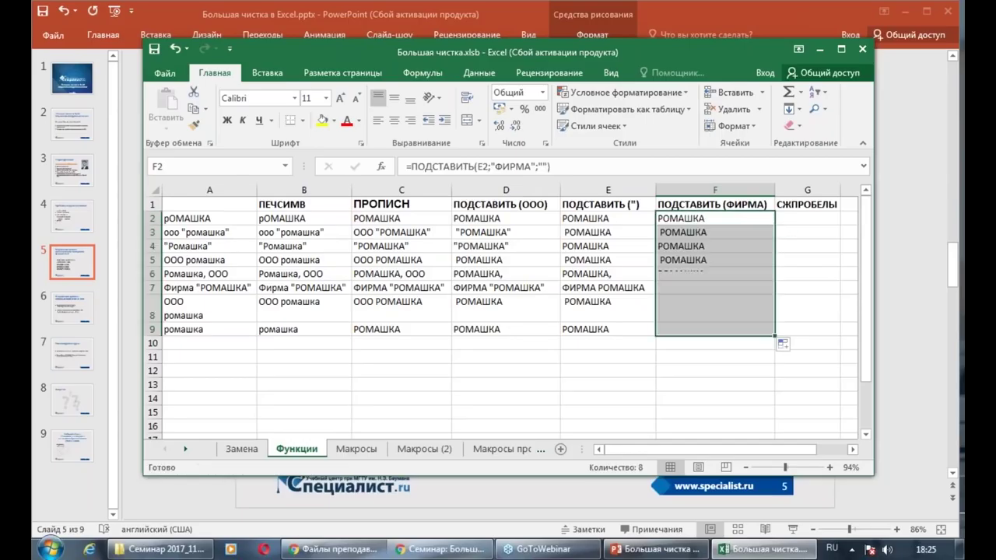
left_click(704, 256)
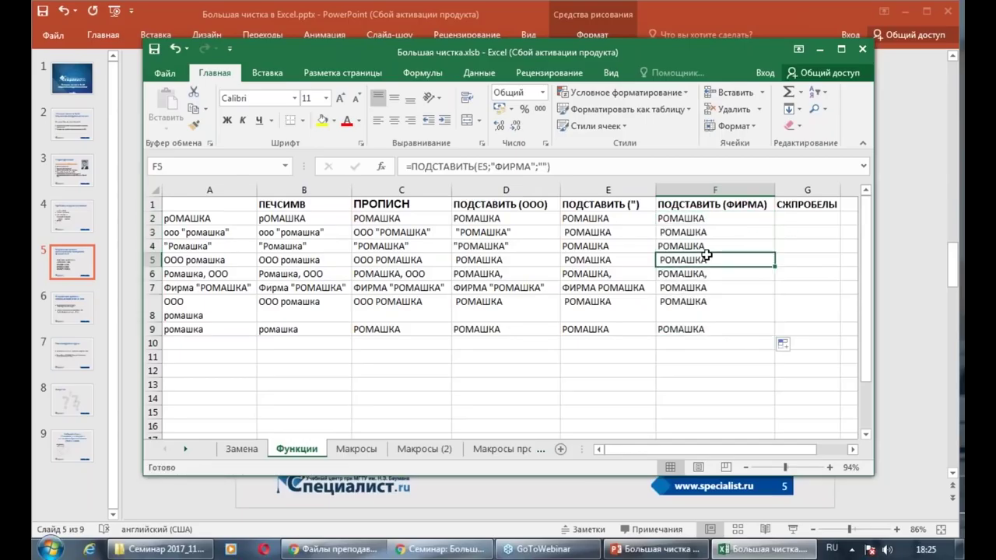
left_click(724, 309)
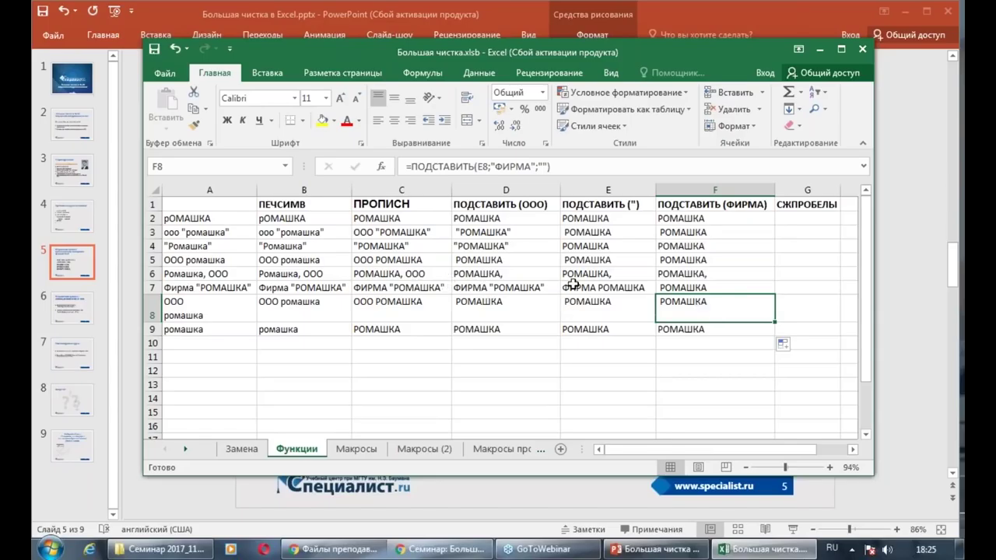
left_click(615, 272)
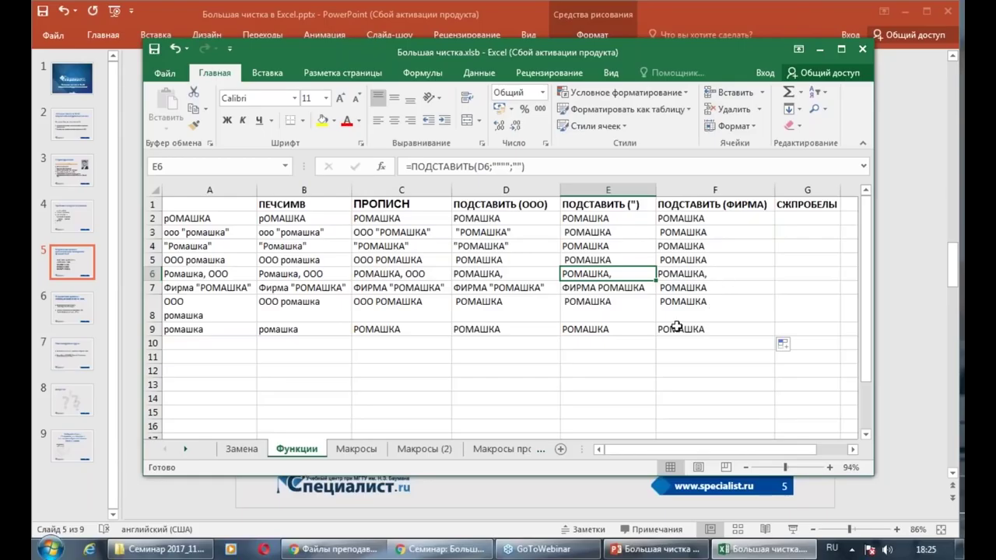
Enter =СЖПРОБЕЛЫ(F2) in G2 to trim extra spaces
left_click(853, 450)
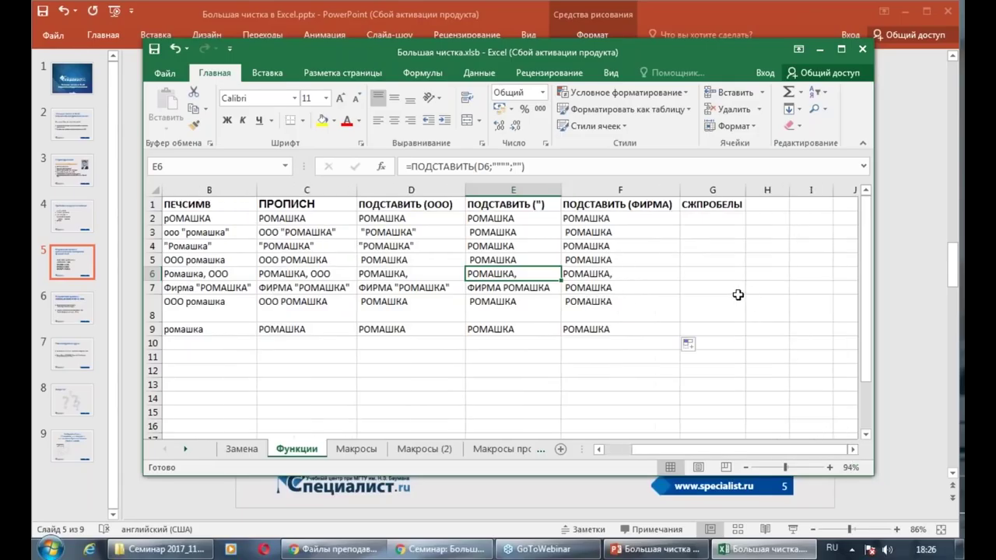
left_click(713, 220)
left_click(614, 283)
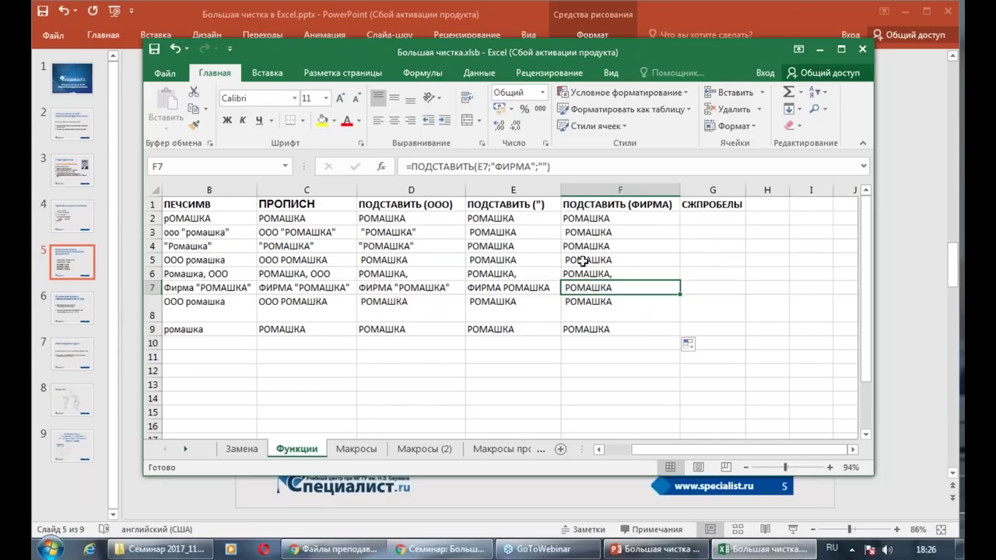
left_click(712, 220)
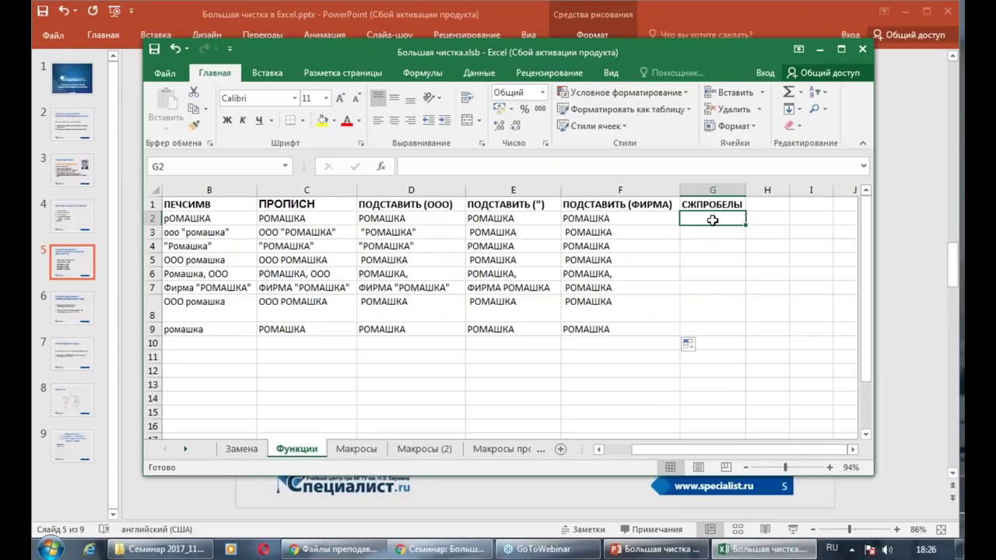
type("=")
type("c")
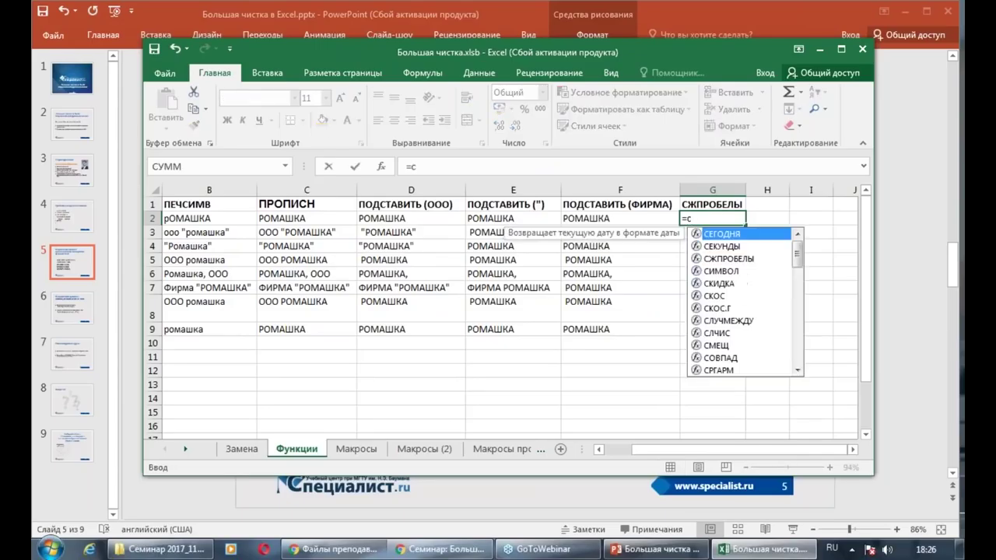
type("ж")
double_click(693, 234)
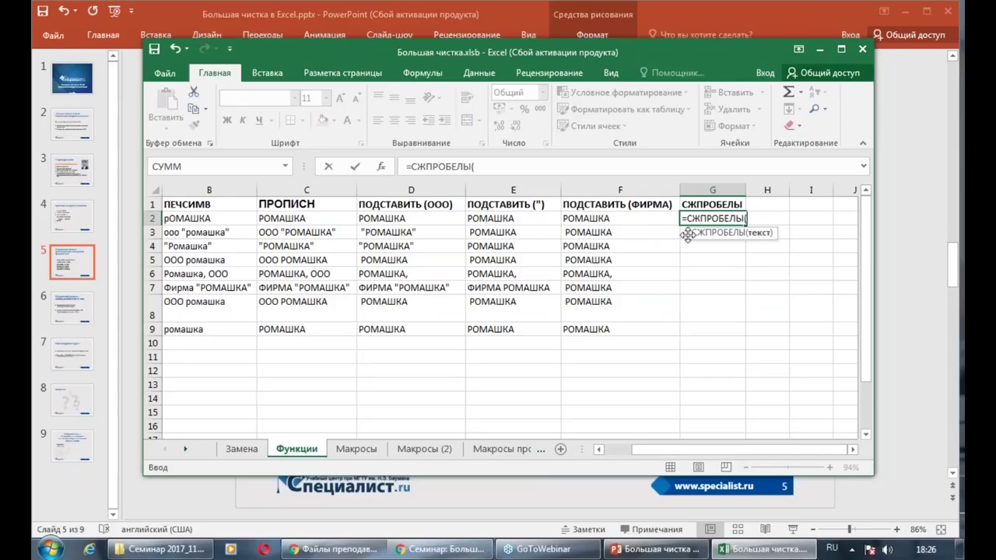
left_click(642, 218)
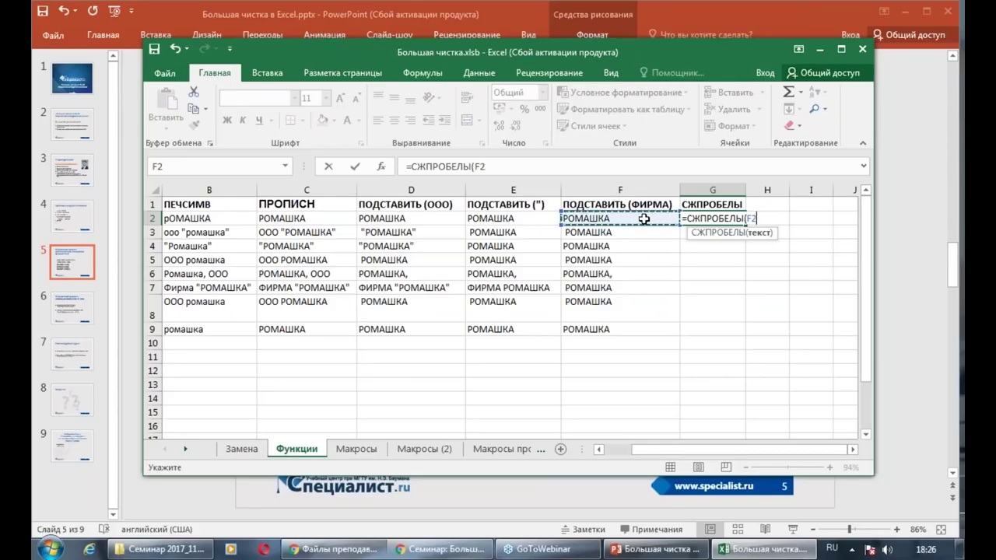
key("Return")
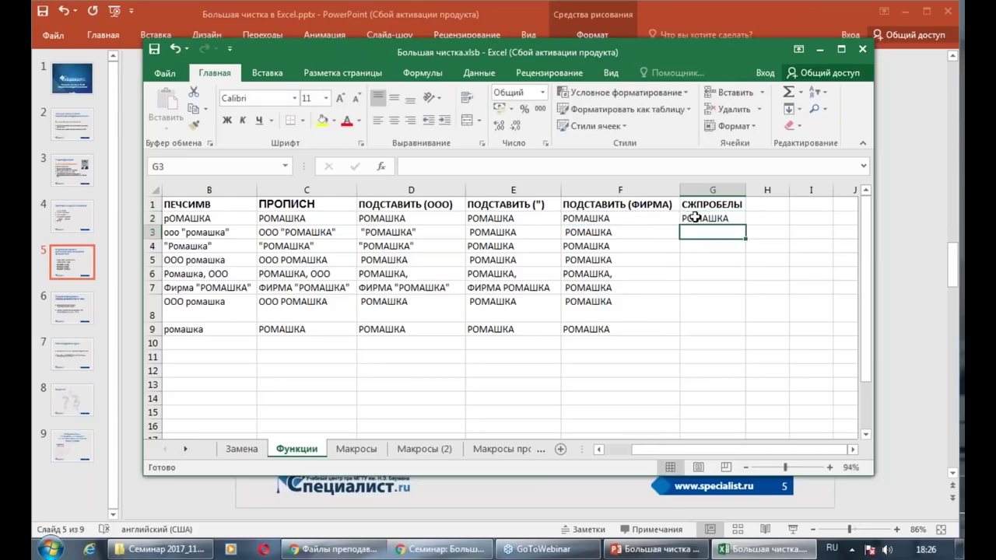
Fill the trimming formula down to G9 and check rows 5, 6 and 8
left_click(695, 218)
double_click(746, 224)
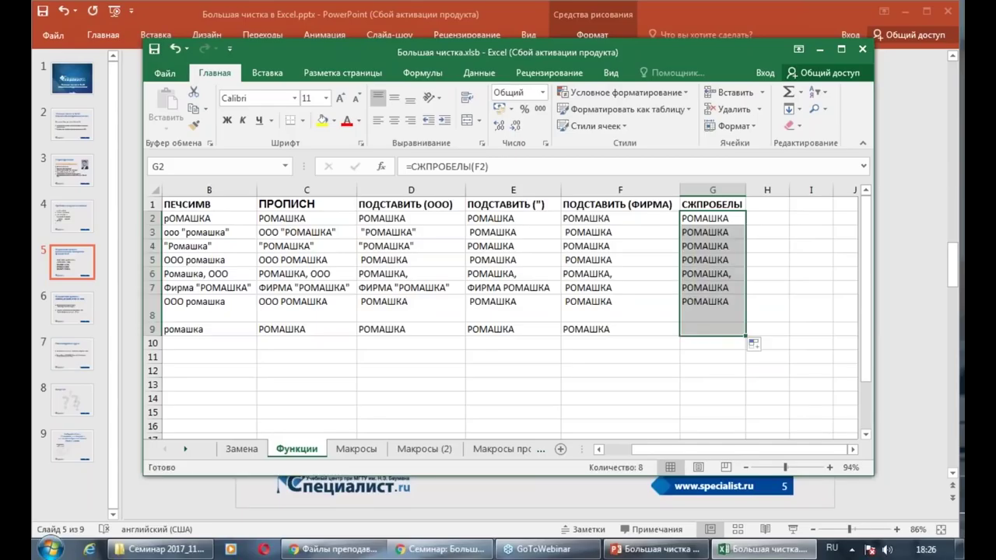
left_click(700, 260)
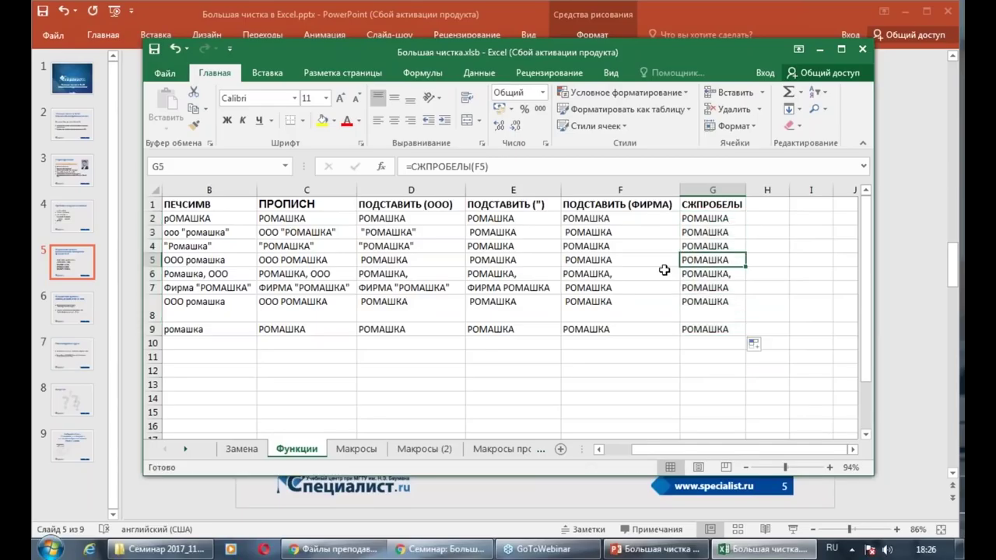
left_click(634, 279)
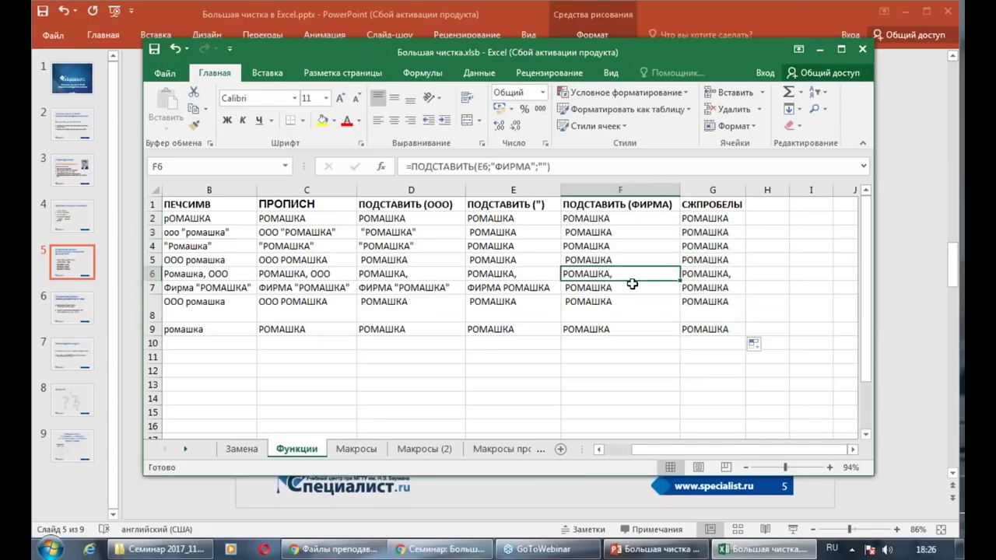
left_click(152, 274)
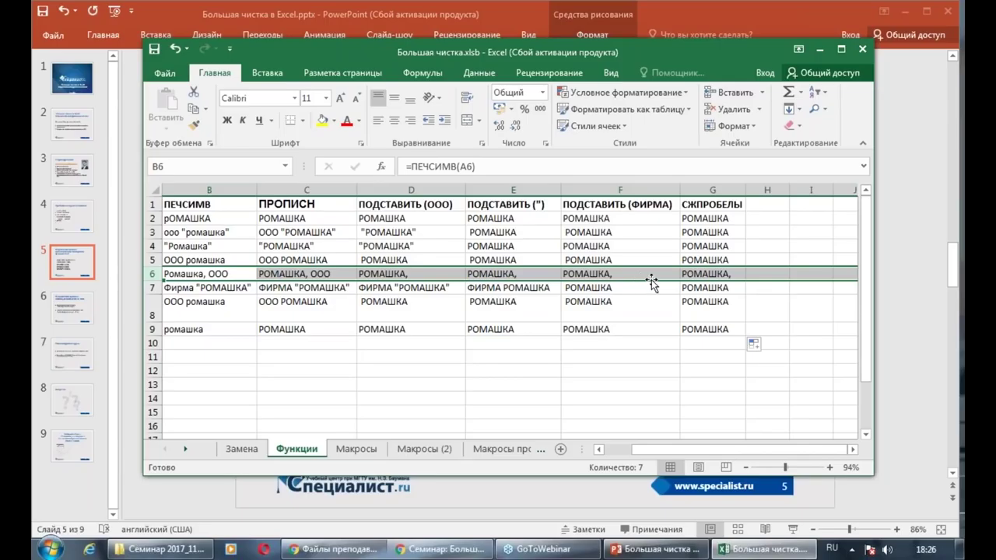
left_click(708, 308)
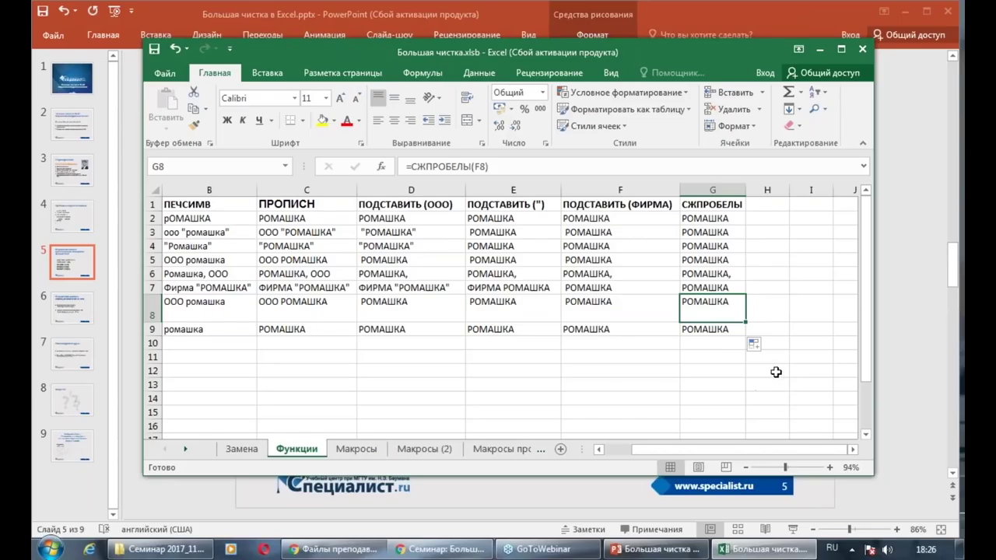
left_click(713, 189)
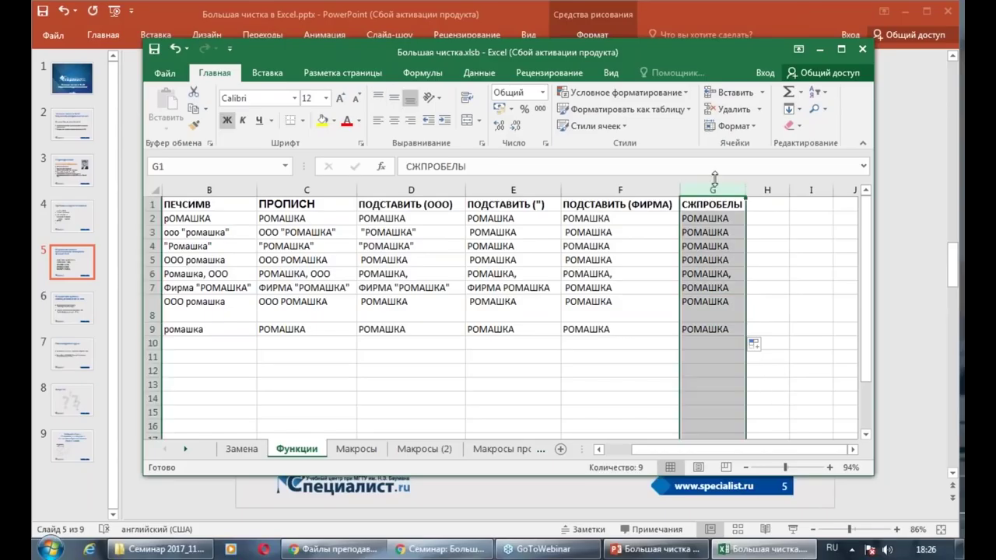
Insert a new column G headed 'ПОДСТАВИТЬ (,)' by copying and editing the ПОДСТАВИТЬ (ФИРМА) header
left_click(724, 94)
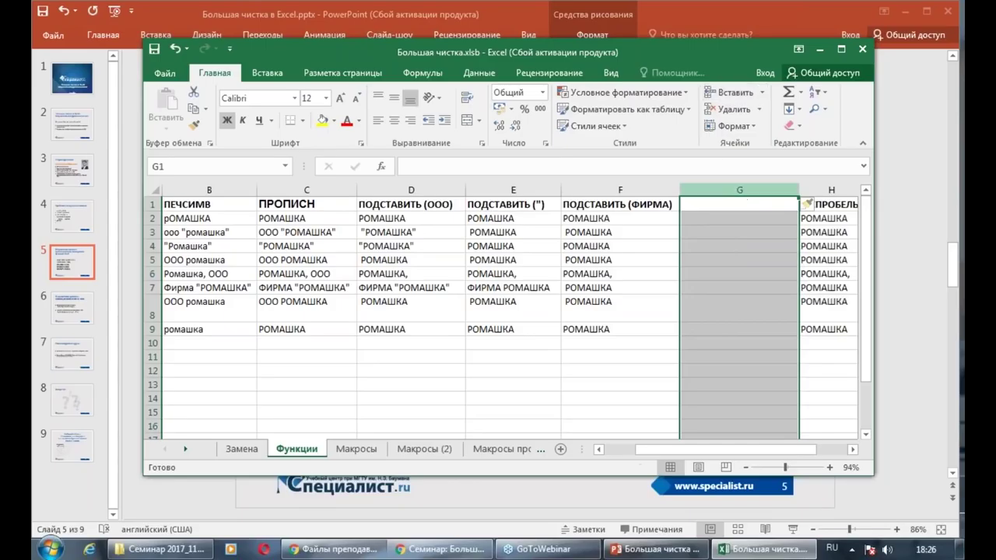
left_click(647, 206)
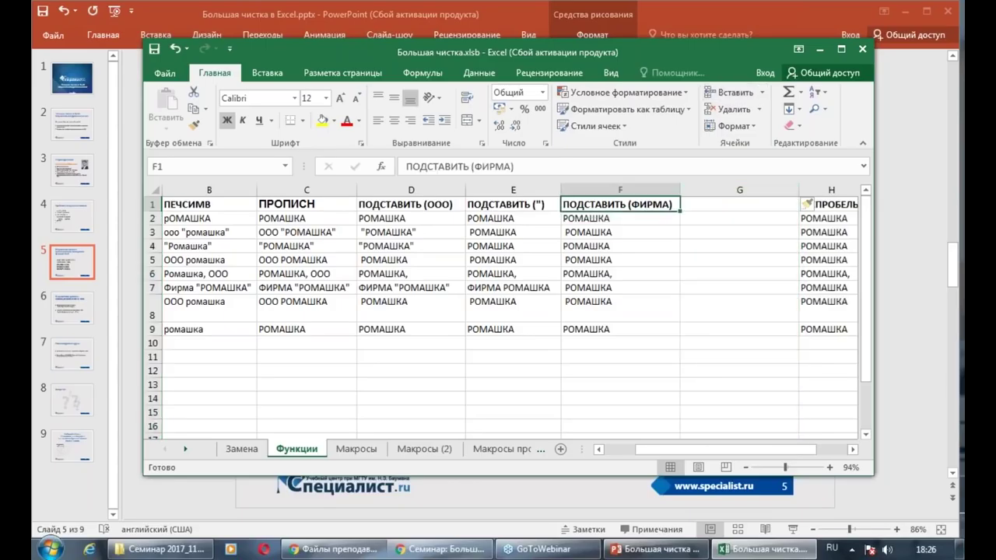
key("ctrl+c")
left_click(708, 202)
key("ctrl+v")
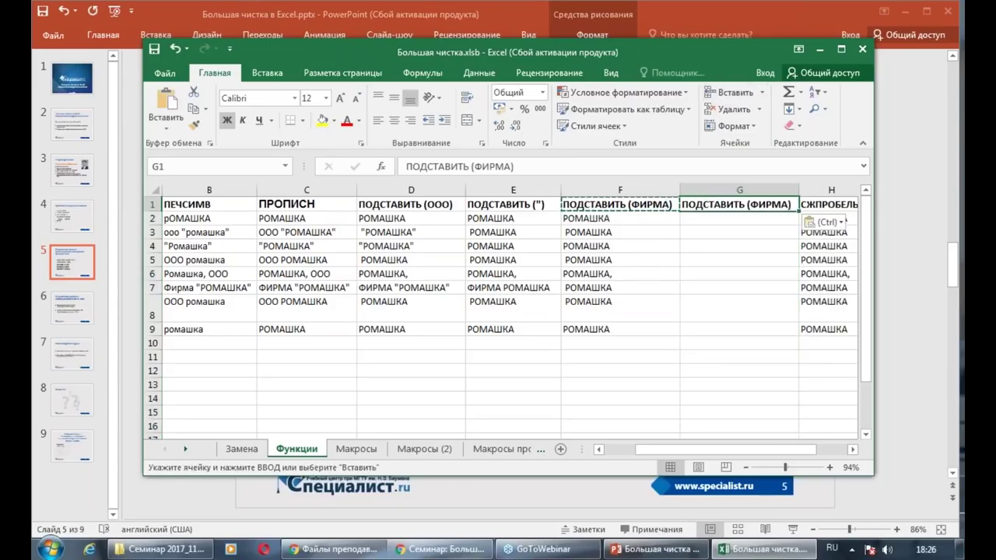
left_click_drag(473, 167, 510, 166)
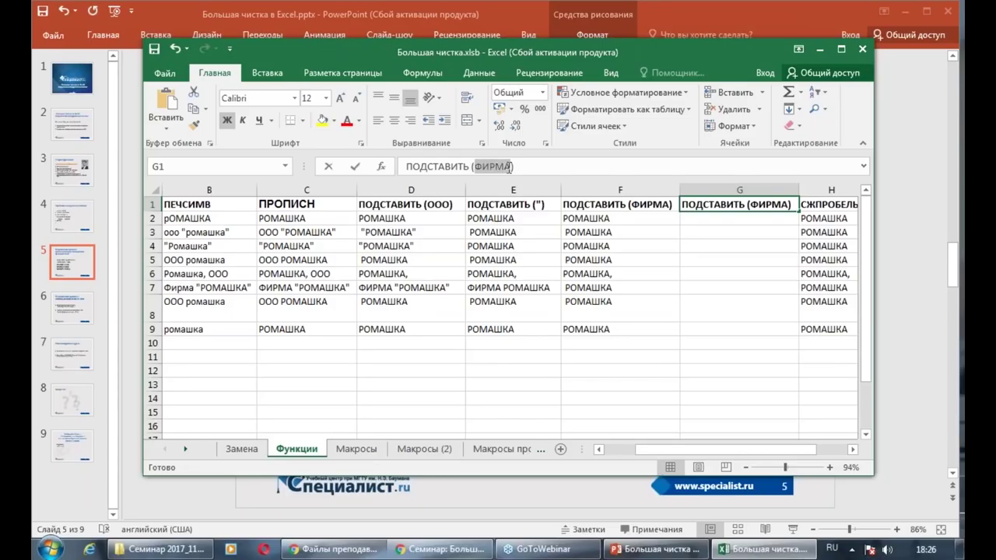
type(",")
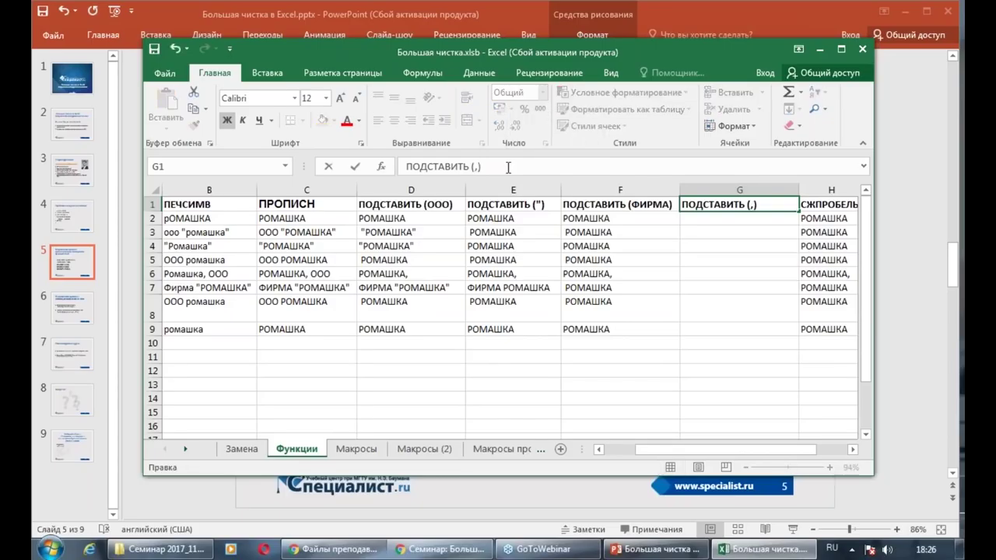
key("Return")
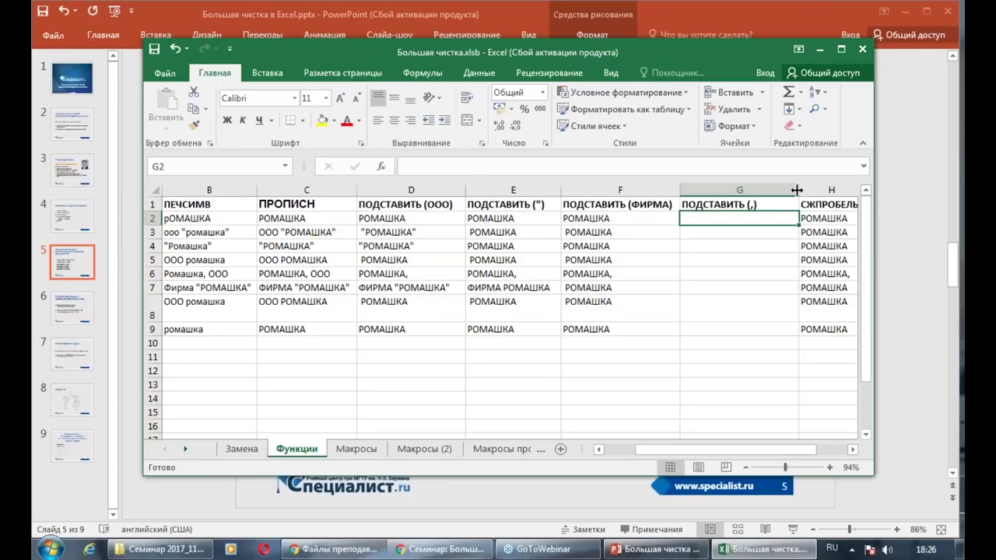
double_click(797, 190)
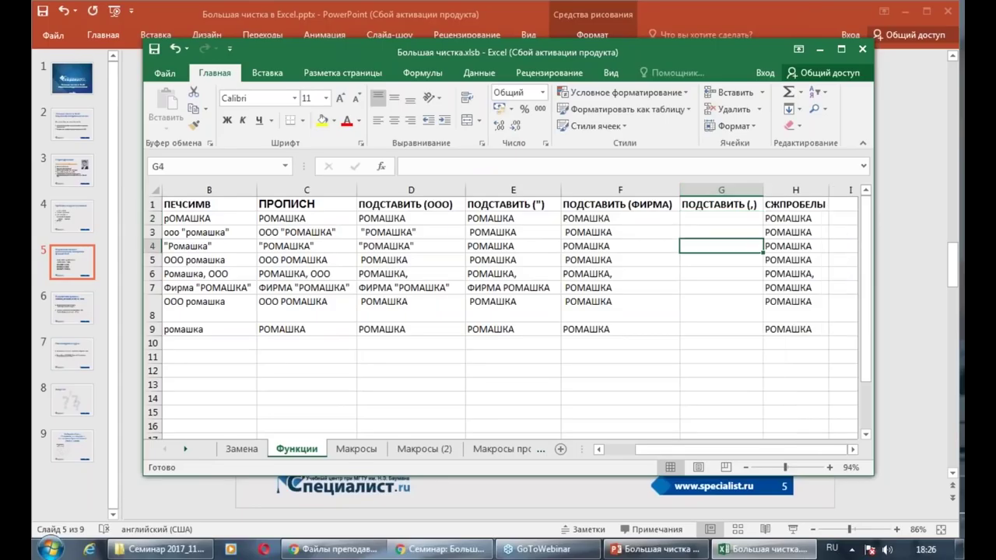
Copy F2's formula into G2, replacing ФИРМА with a comma to get =ПОДСТАВИТЬ(F2;",";"")
left_click(637, 204)
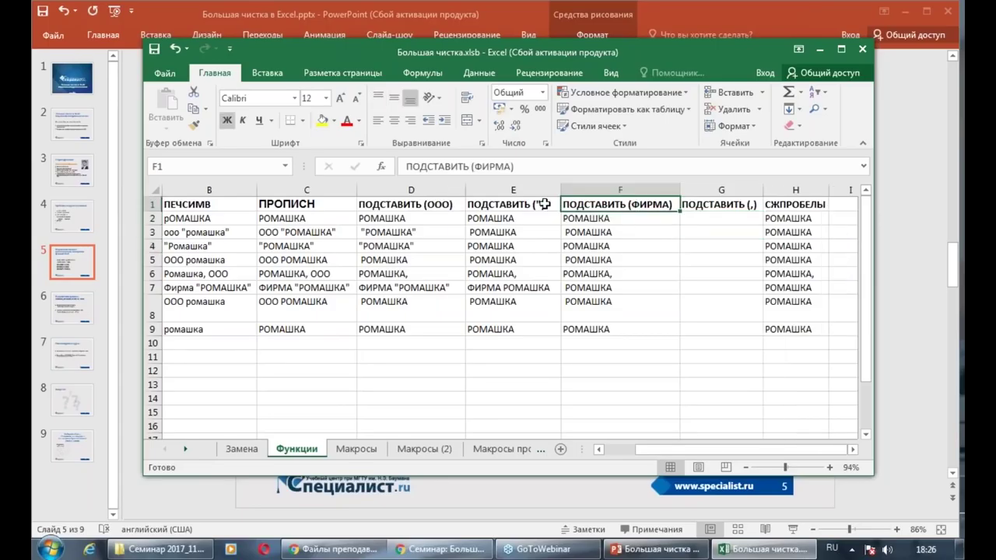
left_click(628, 218)
key("ctrl+c")
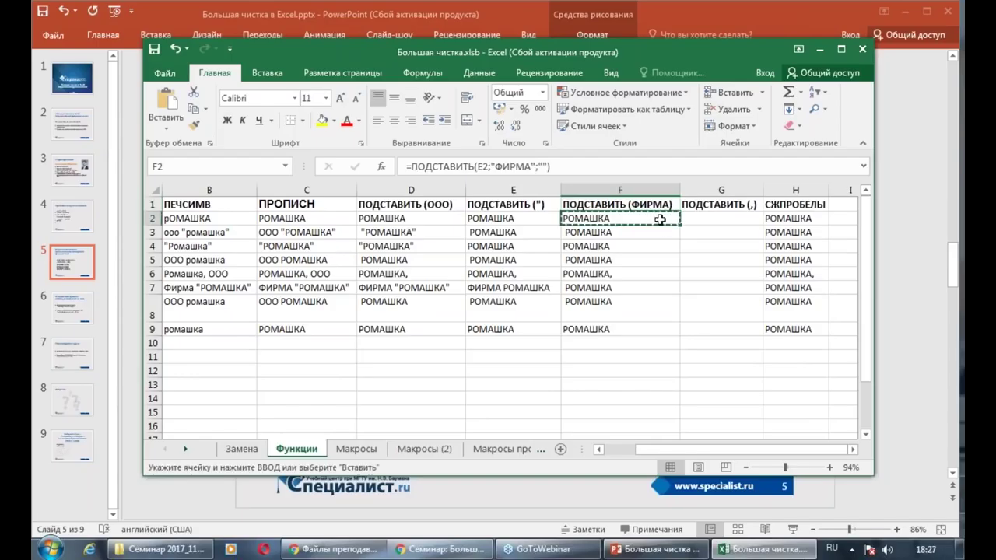
left_click(699, 220)
key("ctrl+v")
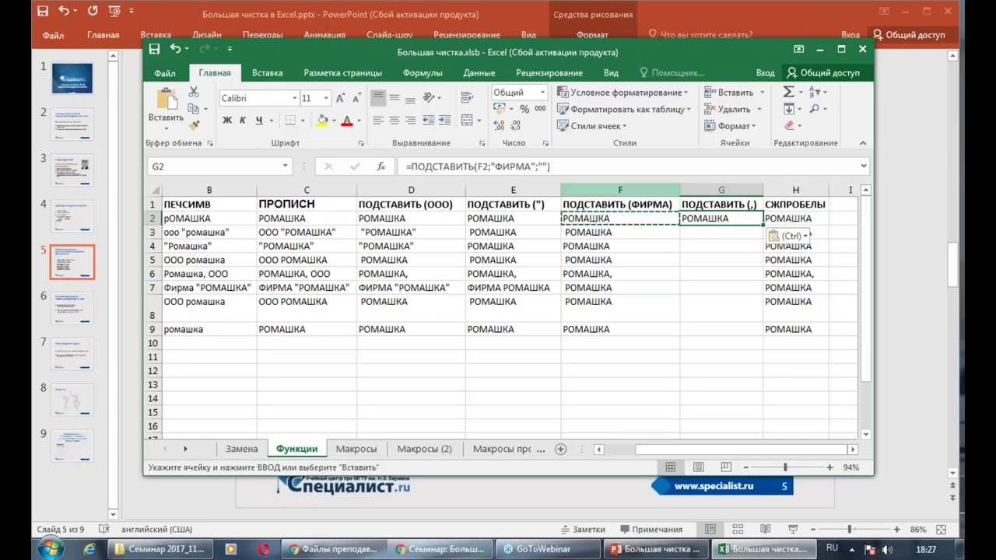
left_click_drag(495, 167, 532, 169)
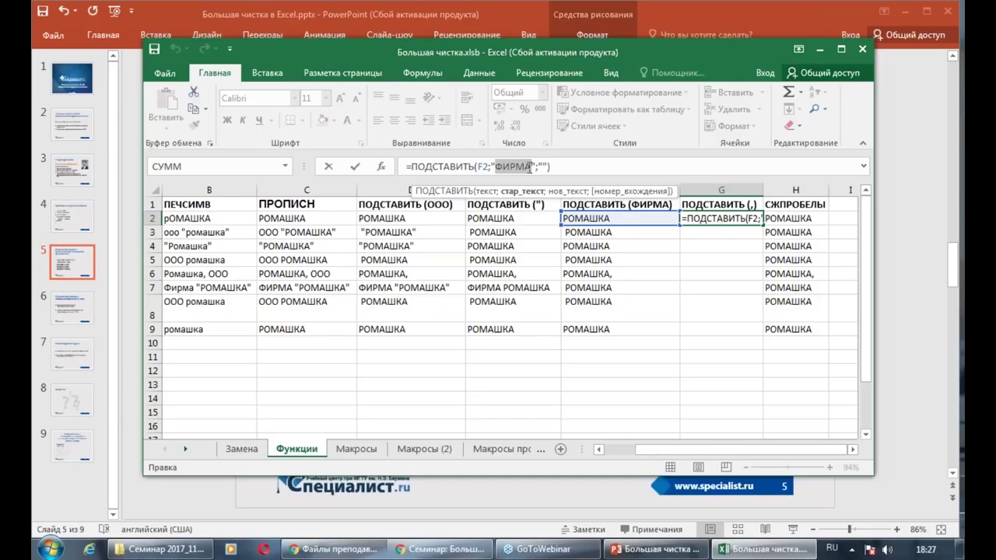
type(",")
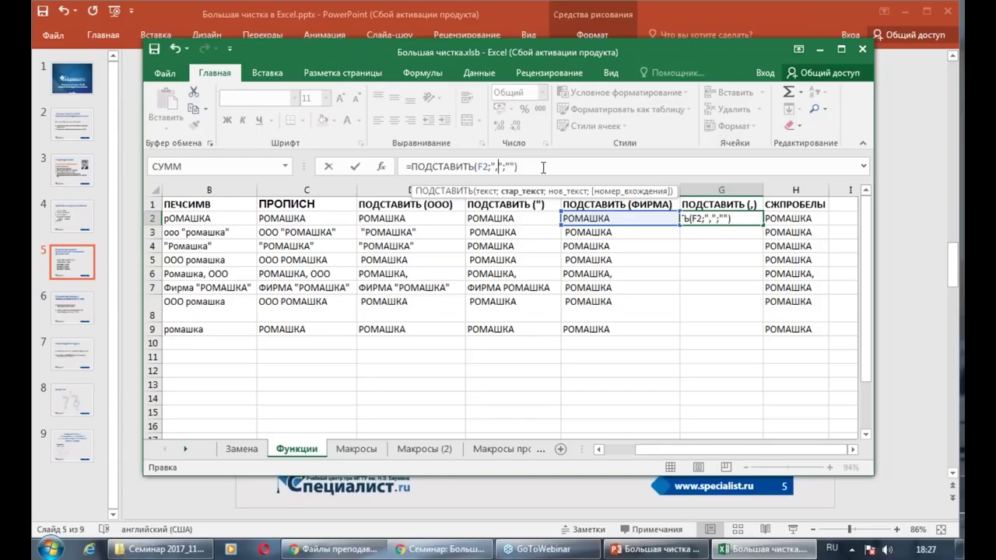
key("Return")
Fill the G2 formula down to G9 and check the row 6 result
left_click(714, 219)
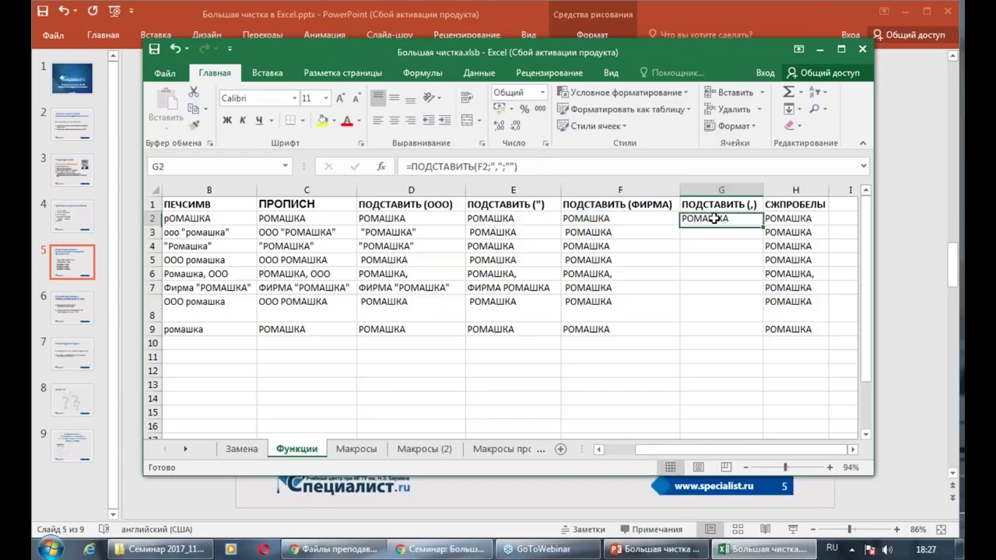
left_click(770, 230)
left_click(751, 218)
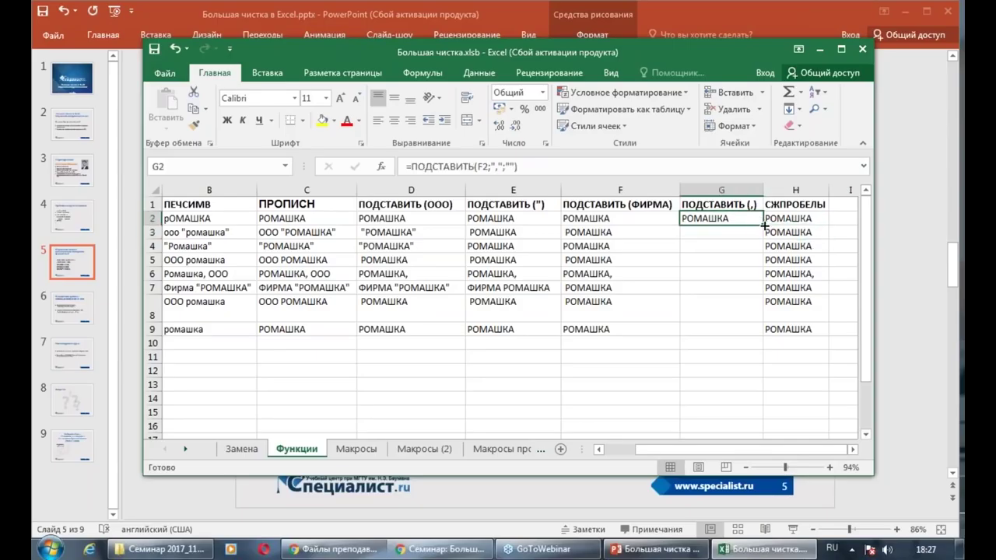
double_click(764, 225)
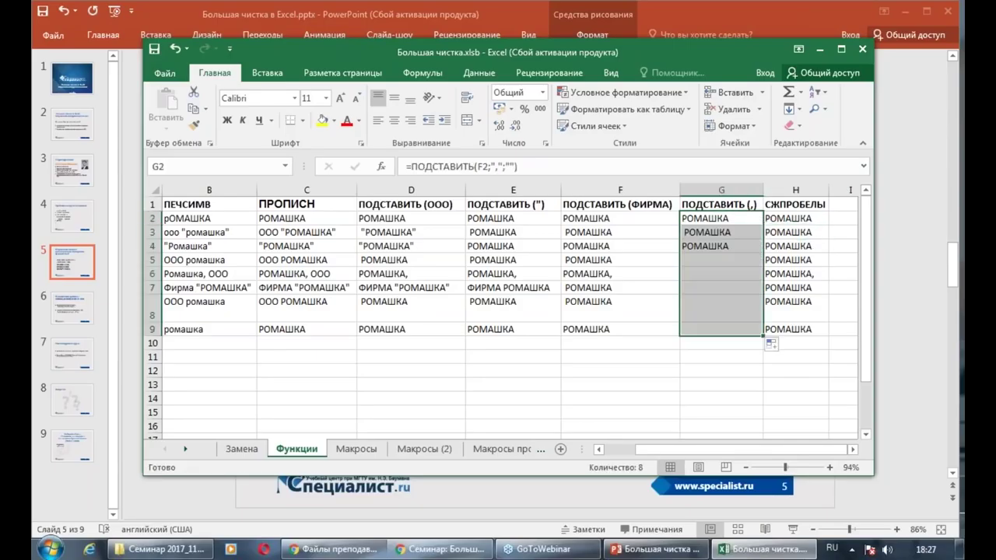
left_click(747, 272)
left_click(782, 272)
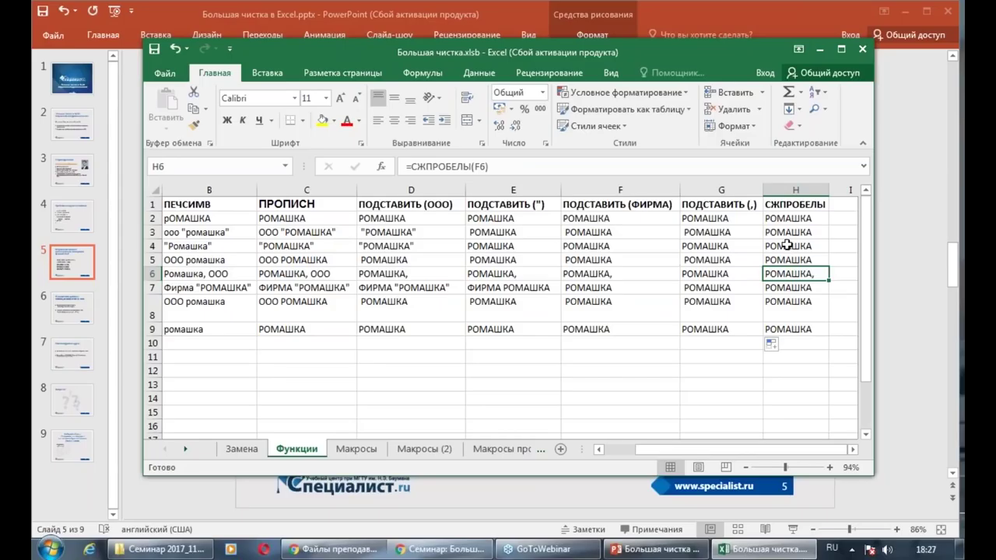
left_click(790, 219)
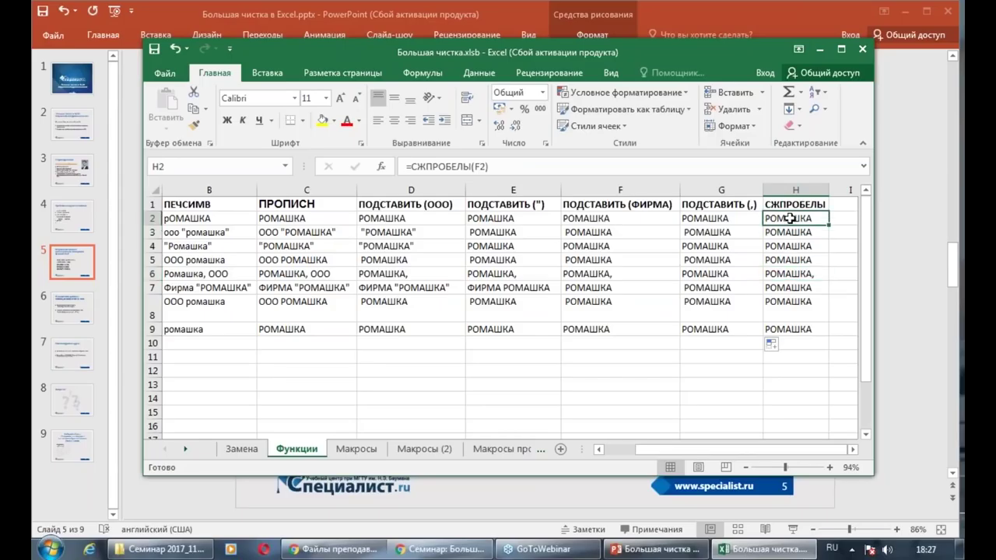
Change H2's СЖПРОБЕЛЫ argument from F2 to G2 and fill it down to H9
left_click(480, 167)
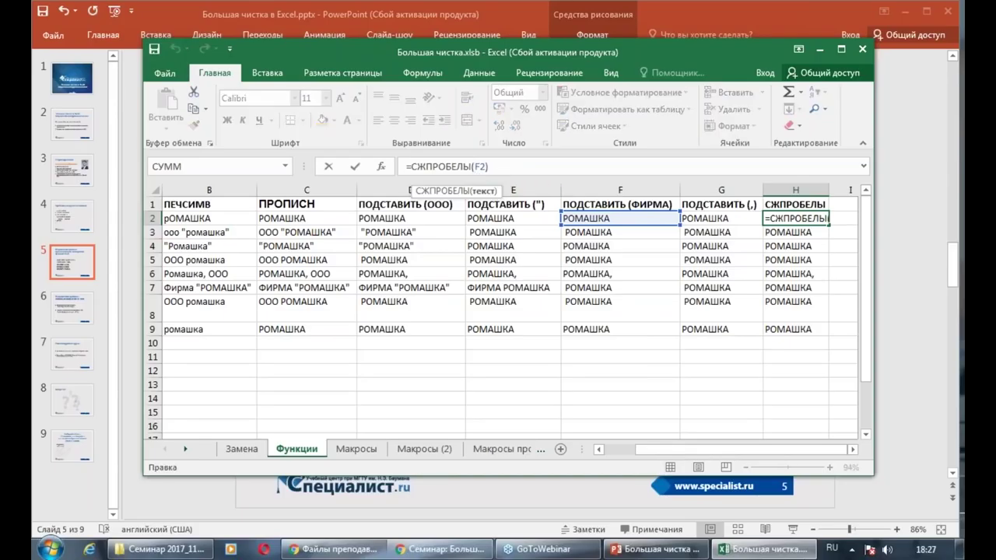
type("ё")
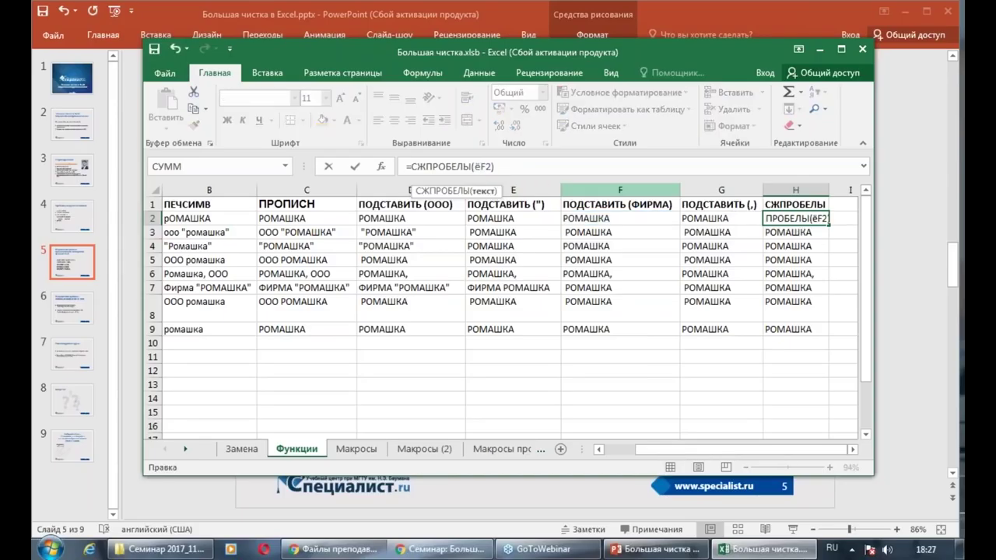
type("ё")
key("Escape")
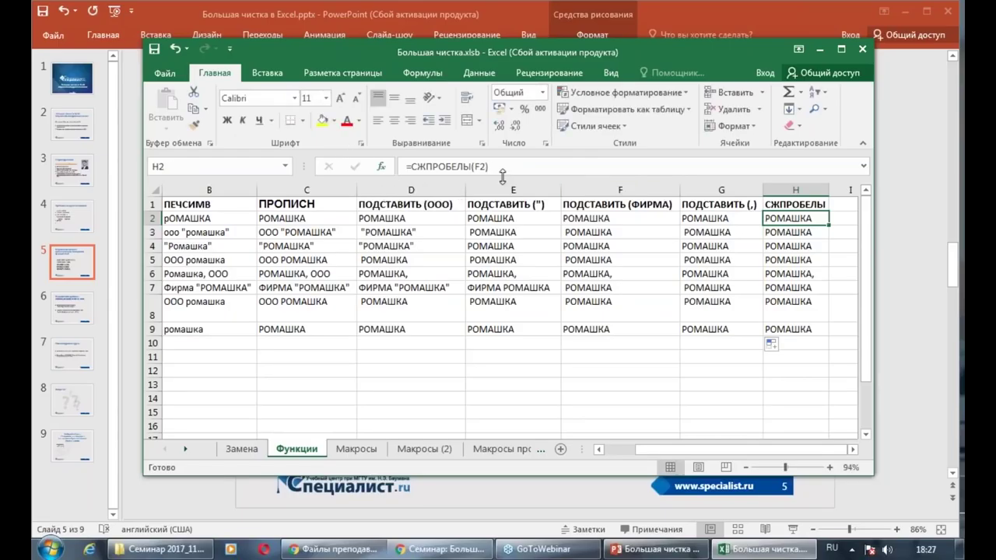
left_click(382, 167)
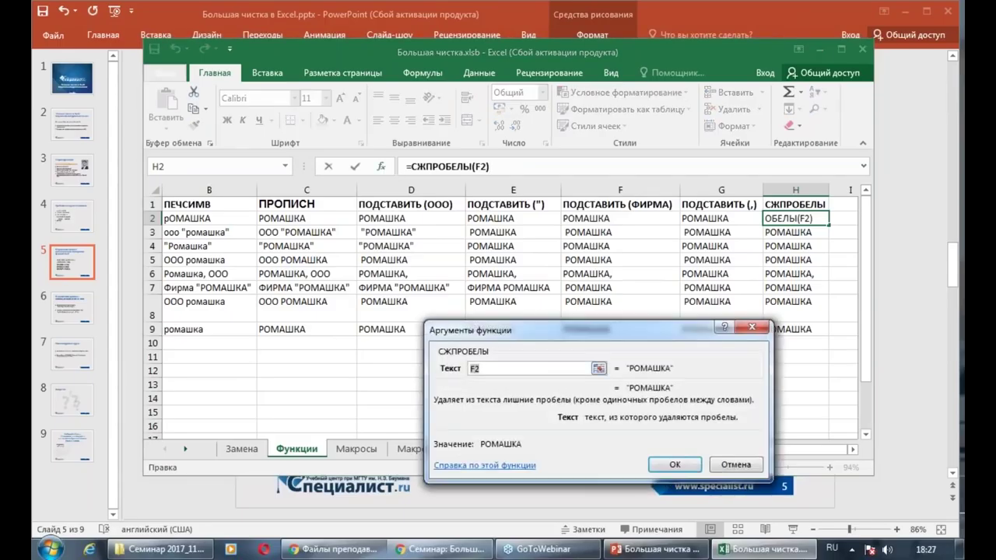
left_click(708, 222)
left_click(675, 465)
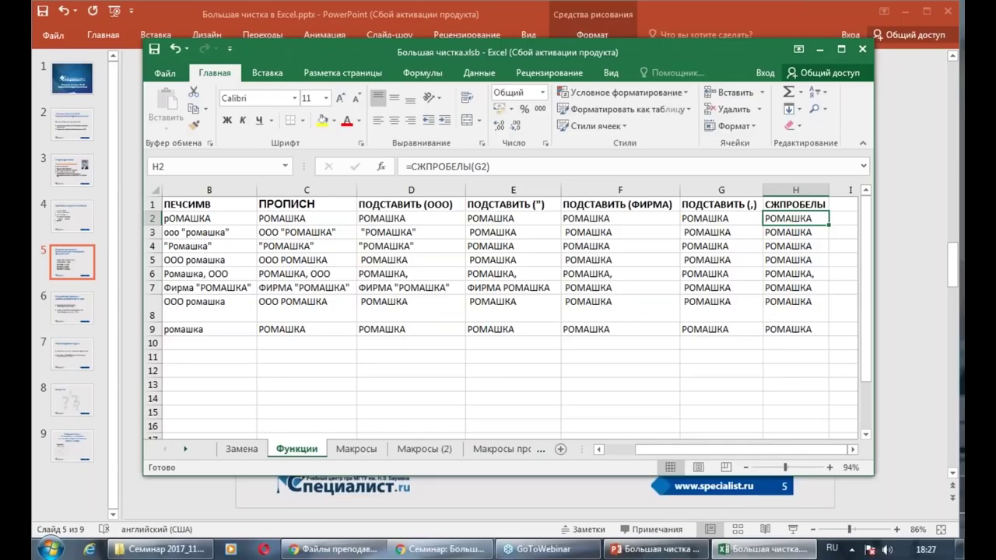
left_click_drag(829, 225, 829, 335)
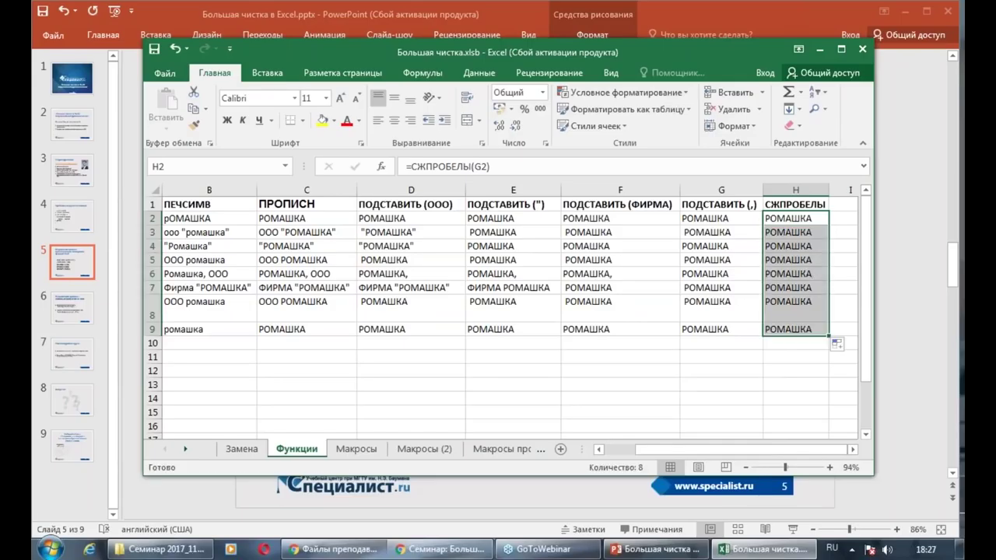
left_click(689, 356)
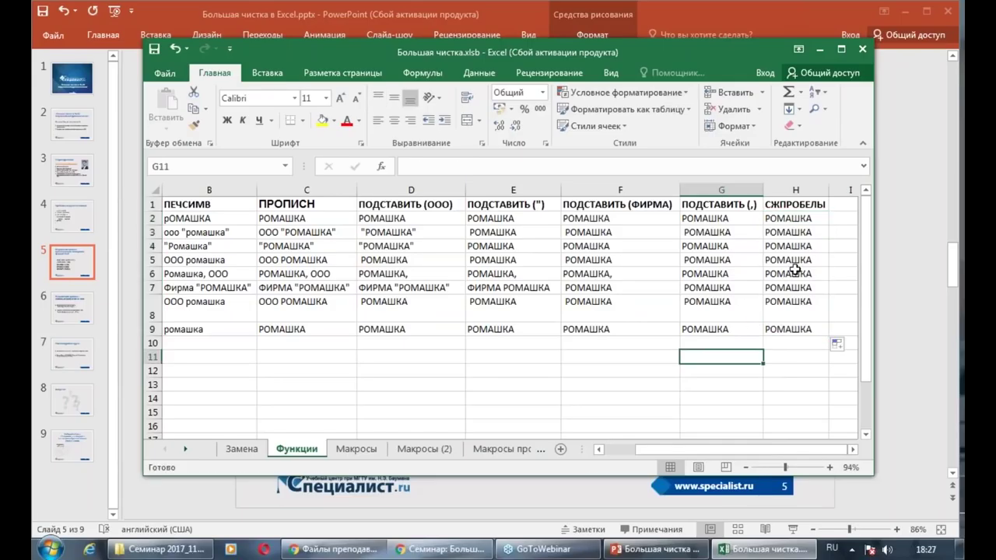
Widen the Excel window so column H is fully visible
left_click(799, 246)
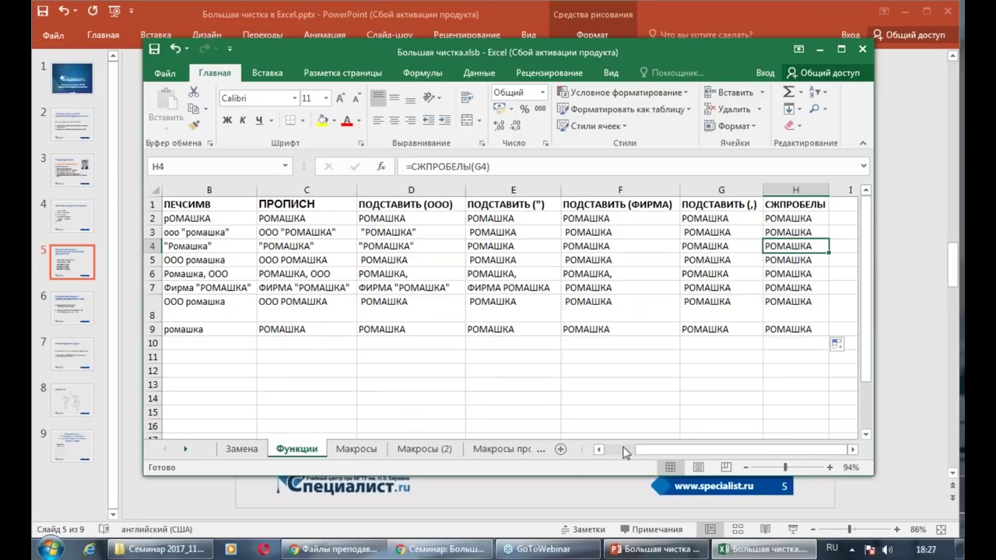
left_click_drag(625, 452, 620, 451)
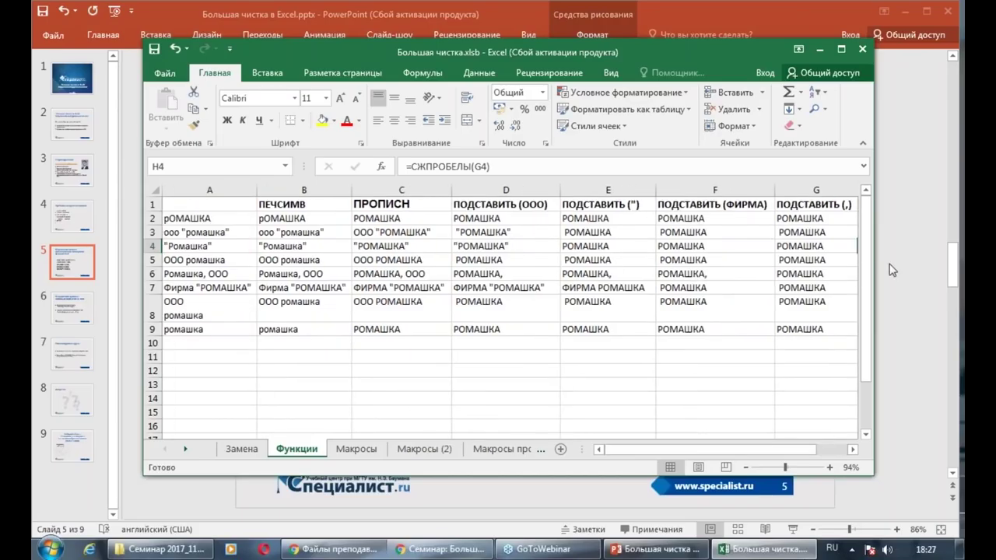
left_click_drag(879, 263, 955, 264)
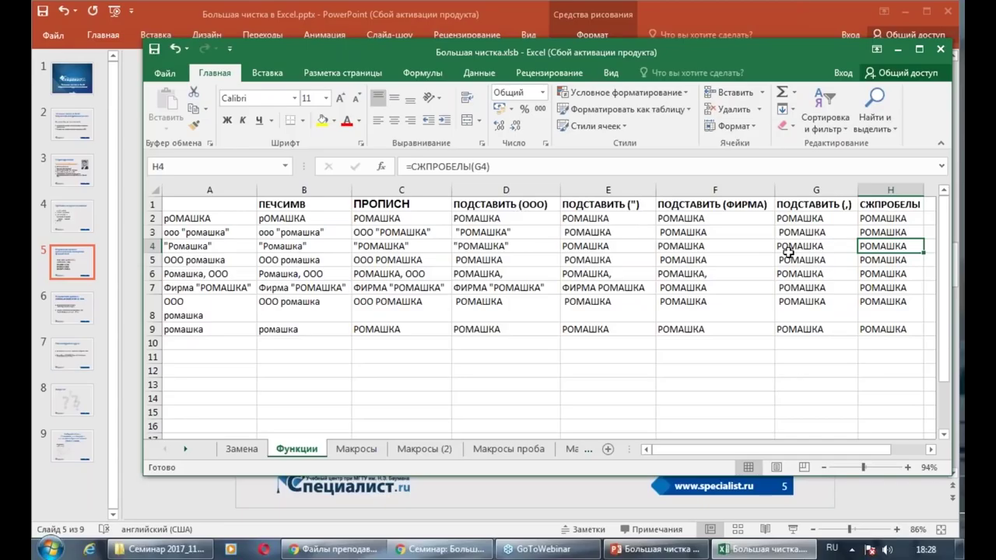
left_click(877, 262)
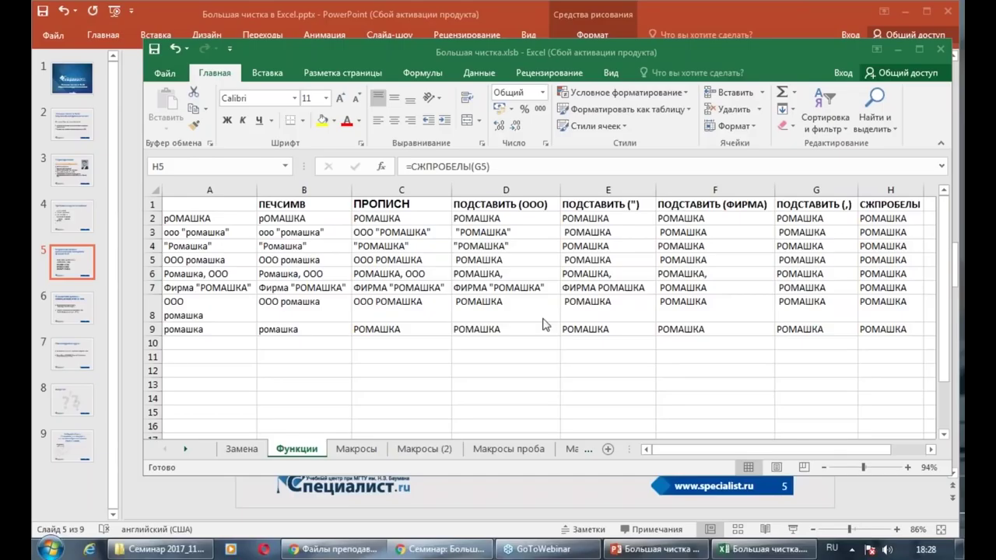
Compare trimmed names in H2:H9 with raw names in column A, scrolling right to columns beyond H
left_click(895, 256)
left_click_drag(887, 218, 889, 330)
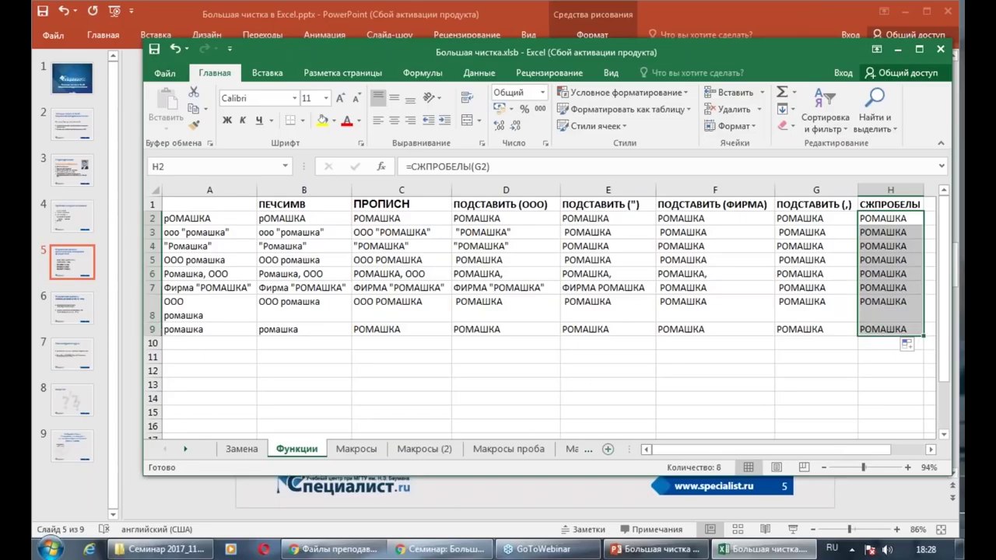
left_click_drag(211, 221, 214, 329)
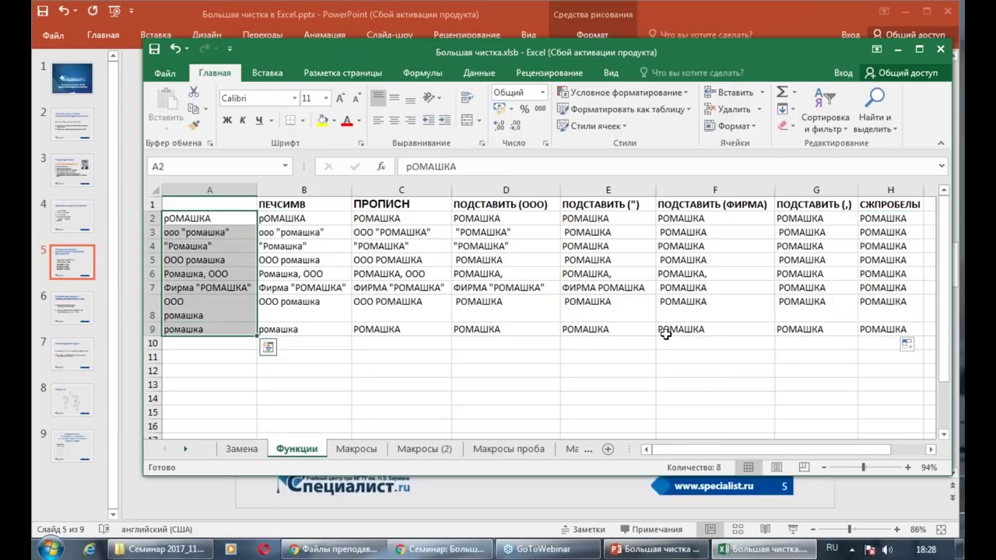
left_click(887, 275)
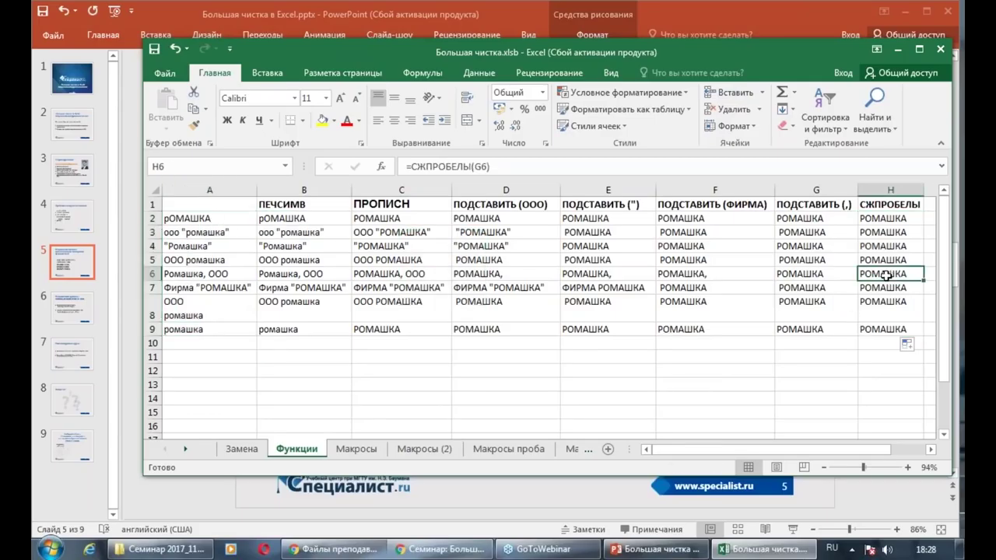
left_click(930, 450)
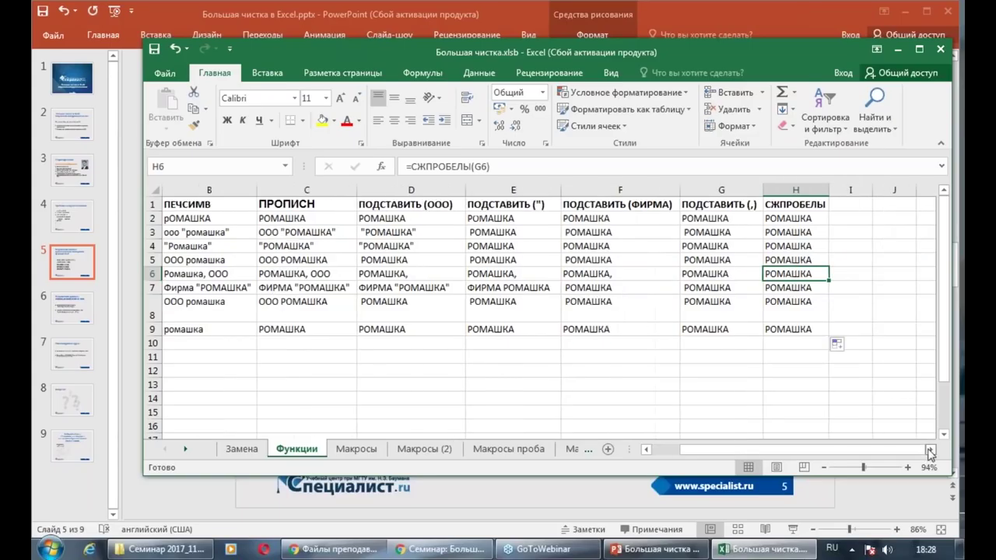
left_click(931, 450)
left_click(930, 450)
left_click(608, 246)
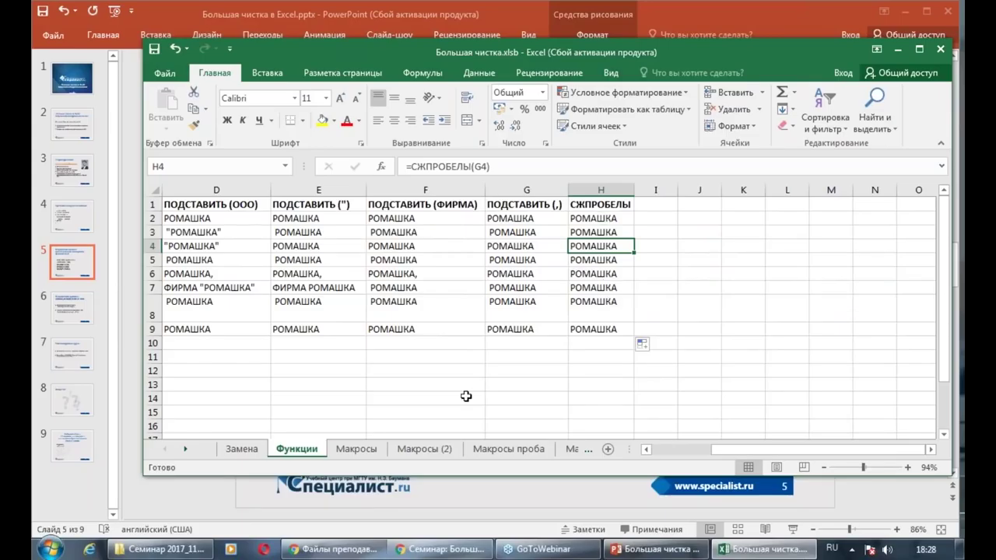
Insert blank worksheet Лист1 from the Функции tab, move it after Функции, and return to Функции
right_click(319, 453)
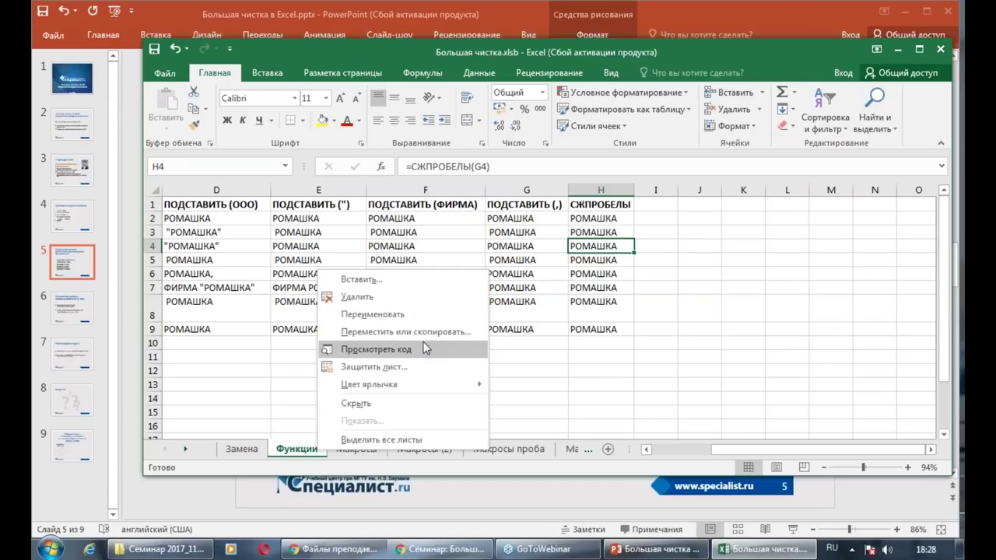
left_click(398, 280)
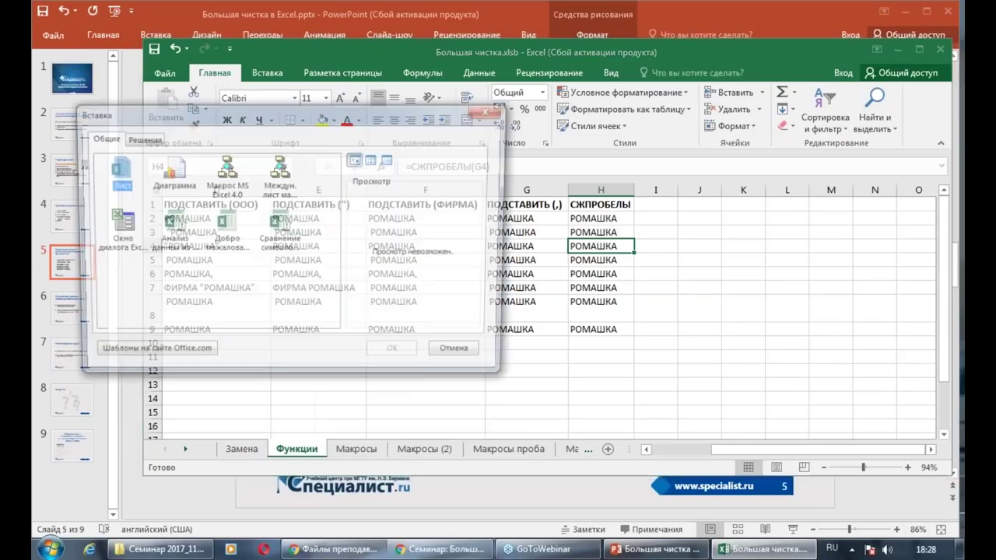
left_click(391, 357)
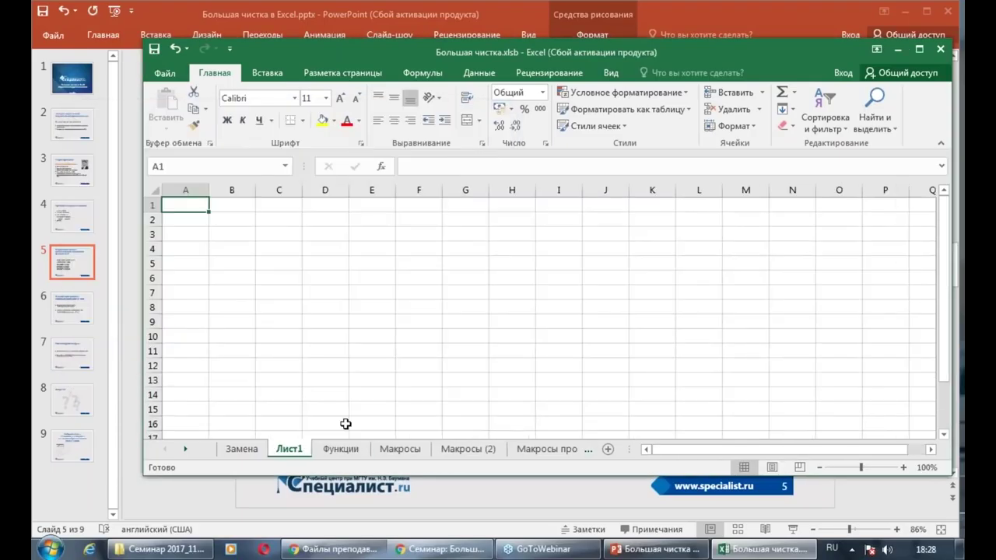
left_click_drag(332, 453, 382, 454)
left_click(292, 449)
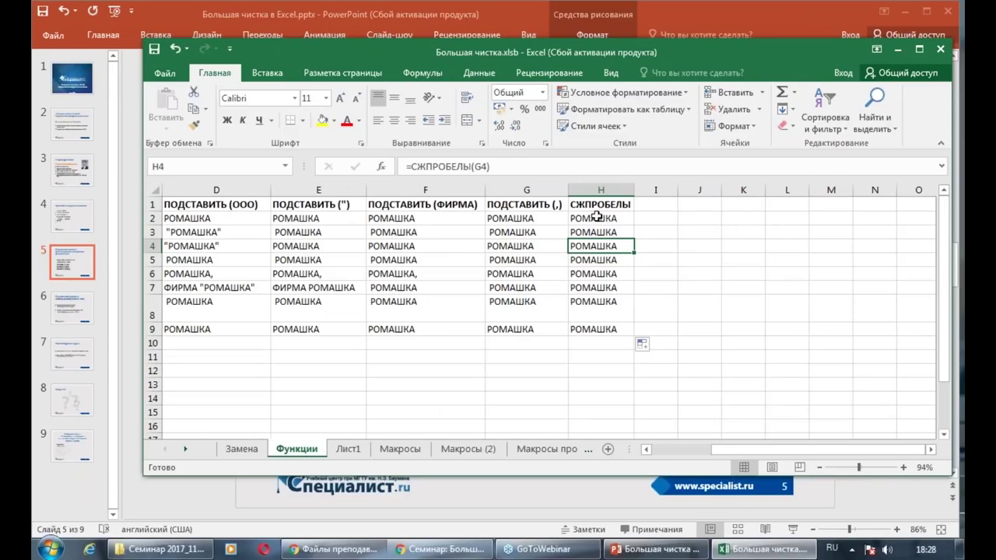
Copy trimmed names H2:H9 and paste them as values into Лист1 A1:A8, fitting column A
left_click(597, 217)
left_click_drag(597, 217, 600, 324)
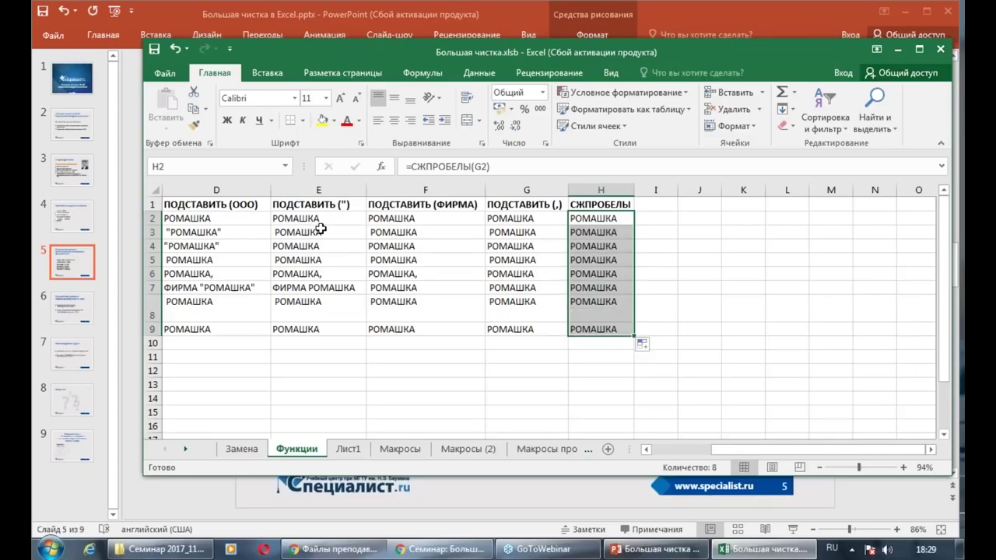
left_click(195, 113)
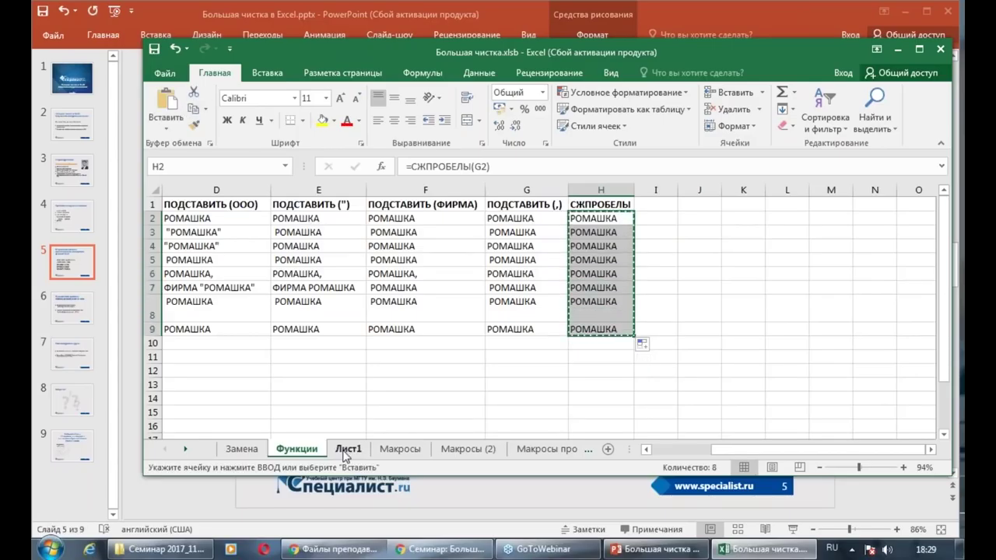
left_click(348, 449)
left_click(166, 127)
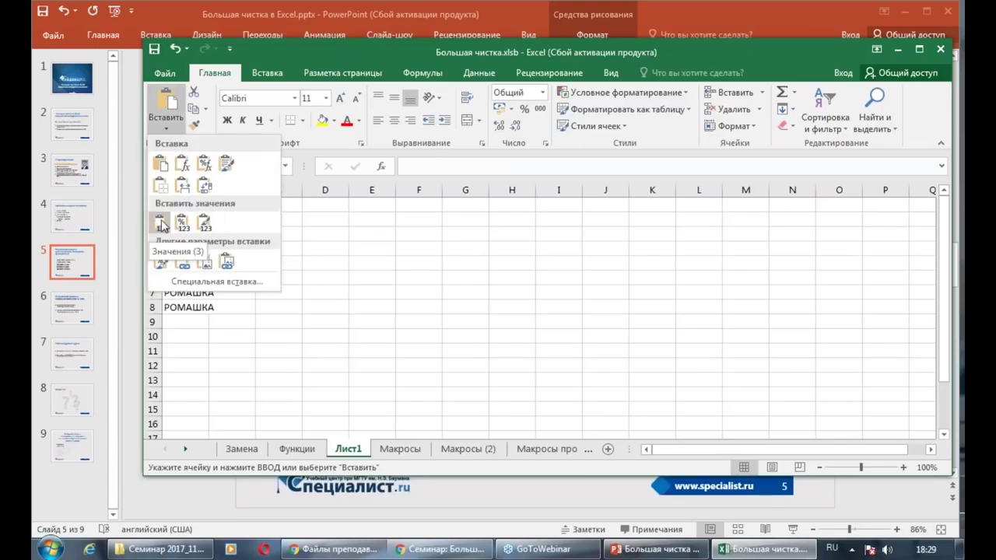
left_click(161, 224)
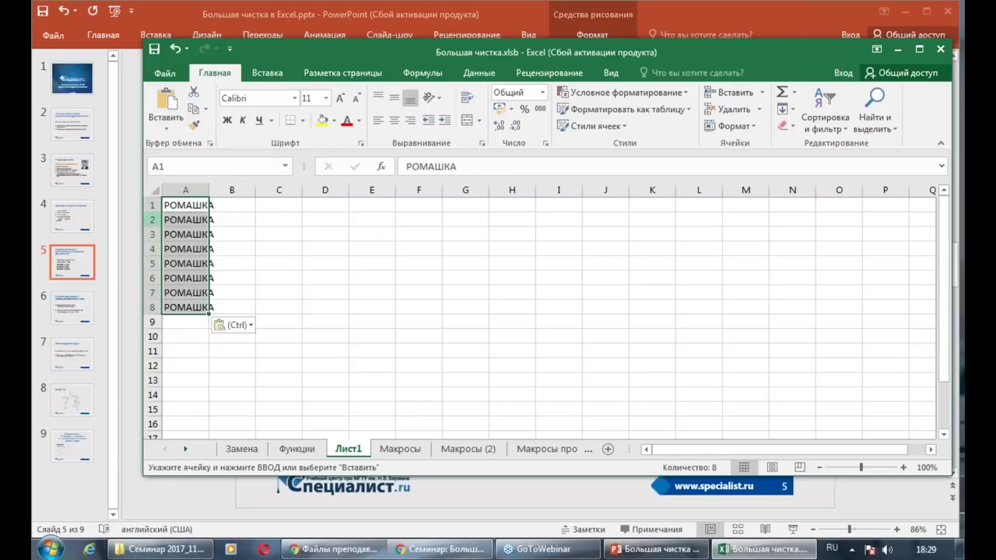
double_click(209, 189)
left_click(199, 254)
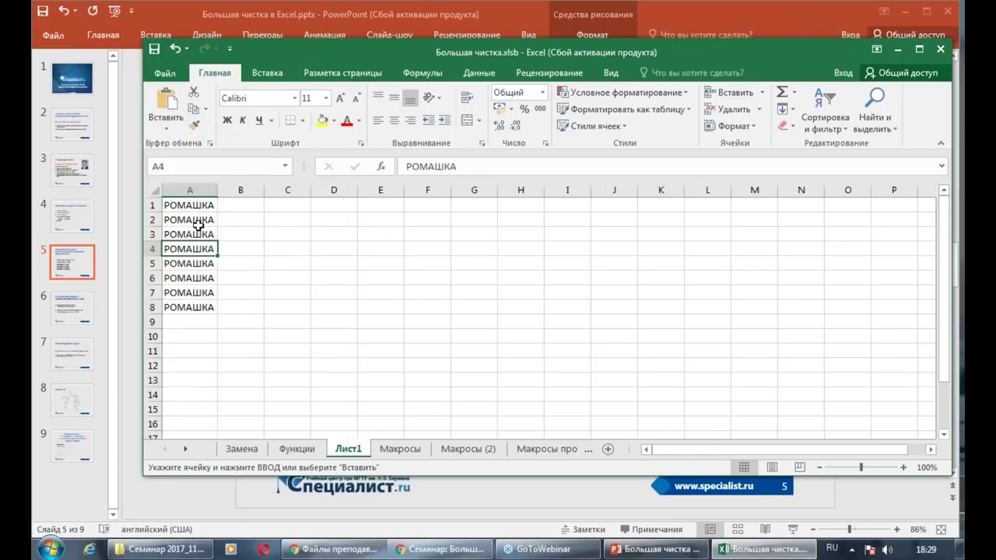
Shift the list down one cell and add headers Фирма in A1 and Номер in B1
left_click(180, 206)
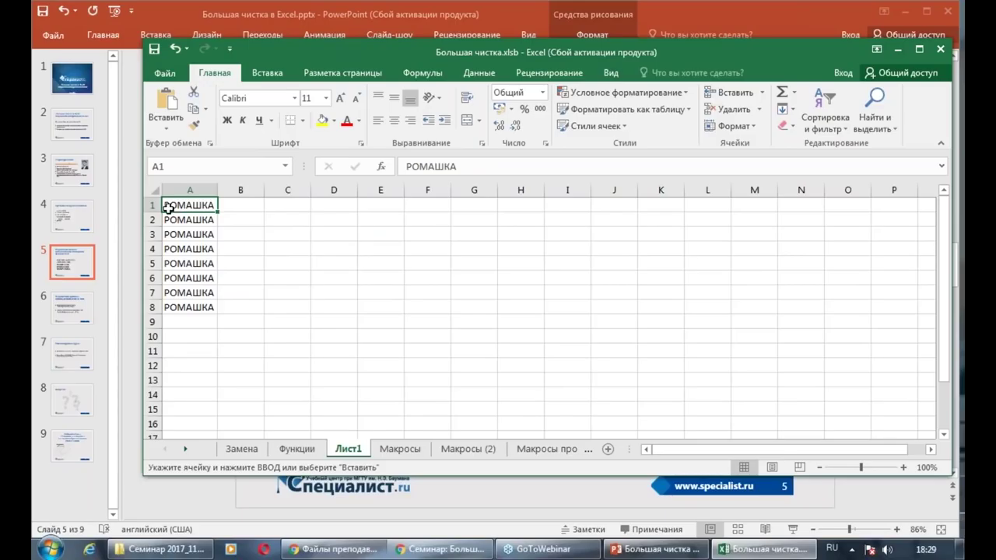
left_click_drag(151, 204, 155, 308)
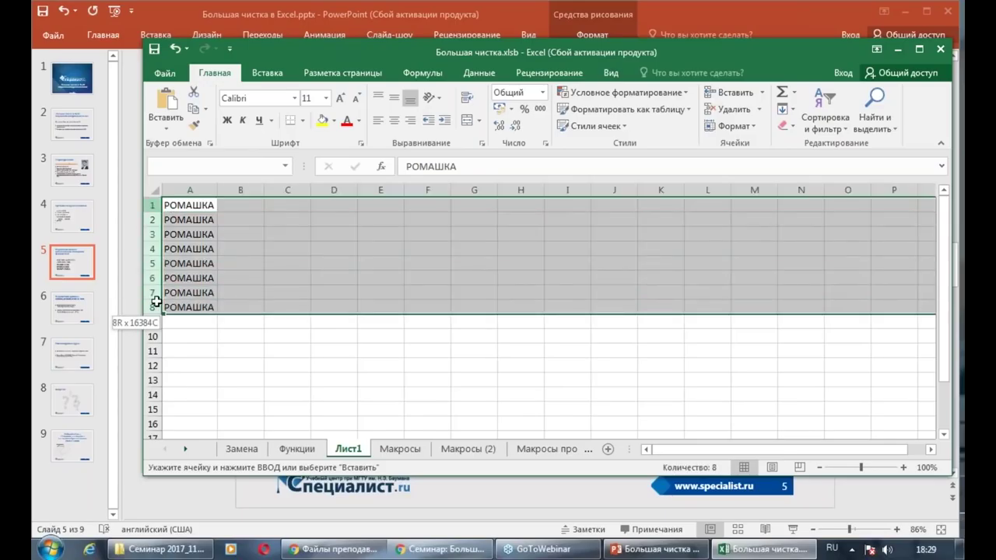
left_click(203, 207)
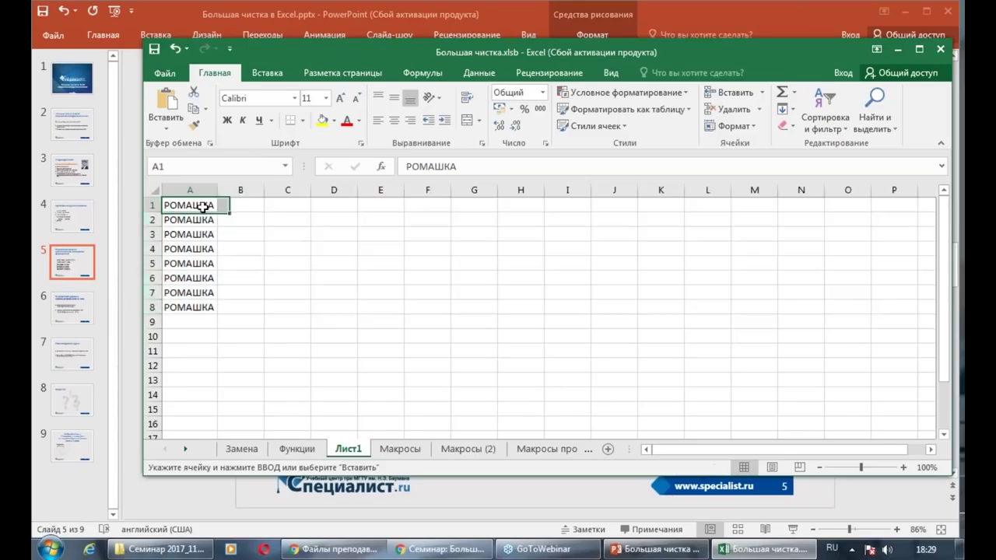
left_click(728, 92)
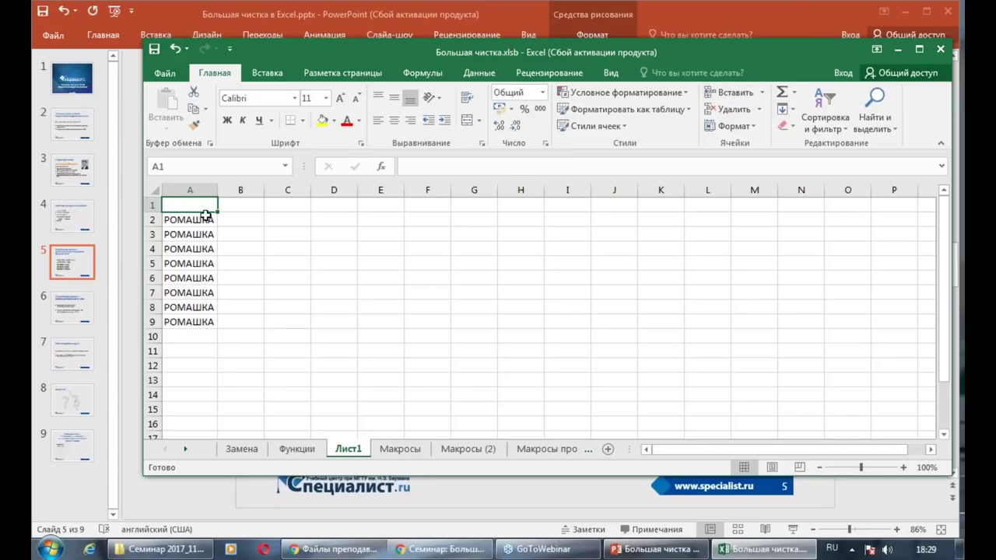
type("Фирма")
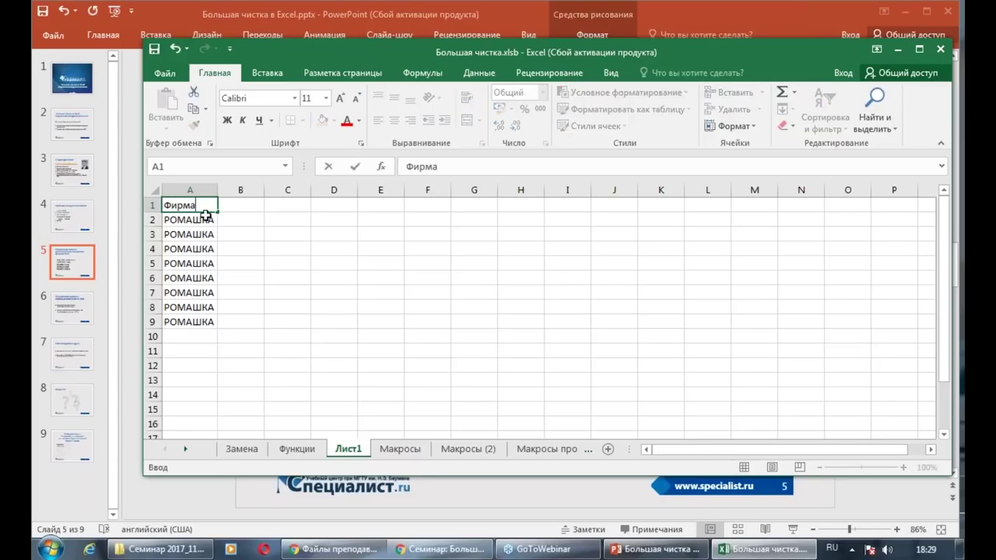
key("Tab")
type("Н")
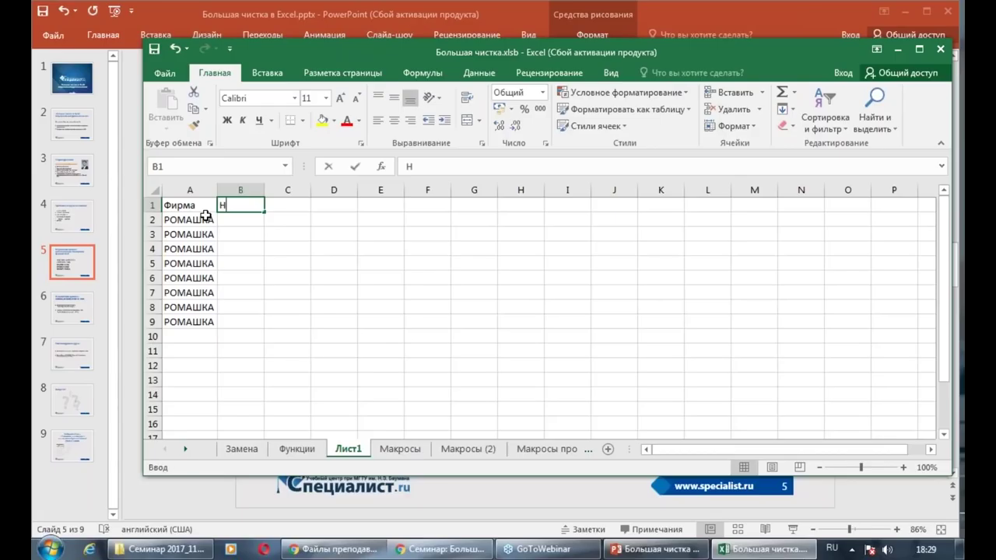
type("омер")
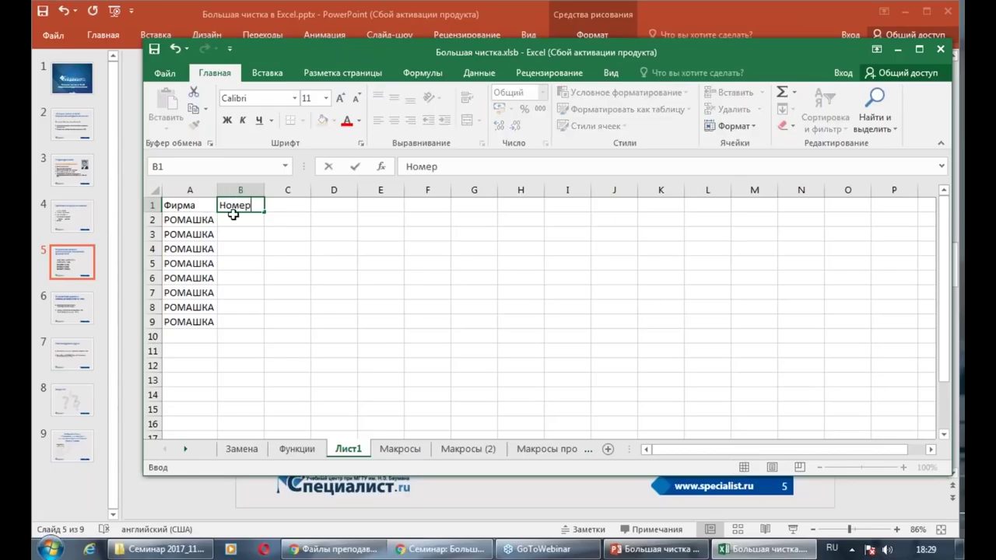
left_click(238, 220)
Number the entries 1 to 8 in B2:B9 by entering 1, 2 and filling down
type("1")
key("Return")
type("2")
key("Return")
left_click_drag(255, 220, 257, 327)
left_click(263, 364)
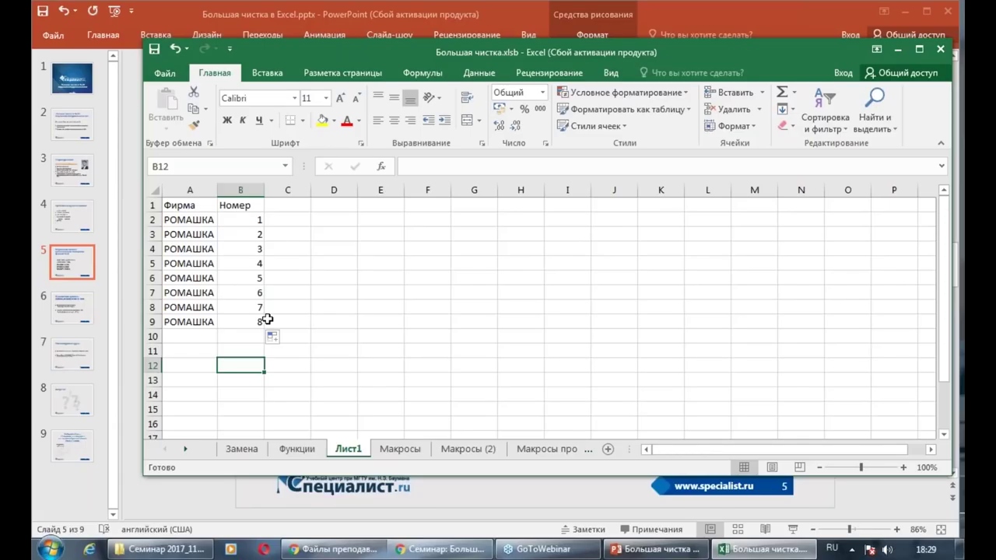
left_click(222, 267)
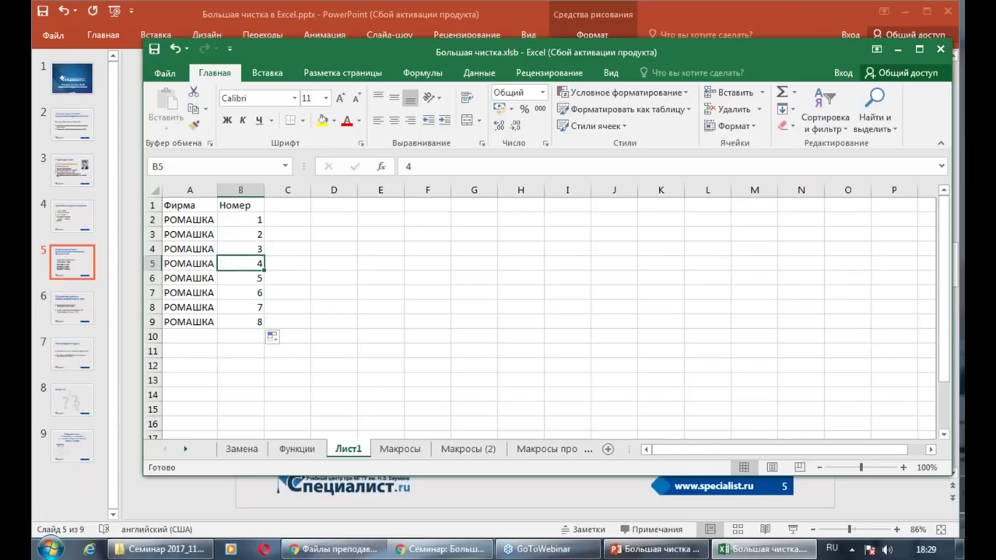
Create a pivot table from A1:B9 on the existing sheet at Лист1!$E$3
left_click(267, 73)
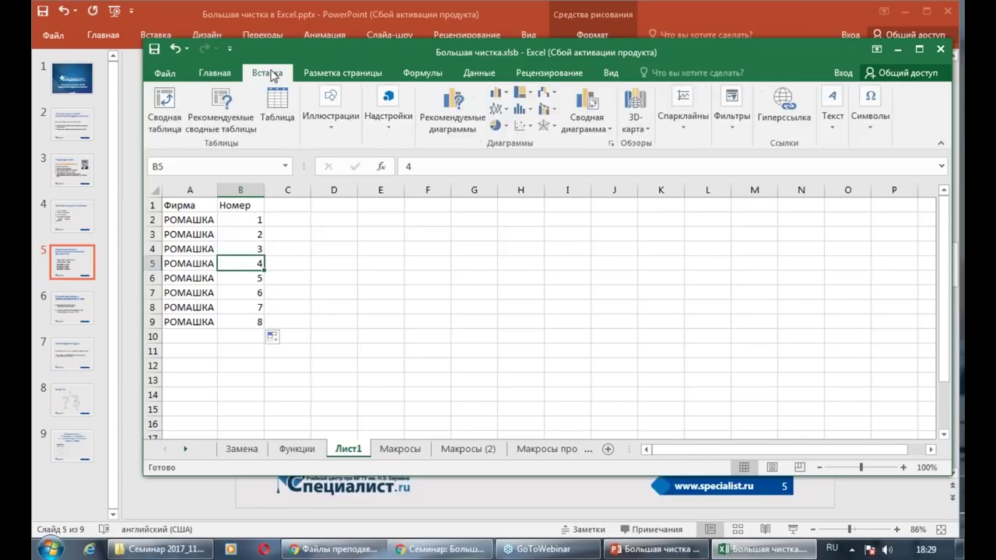
left_click(164, 125)
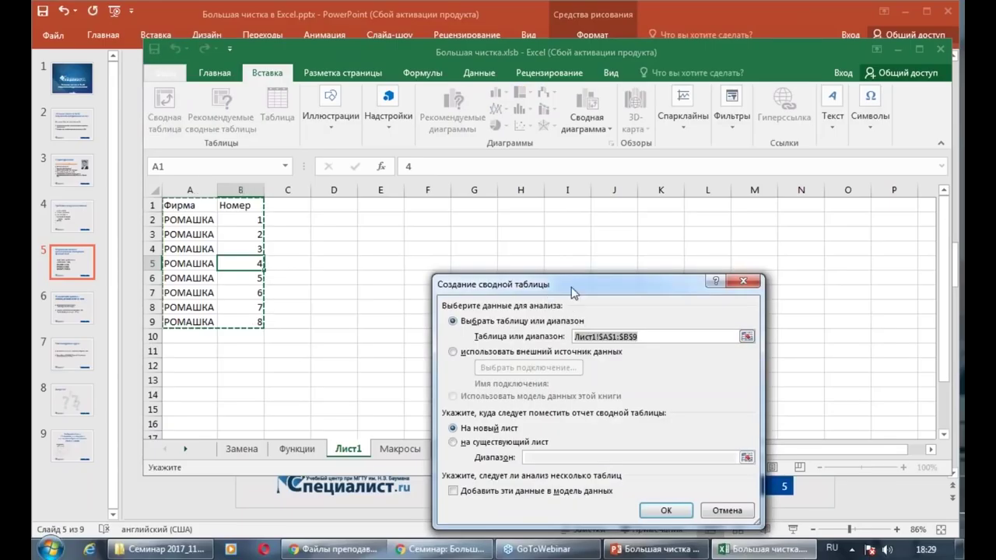
left_click_drag(569, 289, 558, 211)
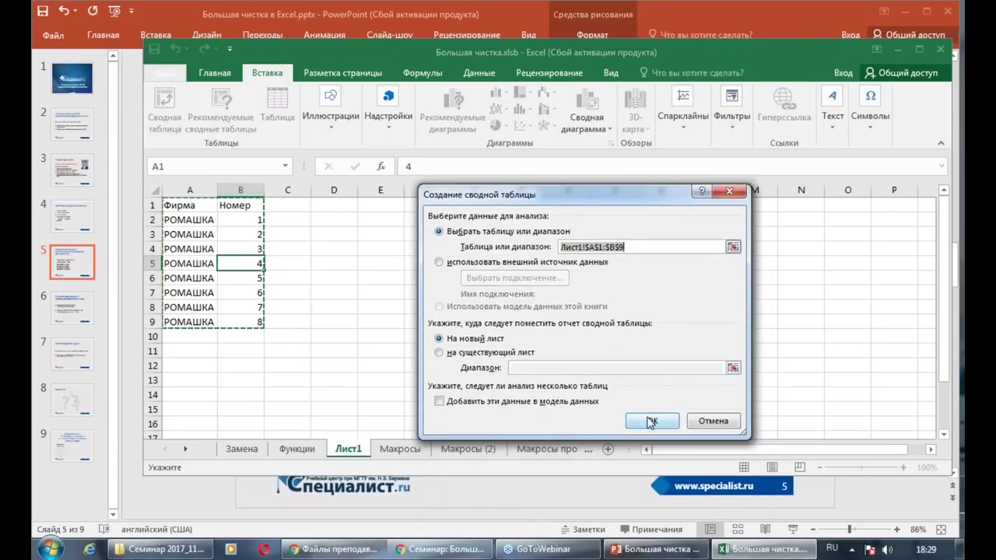
left_click(491, 354)
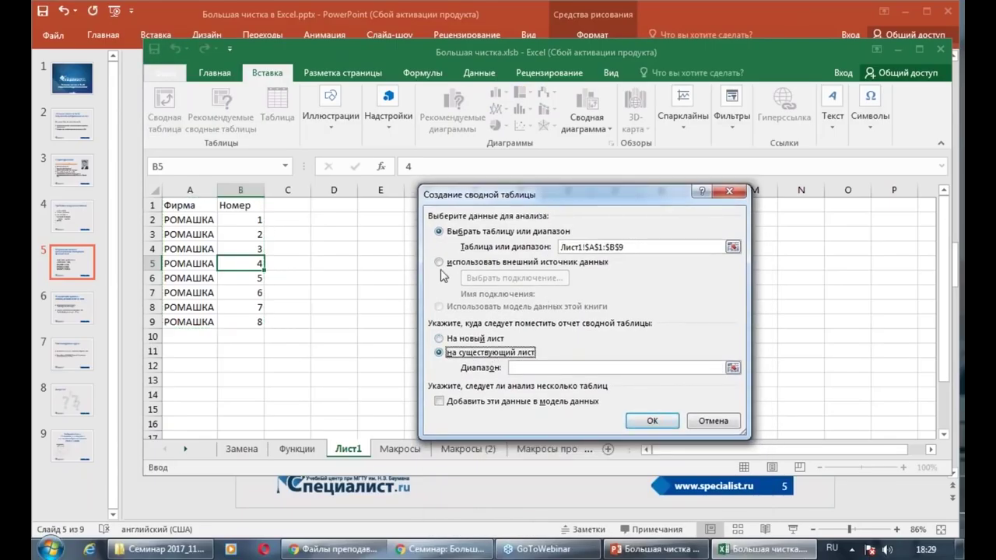
left_click(507, 368)
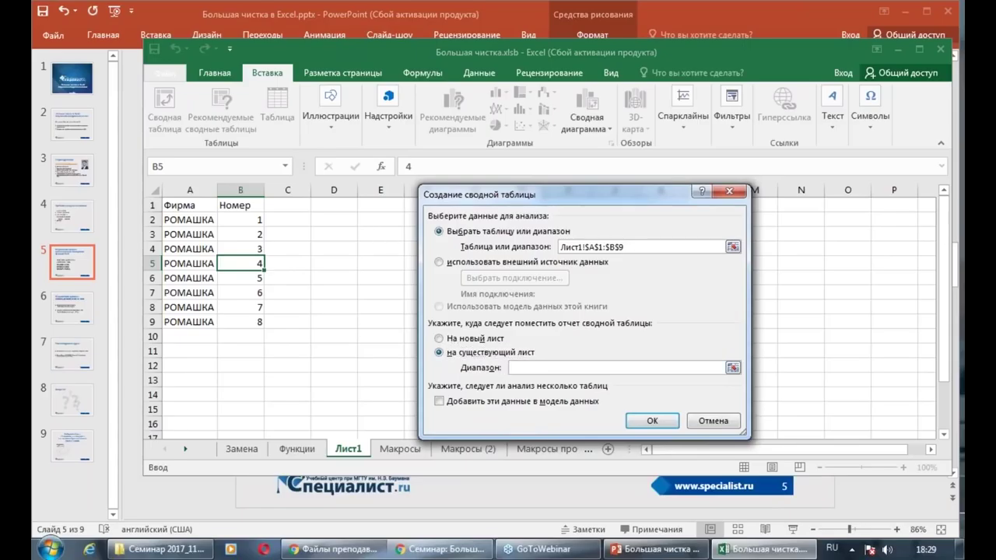
left_click(381, 234)
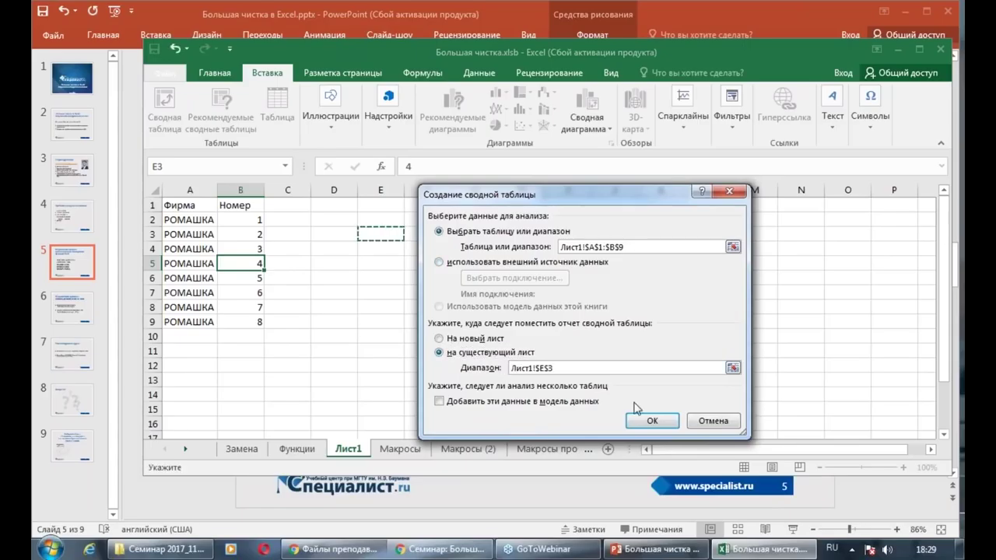
left_click(652, 422)
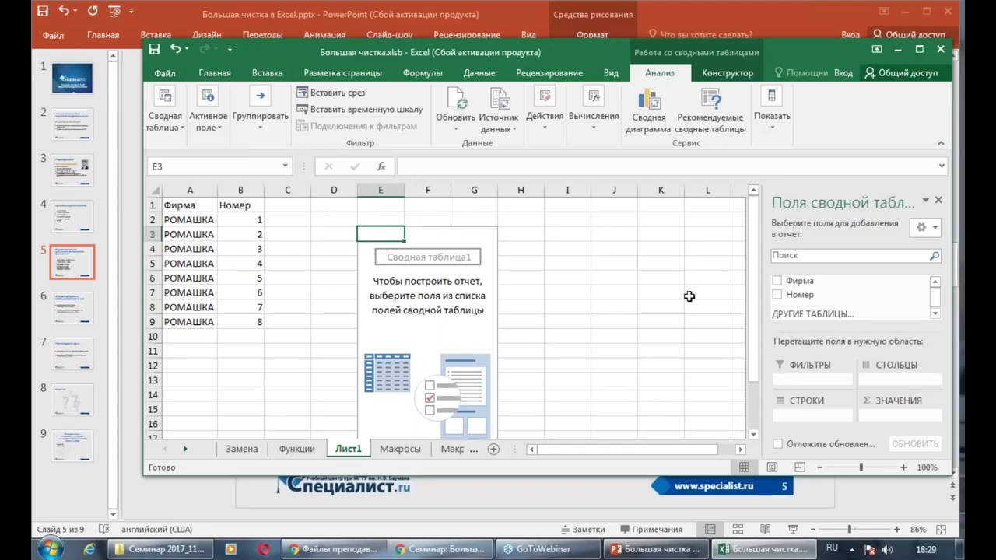
Put Фирма in the pivot rows and Номер in values, then maximize the Excel window
left_click_drag(796, 285, 810, 413)
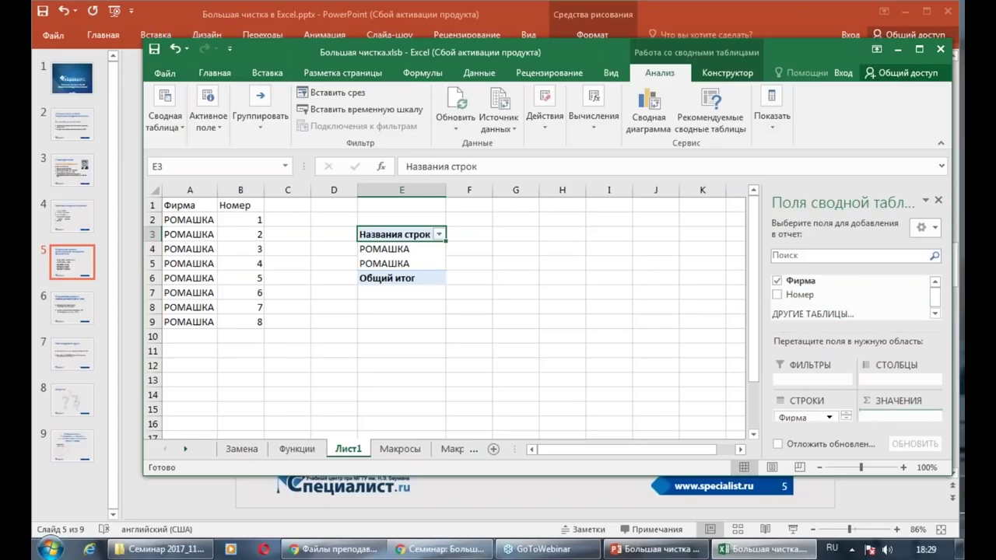
left_click_drag(800, 294, 899, 412)
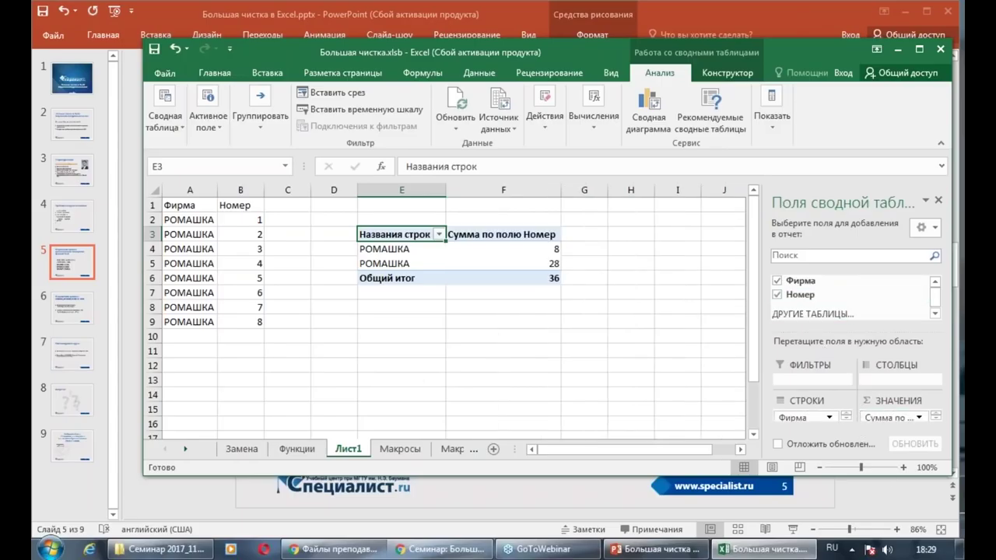
left_click_drag(893, 476, 892, 514)
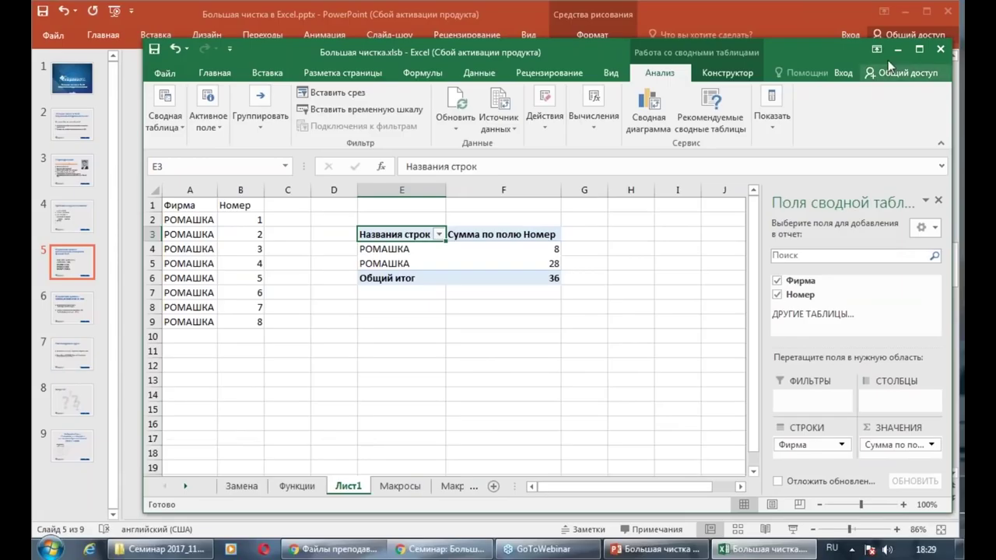
left_click(920, 49)
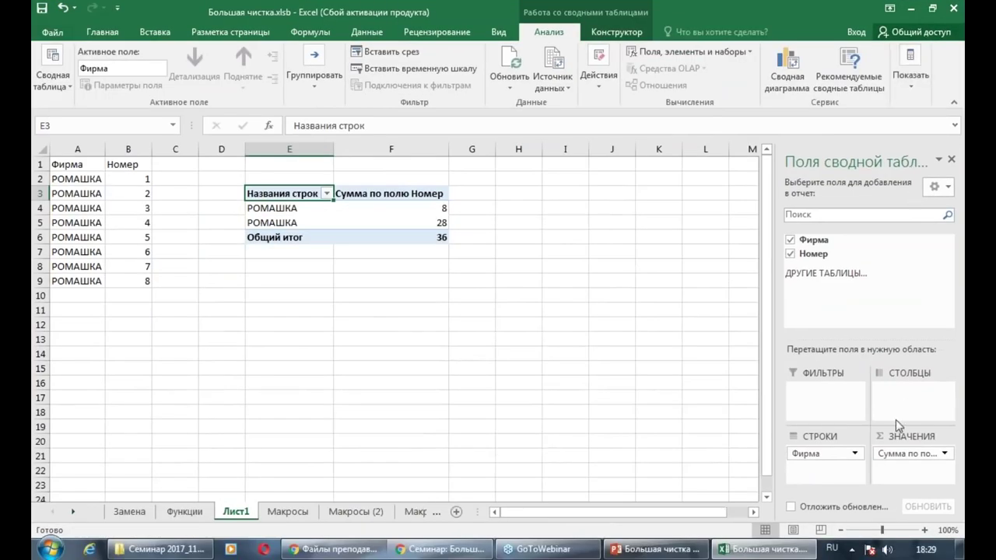
Switch the Номер value field summary from Сумма to Количество
left_click(945, 455)
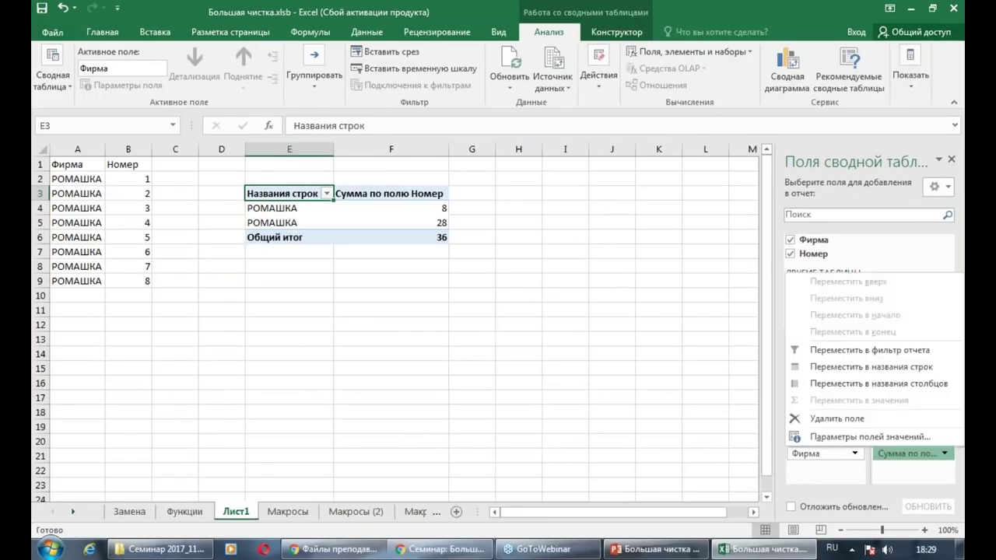
left_click(887, 439)
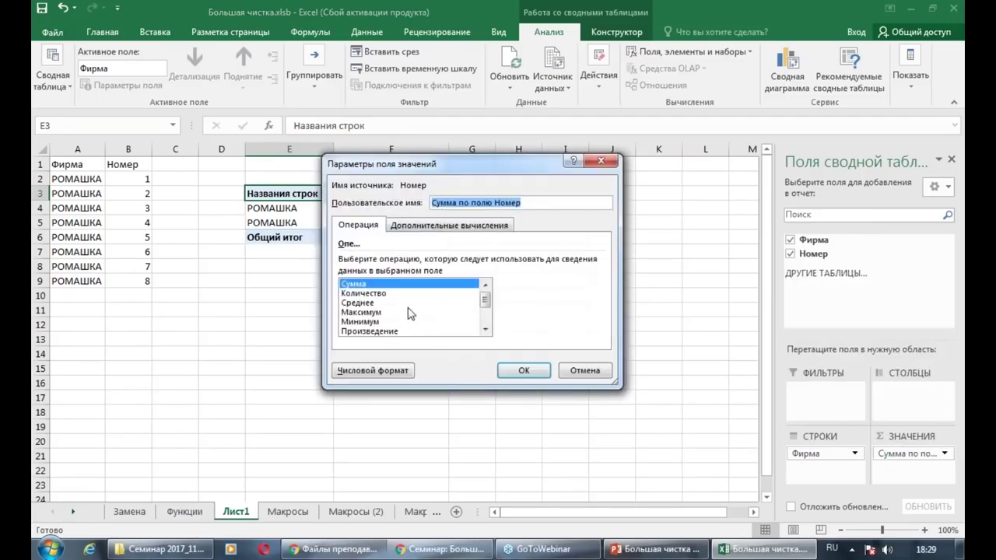
left_click(364, 294)
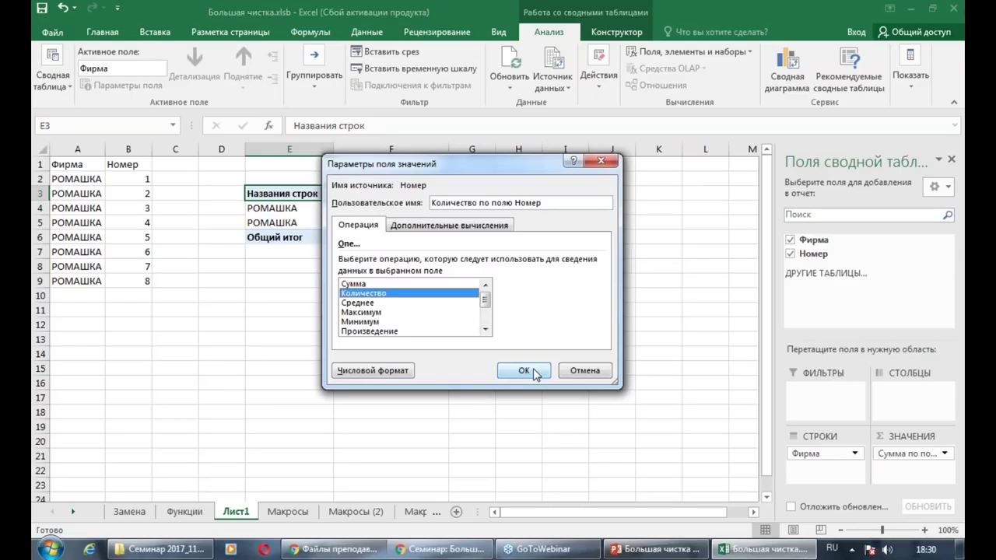
left_click(524, 370)
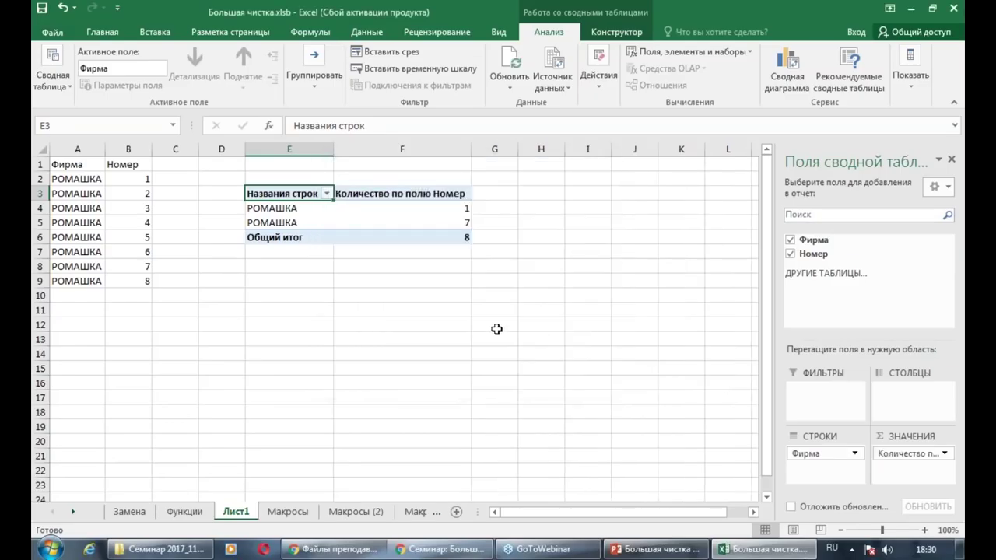
left_click(497, 330)
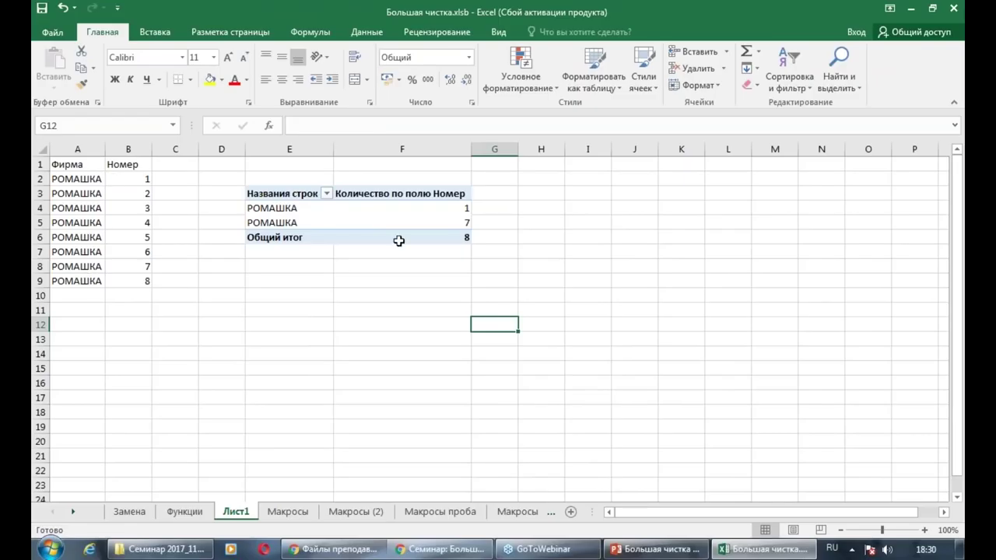
Compare the two separate РОМАШКА rows in the pivot table, counts 1 and 7
left_click(299, 208)
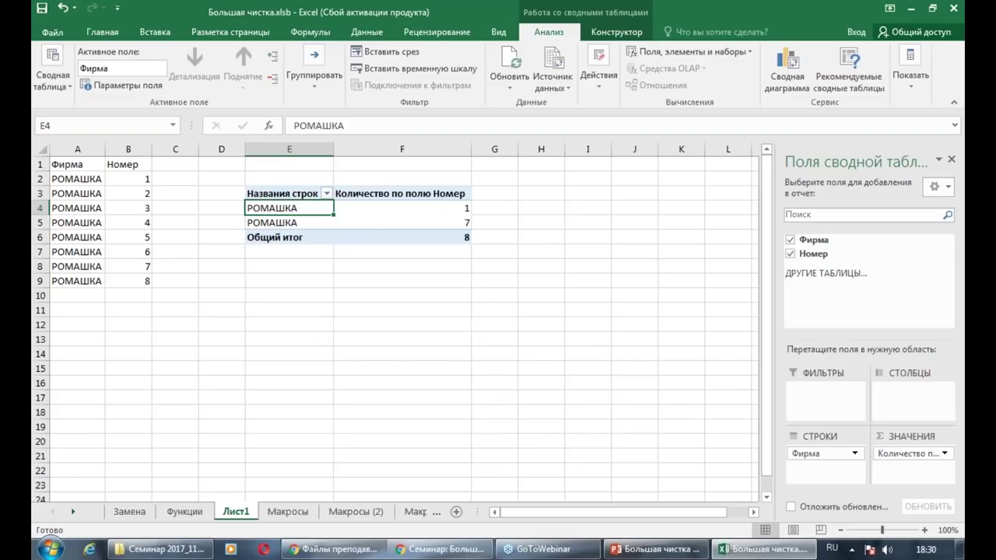
left_click(328, 223)
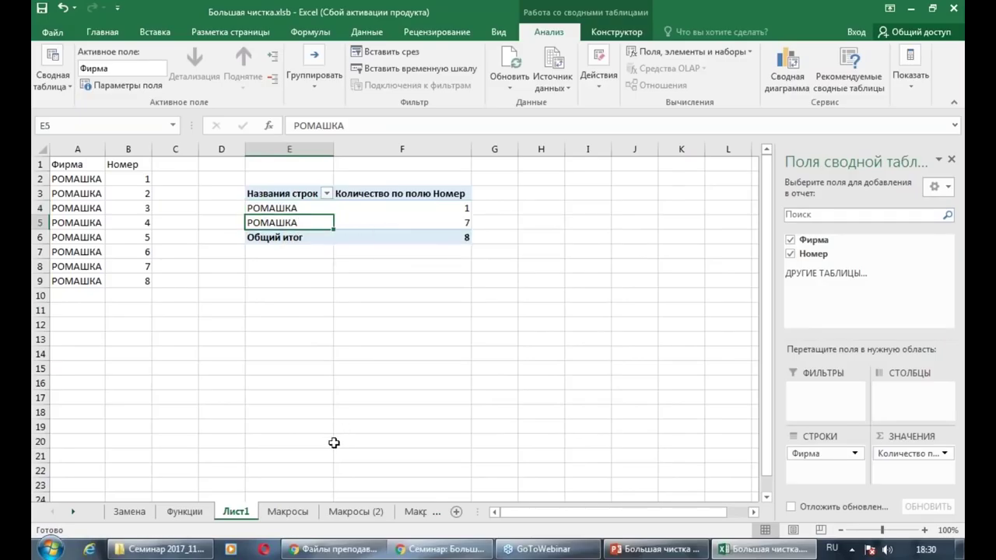
left_click(287, 209)
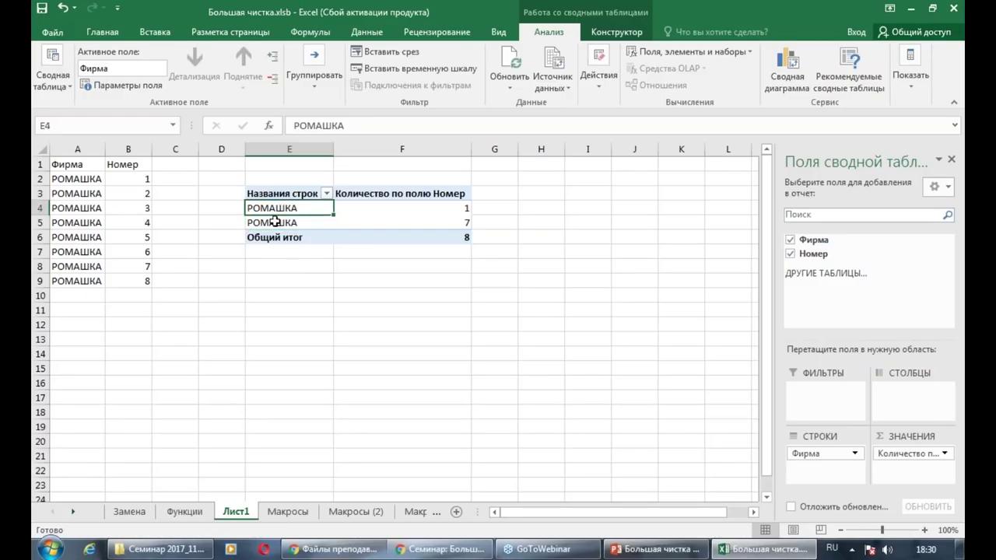
left_click(272, 224)
left_click(273, 208)
left_click(273, 223)
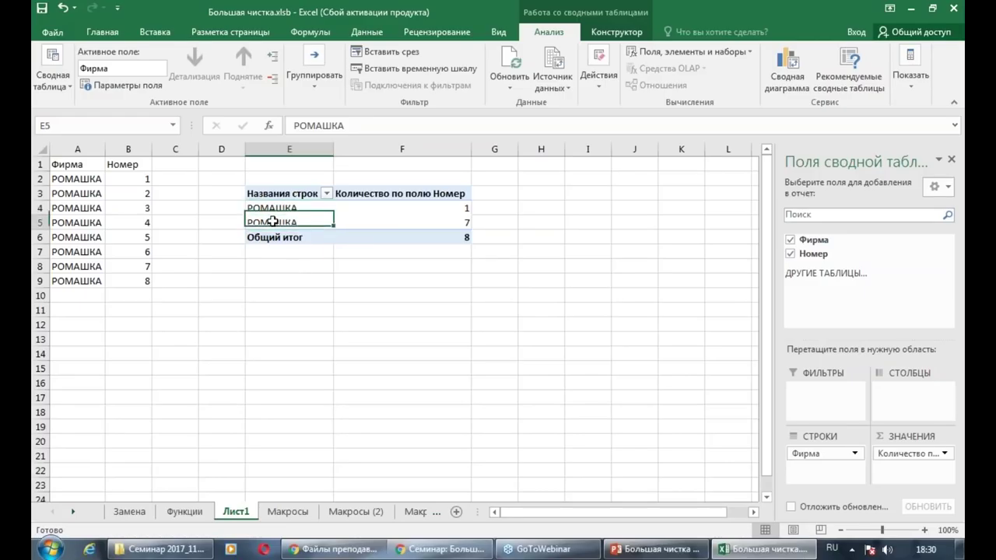
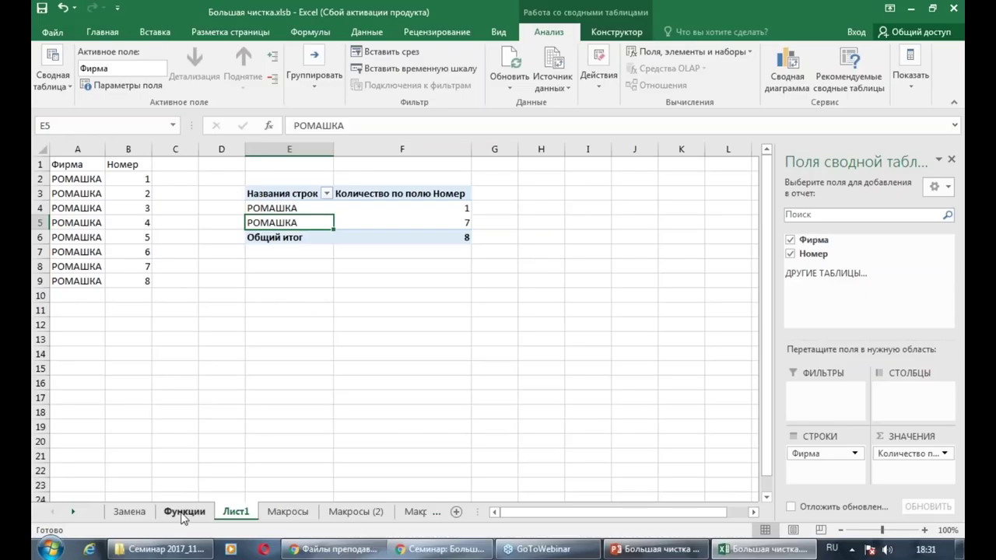
Review the cleaned-name formula columns on the Функции sheet, then bring up PowerPoint slide 5 of standard functions
left_click(183, 512)
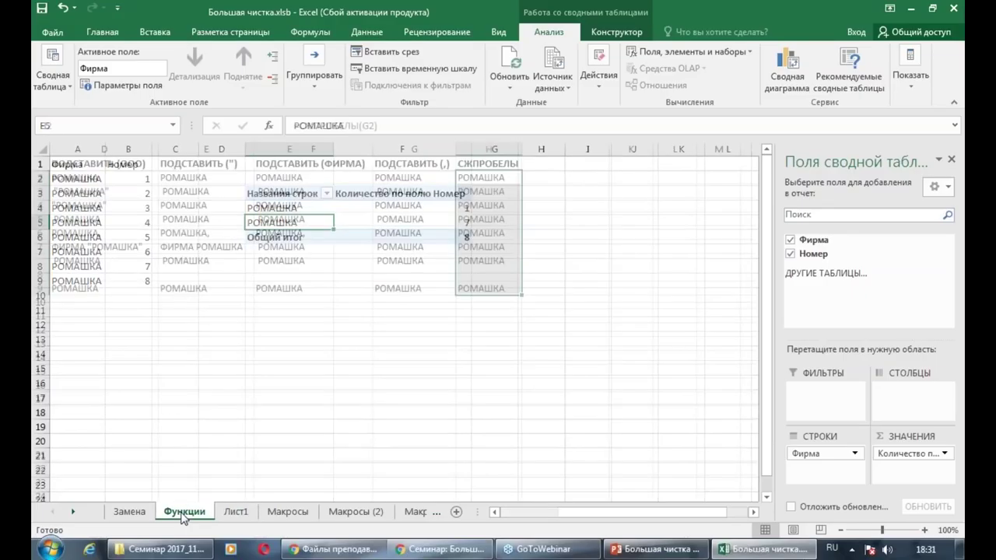
left_click(350, 355)
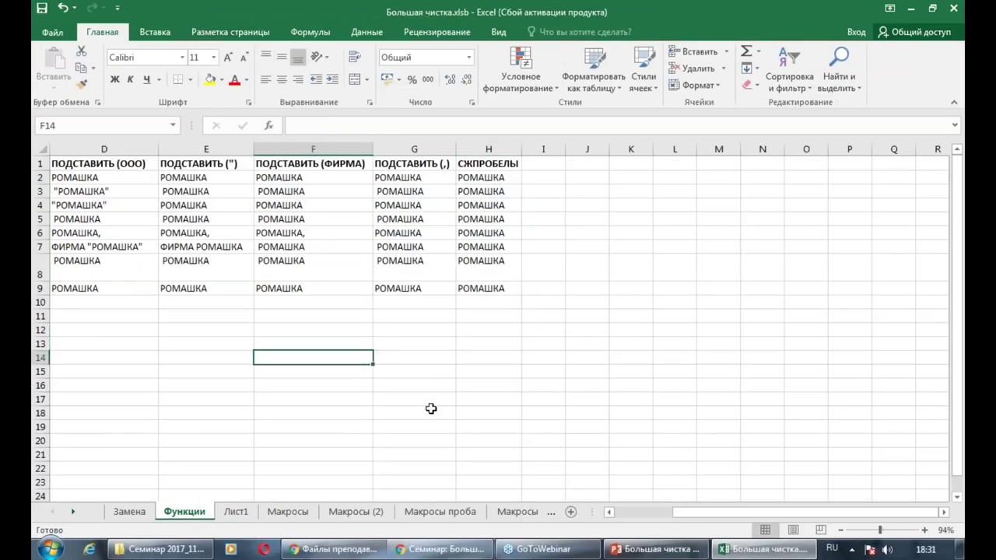
left_click(638, 516)
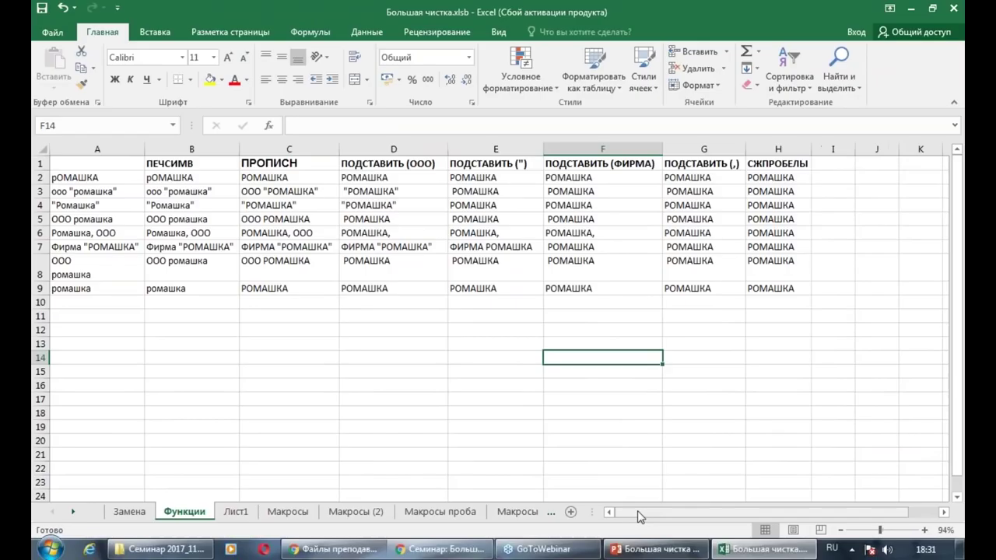
left_click(389, 372)
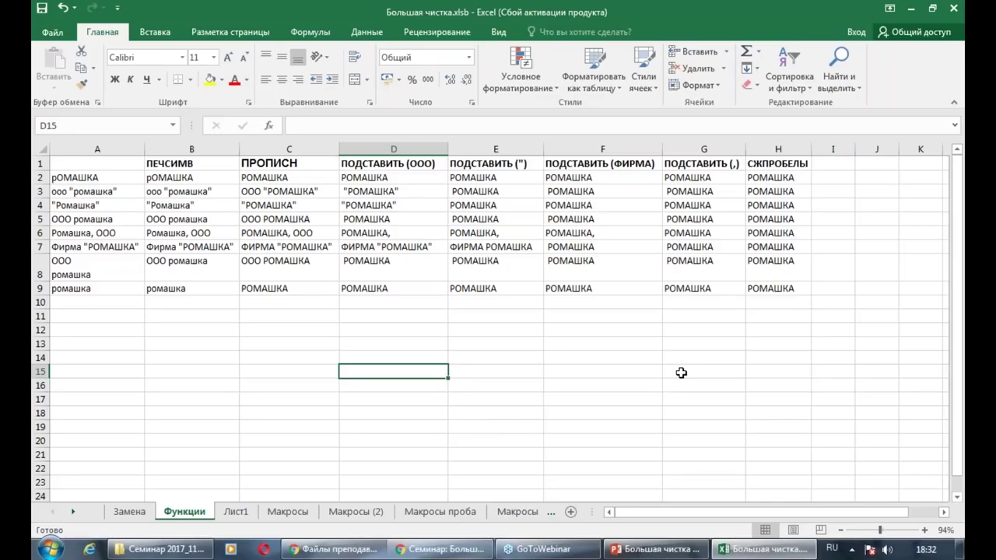
left_click(440, 379)
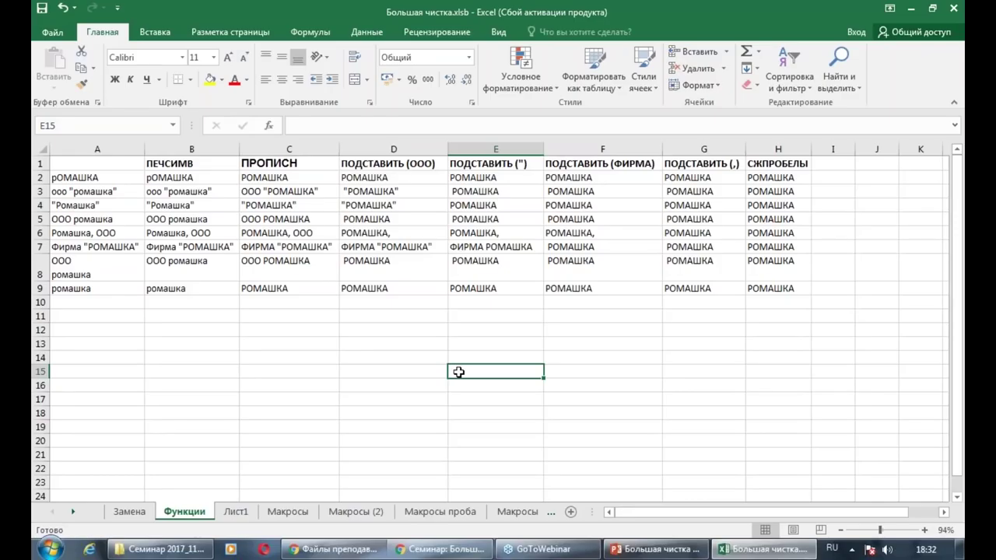
left_click(660, 551)
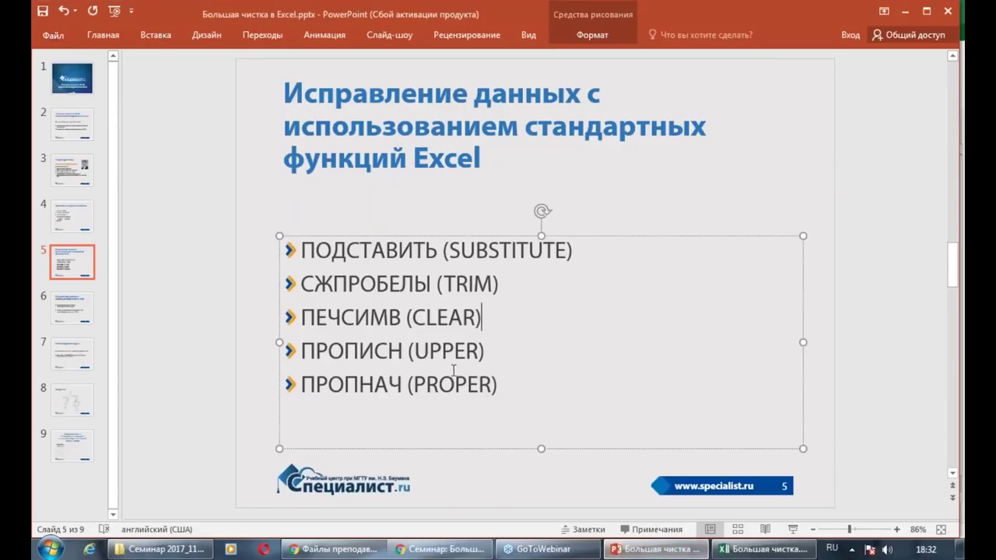
Show slide 6 on VBA data fixes, highlighting its View → Macros → Record Macro line, then return to Excel
left_click(81, 318)
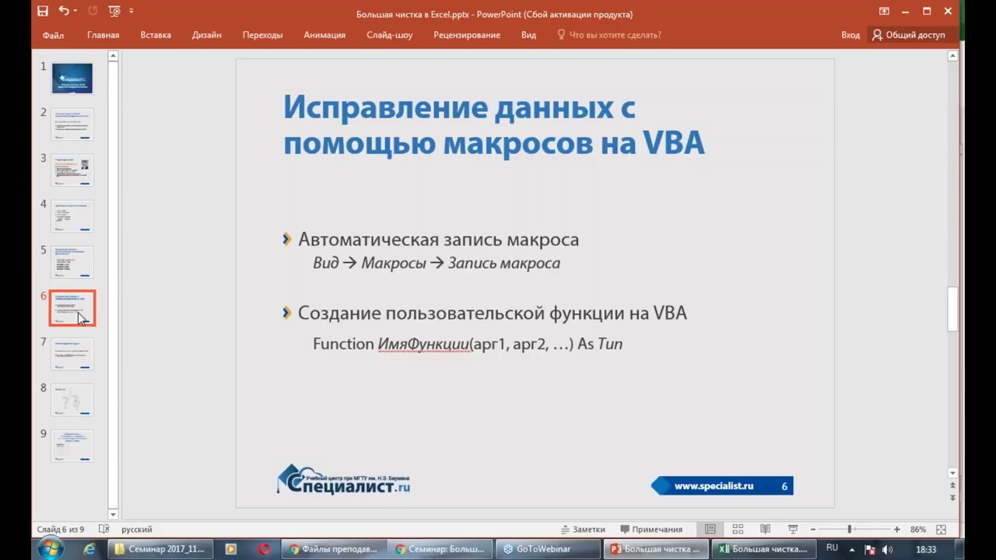
left_click(316, 264)
left_click_drag(350, 265, 562, 264)
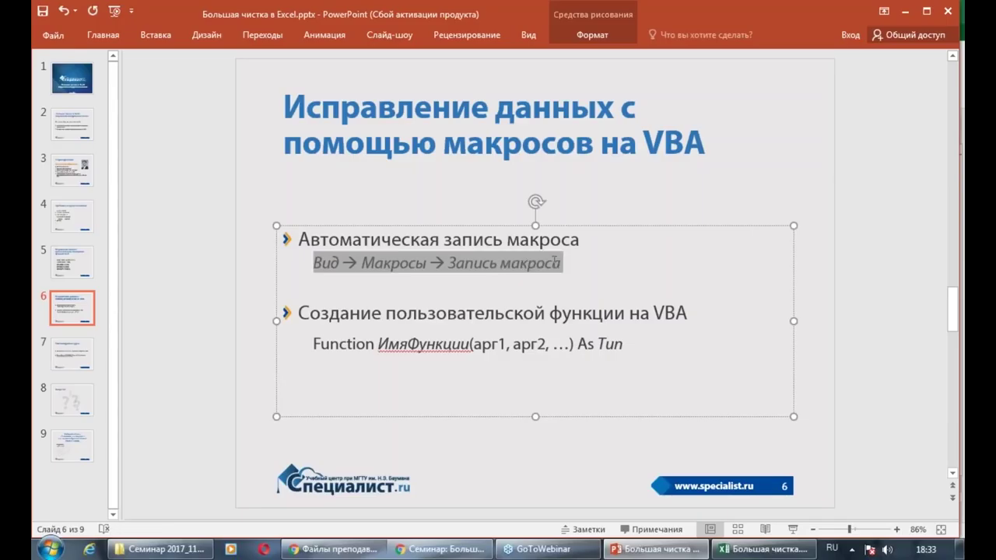
left_click(427, 344)
left_click(394, 265)
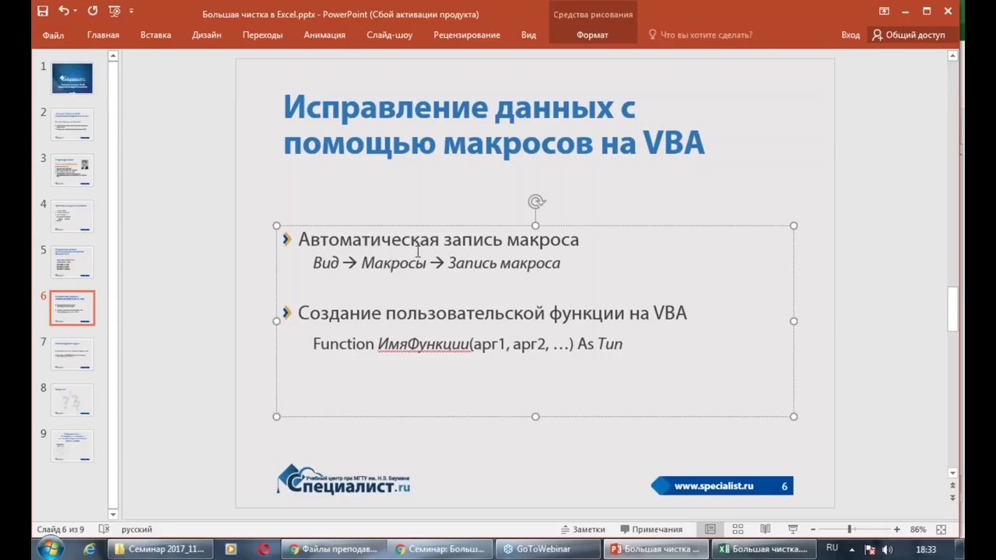
left_click(420, 185)
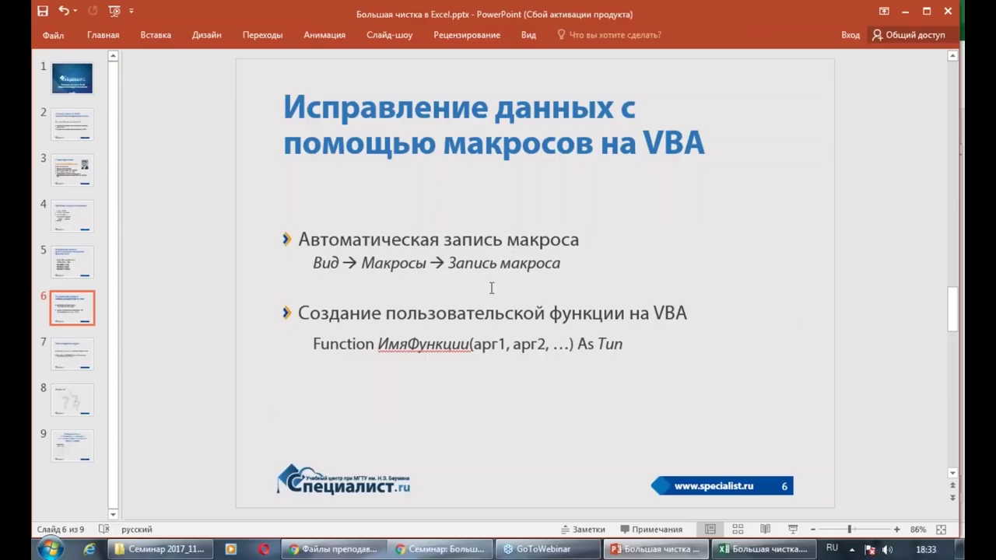
left_click(751, 550)
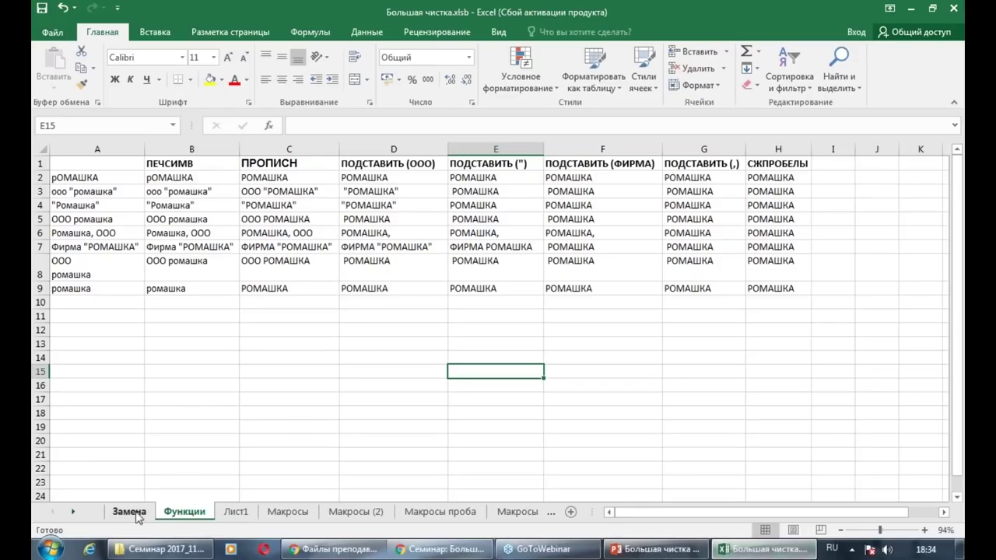
On the Замена sheet, open Find & Replace with ооо as the search text, then close it
left_click(136, 514)
left_click(195, 340)
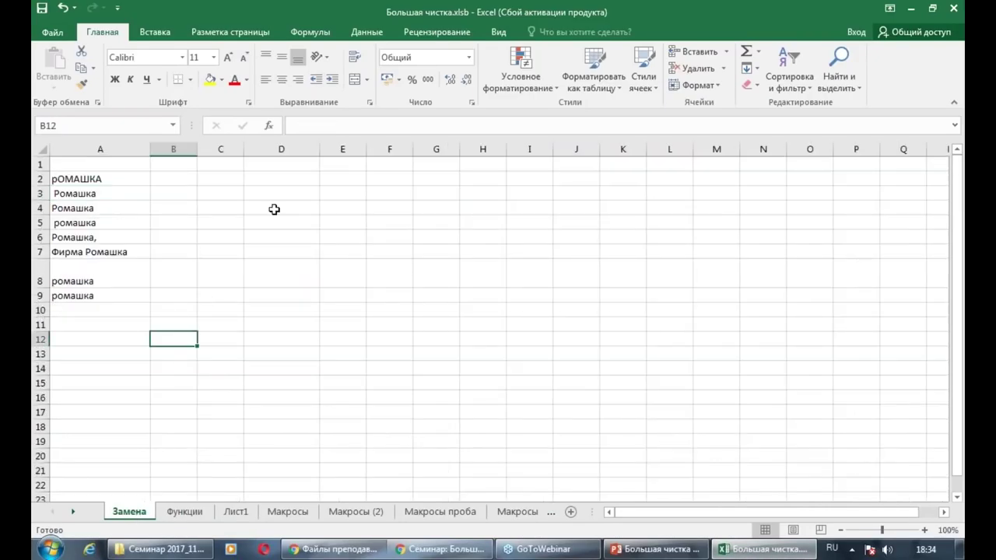
left_click(839, 73)
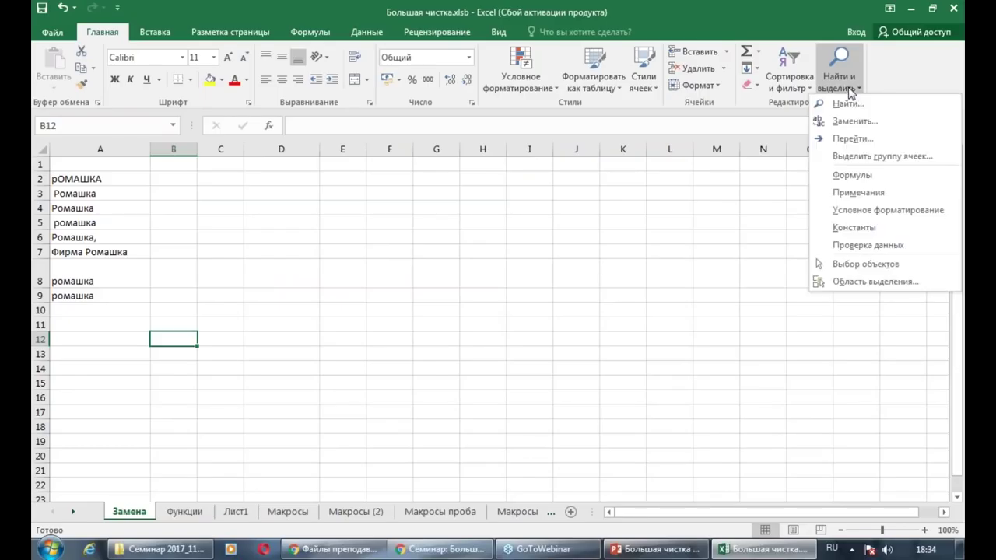
left_click(837, 121)
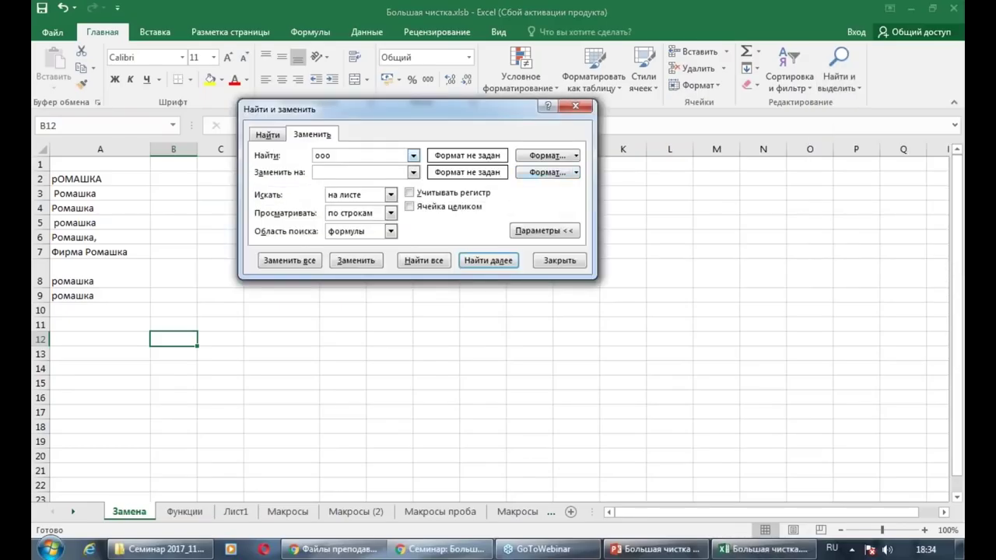
double_click(321, 157)
left_click(325, 172)
left_click(557, 262)
left_click(467, 314)
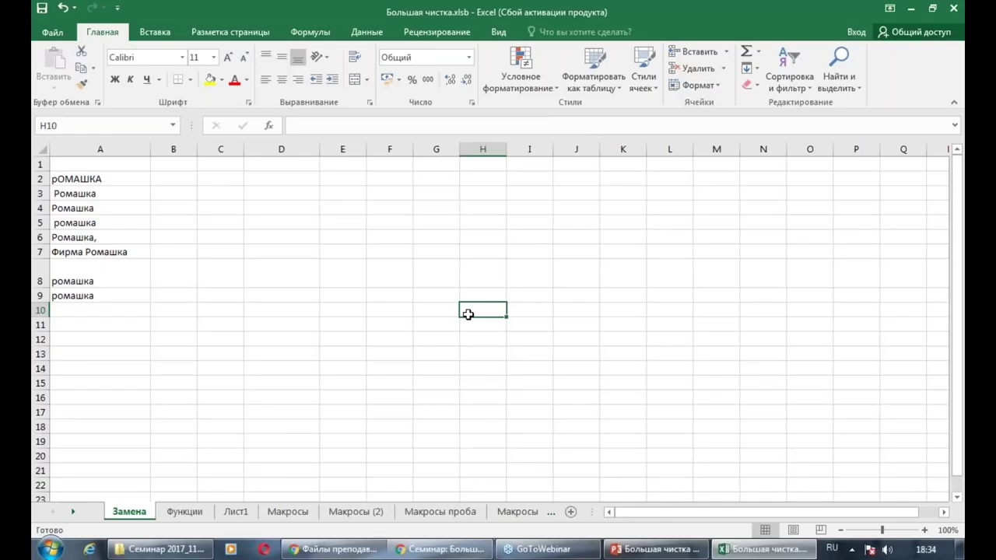
Go to the Макросы sheet with the Организация/Сумма table and select empty cell A11
left_click(289, 511)
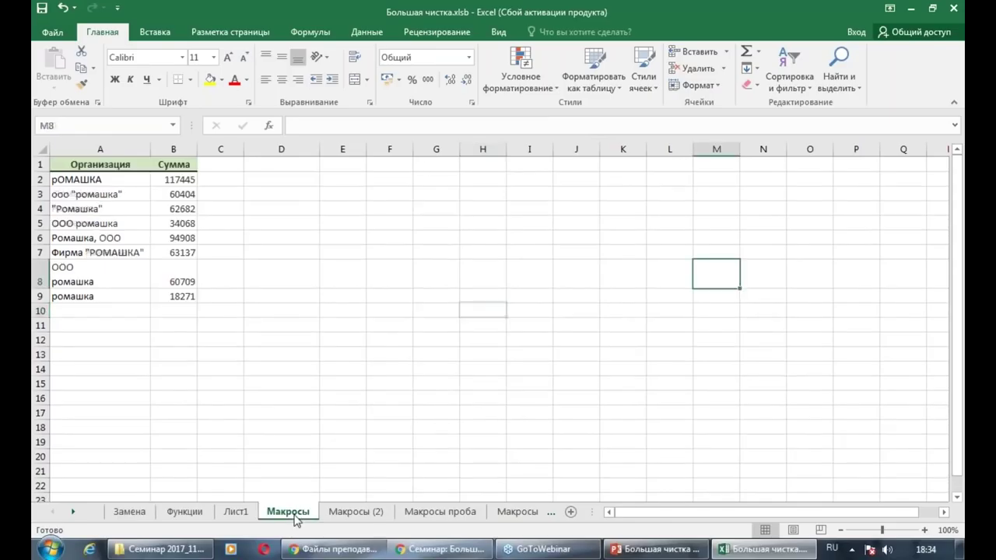
left_click(362, 515)
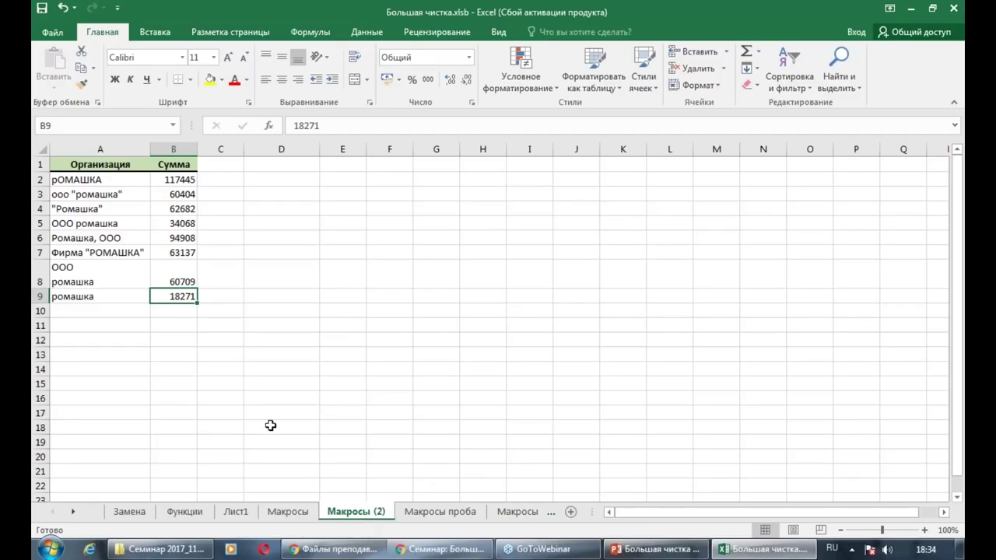
left_click(288, 513)
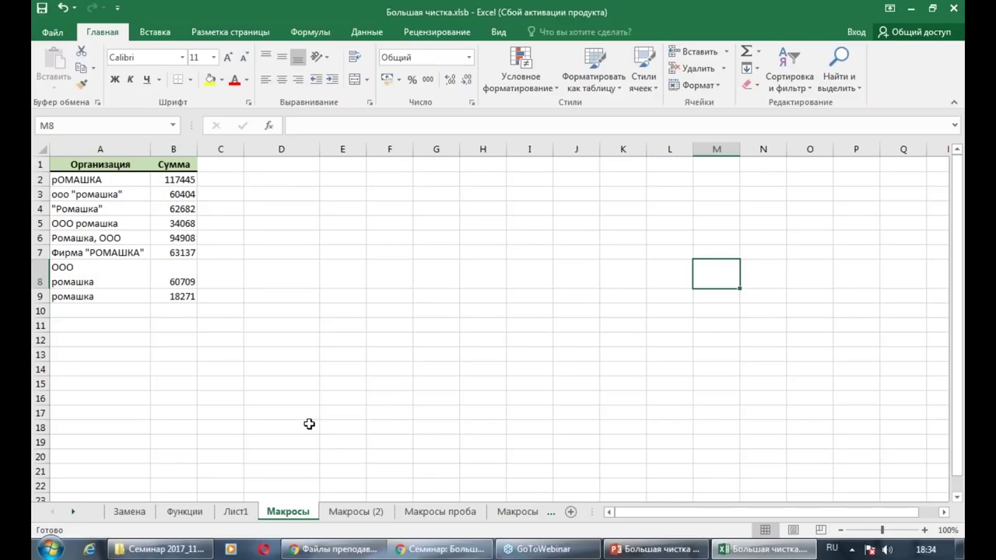
left_click(332, 412)
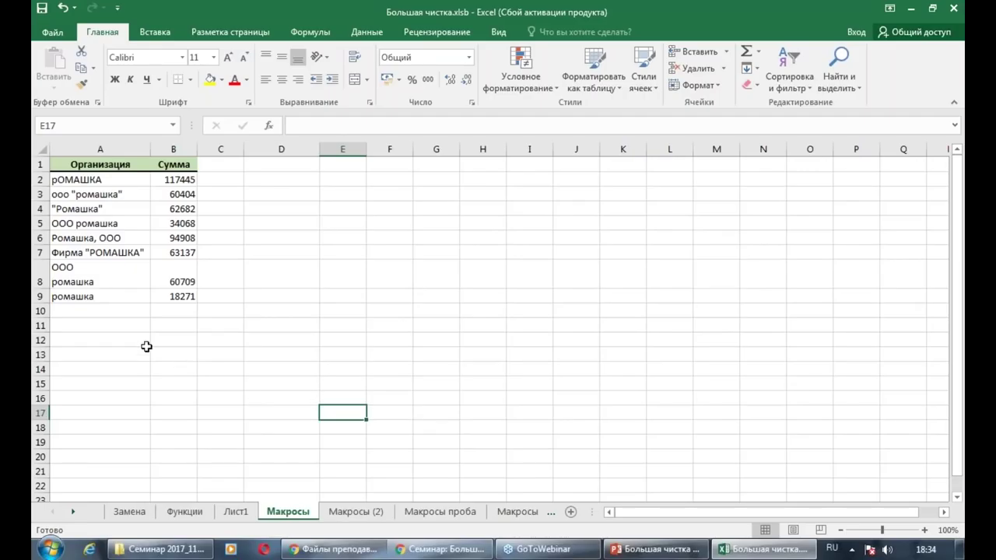
left_click(113, 327)
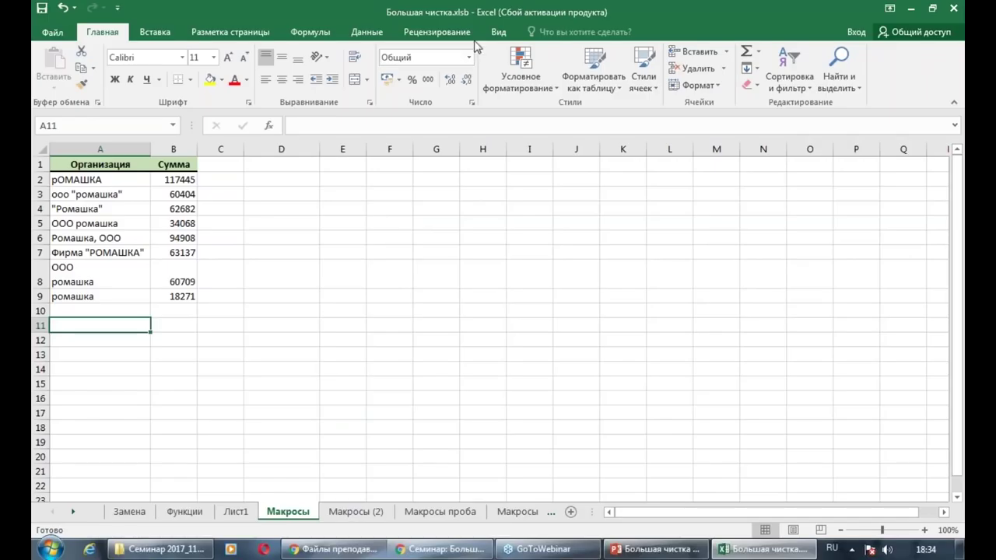
Start a new macro recording named МакросИсправлениеТекста, stored in This Workbook
left_click(497, 34)
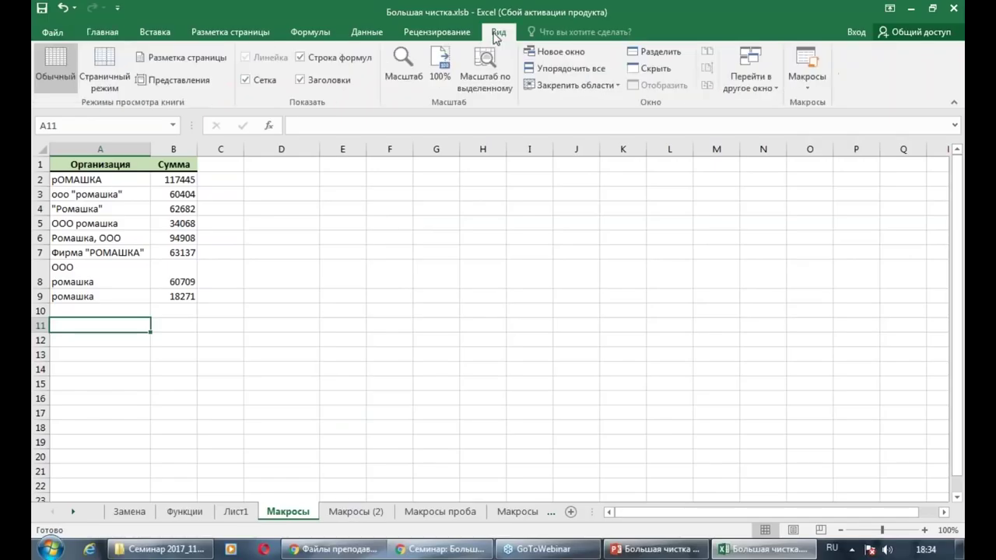
left_click(808, 87)
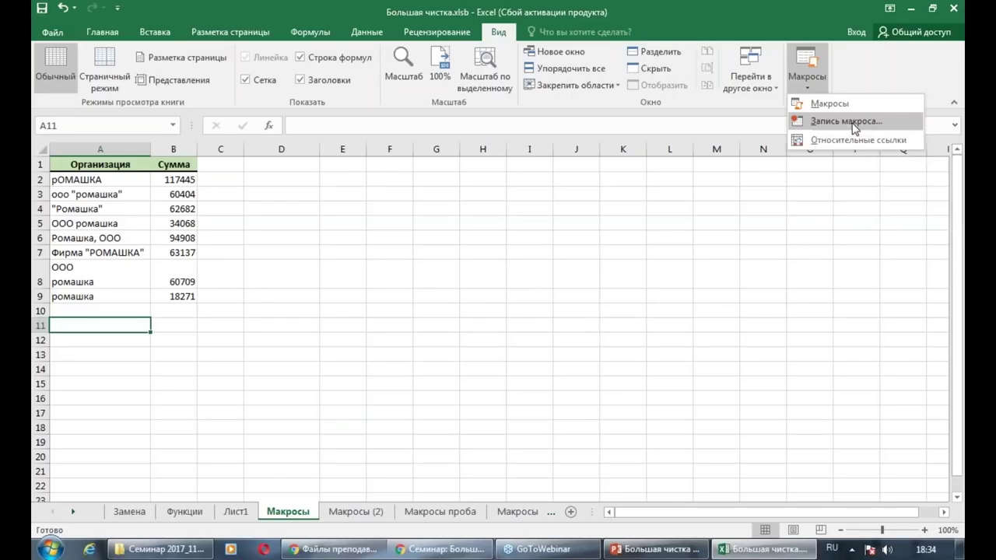
left_click(854, 122)
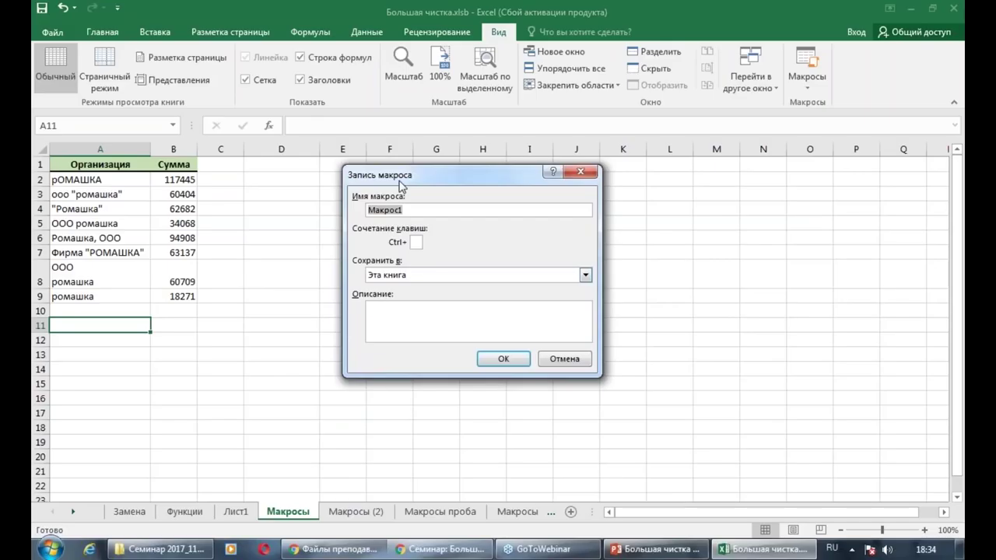
left_click(537, 277)
left_click(537, 277)
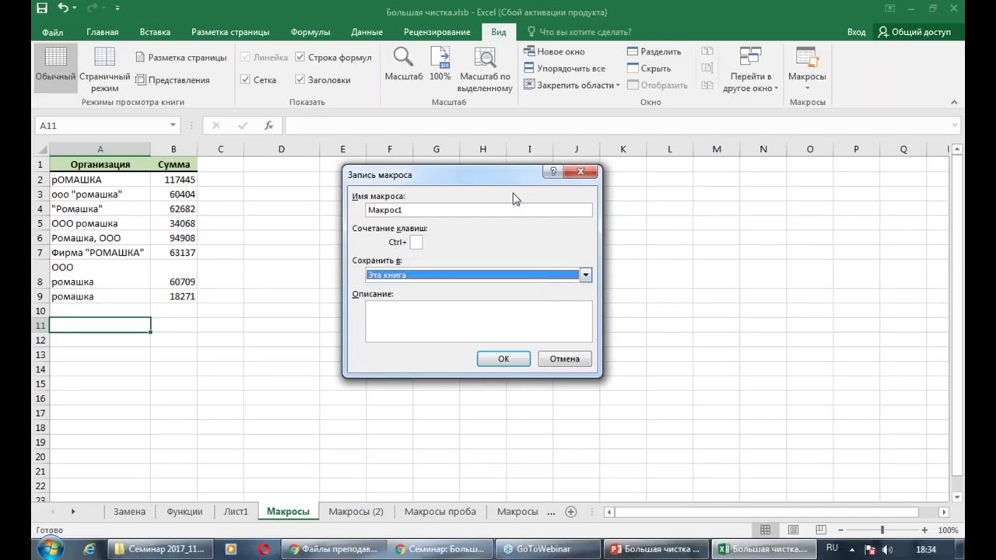
left_click(434, 212)
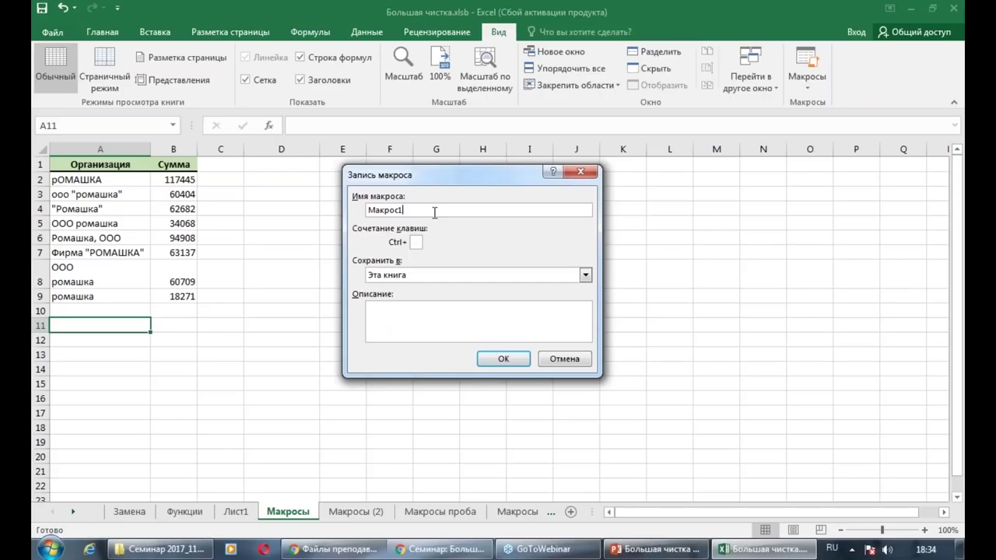
key("BackSpace")
type("Исправи")
key("BackSpace")
type("лениеТекста")
Describe the macro as removing ООО, Фирма, quotes, spaces etc., and begin recording
left_click(425, 312)
type("С")
key("BackSpace")
type("Ис")
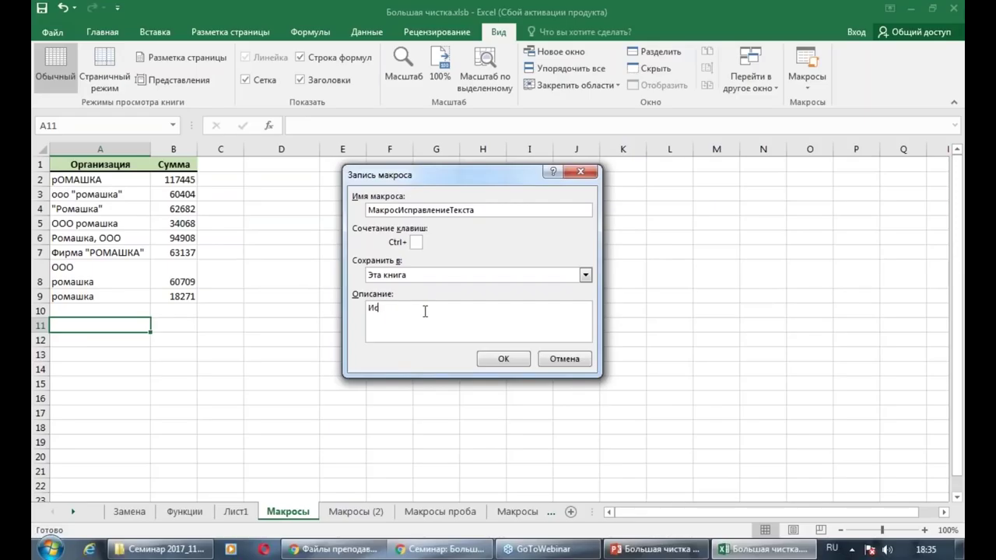
type("пра")
key("BackSpace")
key("BackSpace")
key("BackSpace")
key("BackSpace")
key("BackSpace")
type("Удалить из текста")
type(" ООО")
type(", ИП")
key("BackSpace")
key("BackSpace")
key("BackSpace")
type("Фирма, ")
type("ЭЭ")
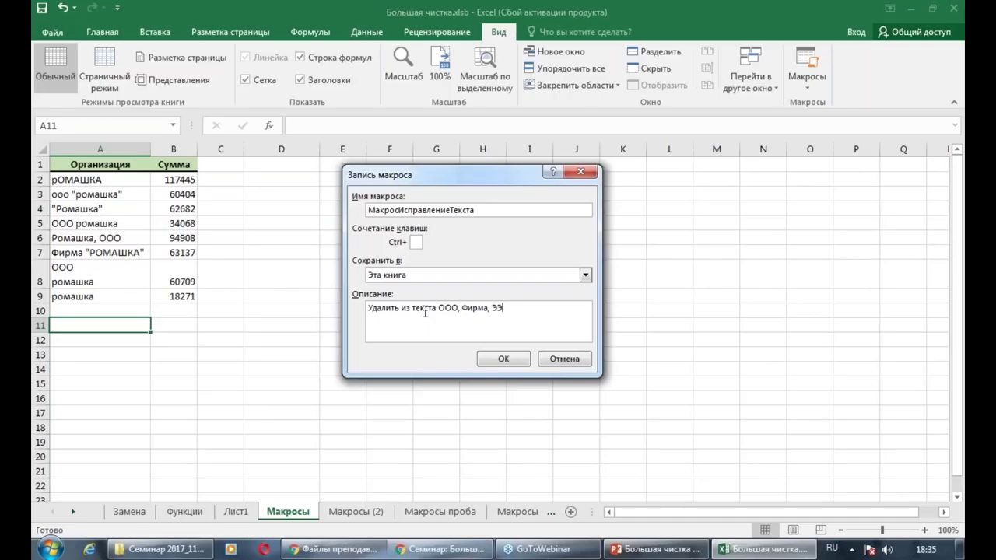
key("BackSpace")
key("BackSpace")
type("\"")
type(",")
type(" прою")
key("BackSpace")
type("белы и т.п.")
left_click(518, 360)
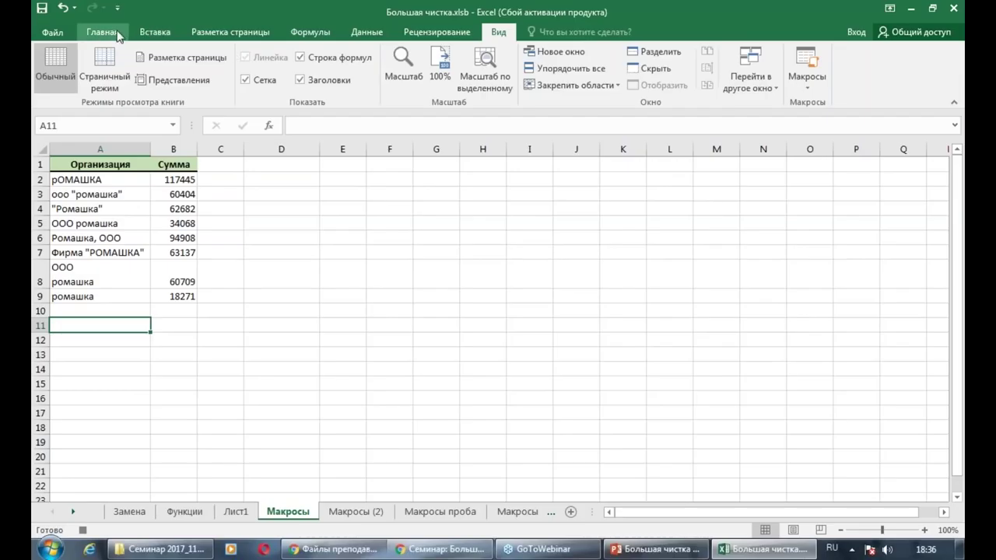
Replace all "ооо" in the organisation names with nothing
left_click(119, 34)
left_click(856, 90)
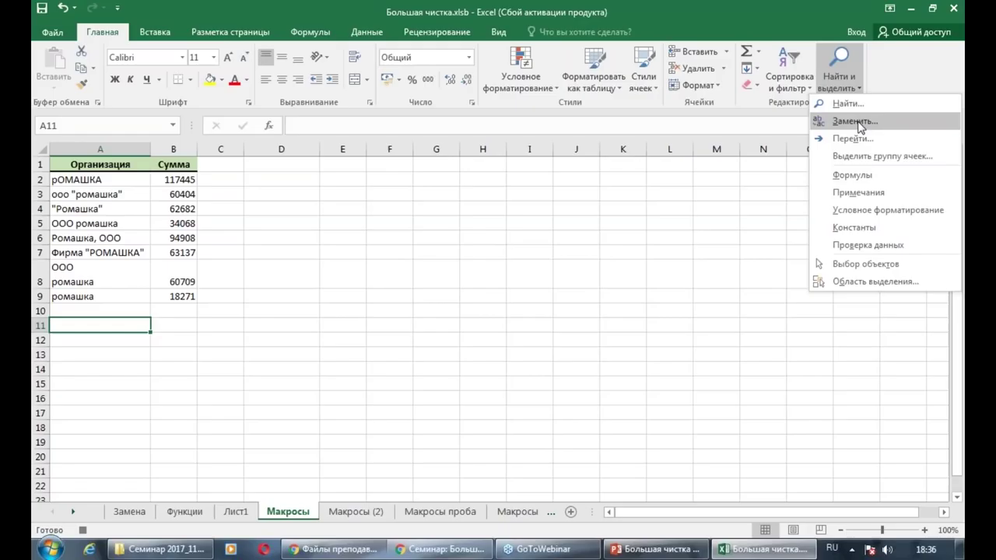
left_click(855, 121)
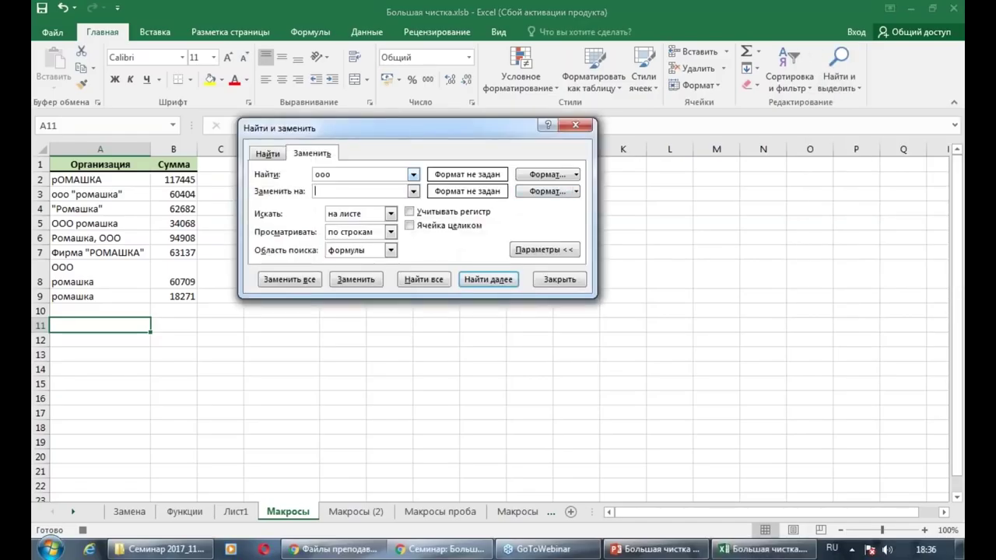
left_click(305, 282)
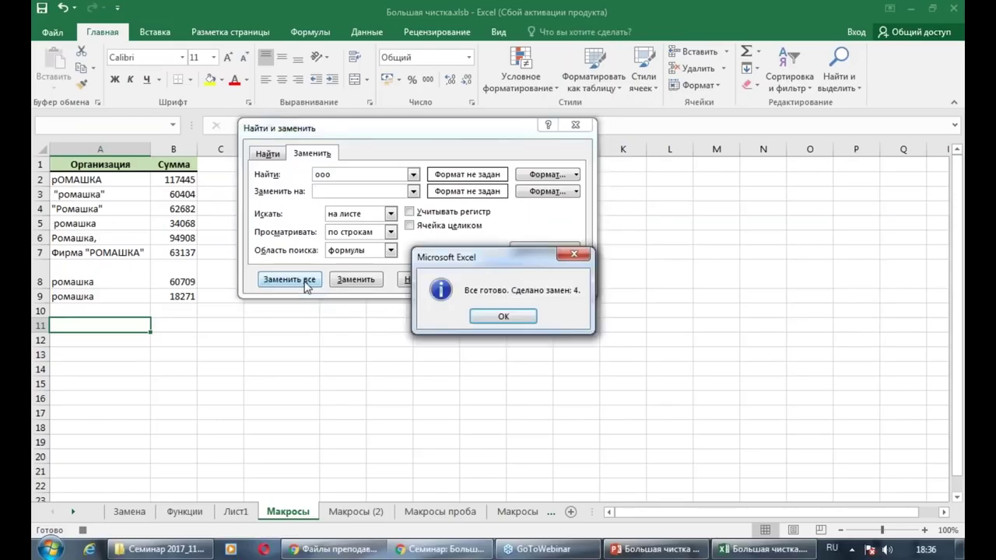
left_click(504, 319)
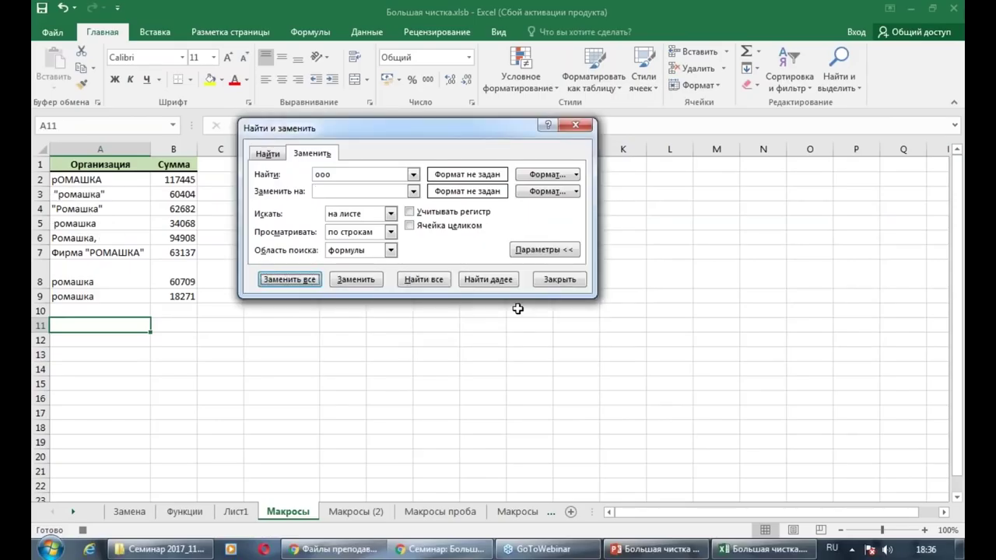
Remove all quotation marks, then the word Фирма, from the names with Replace All
left_click_drag(341, 174, 303, 174)
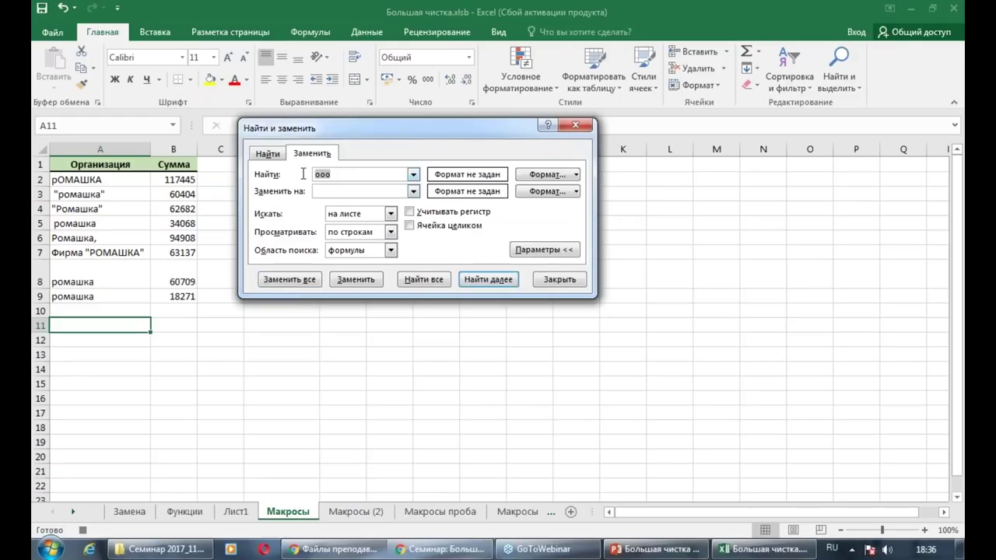
type("Э")
key("BackSpace")
left_click(307, 283)
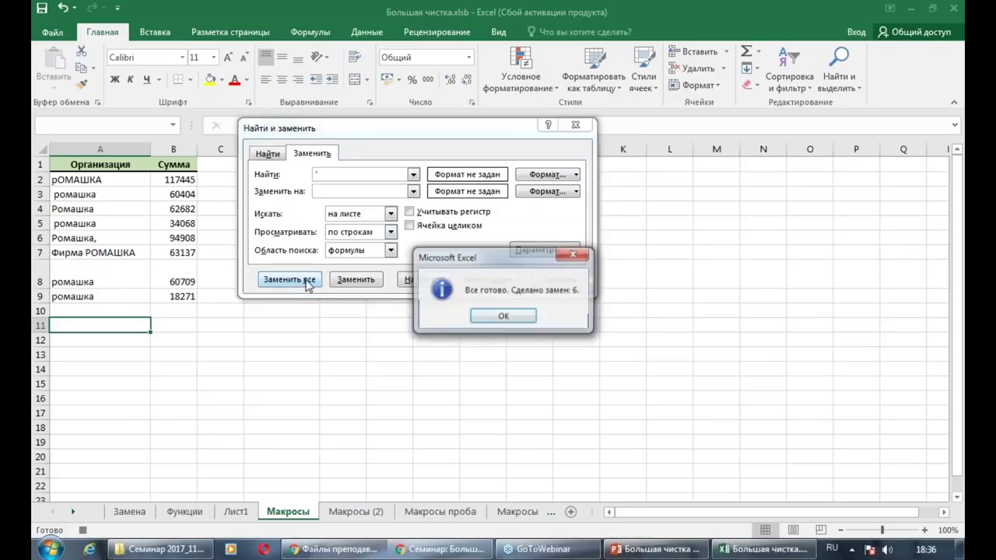
left_click(479, 314)
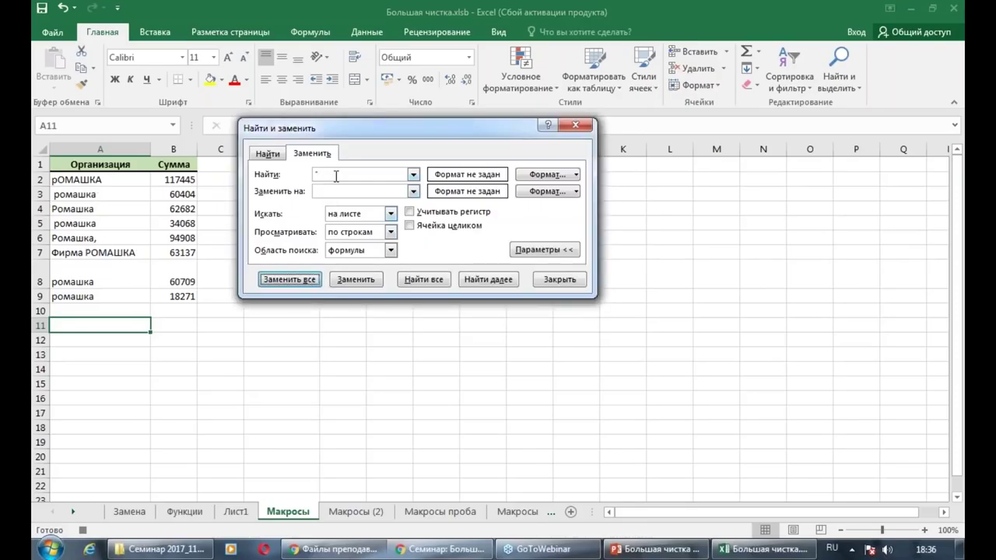
left_click_drag(337, 175, 294, 172)
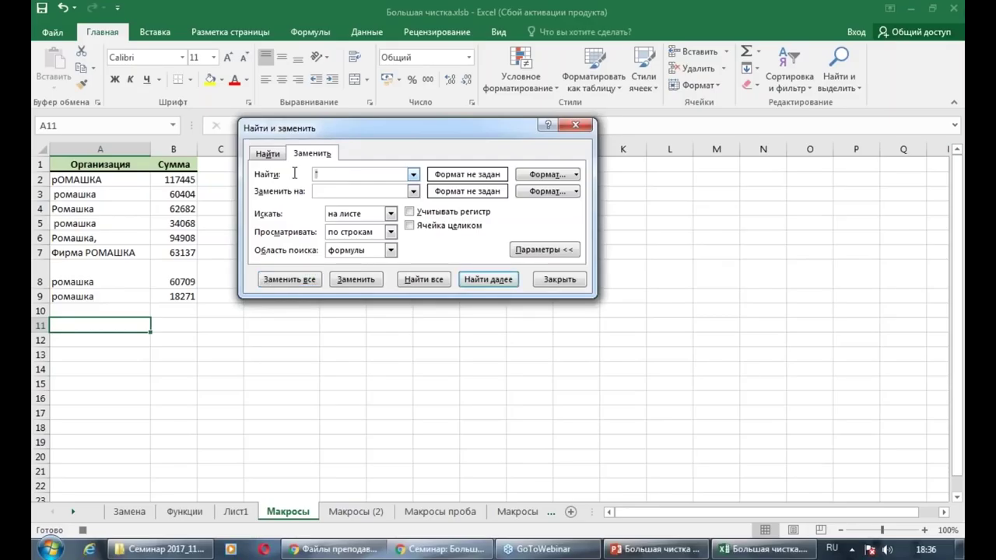
type("Фирма")
left_click(306, 284)
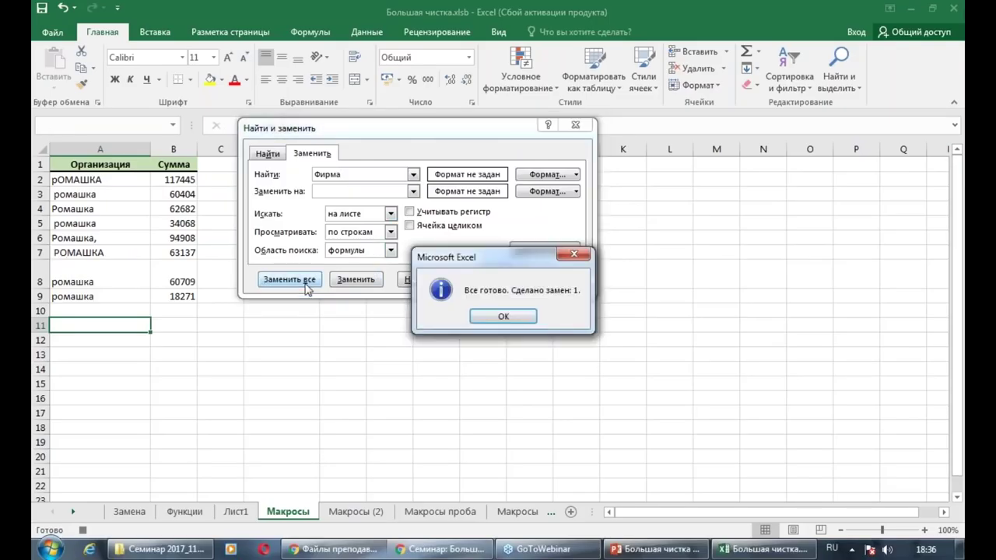
left_click(485, 319)
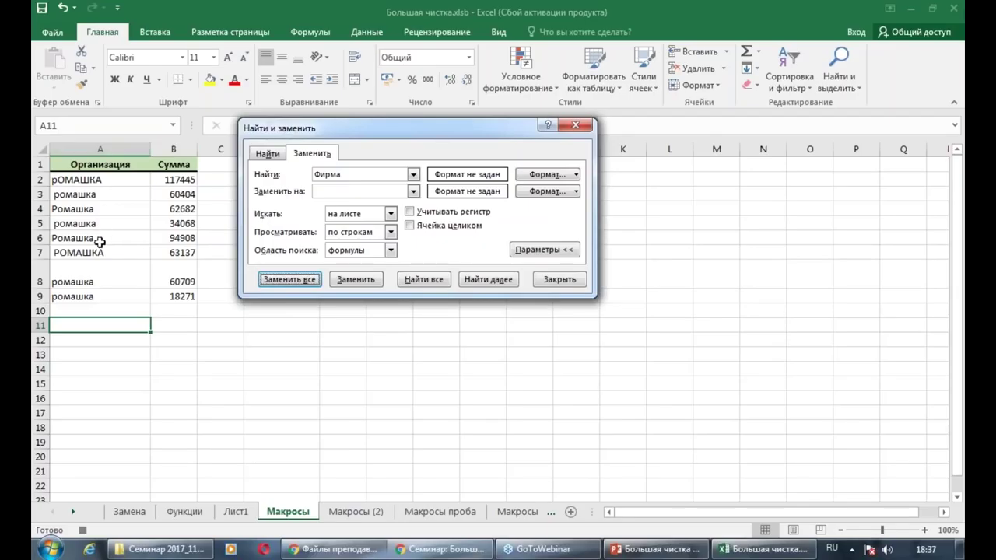
Replace all leftover commas in the names with nothing
left_click_drag(351, 176, 278, 172)
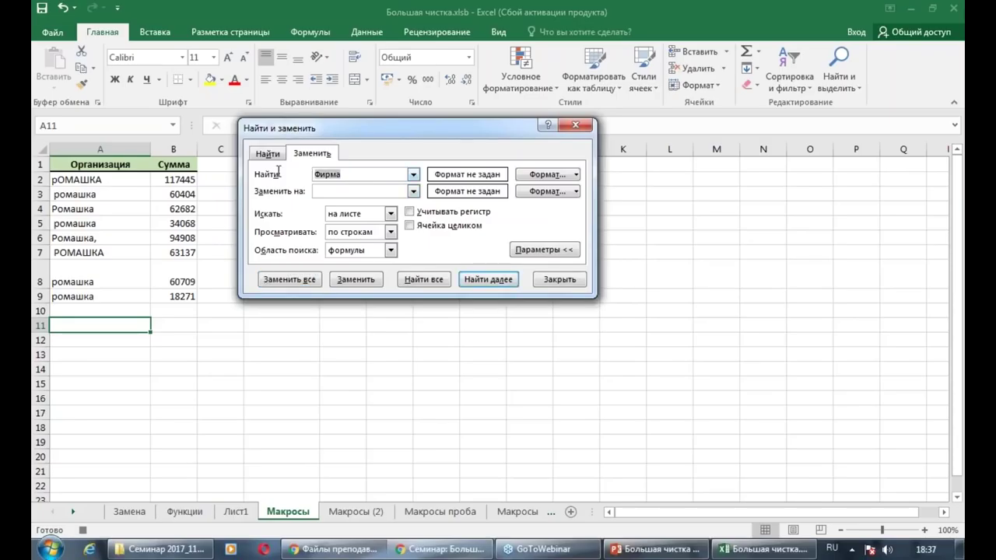
key("Delete")
key("BackSpace")
type(",")
left_click(314, 282)
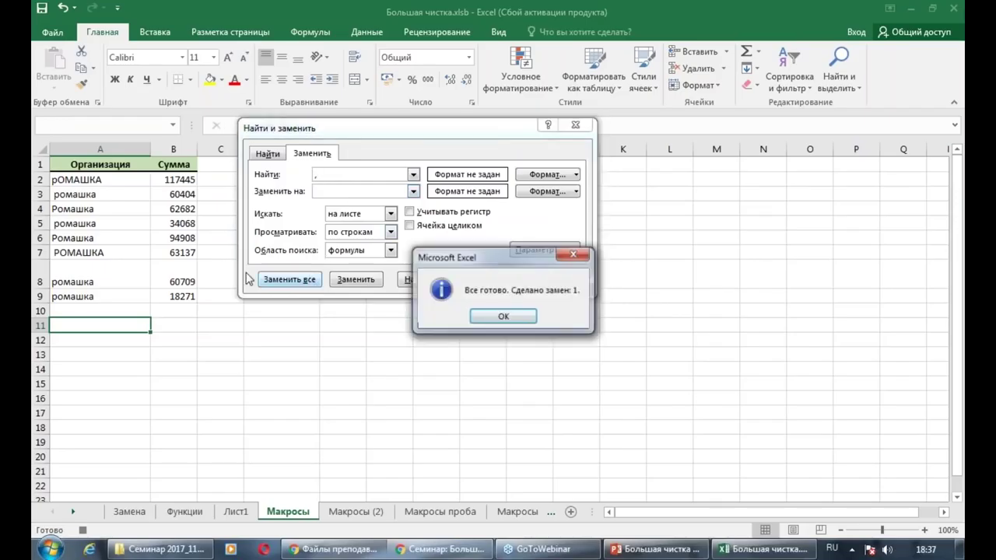
left_click(503, 319)
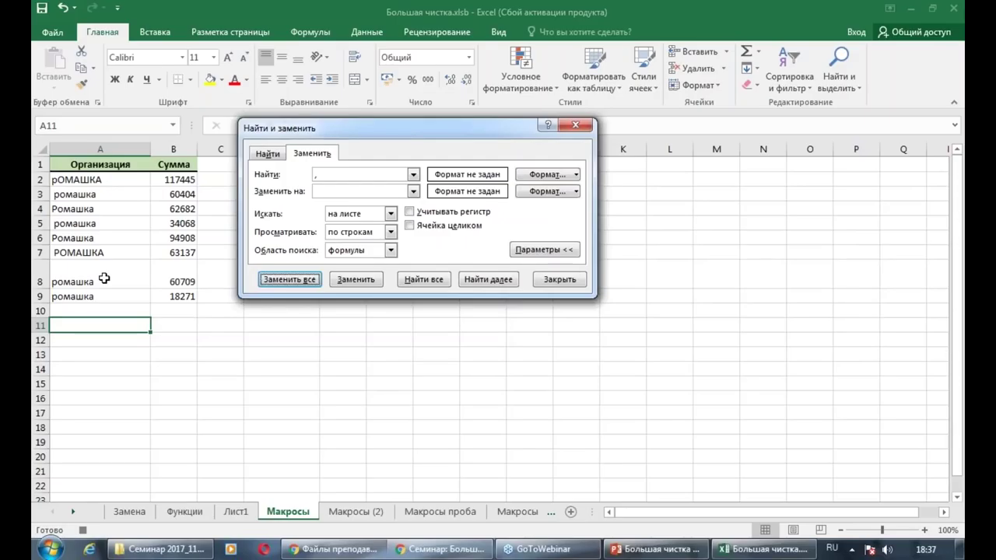
Replace every ромашка with РОМАШКА (7 replacements), close the dialog and stop recording
left_click(325, 174)
key("BackSpace")
type("О")
key("BackSpace")
key("BackSpace")
type("ромашка")
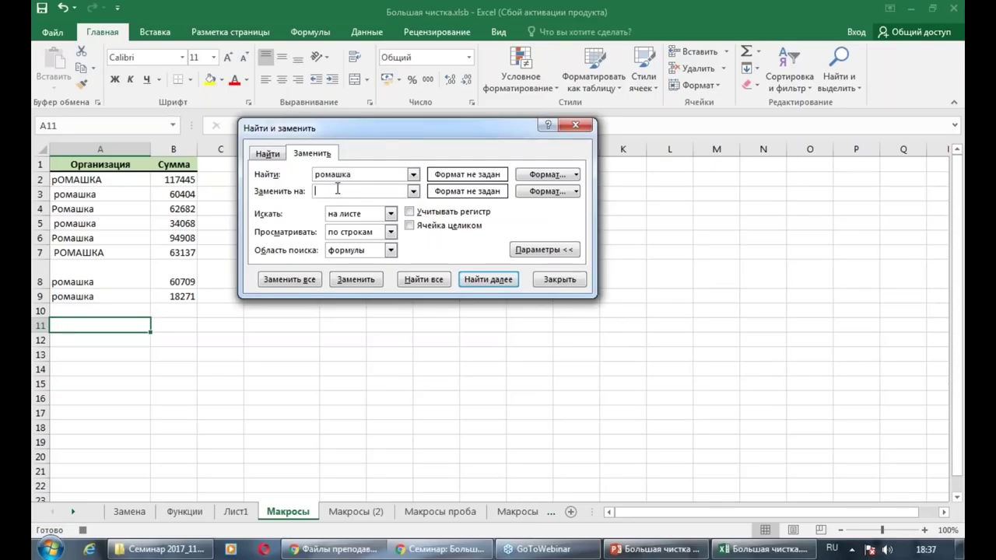
type("РОМАШКА")
left_click(311, 281)
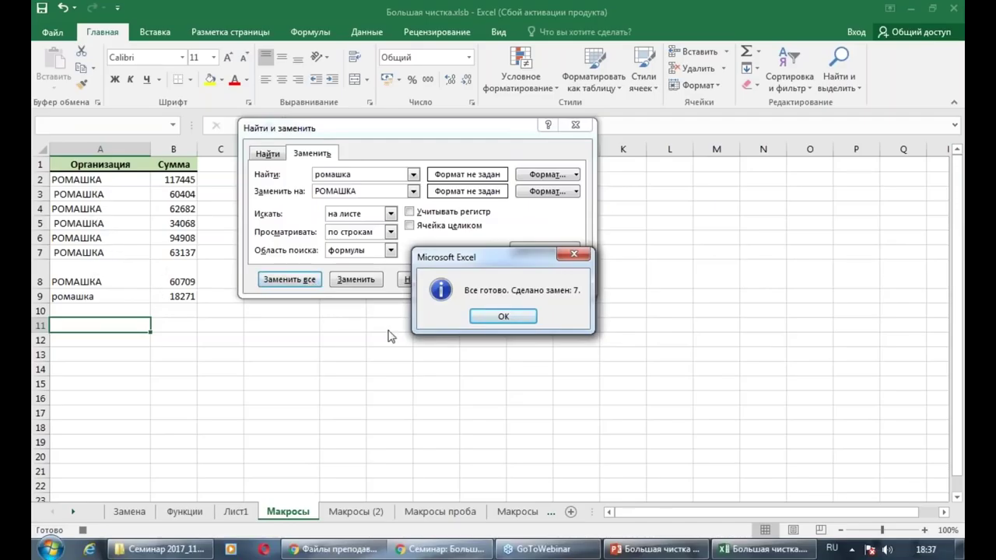
left_click(504, 318)
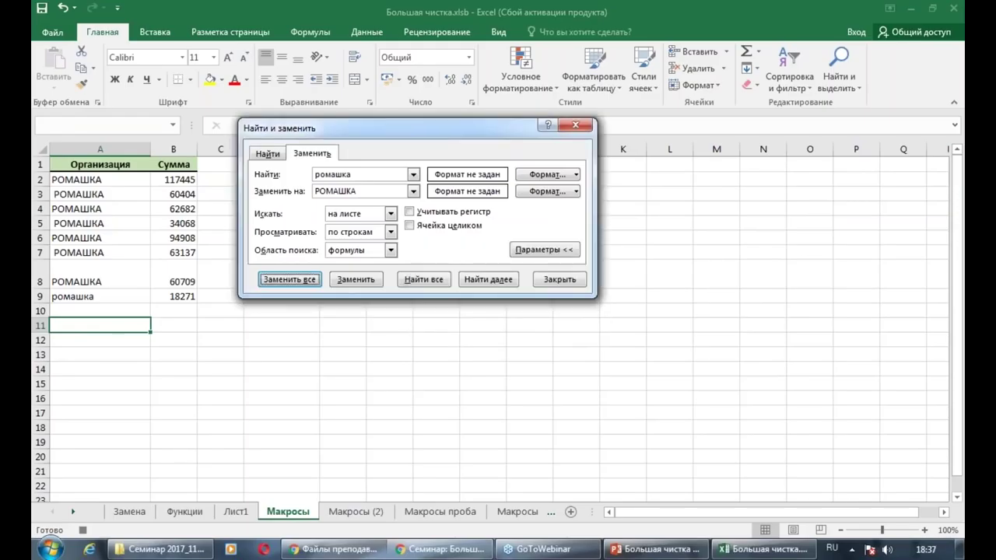
left_click(557, 279)
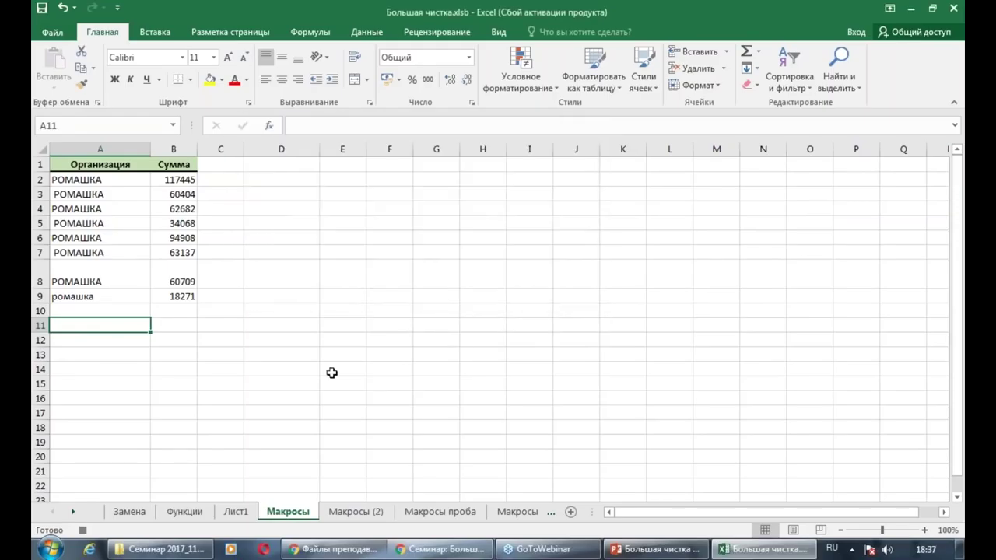
left_click(84, 530)
Undo the four replacements so column A again shows ооо "ромашка" and Фирма "РОМАШКА"
left_click(498, 32)
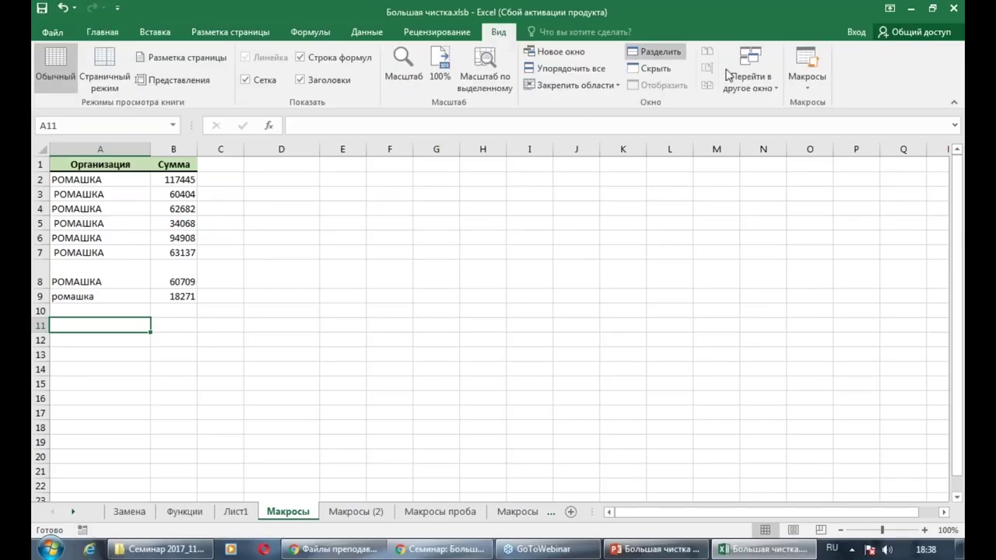
left_click(810, 88)
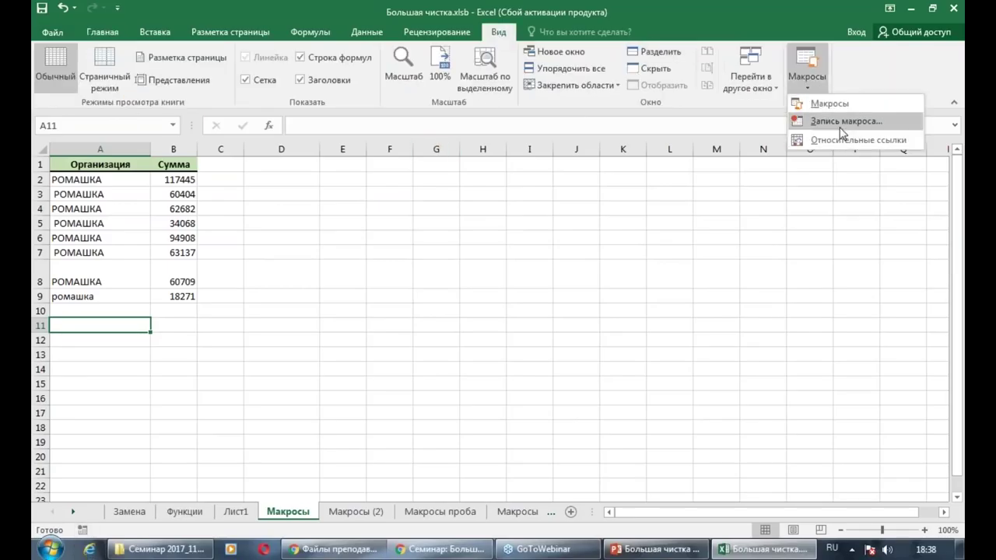
left_click(840, 123)
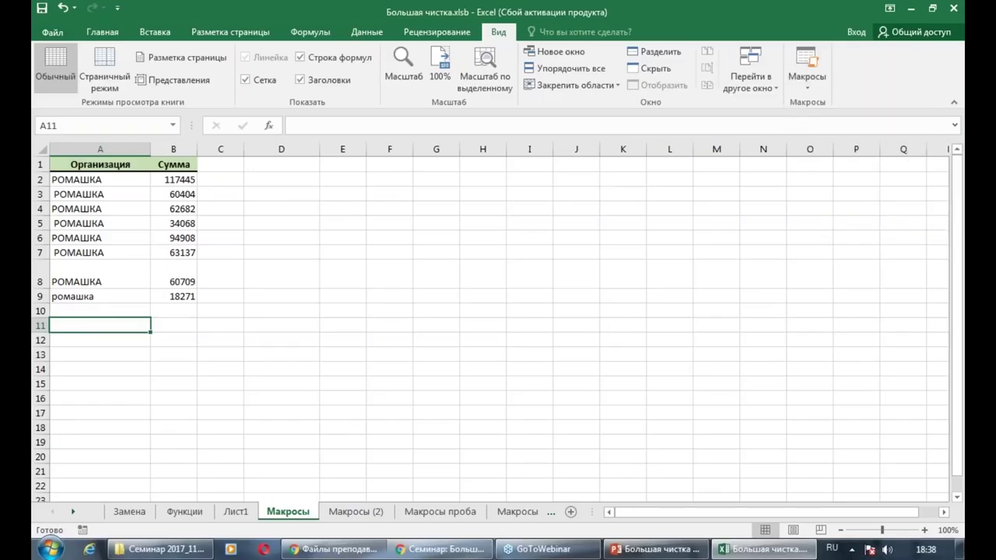
left_click(274, 352)
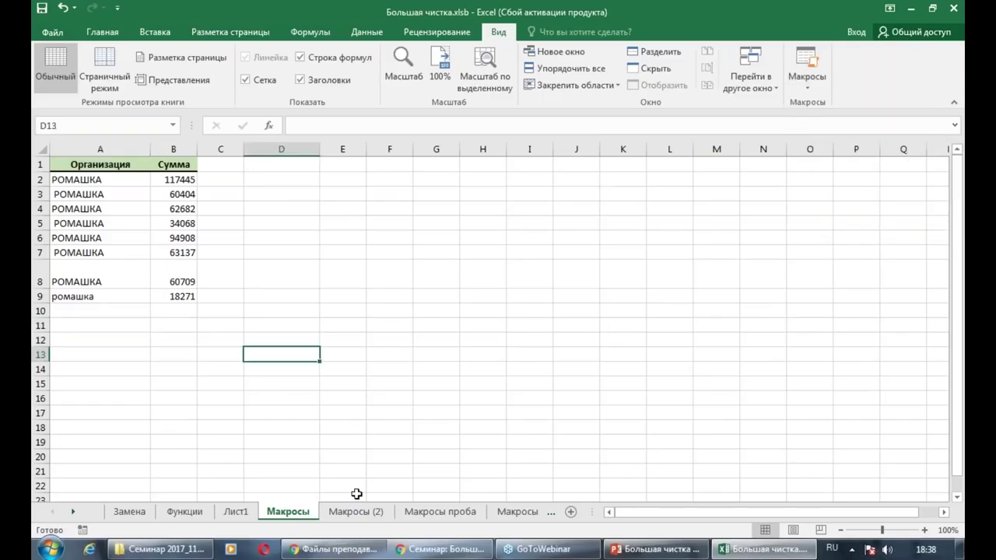
left_click(273, 237)
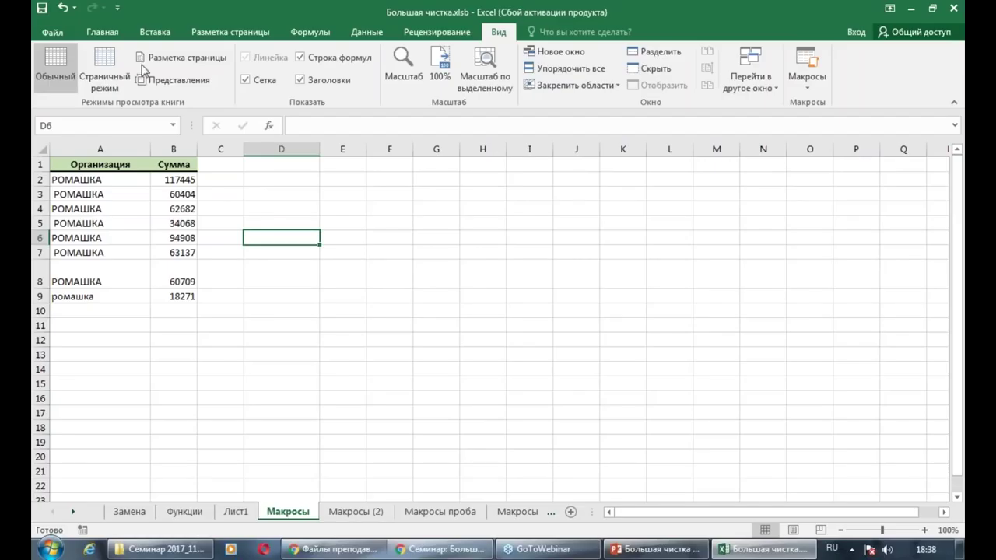
left_click(63, 9)
left_click(63, 9)
left_click(63, 10)
left_click(63, 9)
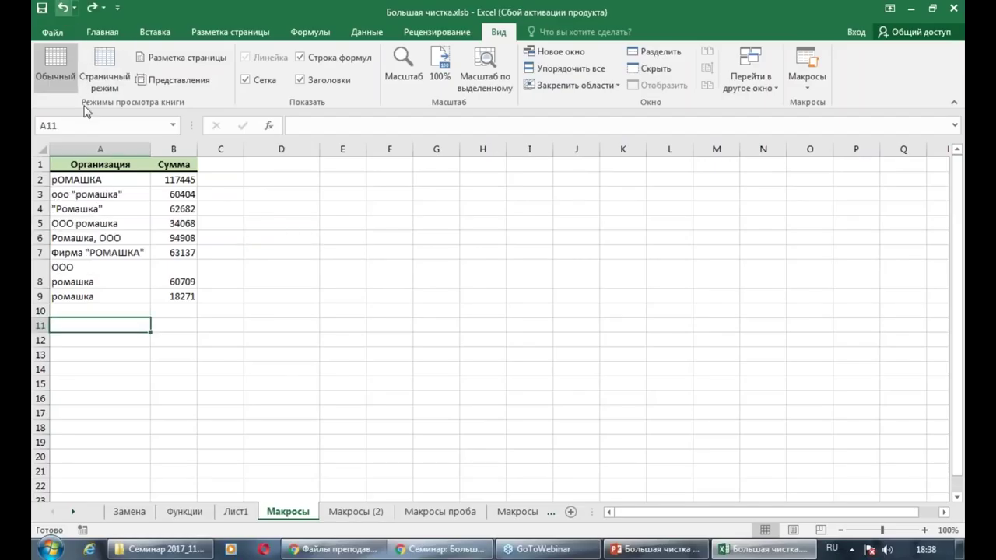
left_click(115, 211)
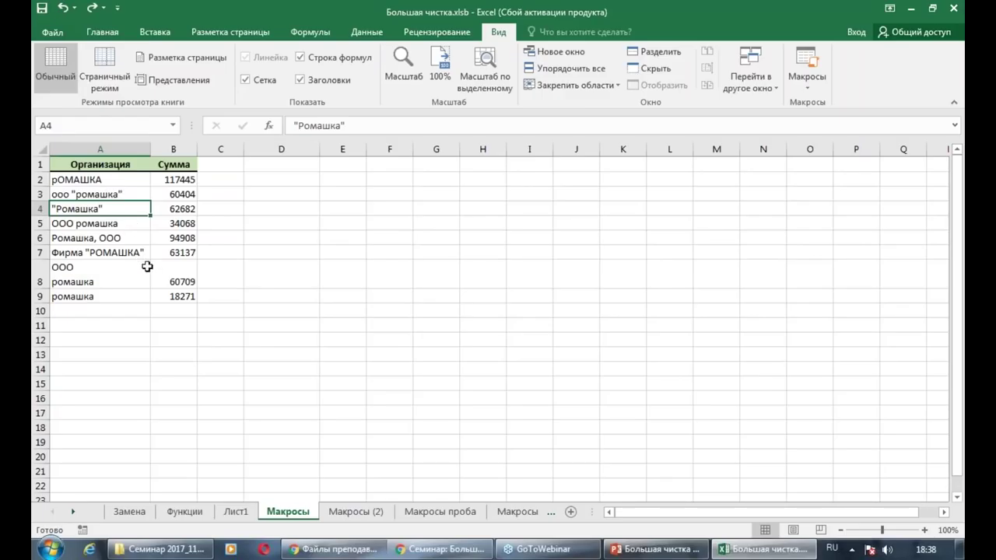
left_click(131, 311)
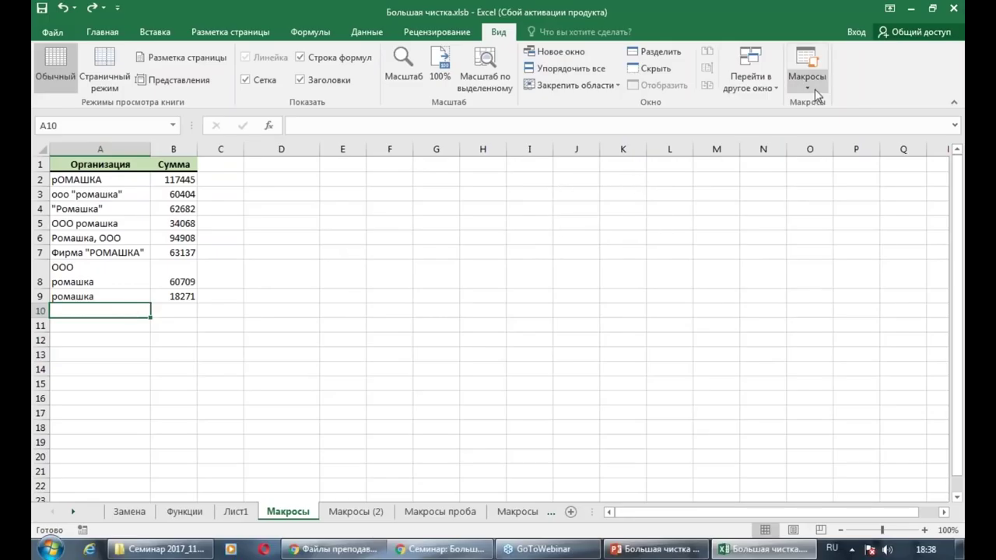
Run МакросИсправлениеТекста from the Macros list, turning most names back into РОМАШКА
left_click(818, 94)
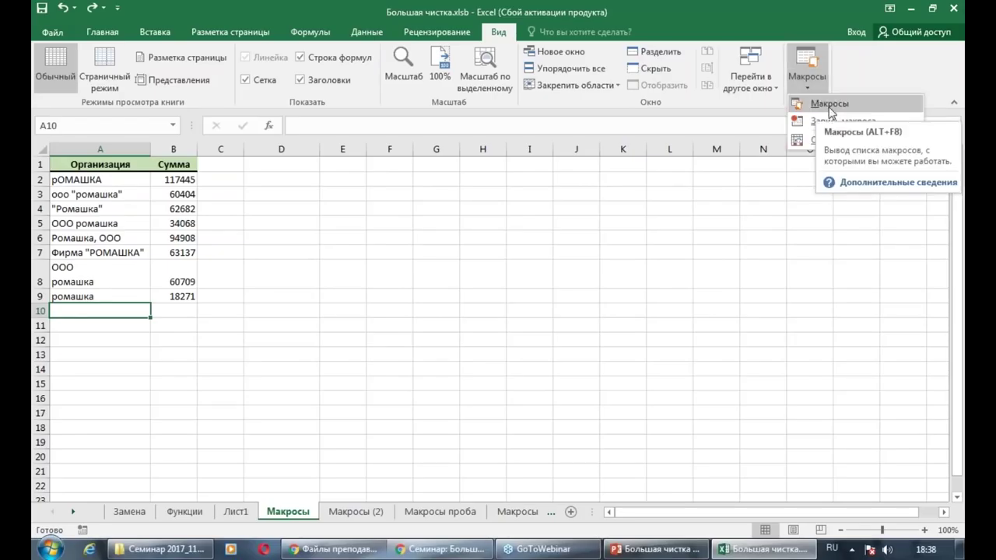
left_click(830, 108)
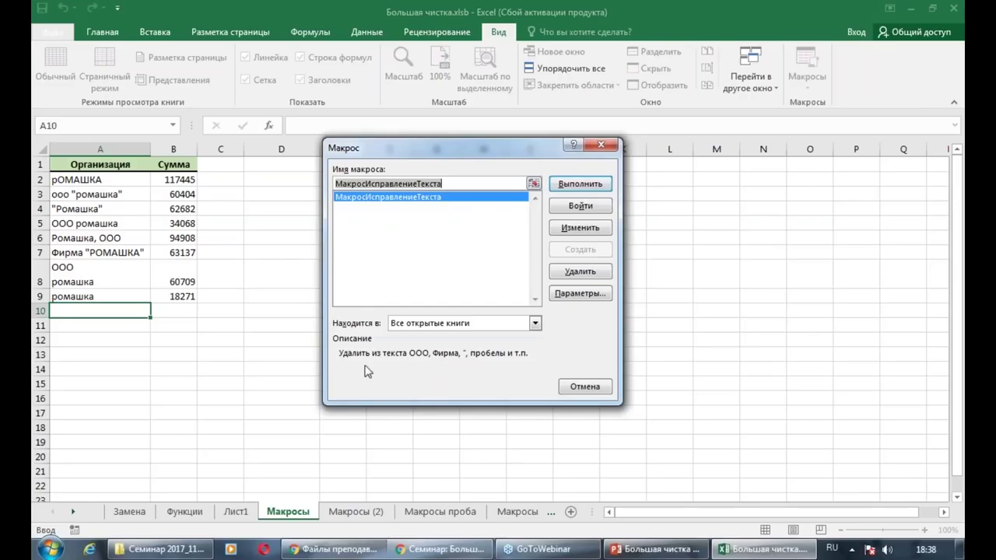
left_click(581, 185)
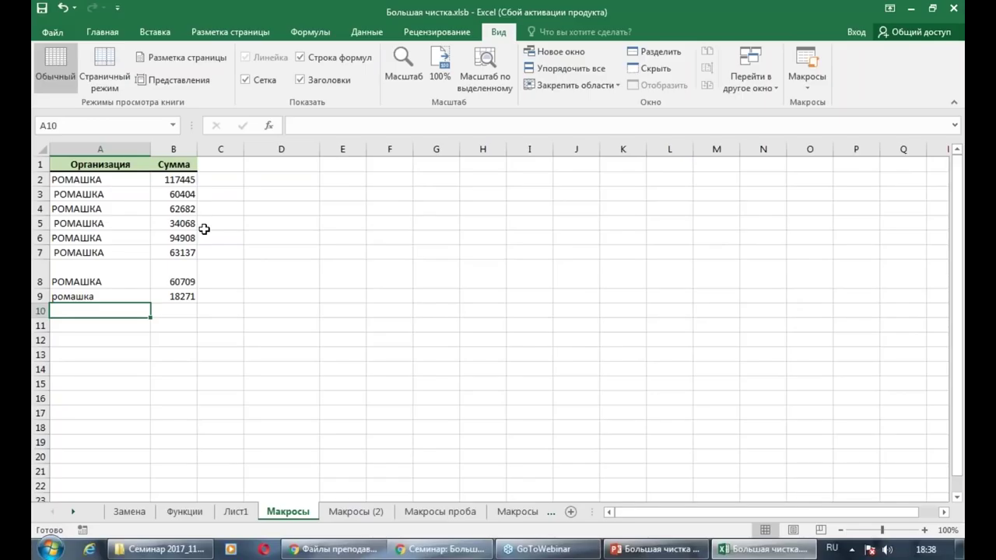
On the Макросы (2) sheet, change cell A5 to Компания {ромашка}
left_click(354, 512)
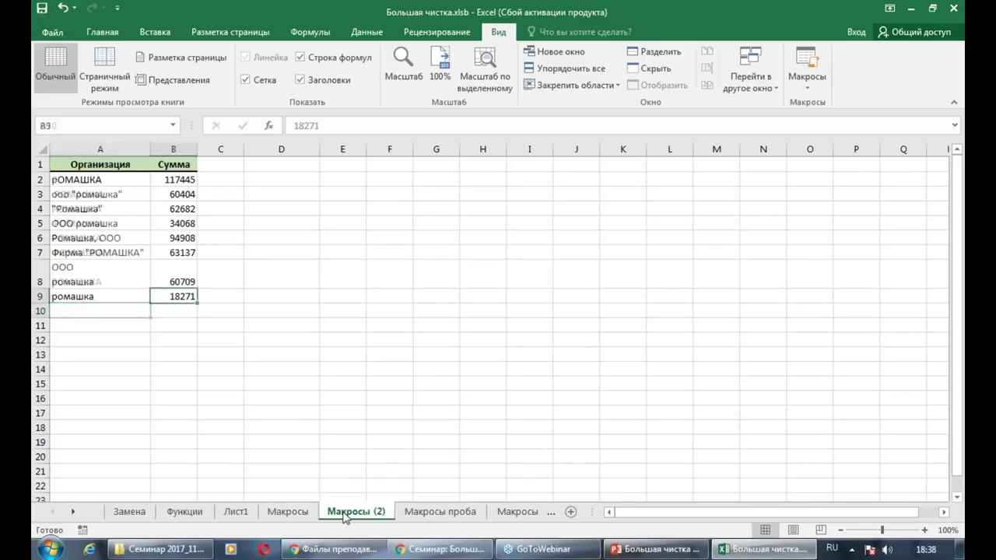
left_click(89, 253)
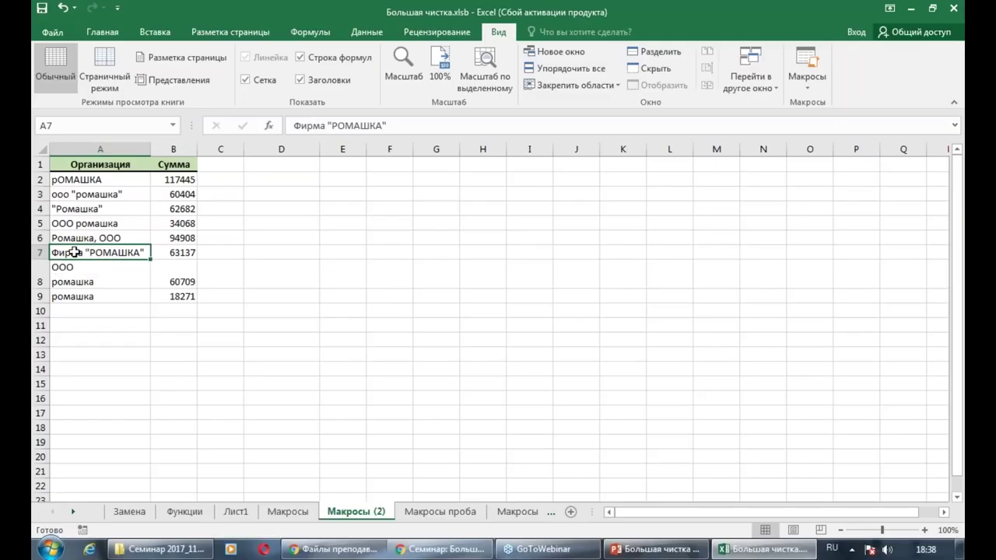
left_click(67, 223)
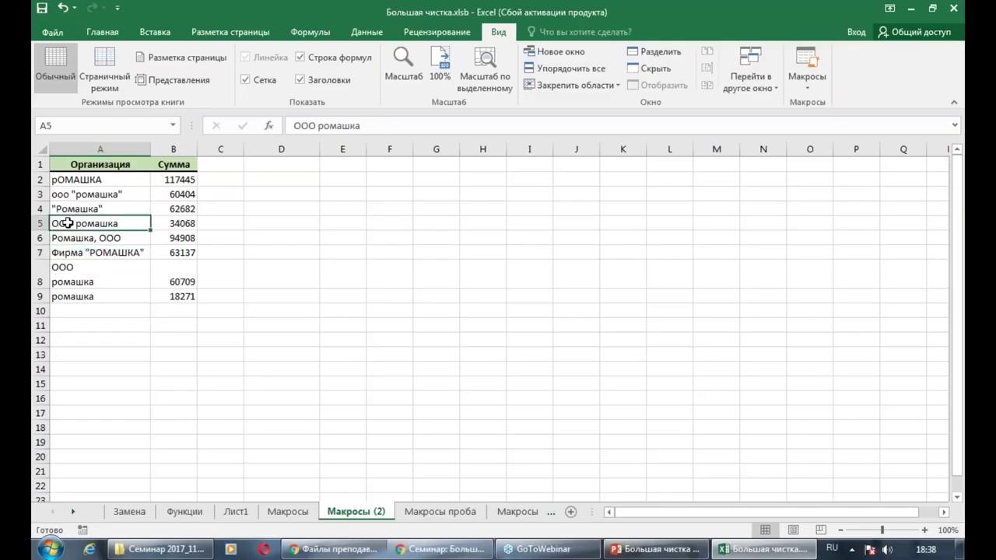
double_click(65, 223)
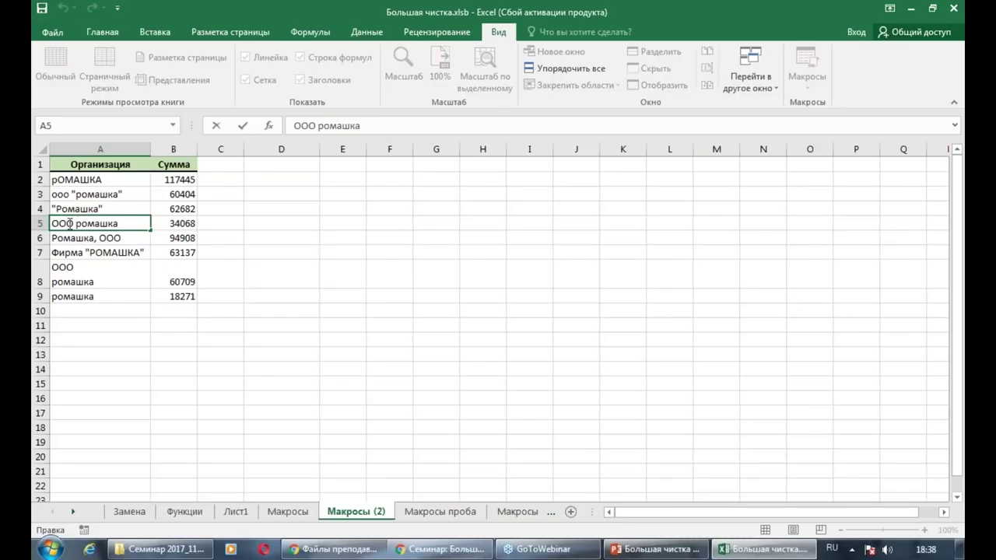
left_click_drag(73, 223, 52, 223)
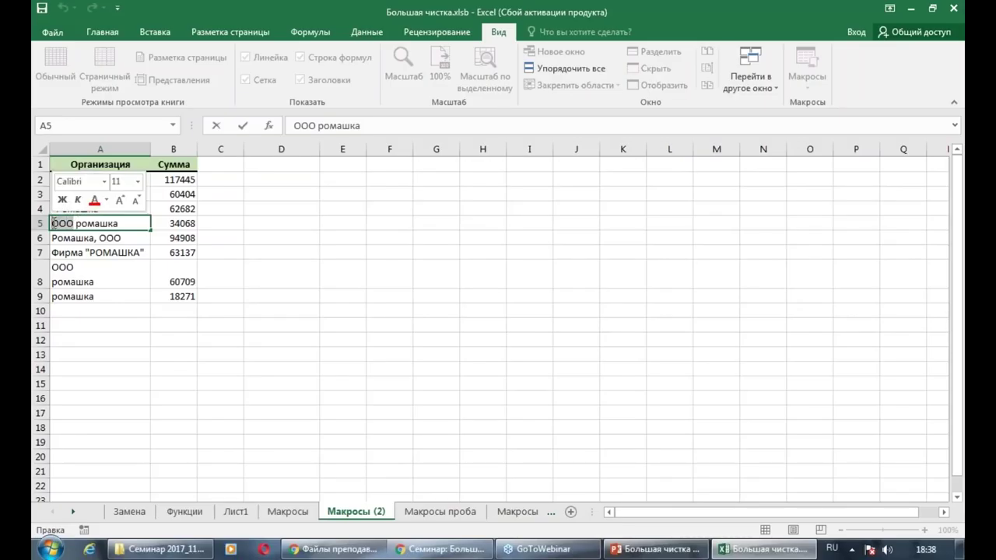
type("Компания")
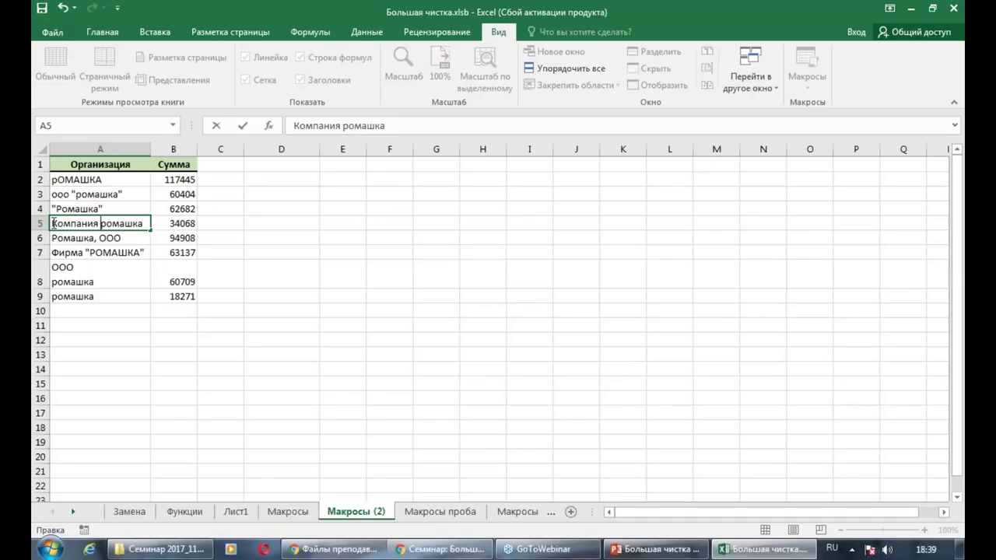
type("Х")
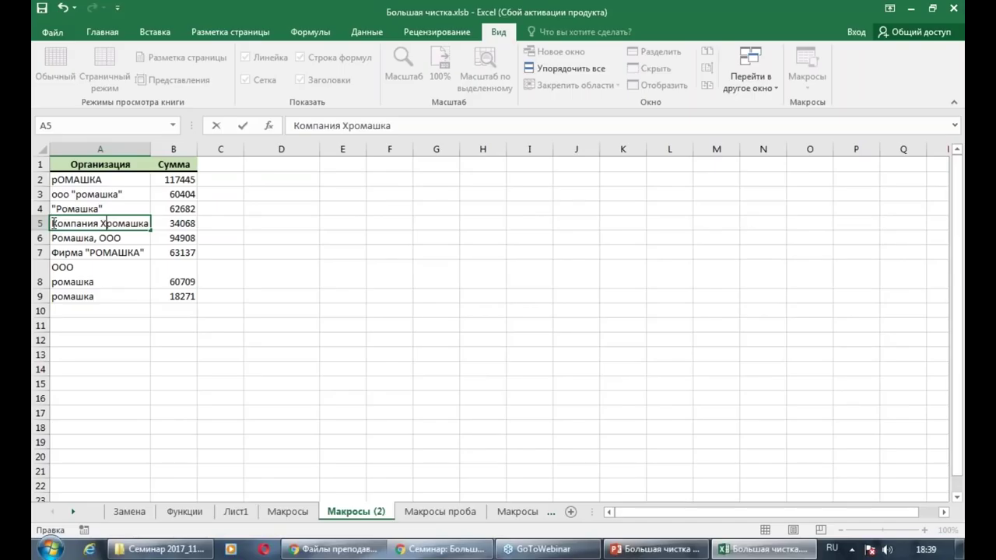
key("BackSpace")
key("alt+shift")
type("{")
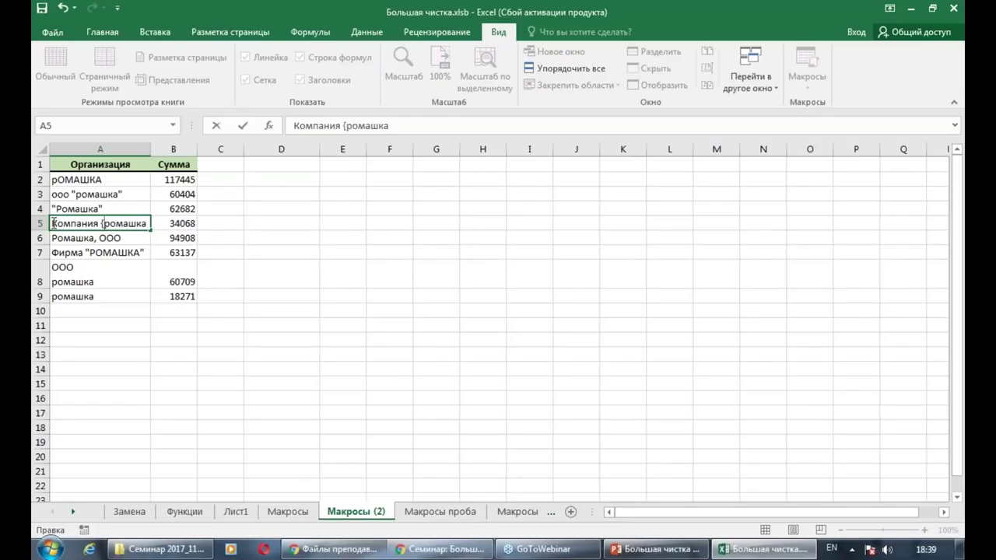
key("End")
type("}")
key("Return")
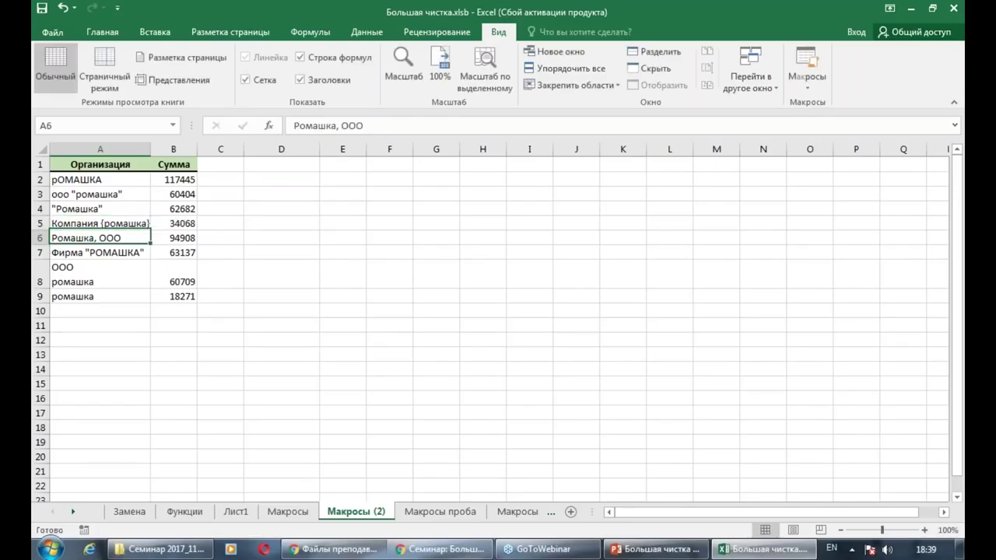
Widen column A so the full organisation names fit, then check the entries
left_click(109, 280)
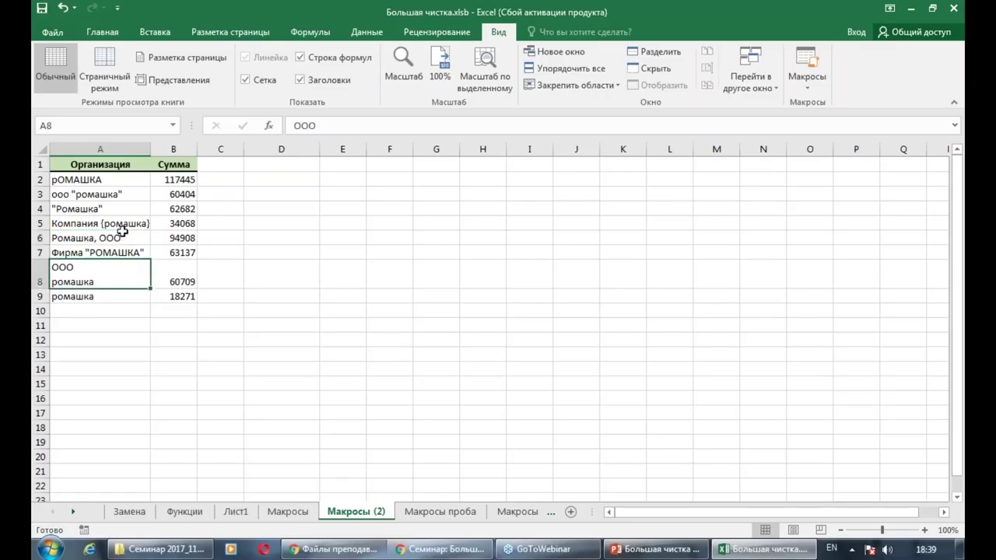
left_click_drag(152, 160, 165, 160)
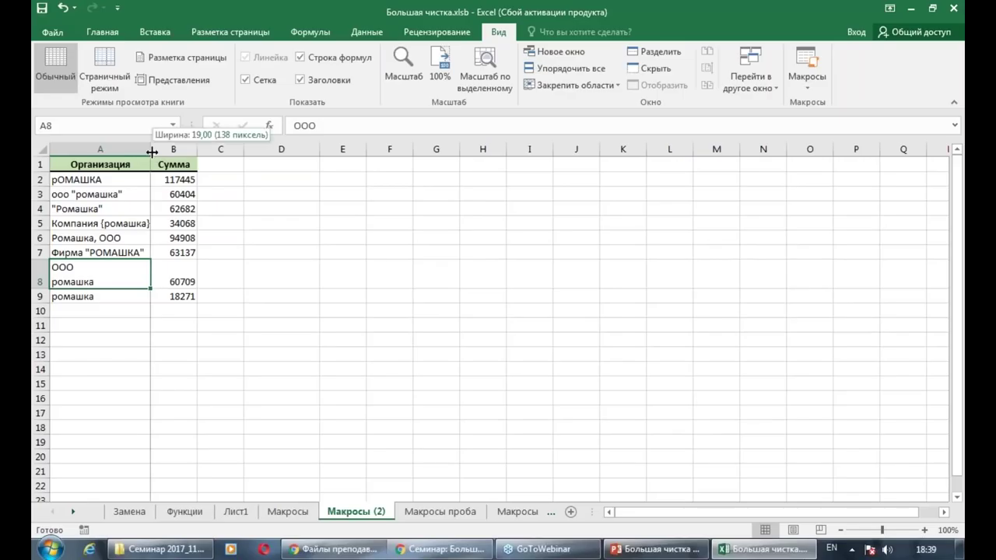
left_click(94, 223)
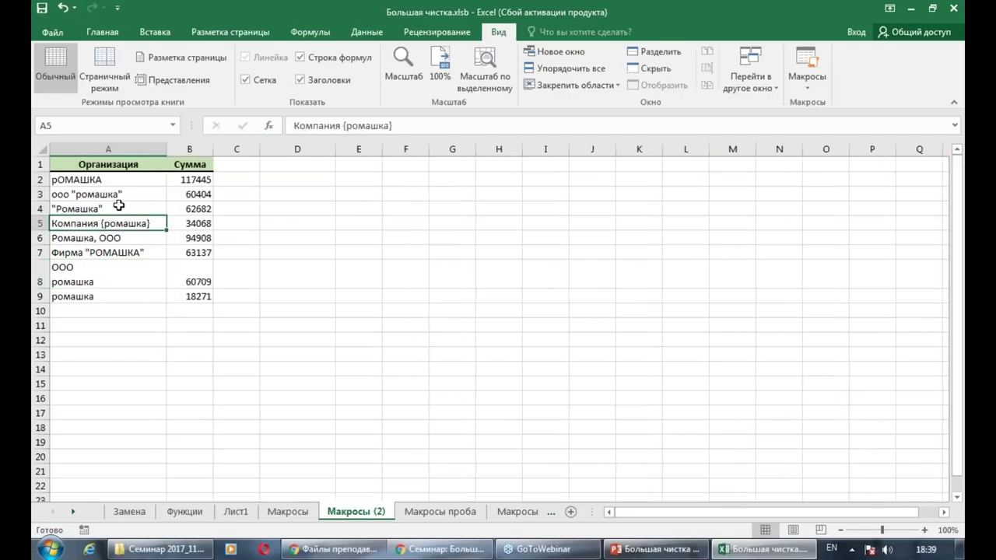
key("Down")
key("Down")
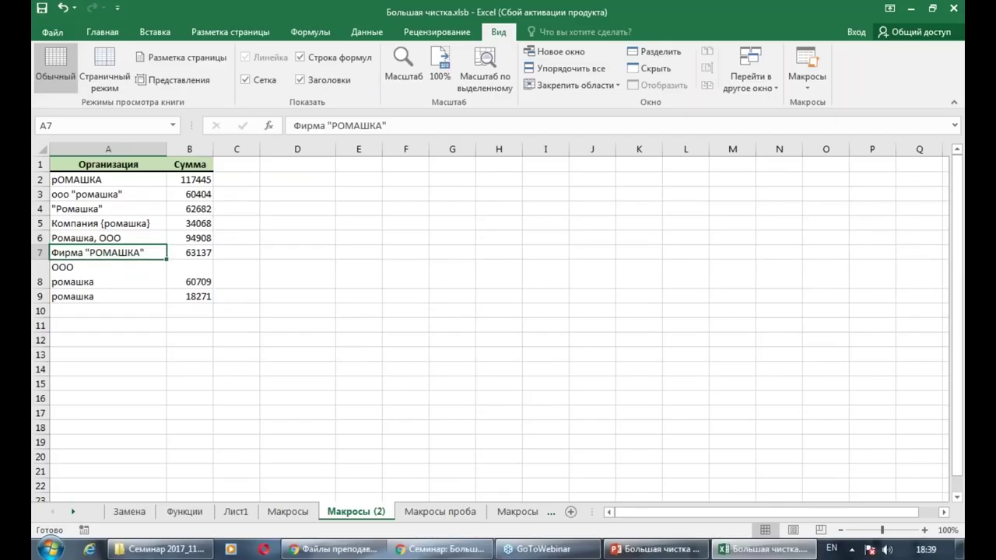
Edit МакросИсправлениеТекста from the Macros list to see its Cells.Replace code in Module1
left_click(812, 95)
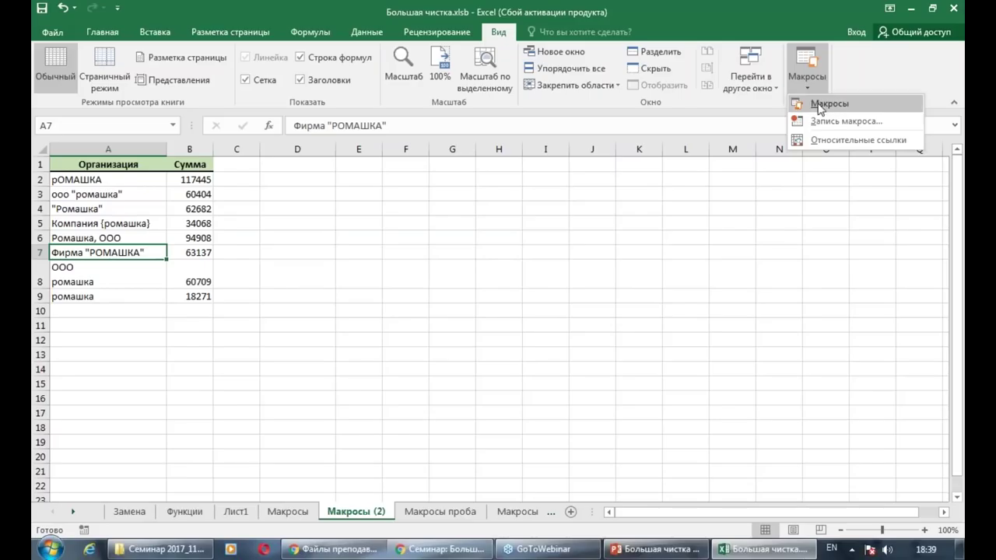
left_click(820, 109)
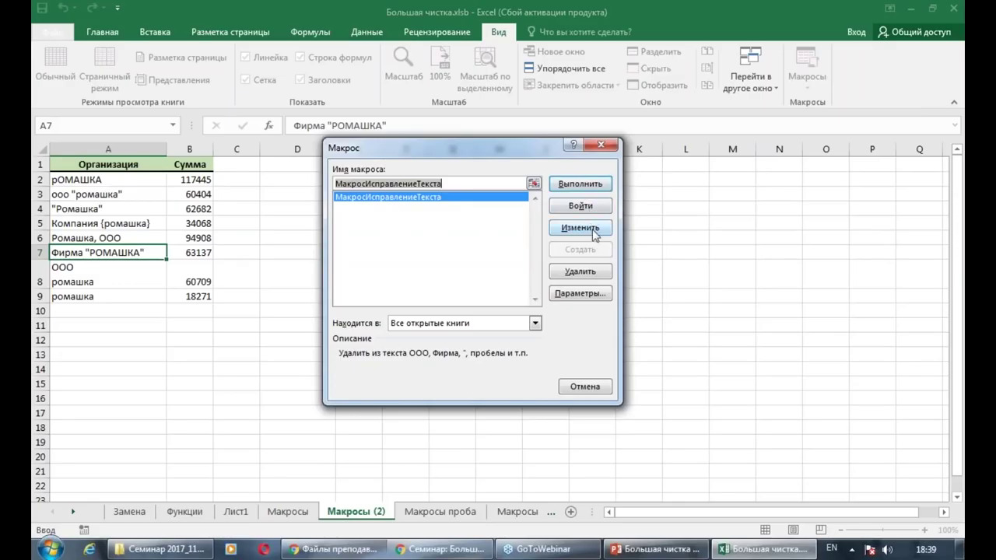
left_click(593, 231)
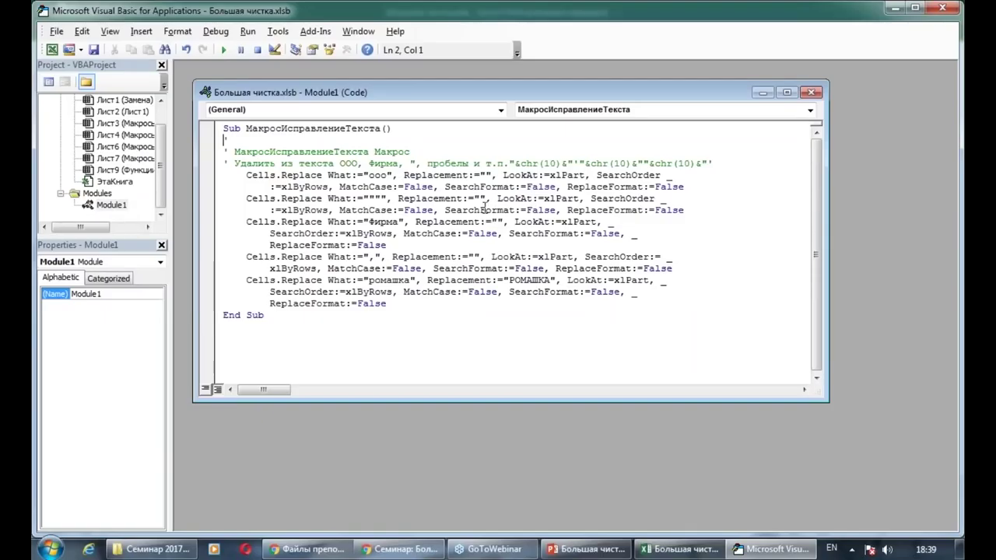
Enlarge the code font in Editor Format options and maximize the Module1 code window
left_click(282, 34)
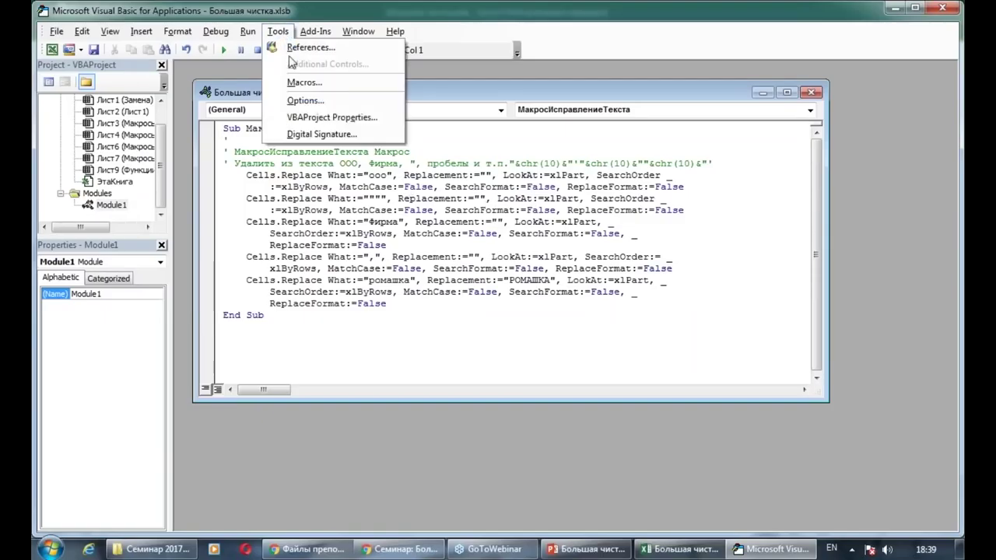
left_click(300, 100)
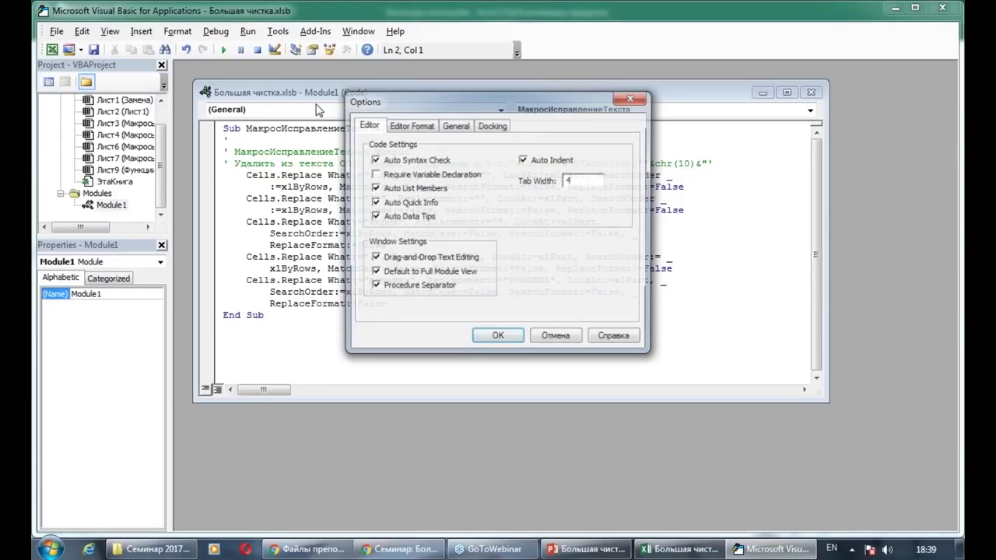
left_click(432, 129)
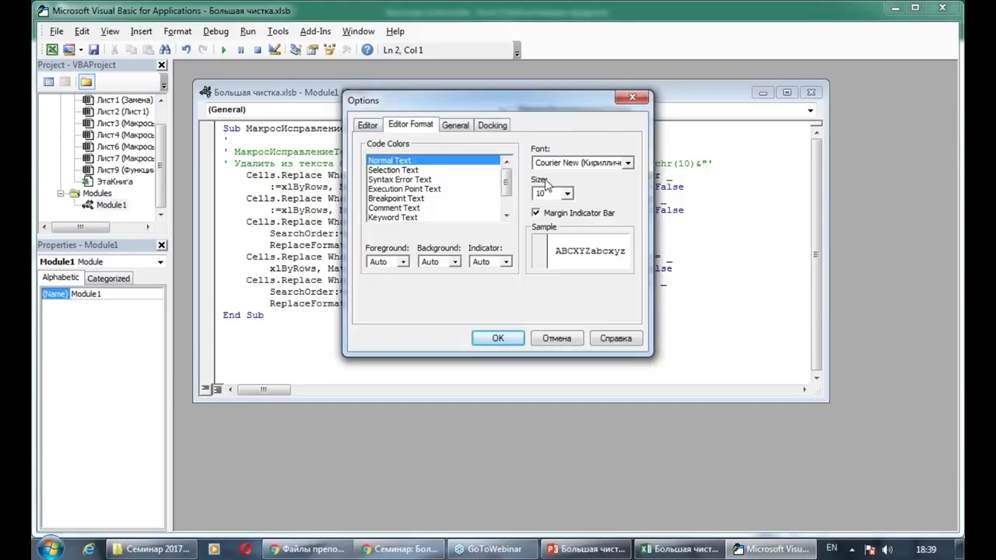
left_click(568, 194)
left_click(560, 234)
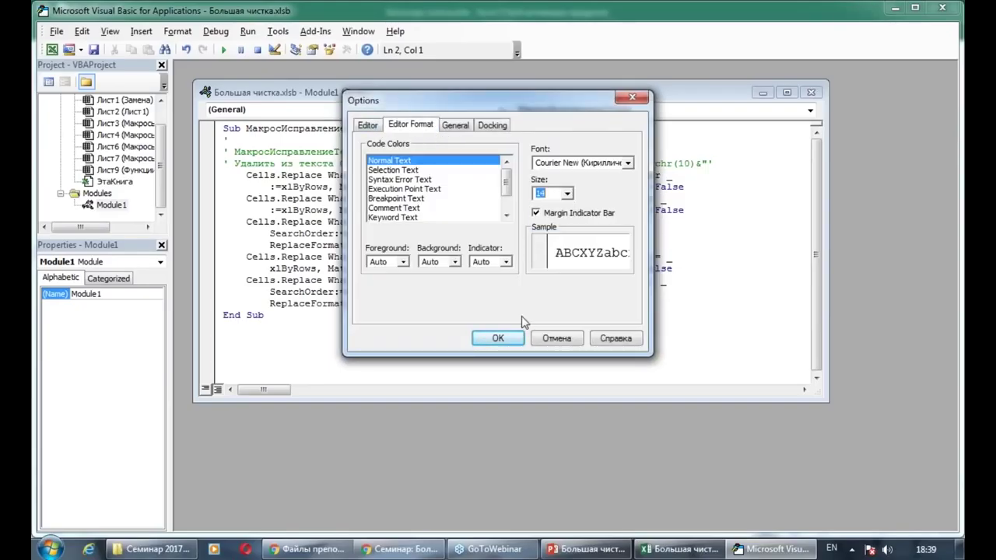
left_click(505, 338)
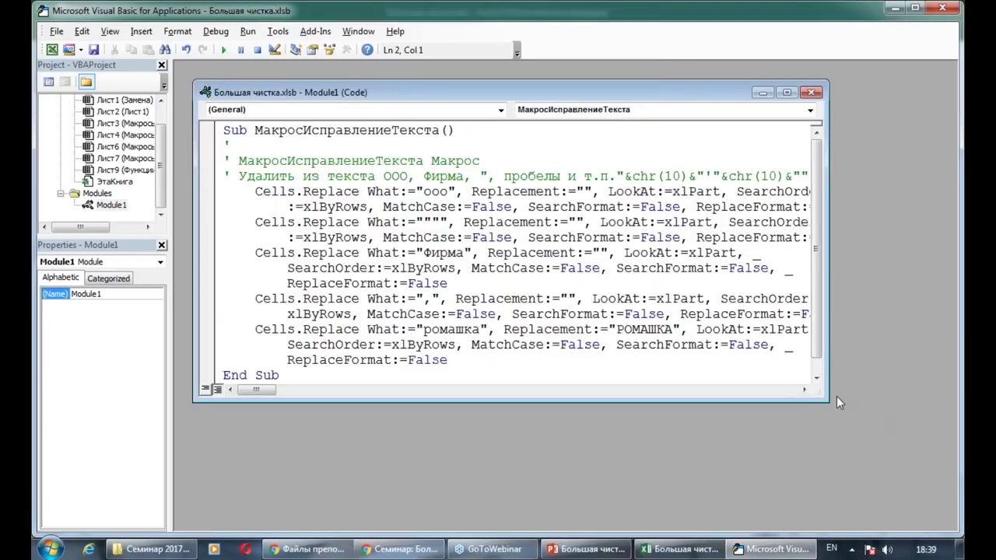
mouse_move(829, 401)
left_mouse_down()
mouse_move(916, 459)
mouse_move(953, 465)
left_mouse_up()
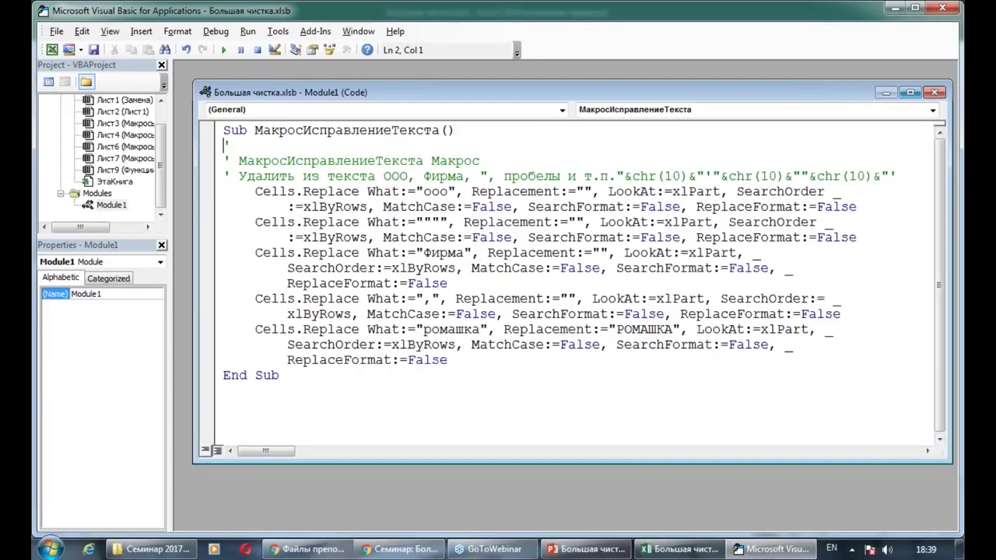
left_click(910, 93)
Insert a blank line after each Cells.Replace statement, including the Фирма and comma ones
left_click(591, 356)
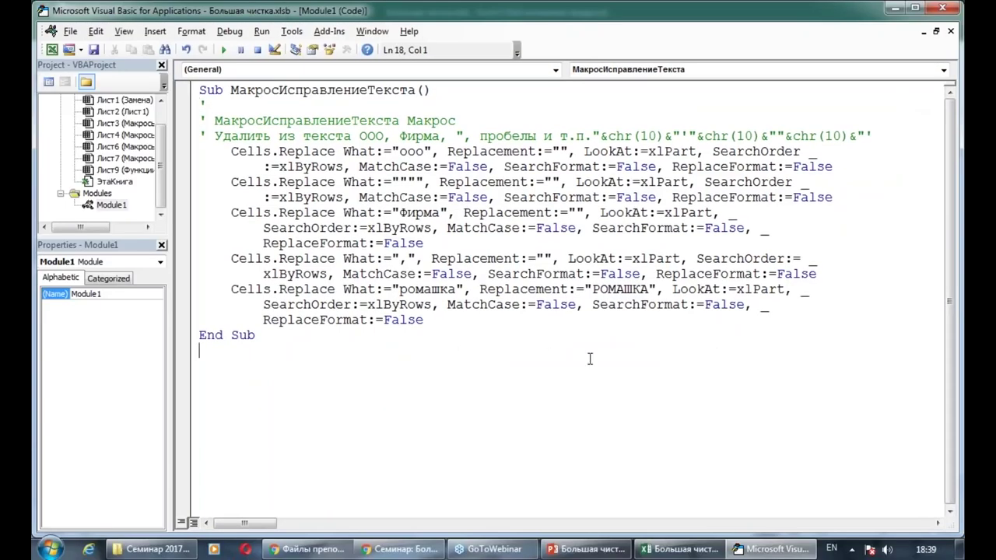
left_click(848, 150)
left_click(842, 165)
key("Return")
left_click(842, 213)
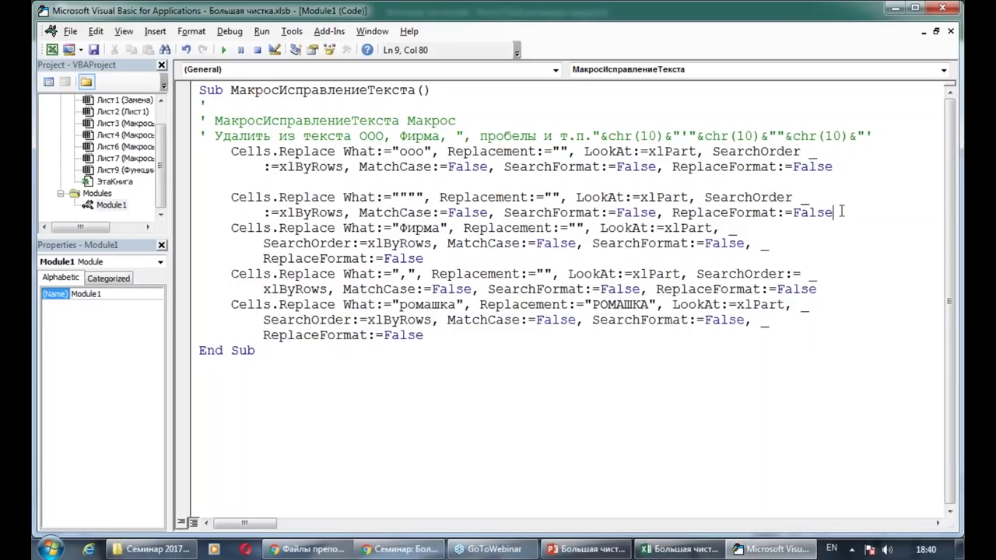
key("Return")
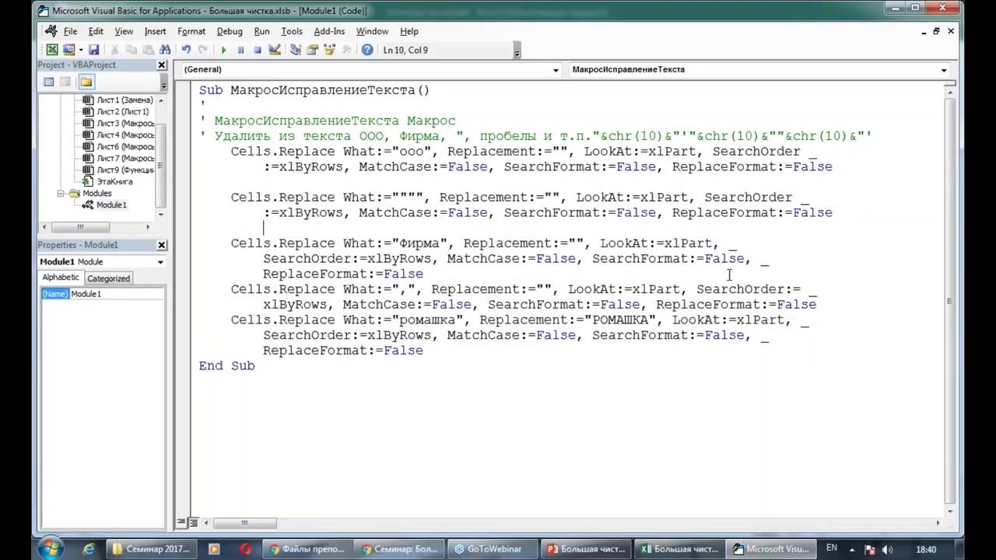
left_click(638, 274)
key("Return")
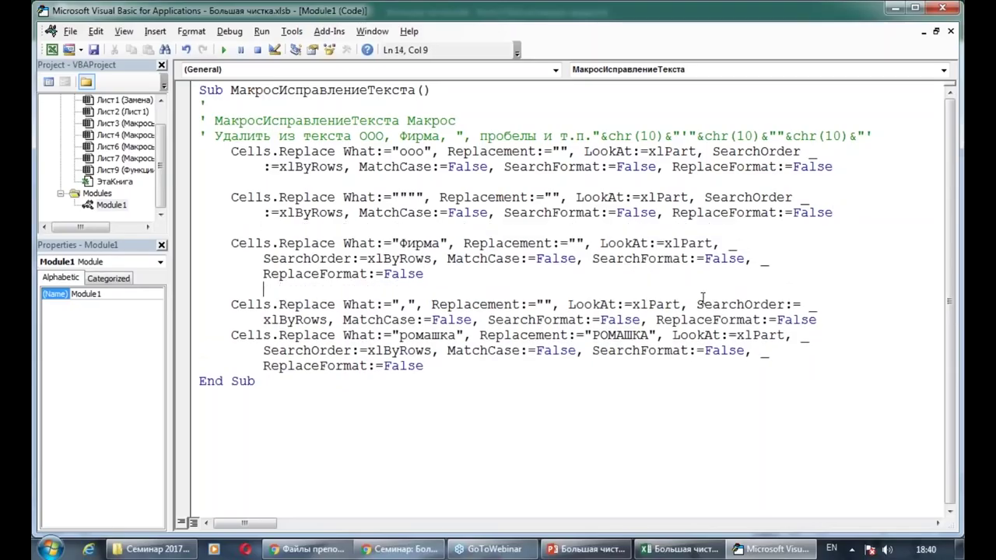
left_click(822, 320)
key("Return")
left_click(789, 428)
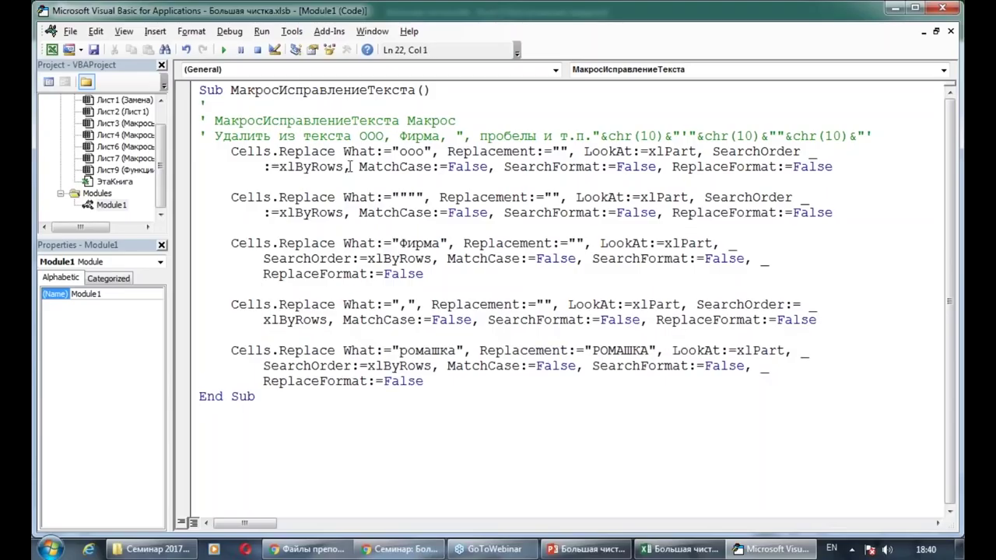
Highlight the Replace method, ooo search text, quote search and empty replacement arguments to explain them
left_click(288, 320)
left_click(305, 152)
double_click(305, 152)
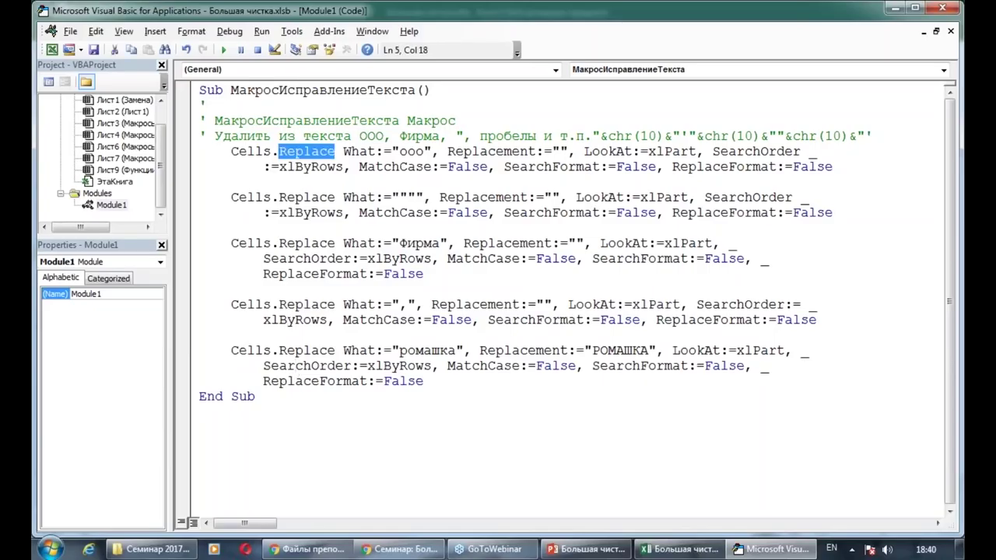
double_click(359, 152)
double_click(413, 152)
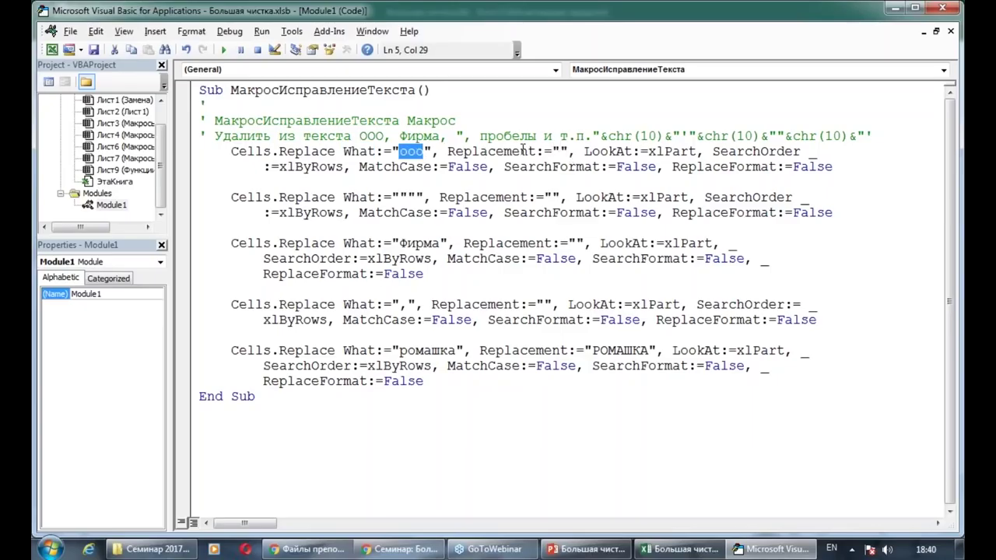
left_click_drag(448, 152, 569, 153)
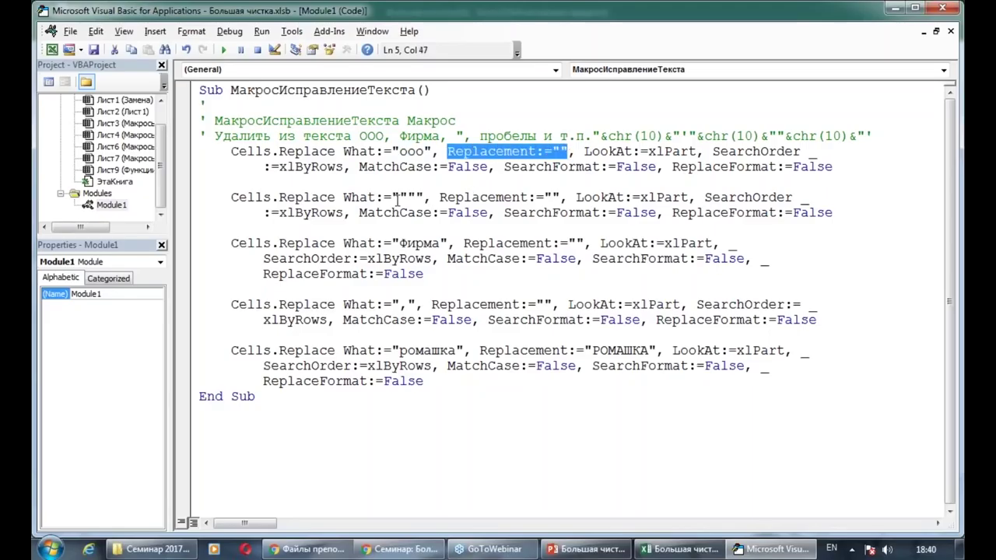
left_click_drag(399, 198, 409, 198)
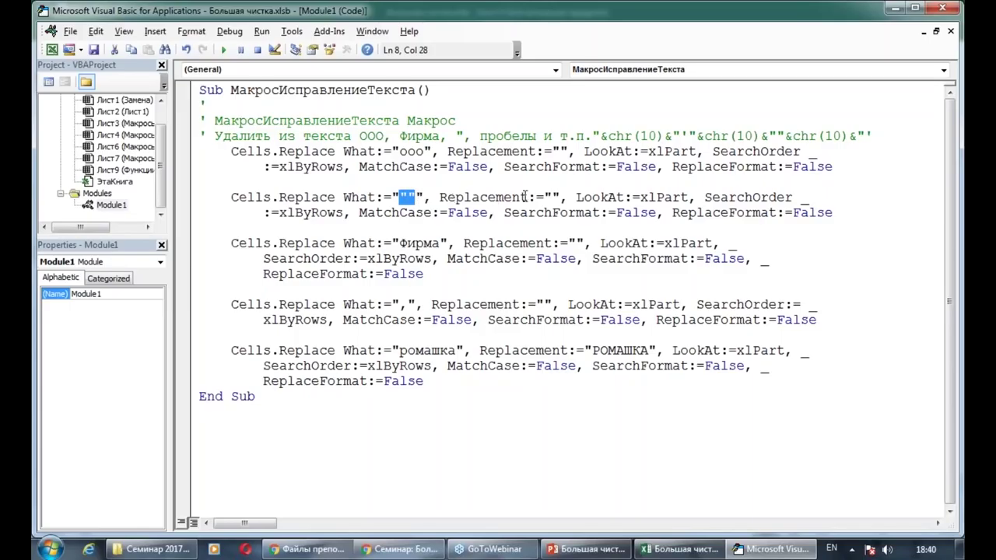
left_click(552, 197)
Highlight the Фирма, comma and ромашка search texts and the РОМАШКА replacement
double_click(432, 244)
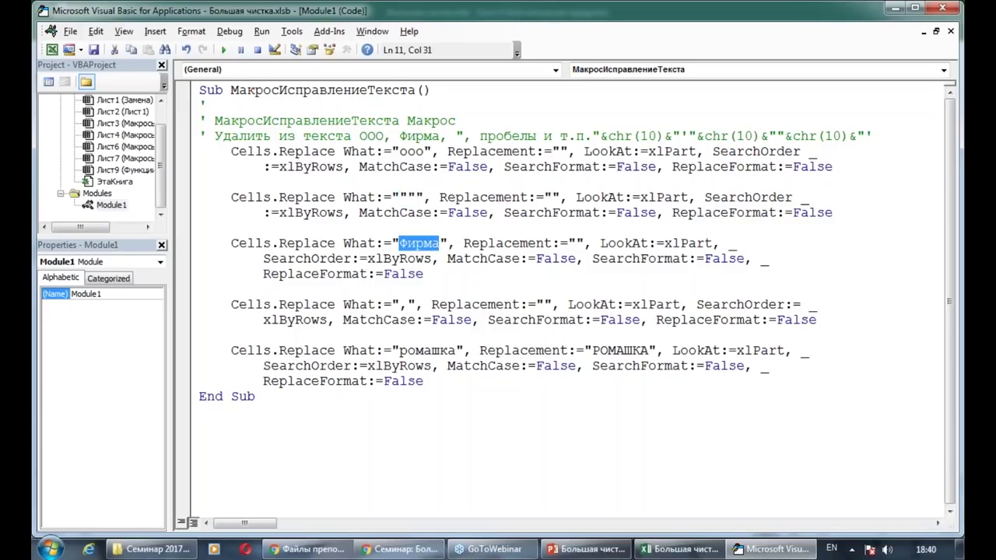
left_click(576, 244)
left_click_drag(400, 306, 416, 307)
left_click(527, 305)
left_click(421, 351)
double_click(421, 351)
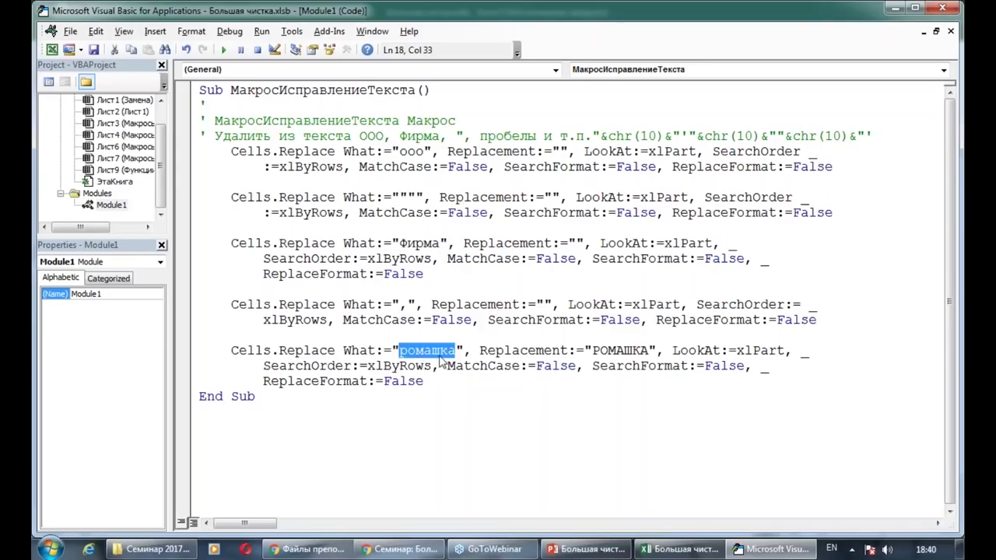
left_click(626, 351)
double_click(623, 351)
left_click(610, 410)
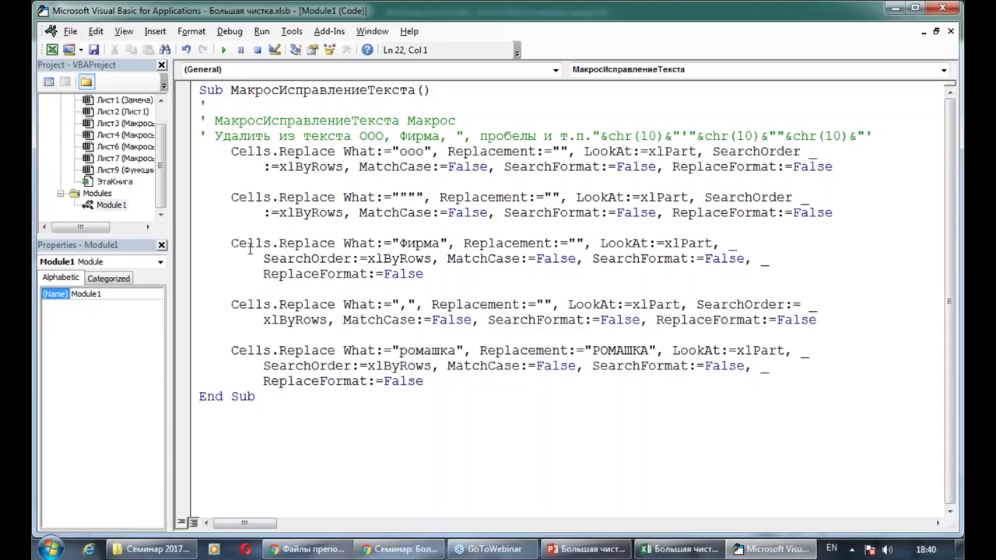
Duplicate the Фирма statement and change the copy's search text to Компания
left_click(201, 243)
left_click_drag(201, 246, 199, 293)
left_click(451, 276)
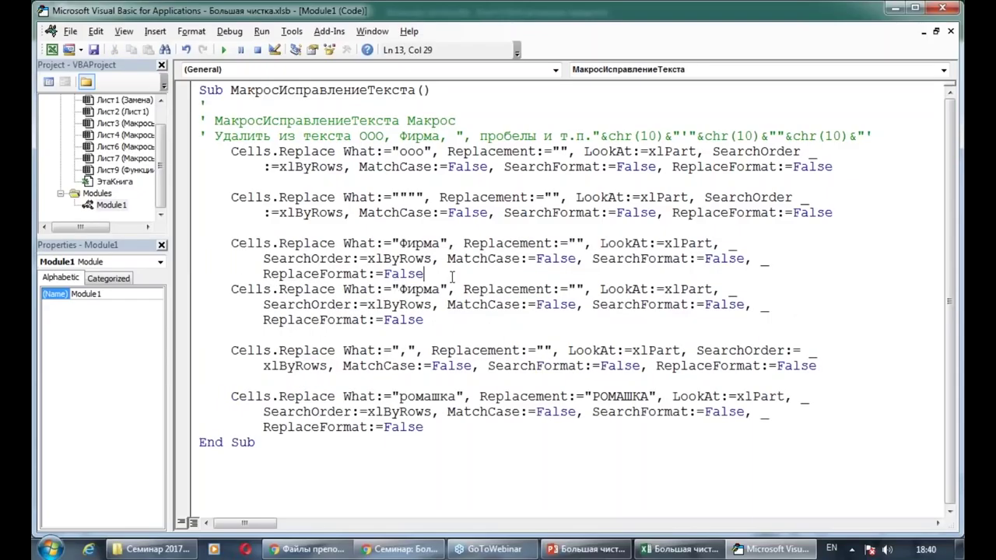
key("Return")
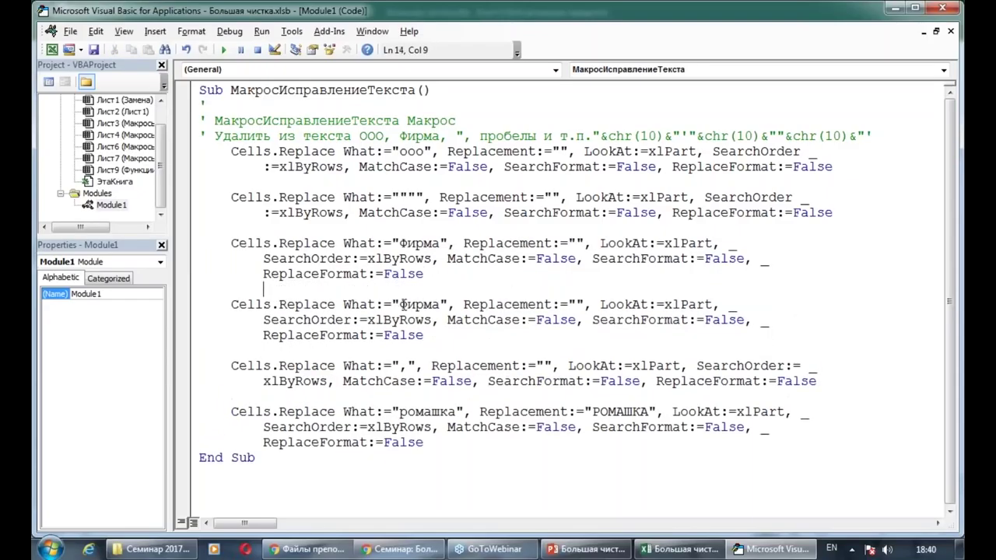
left_click_drag(400, 305, 442, 305)
key("BackSpace")
key("alt+shift")
type("Компания")
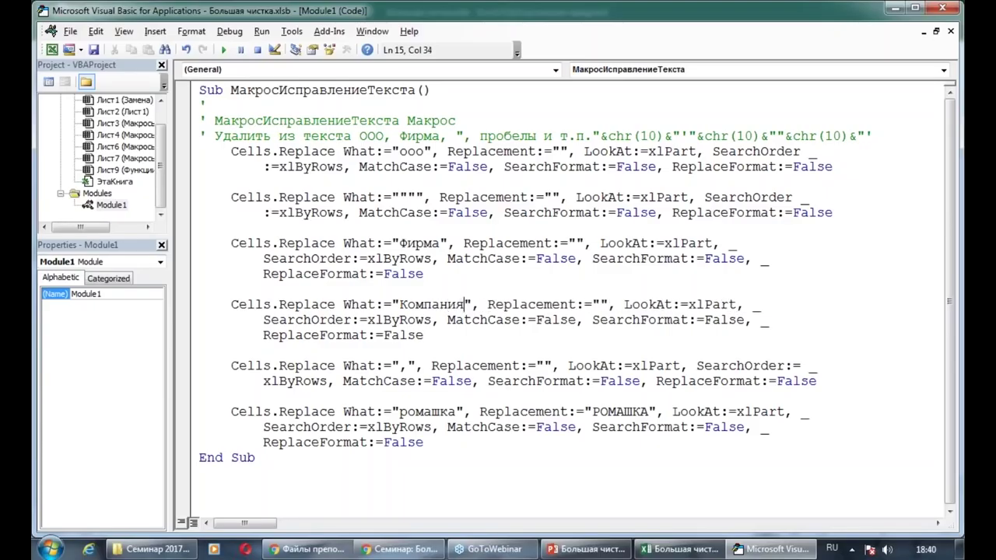
left_click(604, 304)
Make two copies of the comma Replace statement, separated by blank lines
left_click_drag(189, 371, 201, 394)
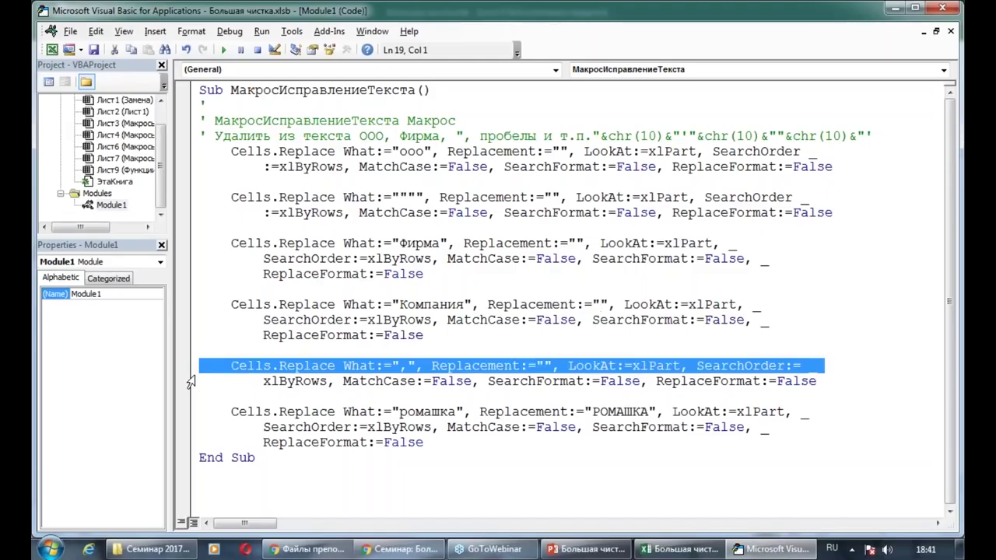
key("ctrl+c")
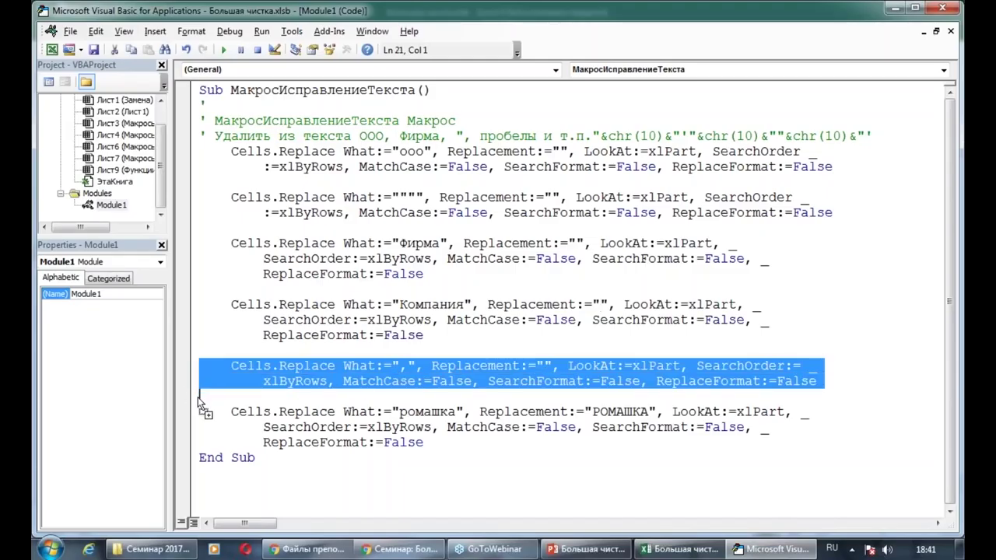
left_click(205, 396)
key("ctrl+v")
left_click_drag(190, 397, 200, 430)
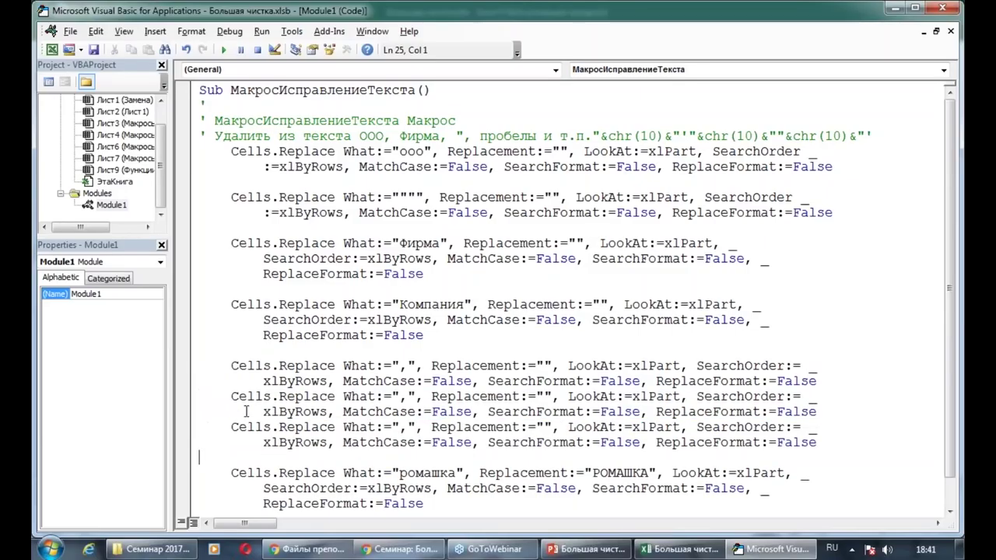
left_click(834, 381)
key("Return")
left_click(828, 427)
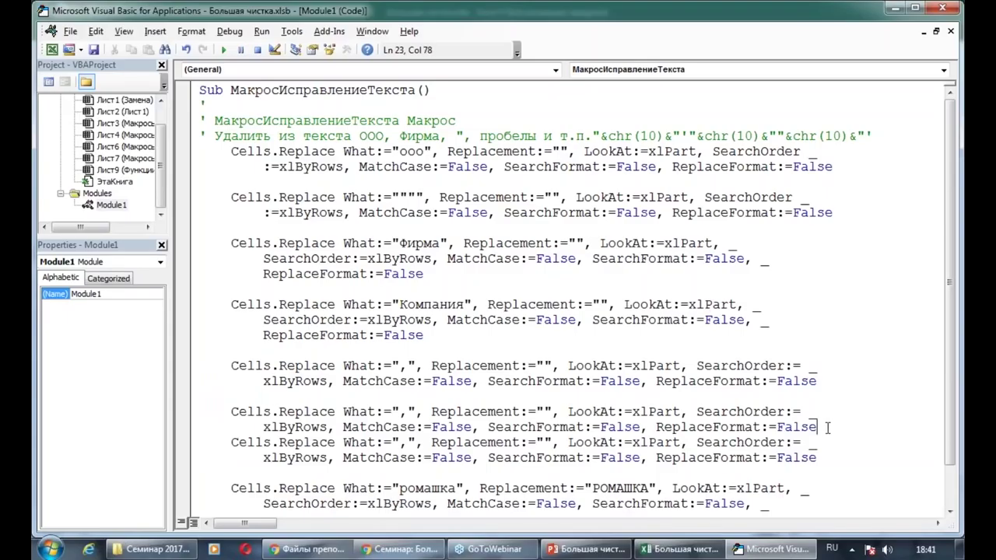
key("Return")
Change the copies' search strings from "," to "{" and "}"
double_click(403, 412)
type("Х")
key("BackSpace")
key("alt+shift")
type("{")
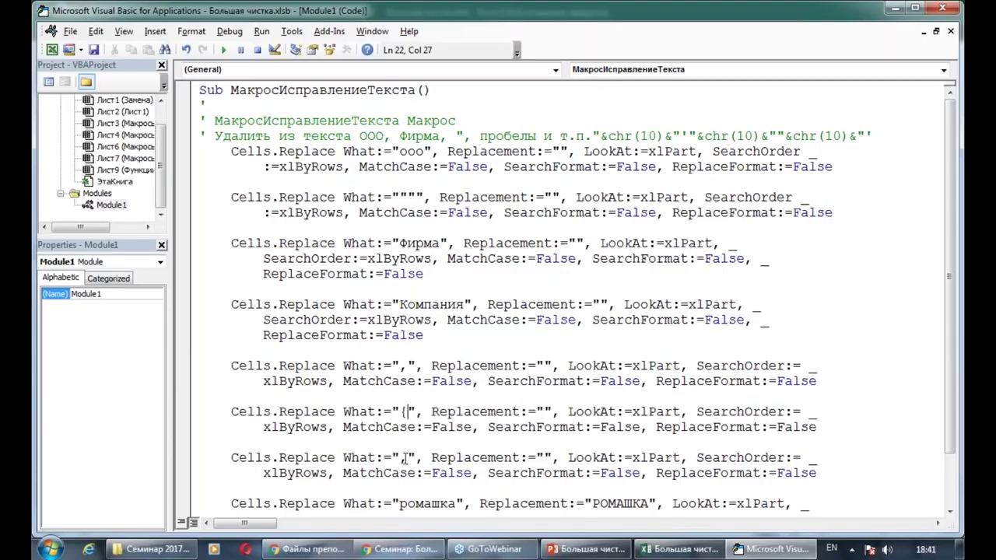
double_click(402, 458)
type("}")
Scroll through the updated macro to review the new statements
left_click(489, 381)
scroll(491, 377, "down", 1)
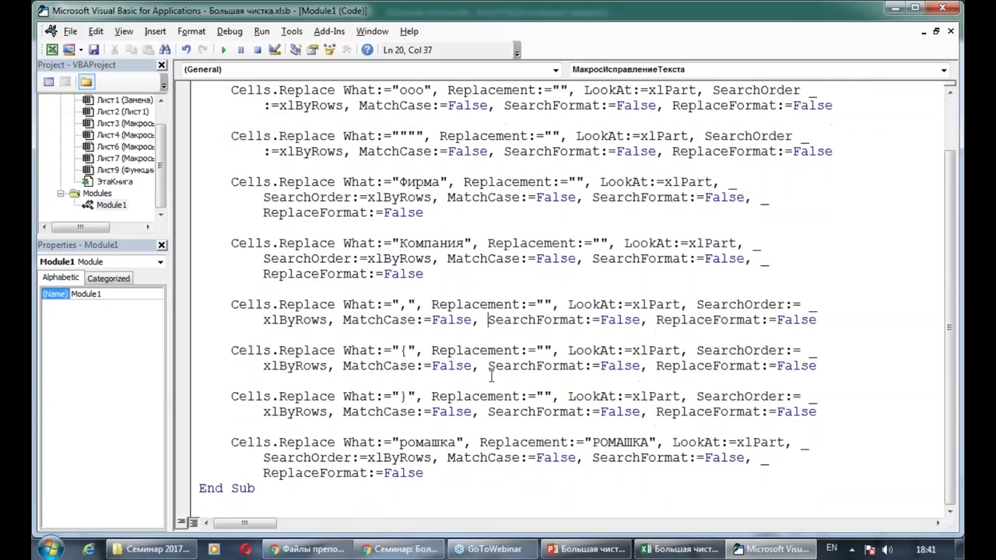
left_click(470, 241)
scroll(470, 242, "up", 3)
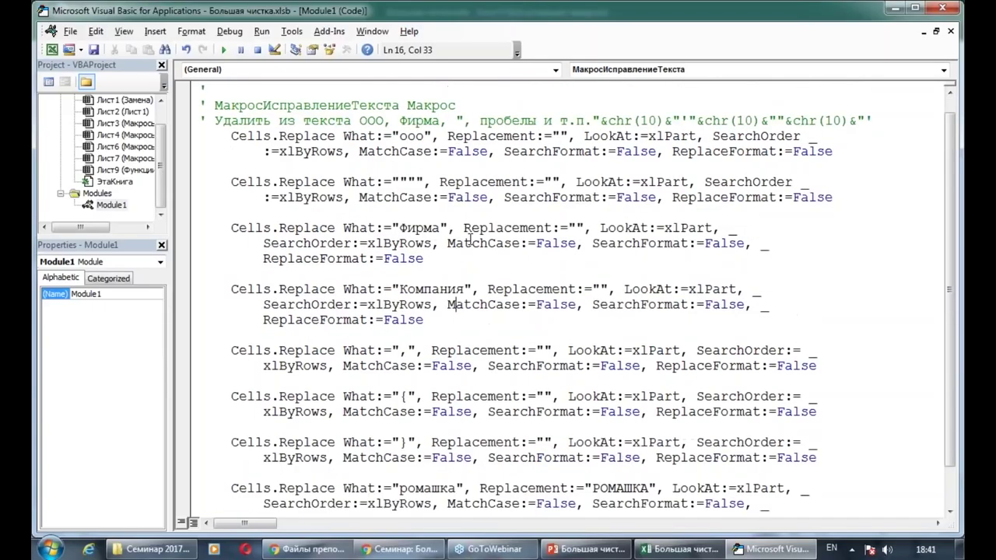
scroll(389, 250, "up", 1)
scroll(381, 251, "down", 3)
scroll(380, 250, "up", 3)
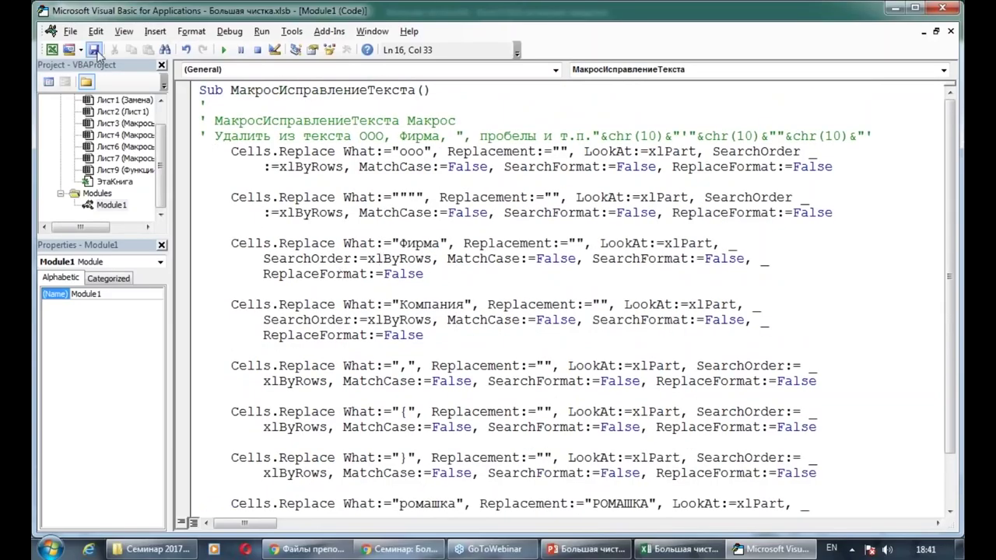
left_click(450, 224)
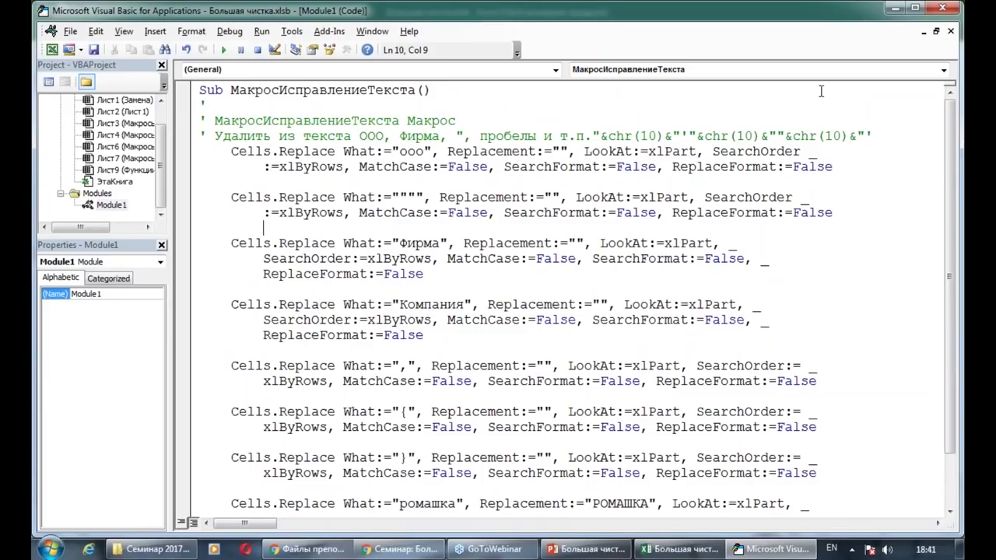
Run МакросИсправлениеТекста from View > Macros on the Макросы (2) sheet
left_click(895, 10)
left_click(287, 380)
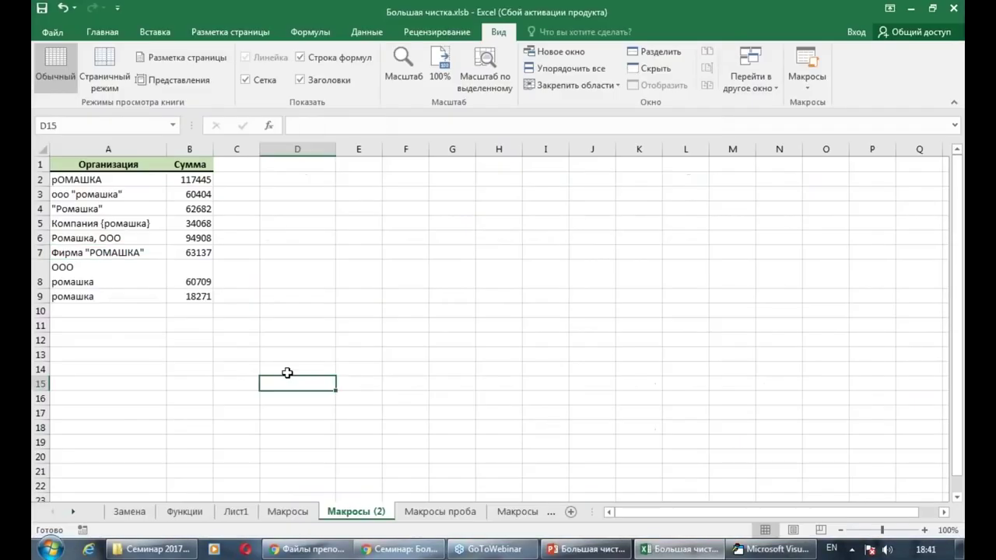
left_click(278, 307)
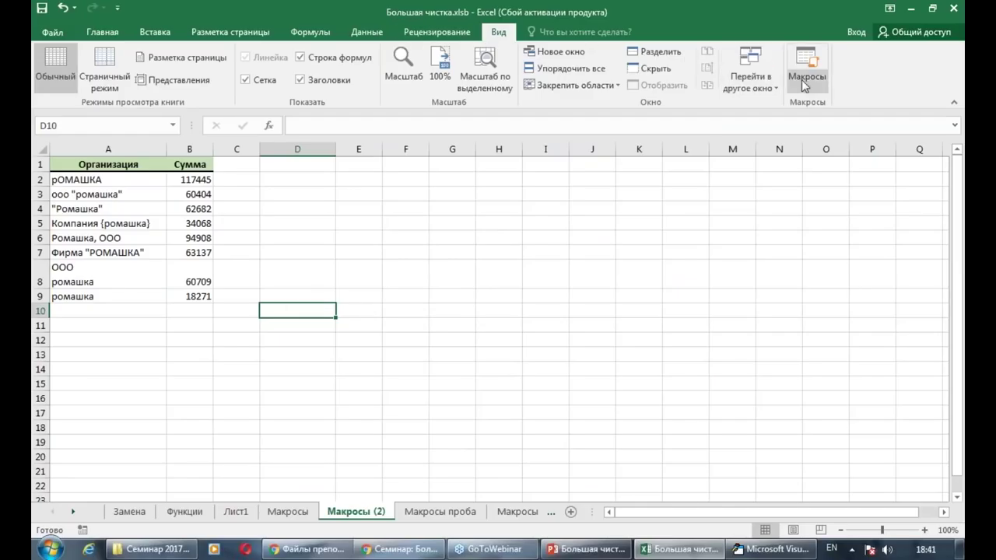
left_click(807, 85)
left_click(829, 104)
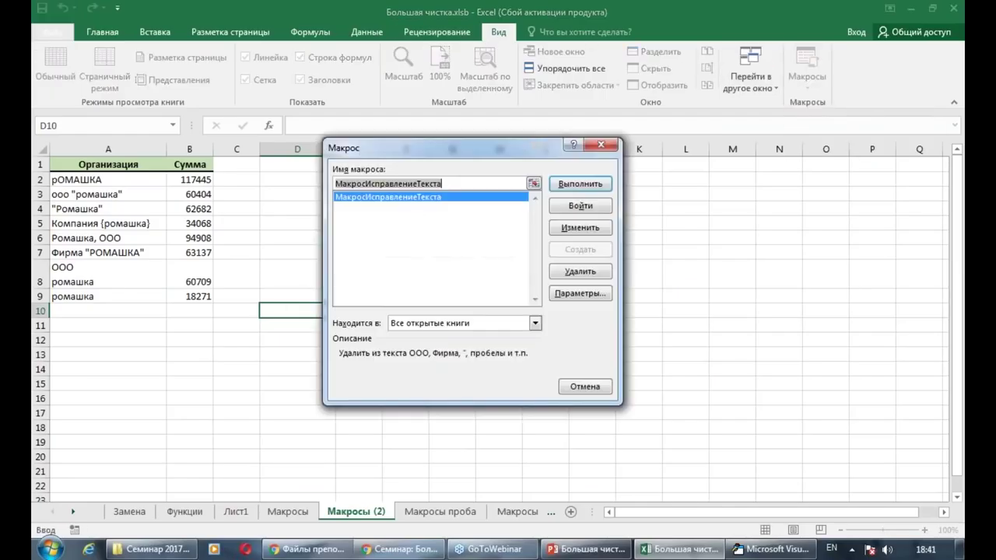
left_click(588, 185)
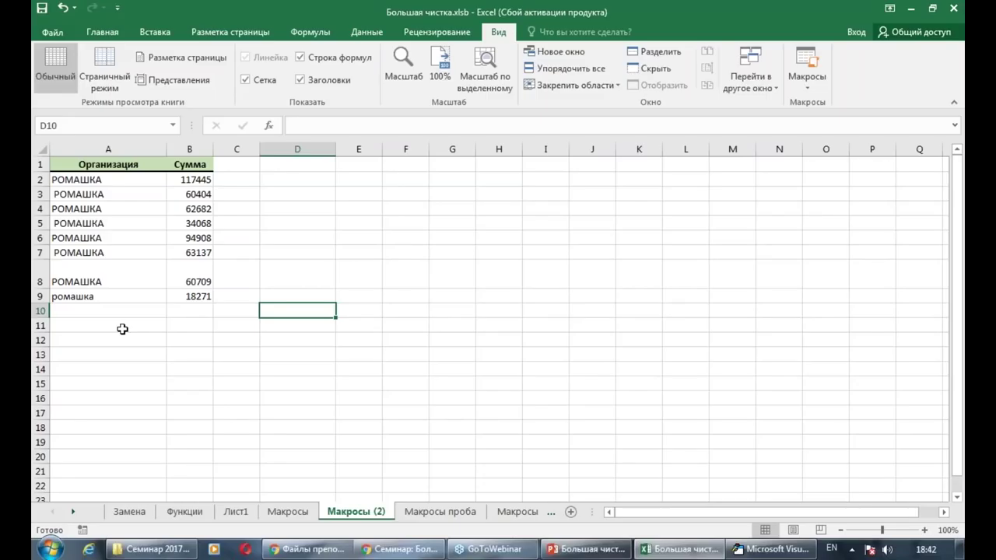
Check cleaned name in A6, select column A on the Функции sheet, then switch to PowerPoint
left_click(128, 233)
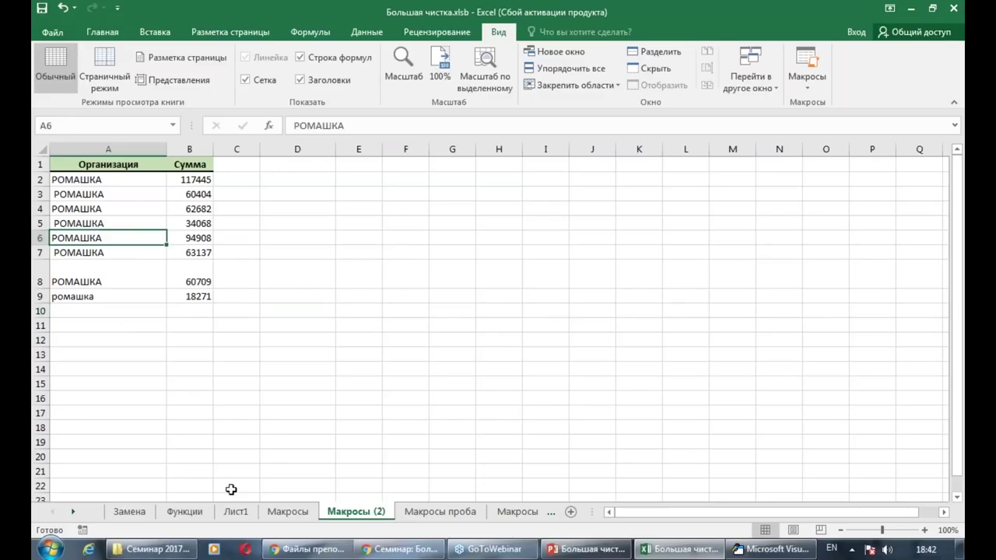
left_click(187, 513)
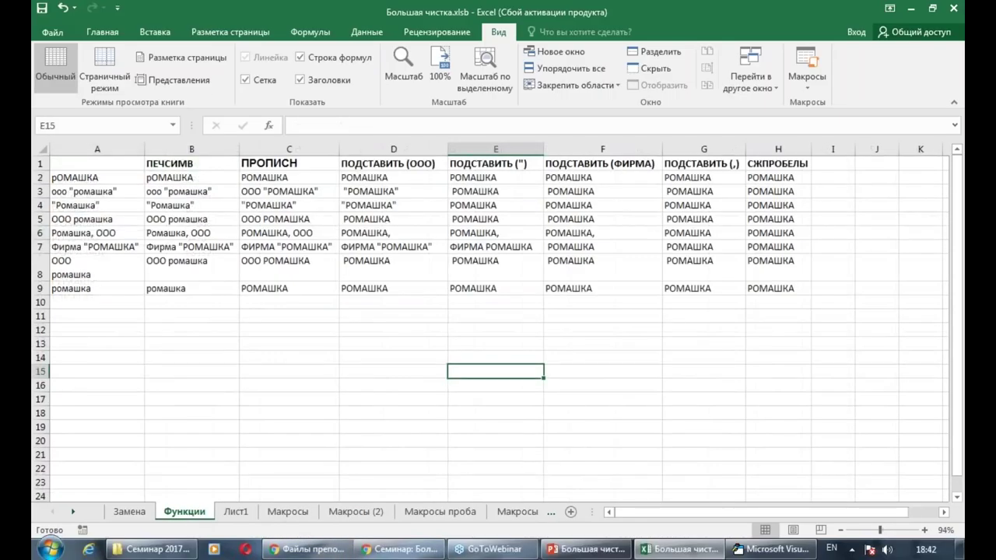
left_click(93, 149)
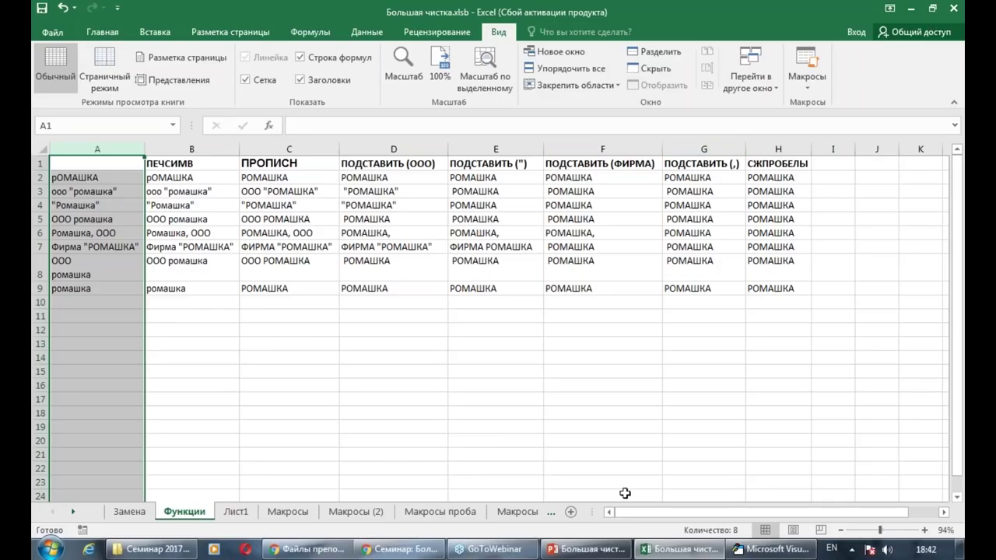
left_click(566, 554)
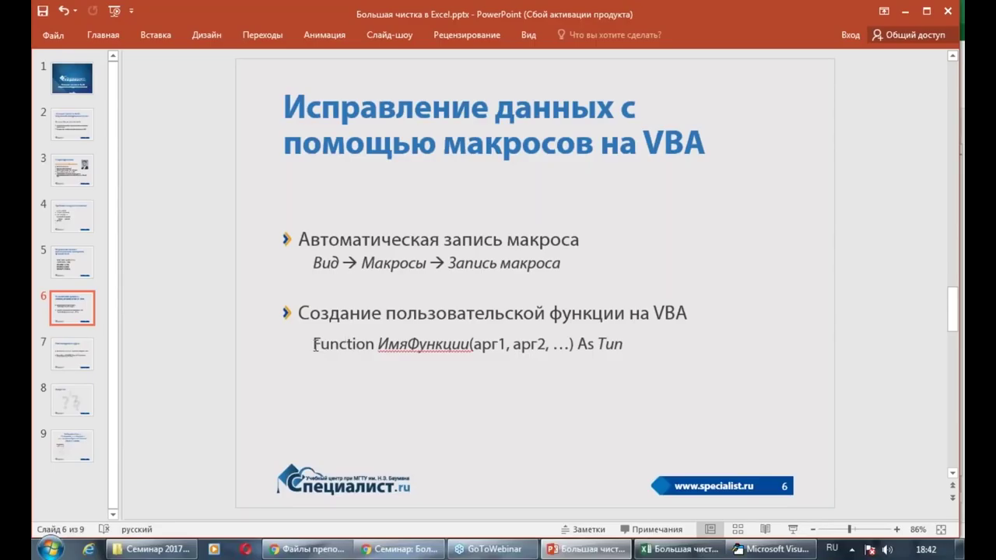
Highlight the Function ИмяФункции syntax line on slide 6, then return to Excel via the VBA editor
left_click_drag(313, 344, 638, 354)
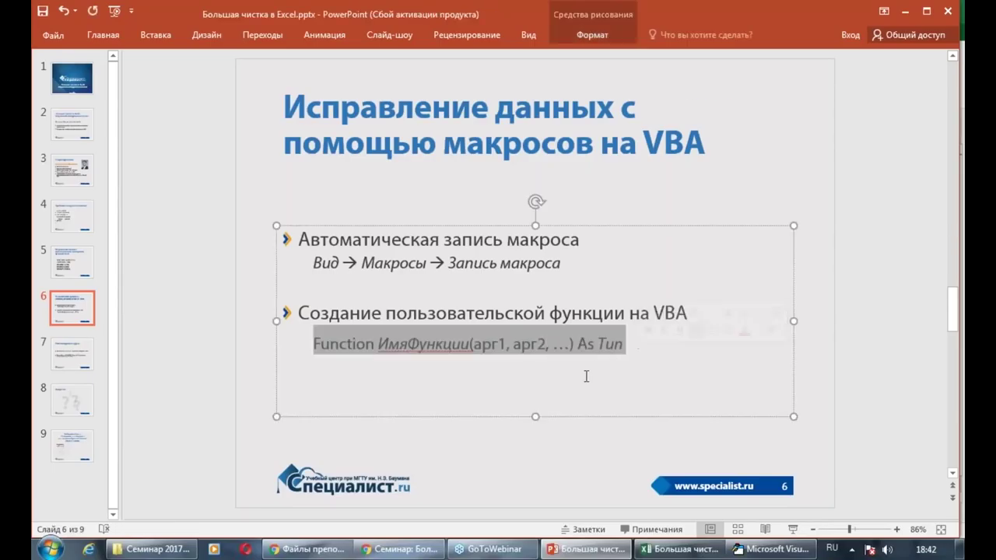
key("Right")
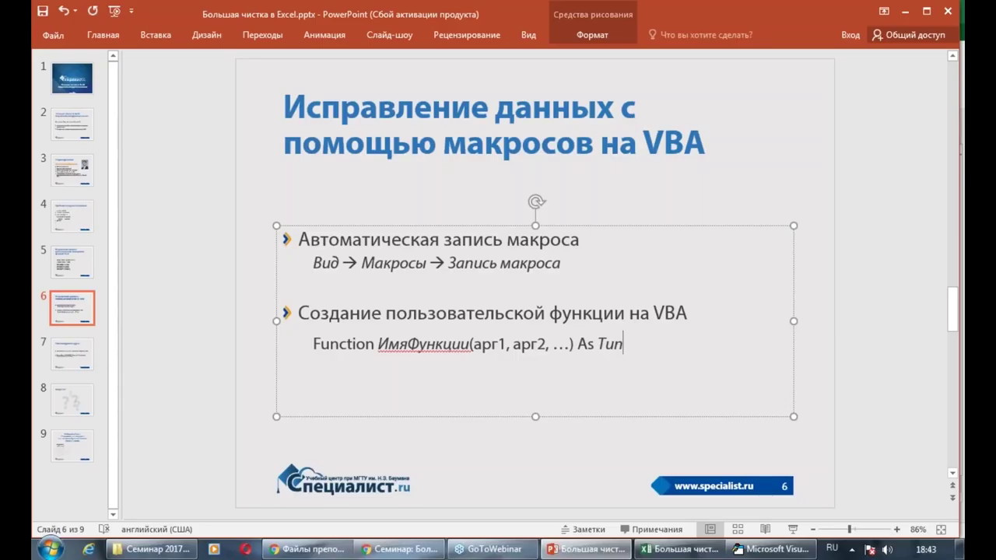
left_click(754, 555)
left_click(556, 342)
Inspect the ПРОПИСН, ФИРМА and ООО formulas on Функции, then reopen the VBA editor with Alt+F11
left_click(943, 7)
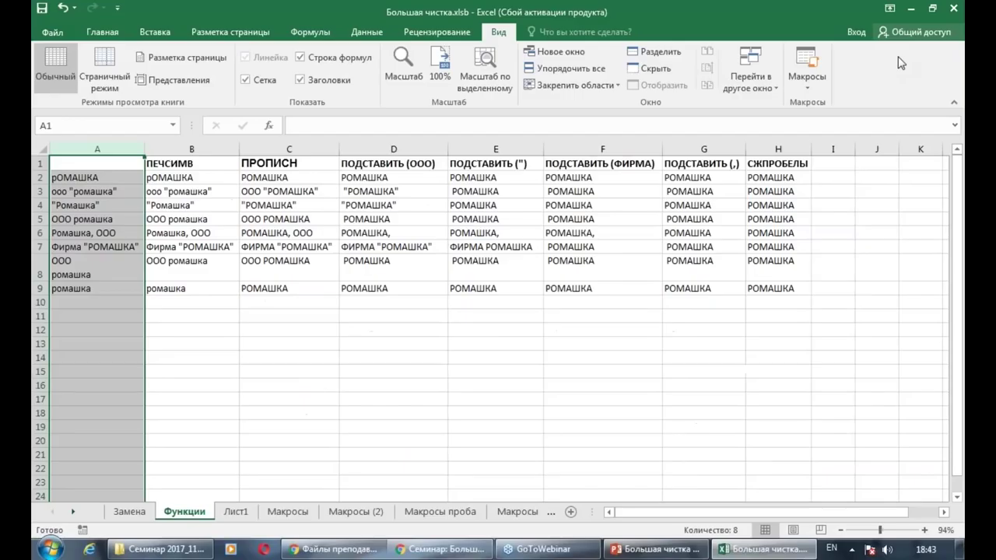
left_click(300, 259)
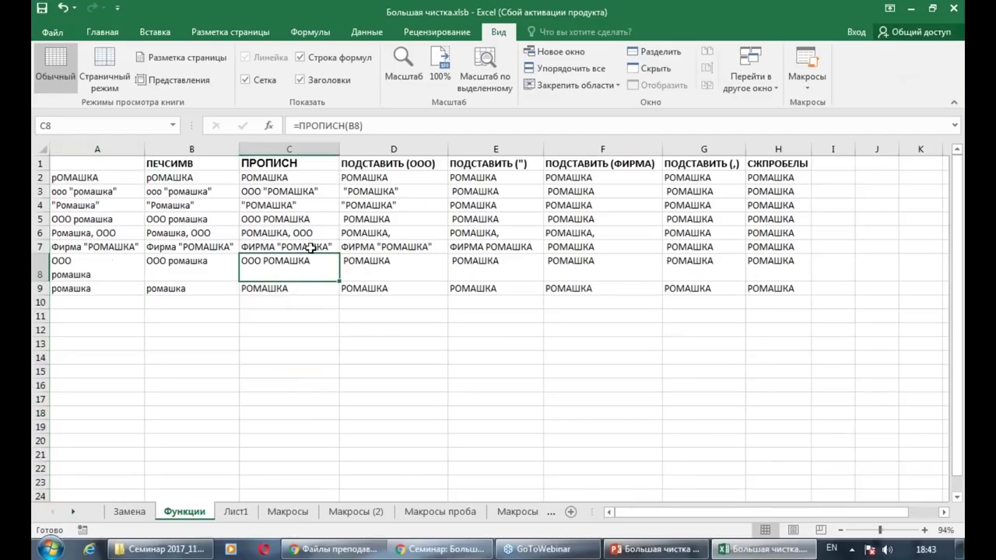
left_click(582, 232)
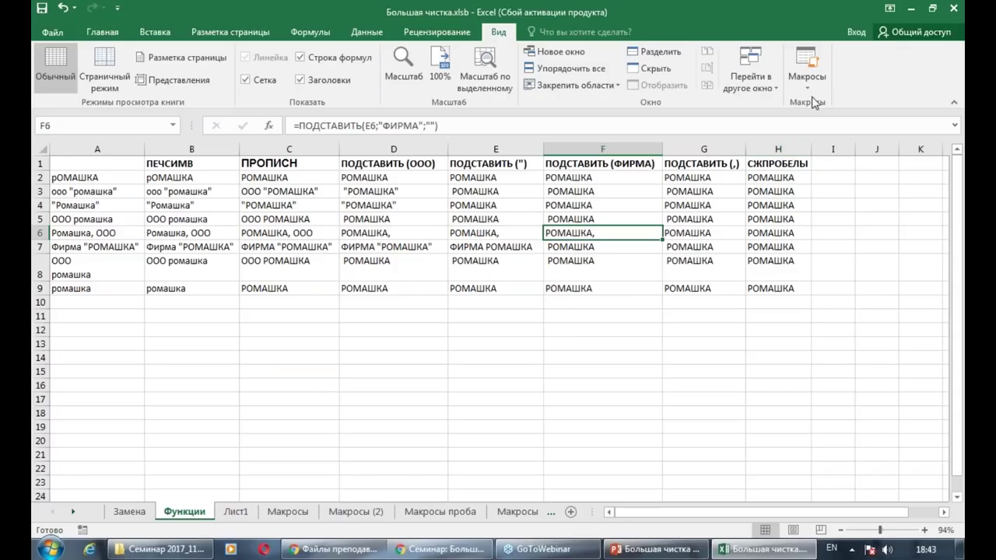
left_click(810, 92)
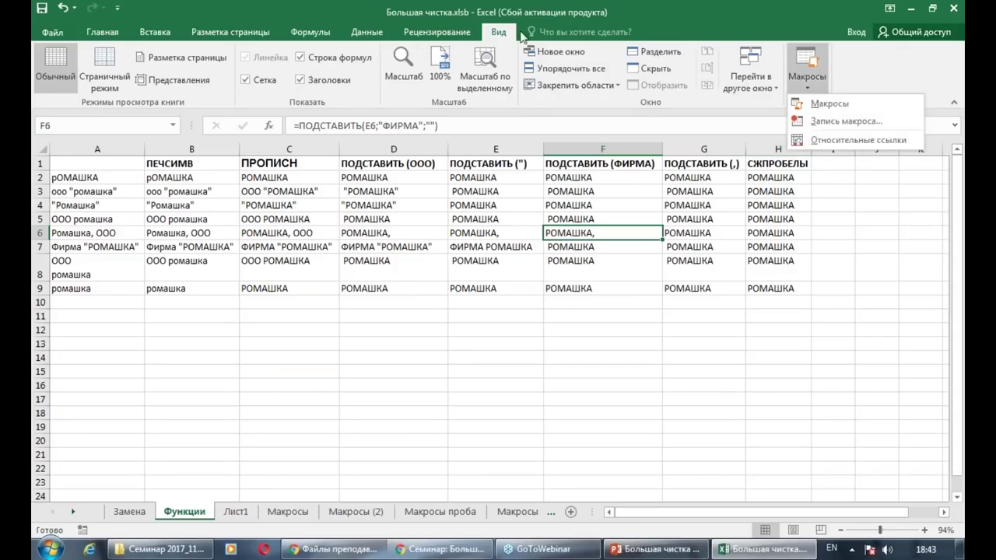
left_click(424, 218)
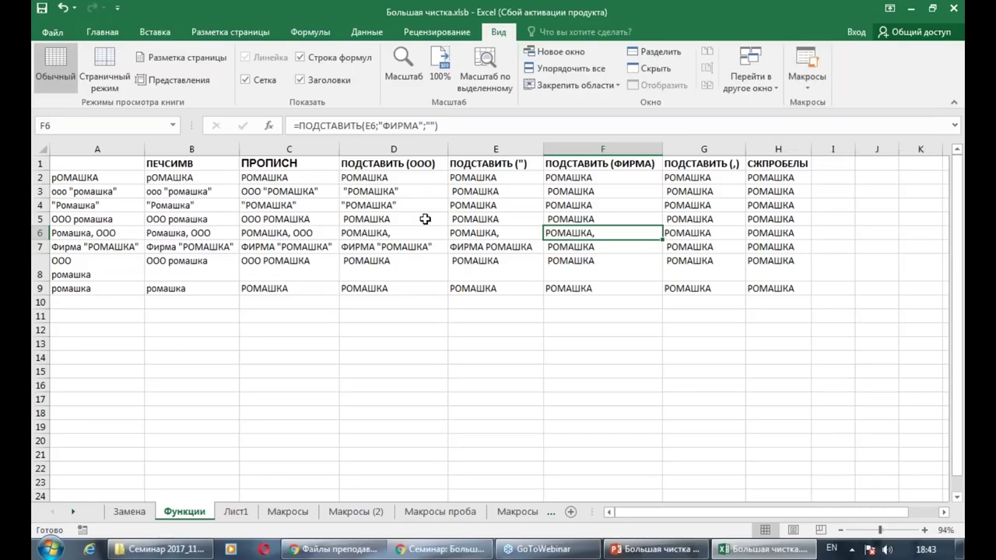
left_click(423, 222)
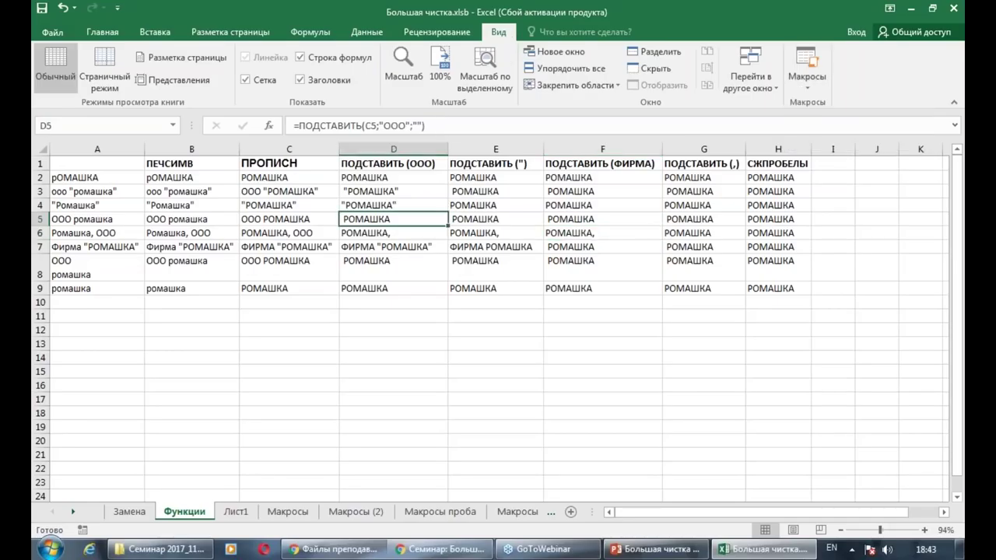
key("alt+F11")
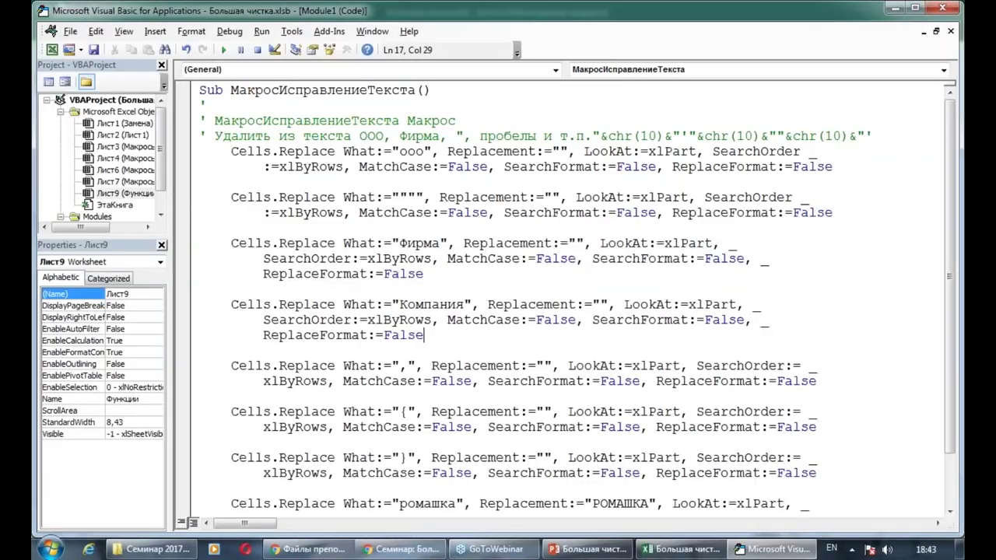
Add an empty line at the top of Module1, above the existing Sub
left_click(392, 166)
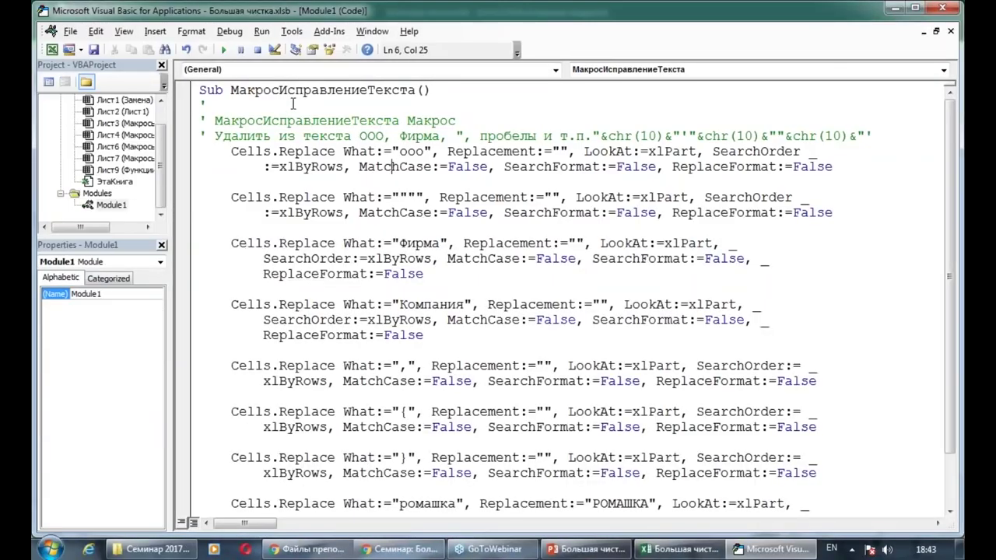
left_click(328, 259)
left_click(201, 89)
key("Return")
key("Return")
key("Return")
key("Return")
key("Return")
key("Up")
key("Up")
key("Up")
key("Up")
key("Up")
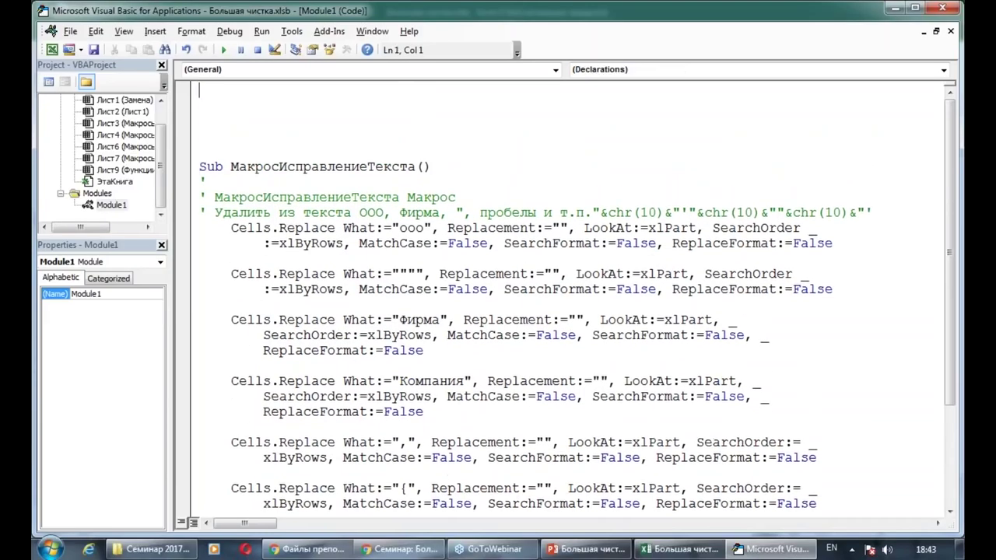
Declare Function ИСПРАВТЕКСТ(OldText) As String, leaving blank lines for its body
type("Function")
key("alt+shift")
type("ИСПРАВТЕКСТ")
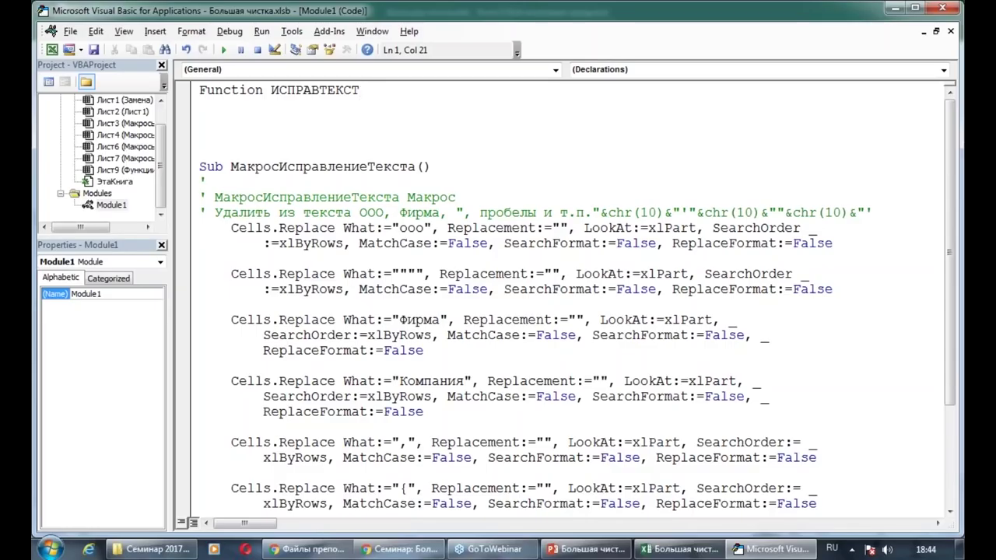
key("alt+shift")
type("(")
type("OldText")
type(")")
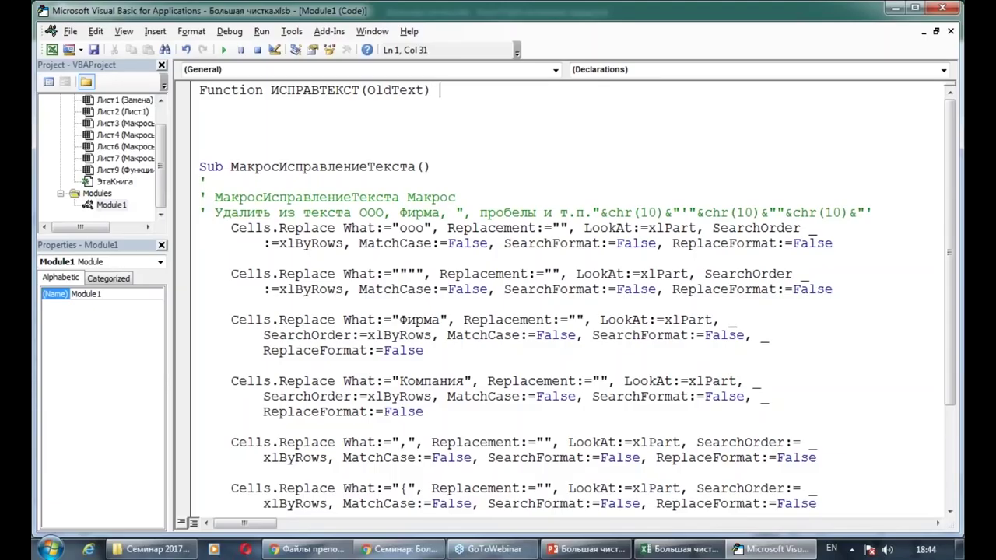
type(" as str")
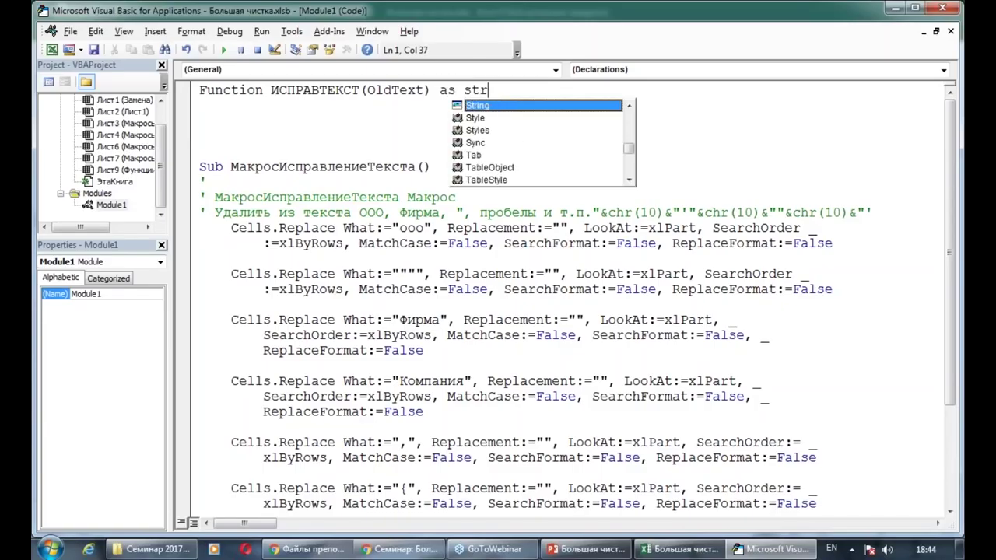
key("Tab")
key("Return")
key("Return")
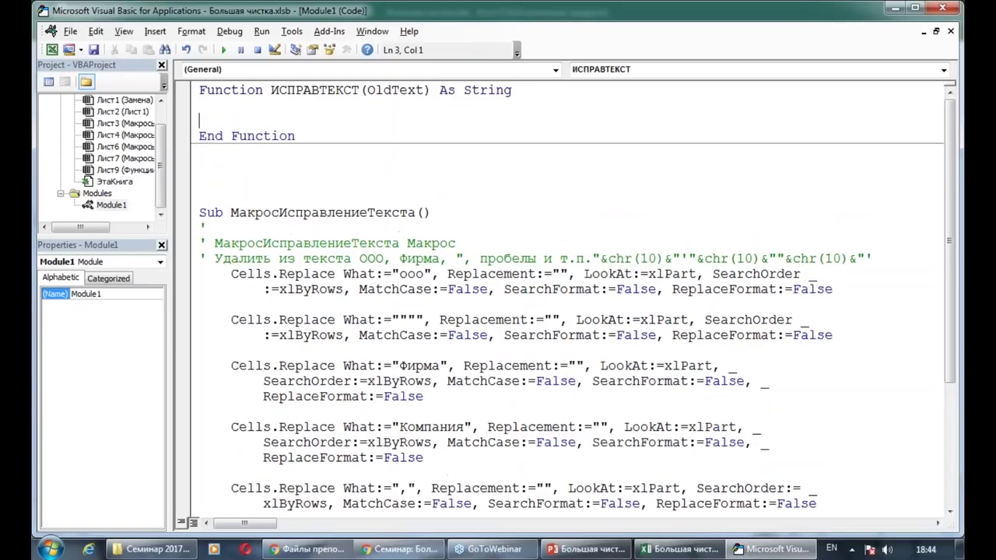
key("Return")
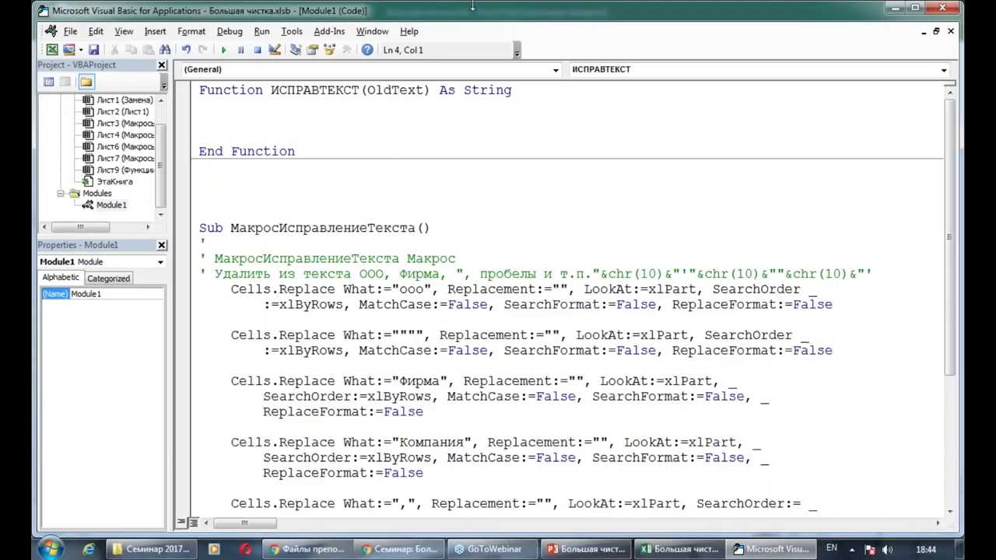
Shorten the VBA window to reveal the worksheet and set the code font size to 16
left_click_drag(473, 5, 461, 208)
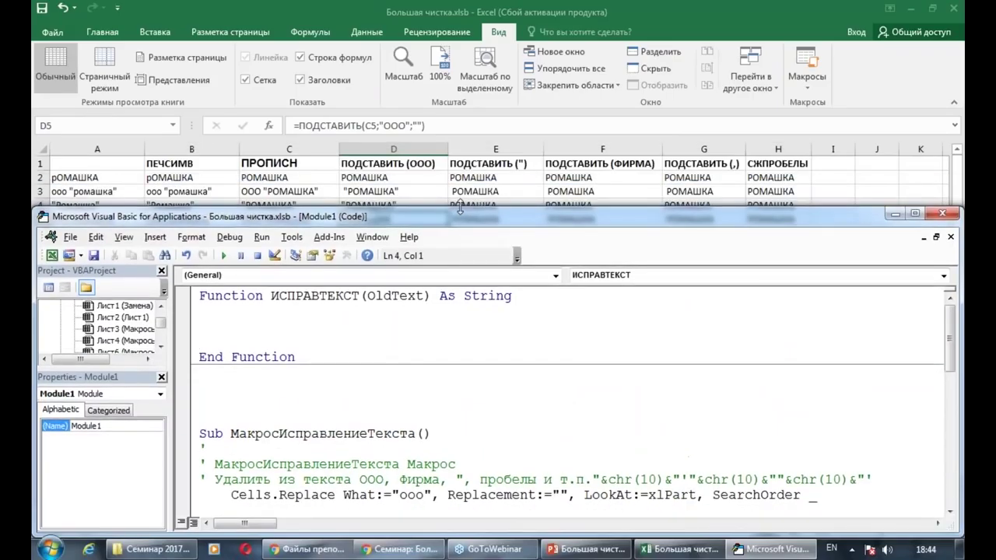
left_click(292, 236)
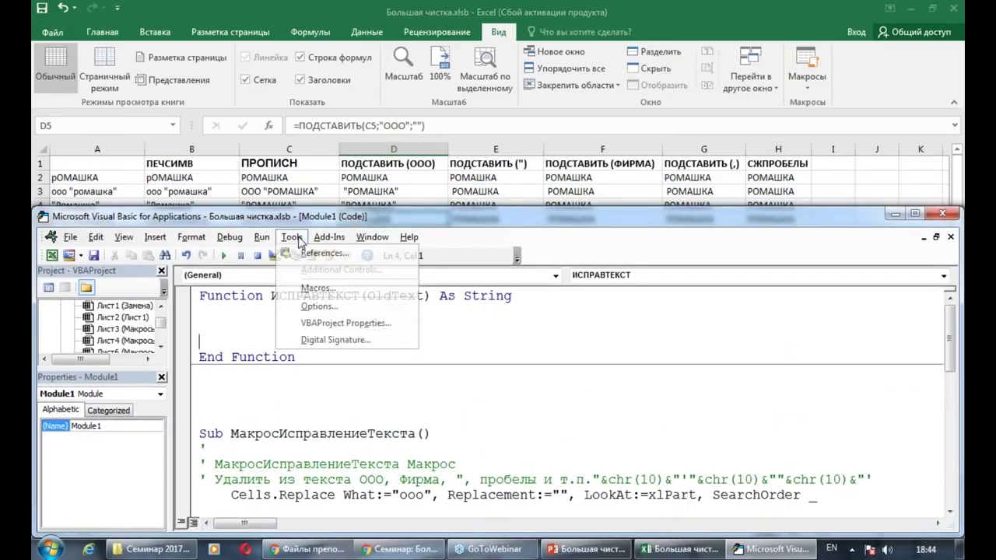
left_click(319, 306)
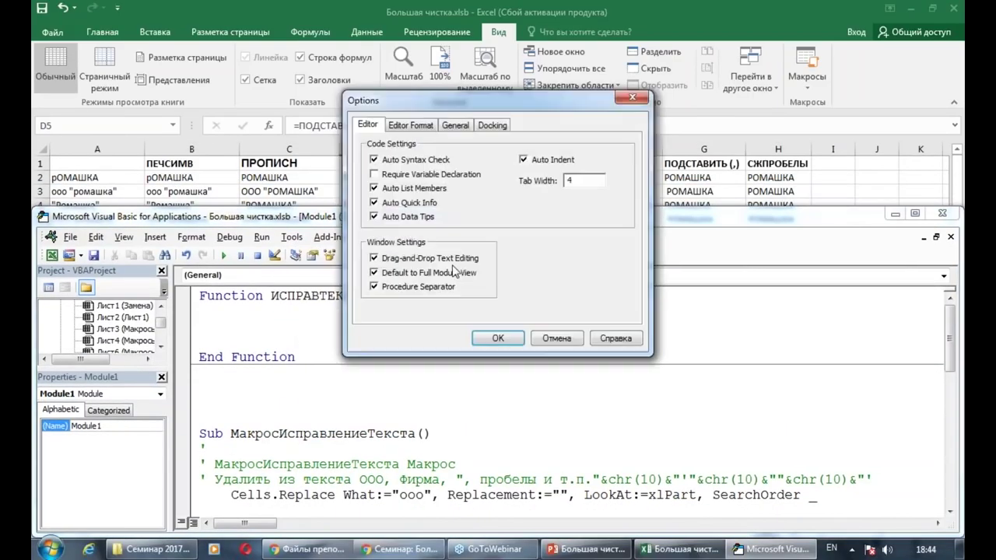
left_click(420, 127)
left_click(567, 193)
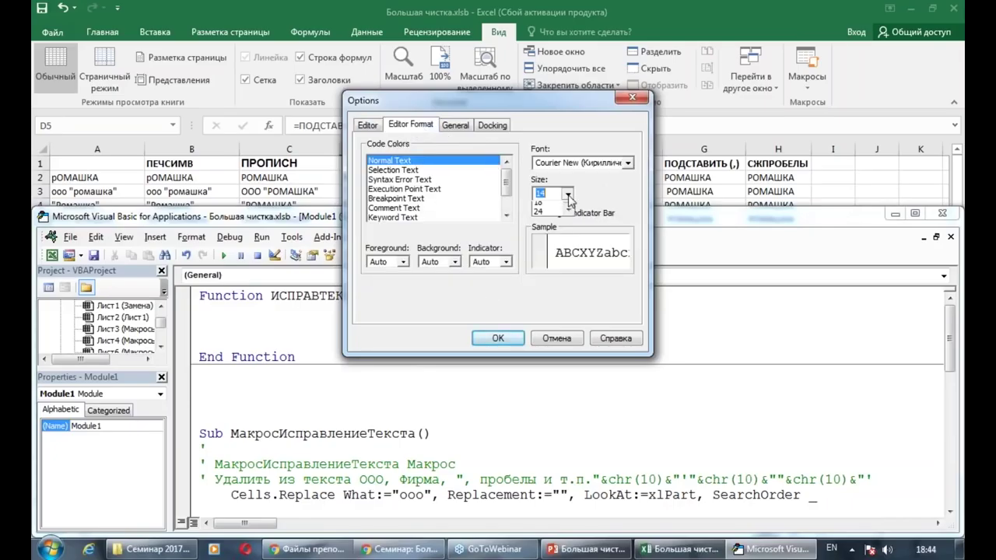
left_click(548, 217)
left_click(498, 338)
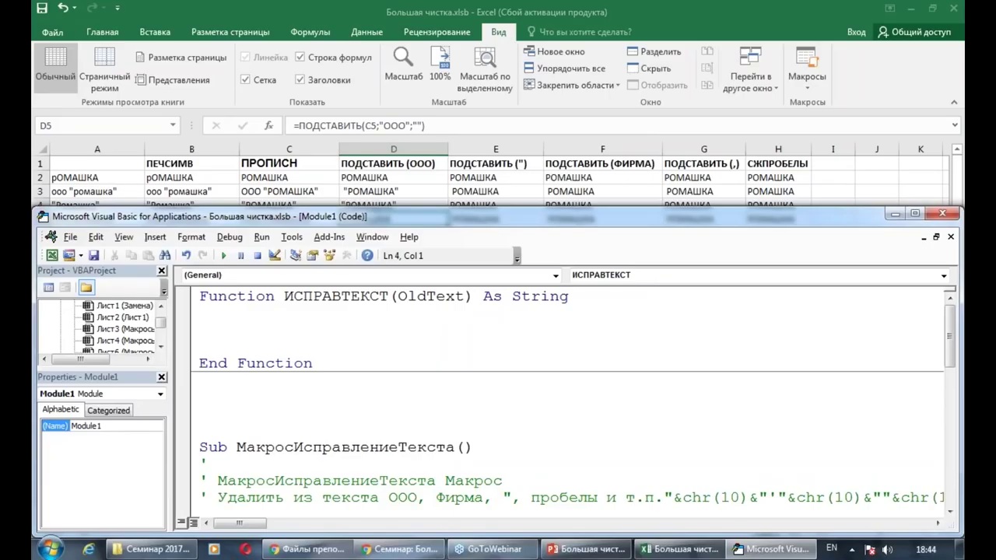
On slide 6, highlight Function, ИмяФункции(арг1 and Тип in the syntax line
left_click(580, 553)
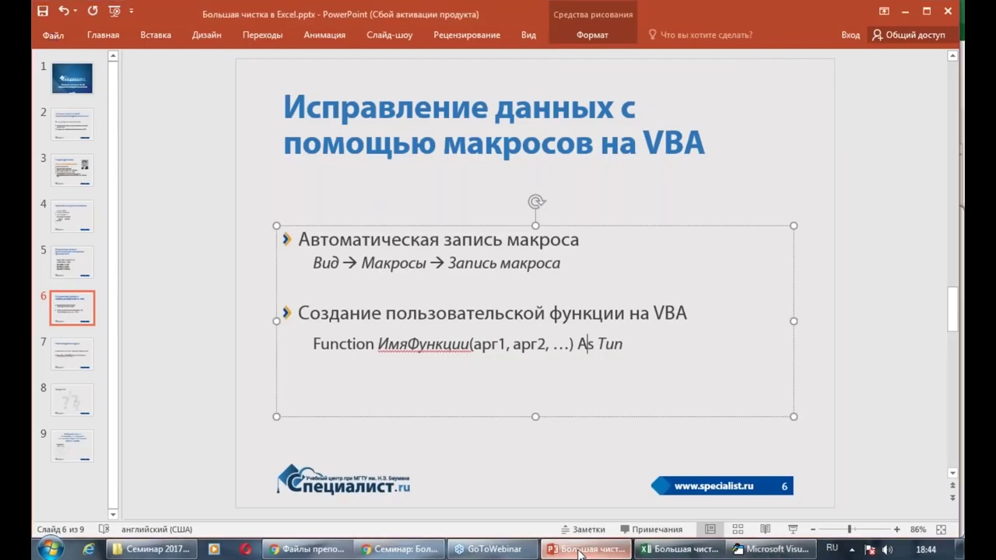
left_click(340, 345)
double_click(343, 345)
left_click_drag(379, 345, 506, 344)
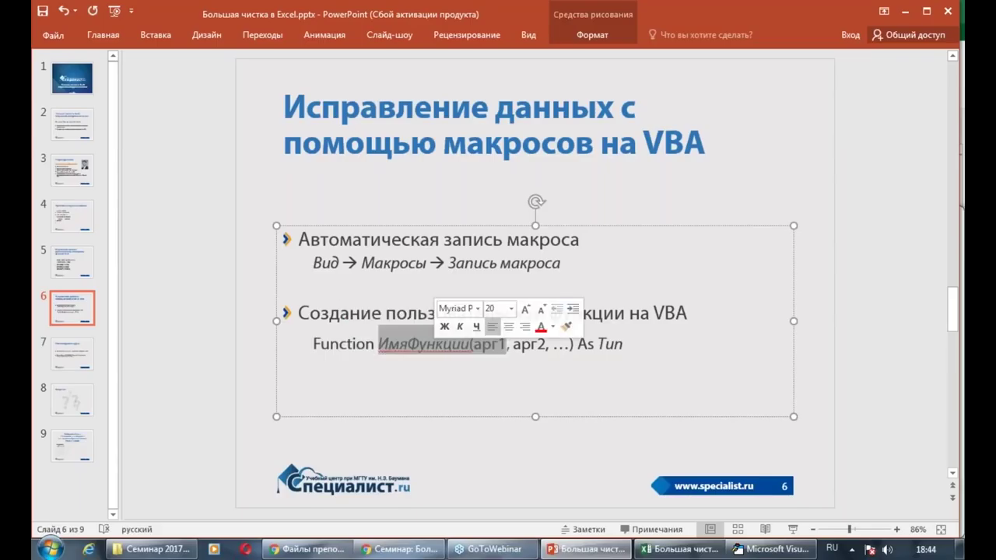
double_click(610, 344)
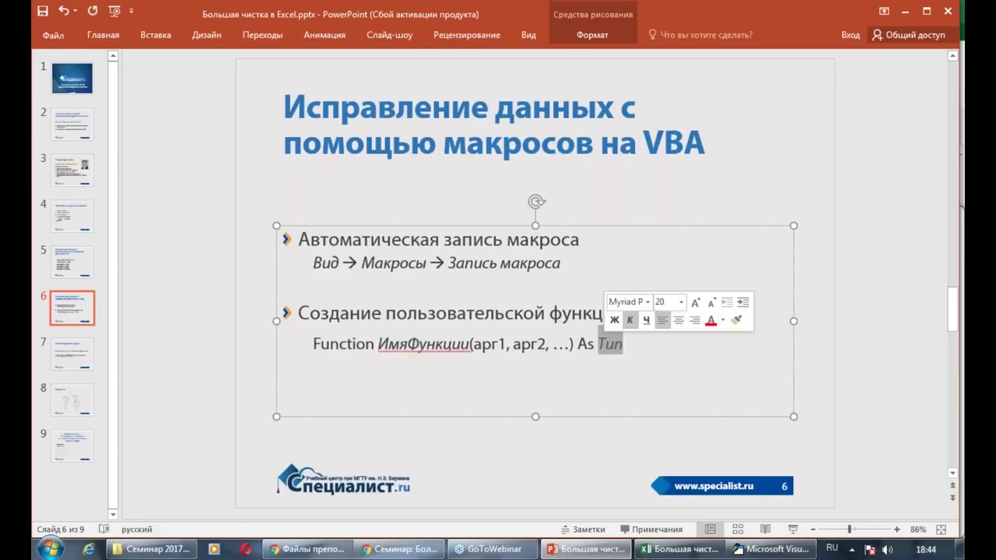
key("Right")
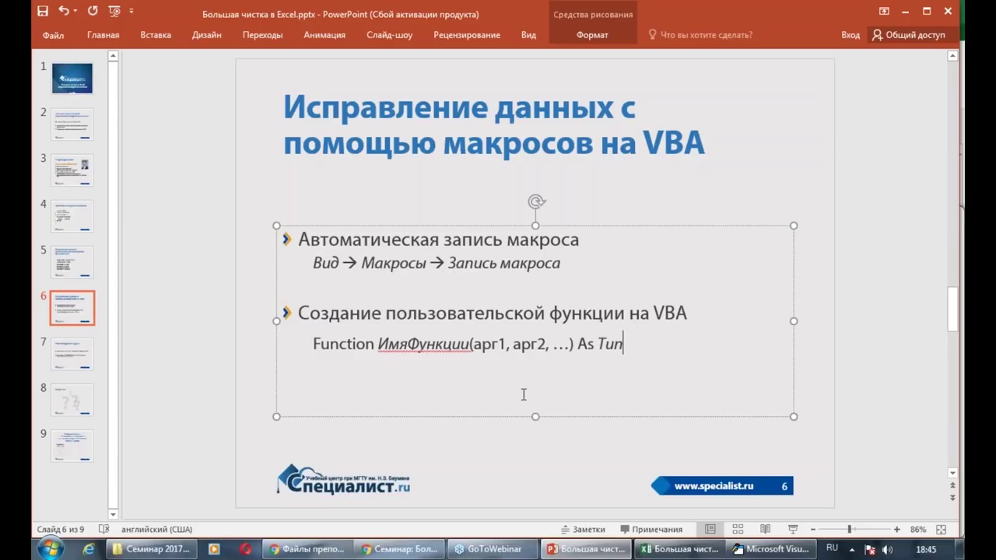
left_click(474, 345)
double_click(474, 345)
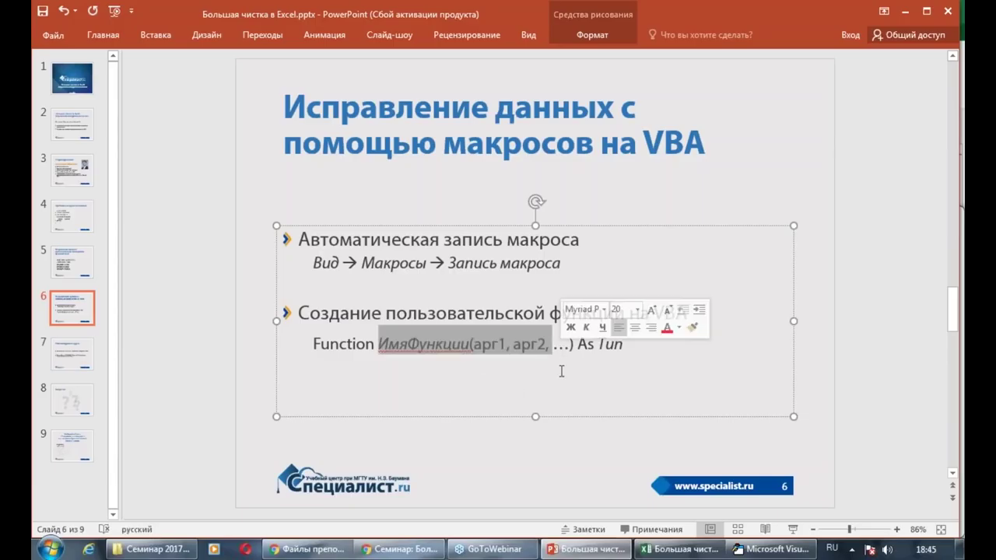
left_click(641, 345)
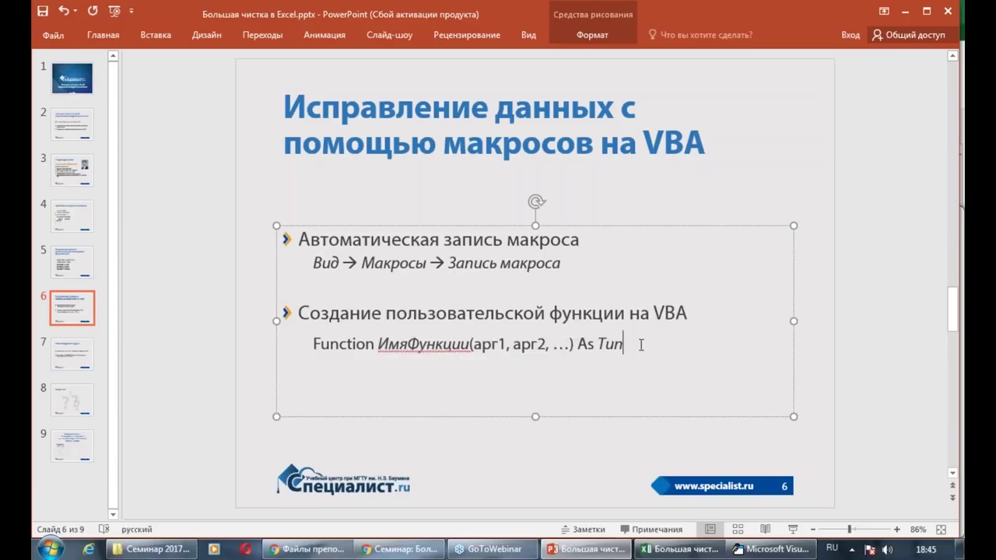
Minimise PowerPoint and indent the first body line of ИСПРАВТЕКСТ
left_click(904, 11)
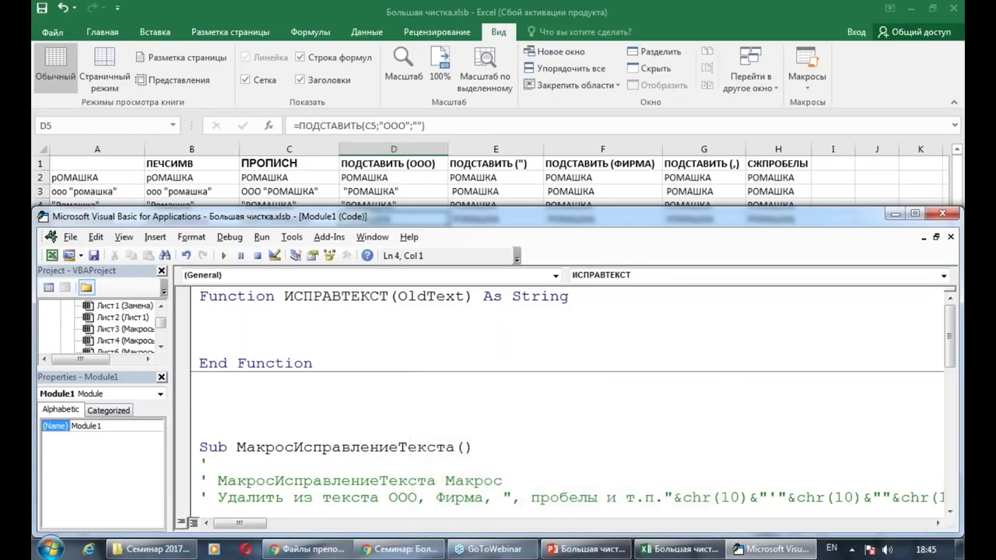
left_click(348, 314)
key("Tab")
Declare strX, strLAT and strRUS as String inside ИСПРАВТЕКСТ
key("Return")
key("Return")
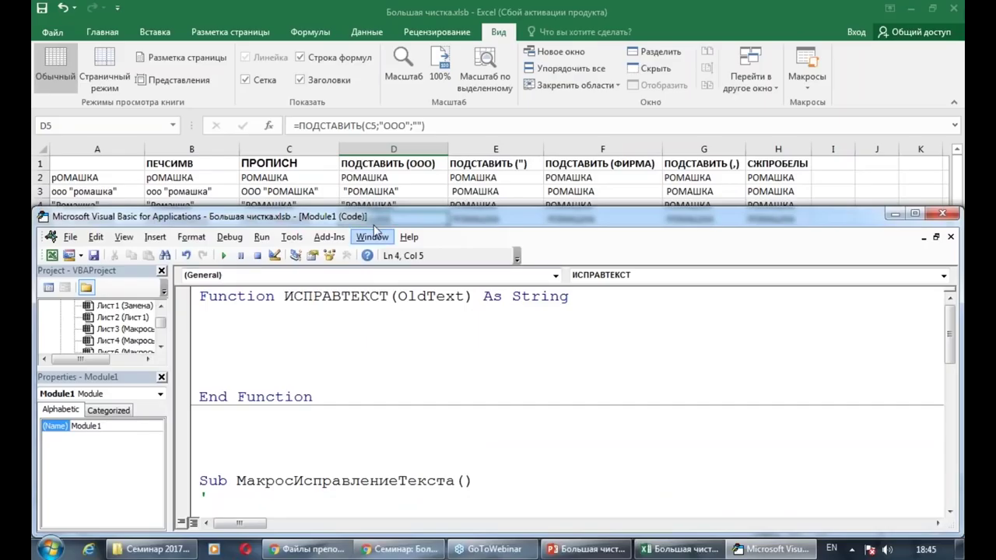
left_click_drag(370, 209, 375, 112)
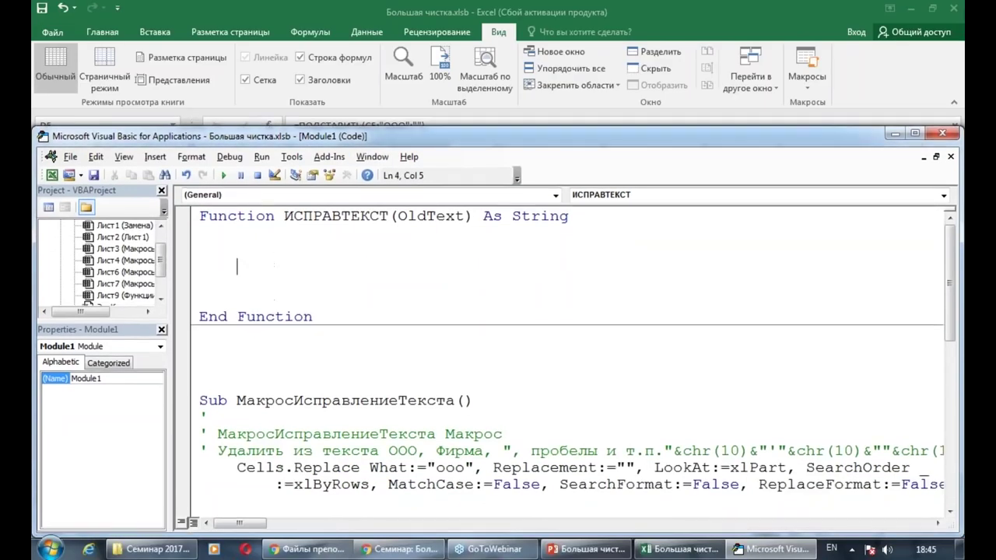
left_click(259, 232)
type("dim ")
type("strX as str")
key("Tab")
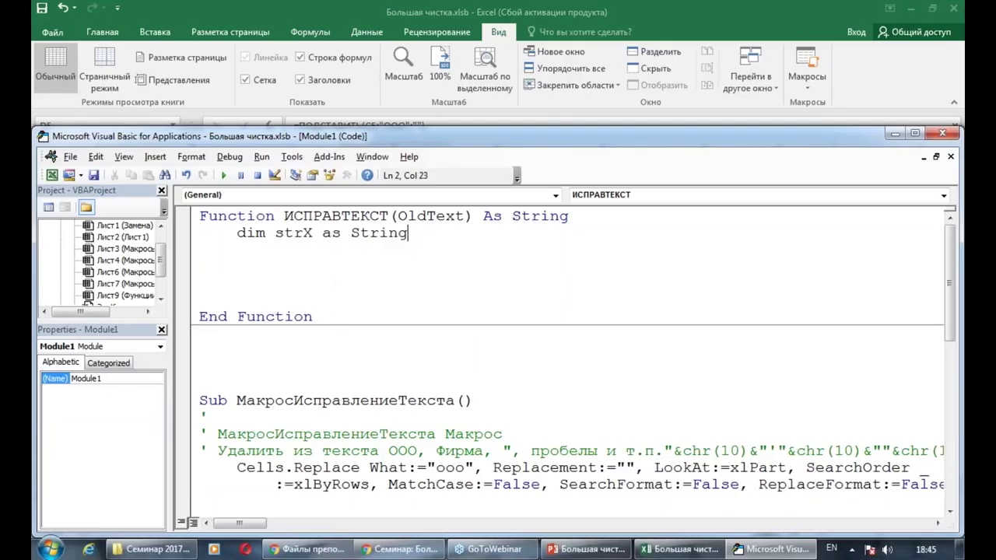
key("Return")
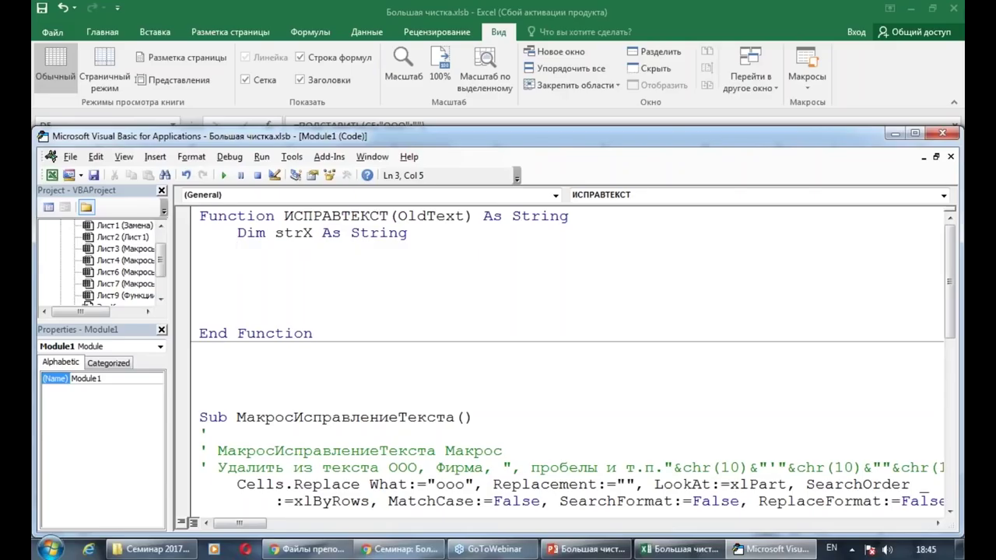
type("Dim ")
type("str")
type("LAT as str")
key("Tab")
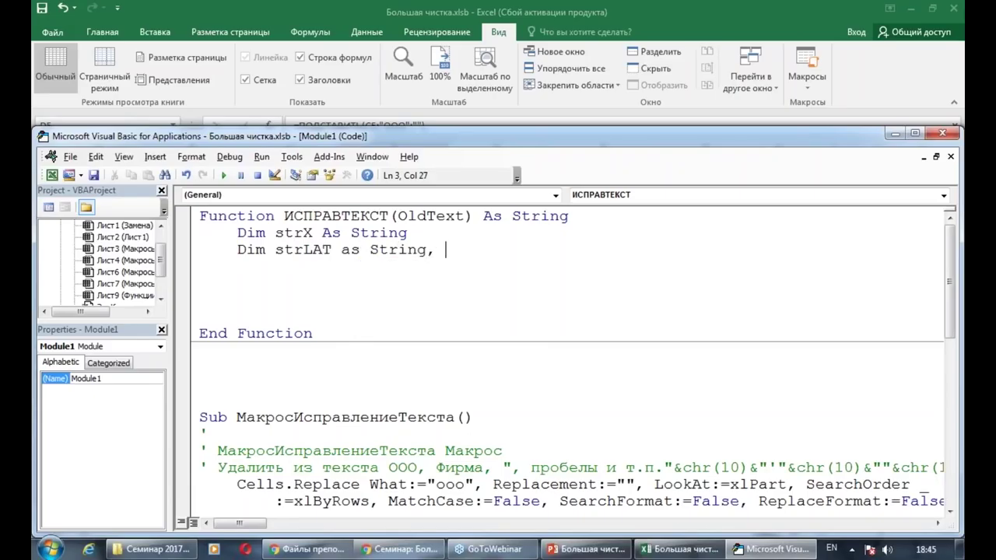
type("str")
type("RUS")
type(" as str")
key("Tab")
key("Return")
key("Return")
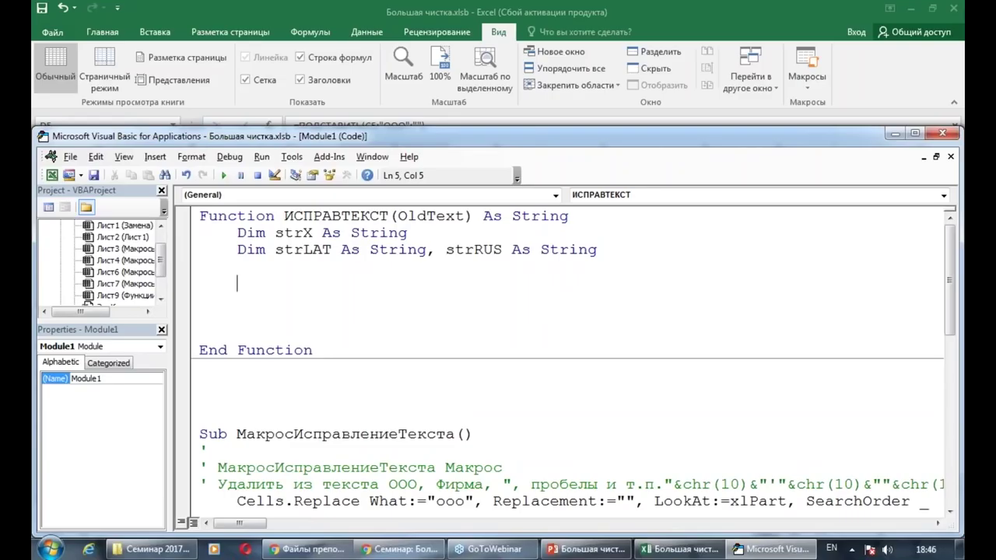
Add the comment 'убрать непечатные символы' below the declarations, then select strX
type("'")
key("alt+shift")
type("убрать непечатные символы")
key("Return")
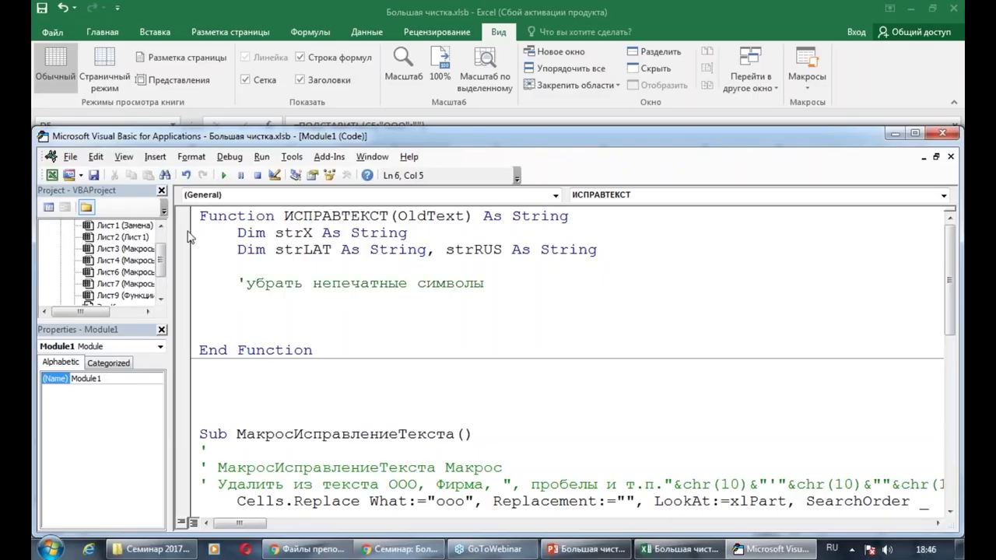
double_click(292, 233)
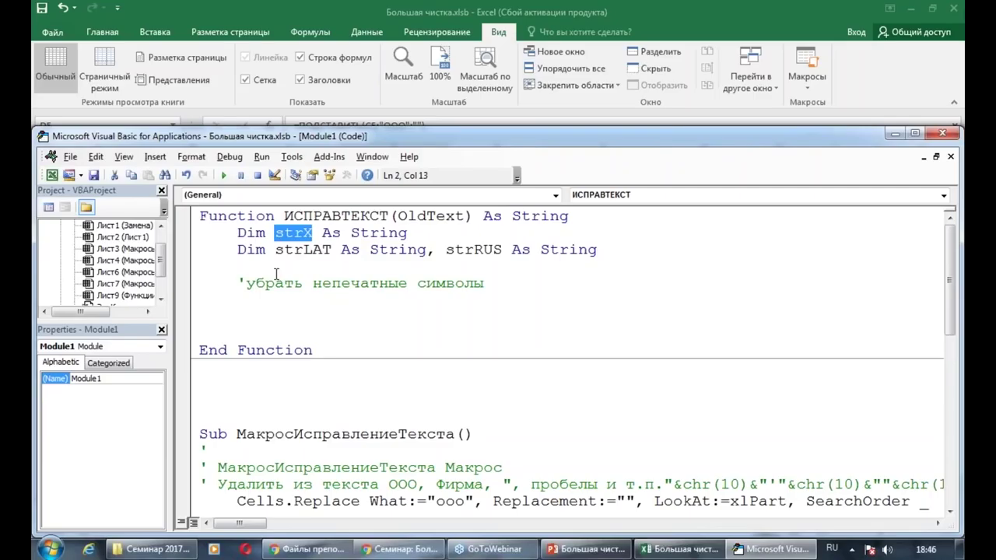
Write strX = WorksheetFunction. on line 6 under the comment, ready for a member name
key("ctrl+c")
left_click(256, 300)
key("ctrl+v")
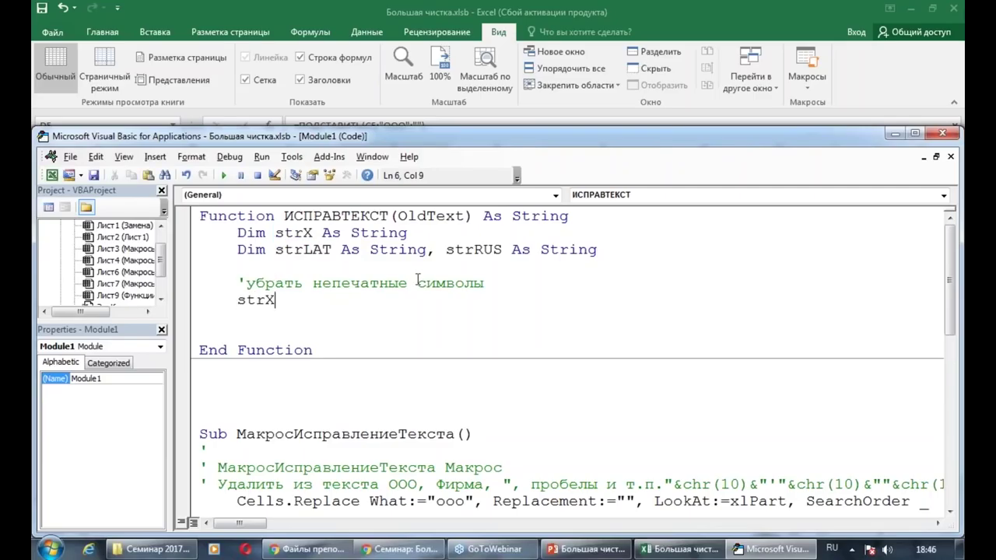
type("=")
type("щш")
key("BackSpace")
key("BackSpace")
type("worksheet")
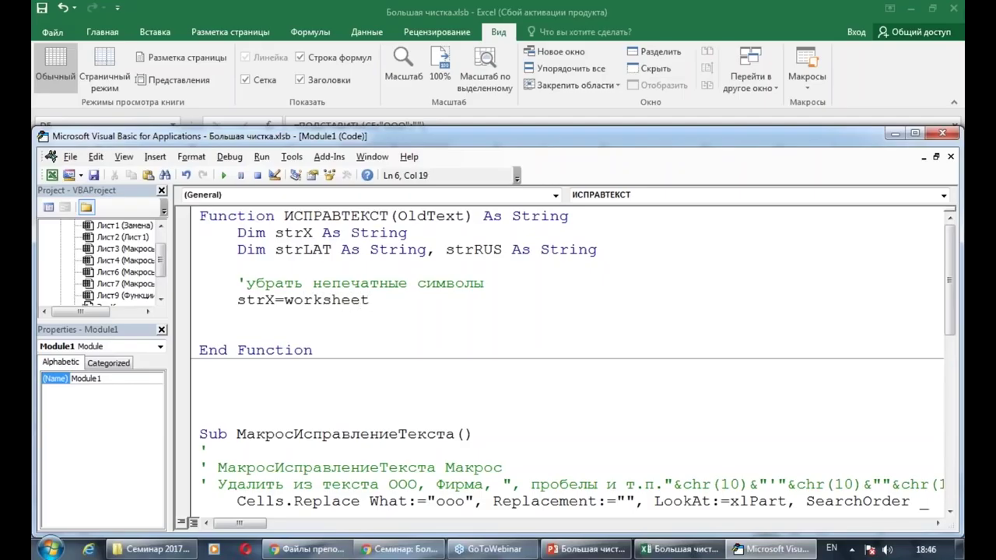
type("function")
key("Down")
key("Up")
key("End")
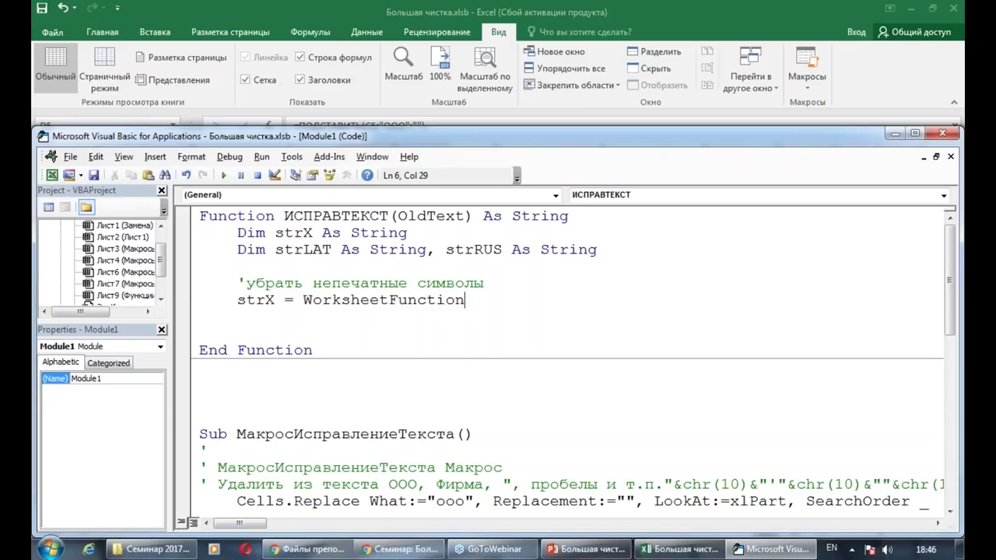
type(".")
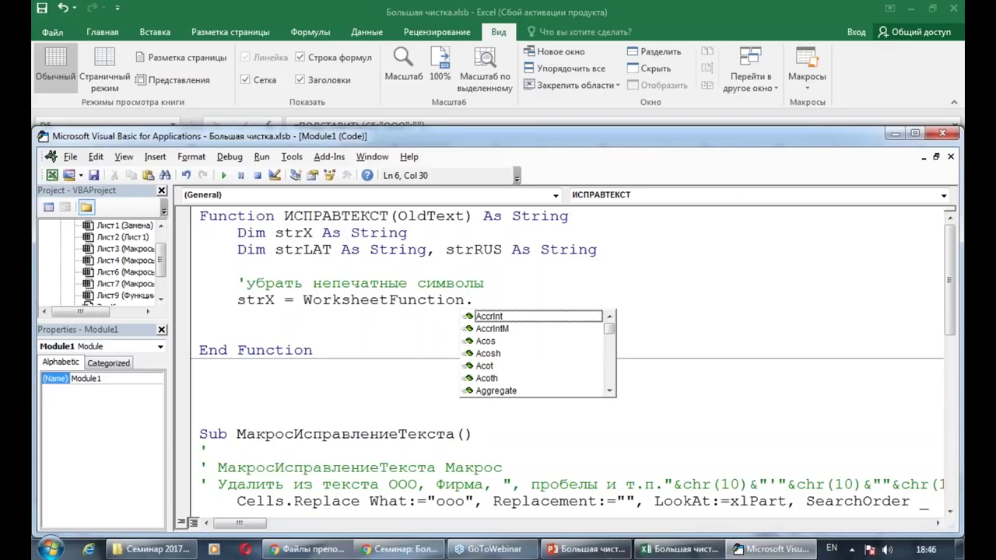
Check slide 5 of the presentation for ПЕЧСИМВ's English name, CLEAR, then set the presentation aside
left_click(554, 19)
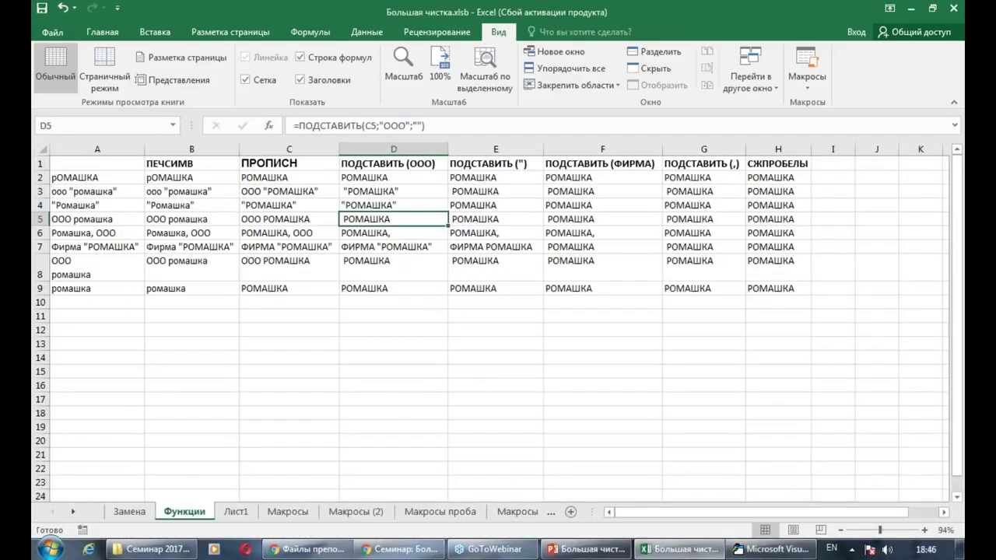
left_click(574, 551)
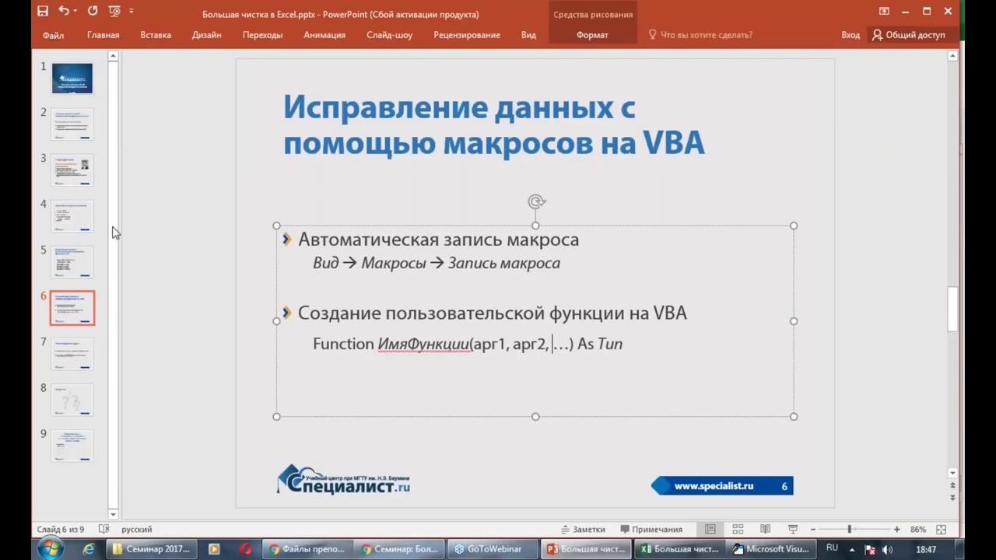
left_click(78, 259)
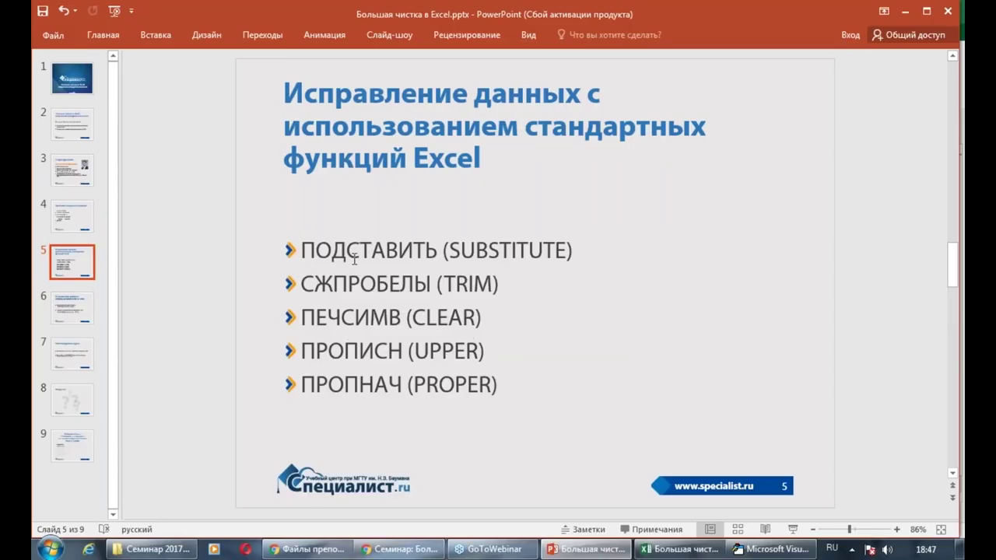
double_click(342, 318)
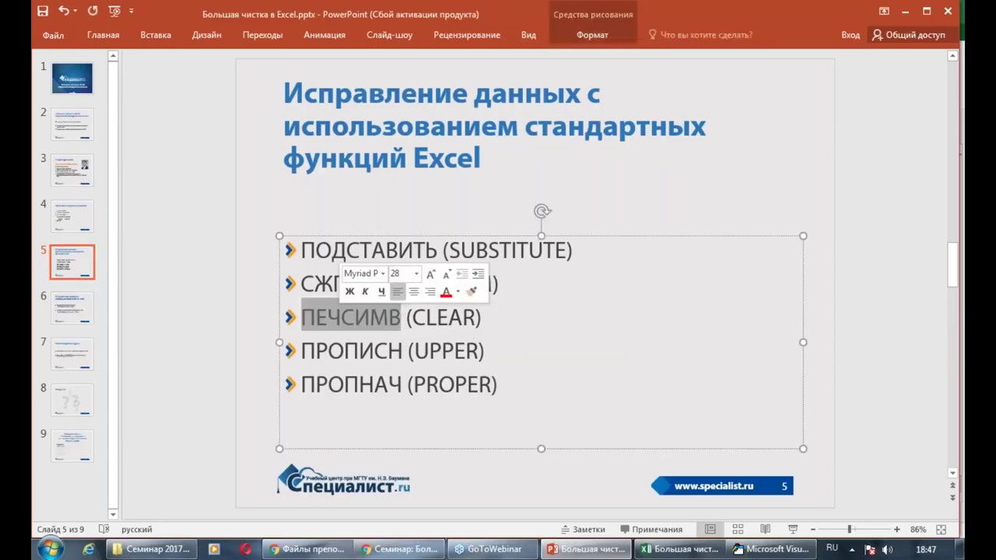
left_click(413, 318)
left_click_drag(413, 318, 477, 317)
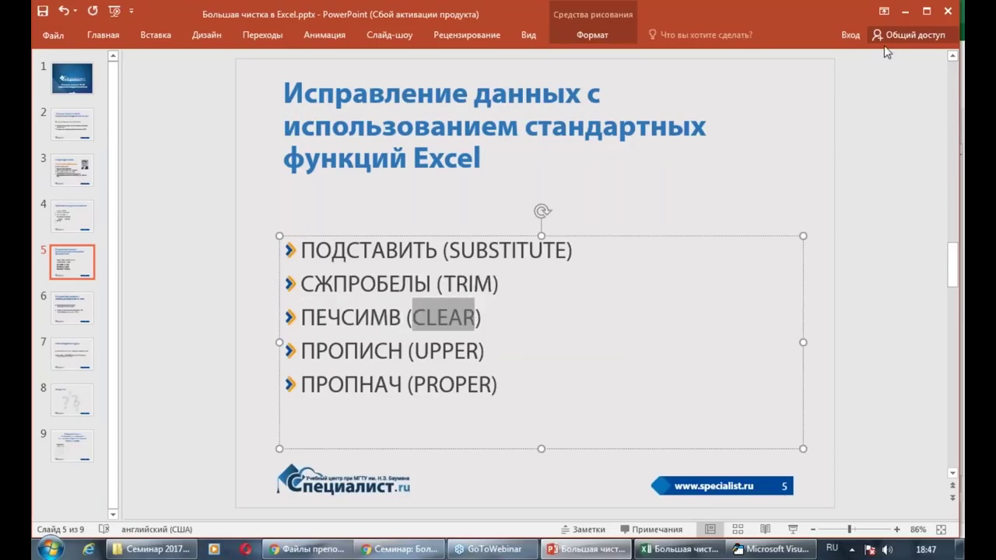
left_click(905, 12)
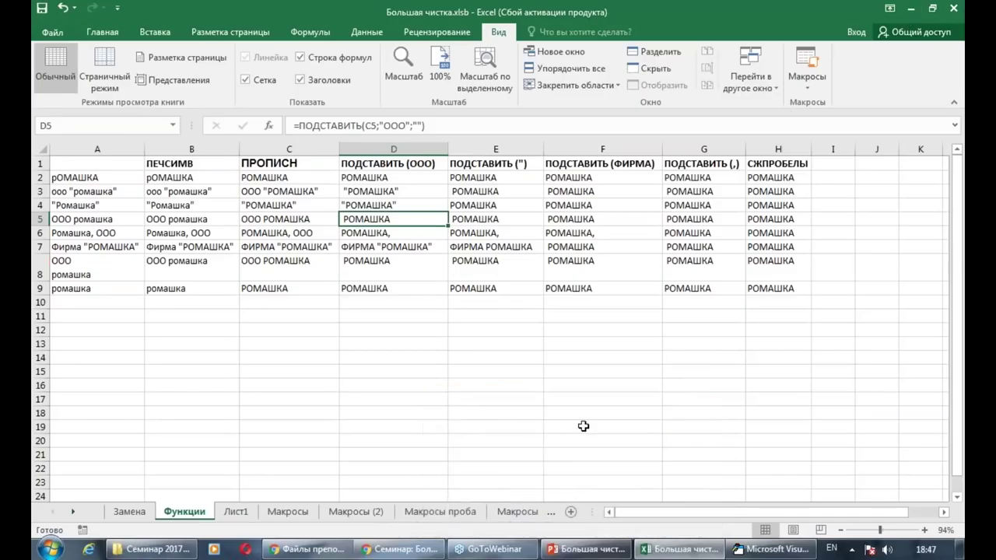
Complete the line as strX = WorksheetFunction.Clean(OldText) and add a blank line below it
left_click(775, 550)
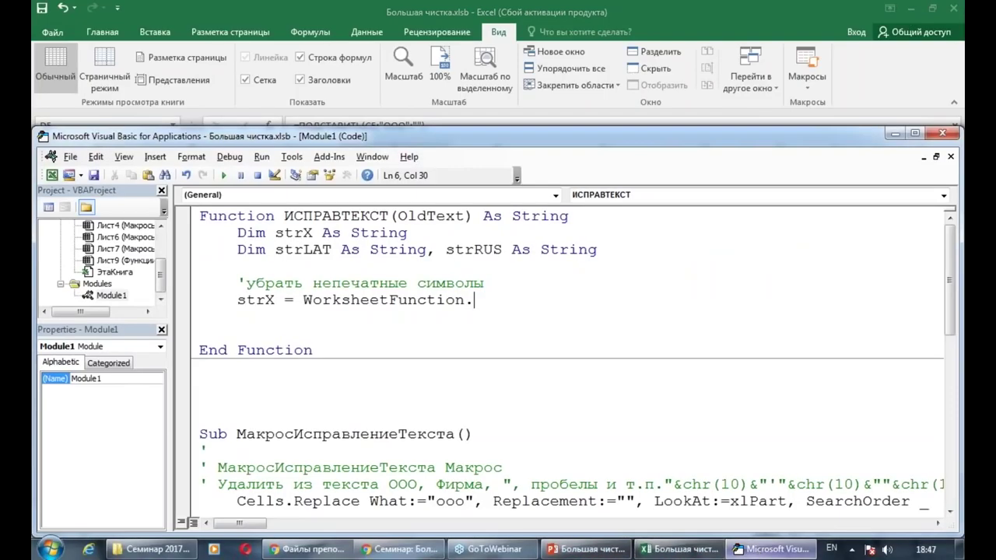
key("BackSpace")
type(".")
type("cle")
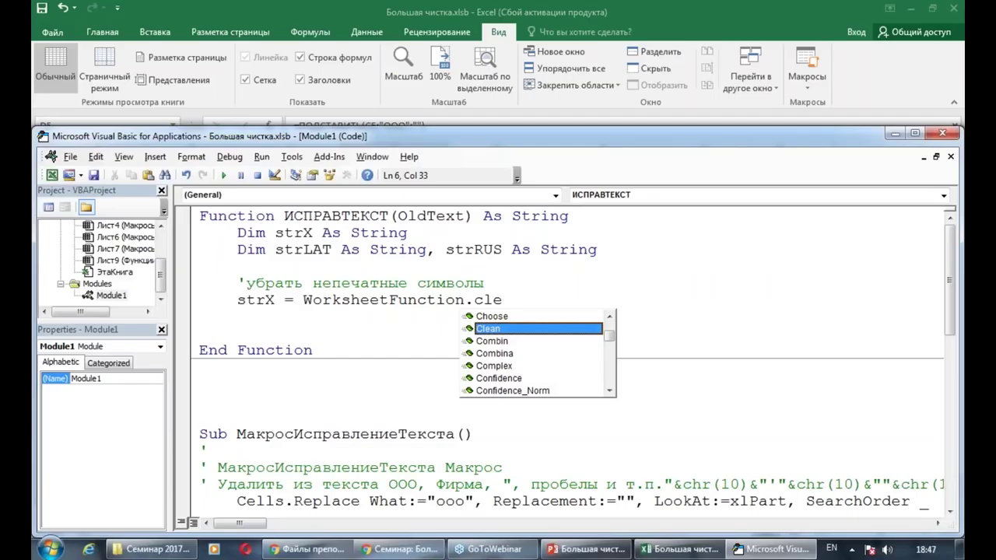
double_click(530, 329)
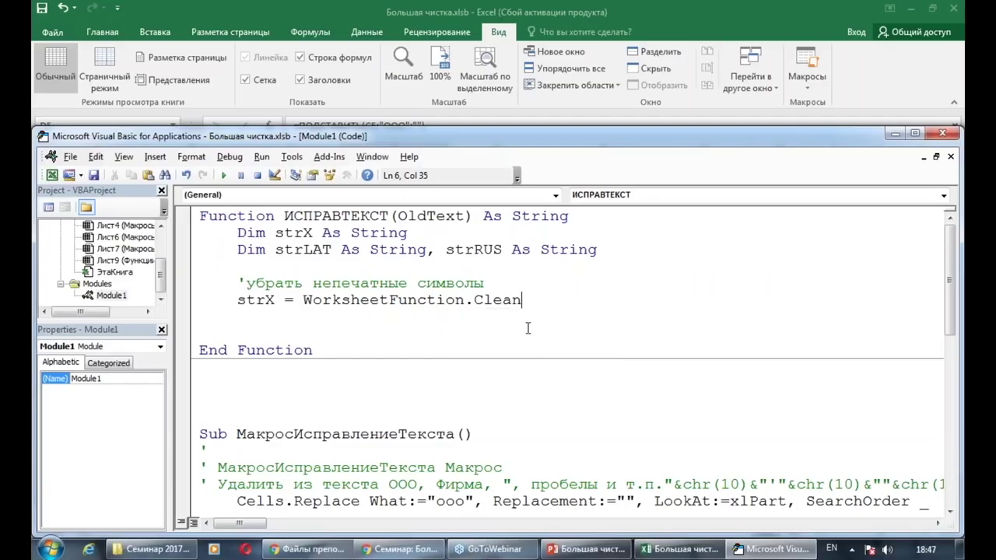
type("(")
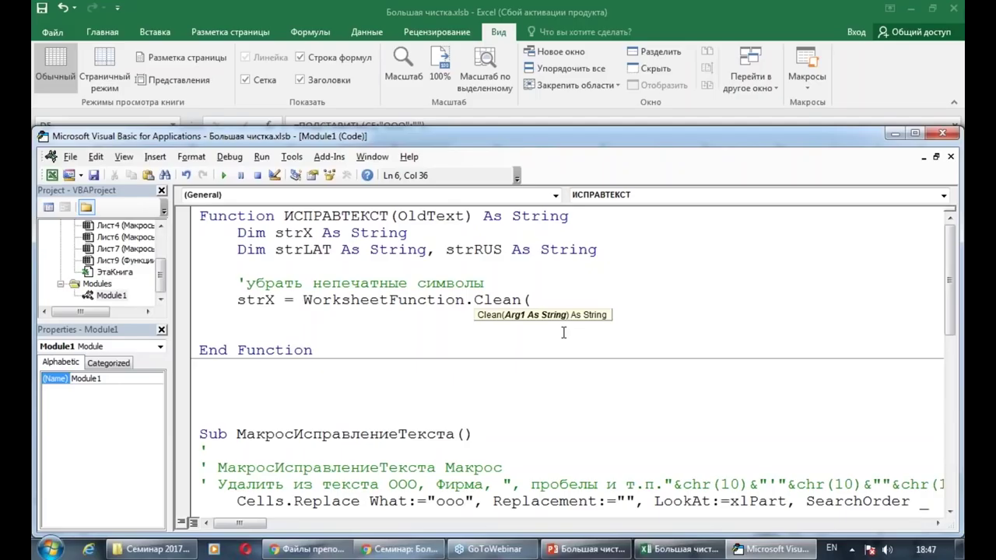
type("oldtext)")
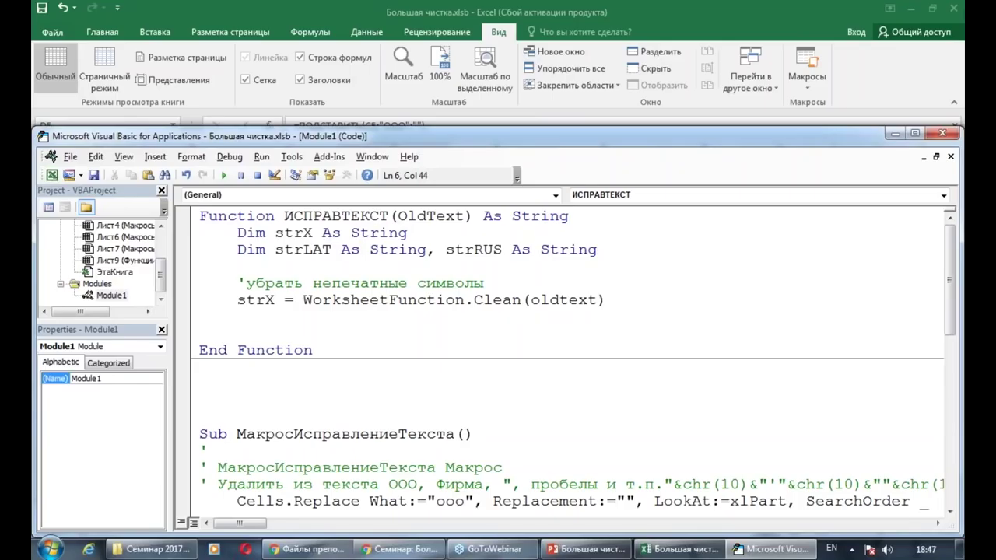
left_click(556, 335)
key("Return")
left_click(200, 333)
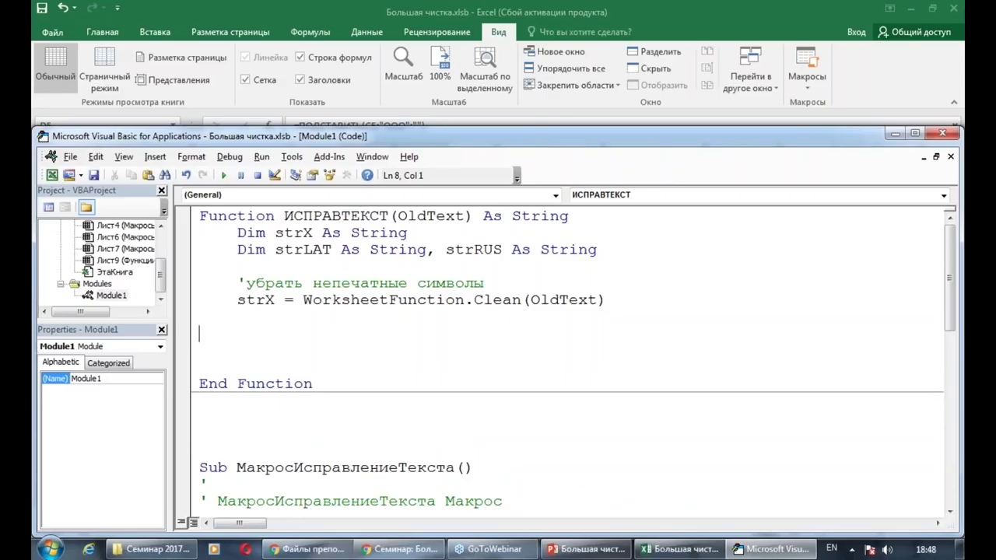
Add the line strLAT = "ABCEHKLMOPTX" on line 8, reusing the declared strLAT name
double_click(303, 251)
left_click(259, 336)
key("ctrl+v")
type("= \"\"")
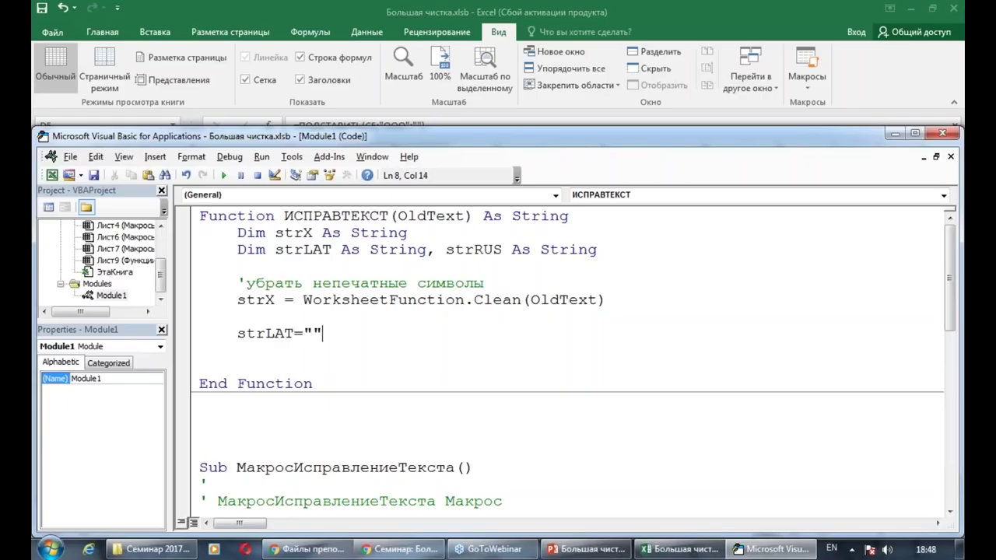
left_click(276, 362)
left_click(335, 333)
type("ssss")
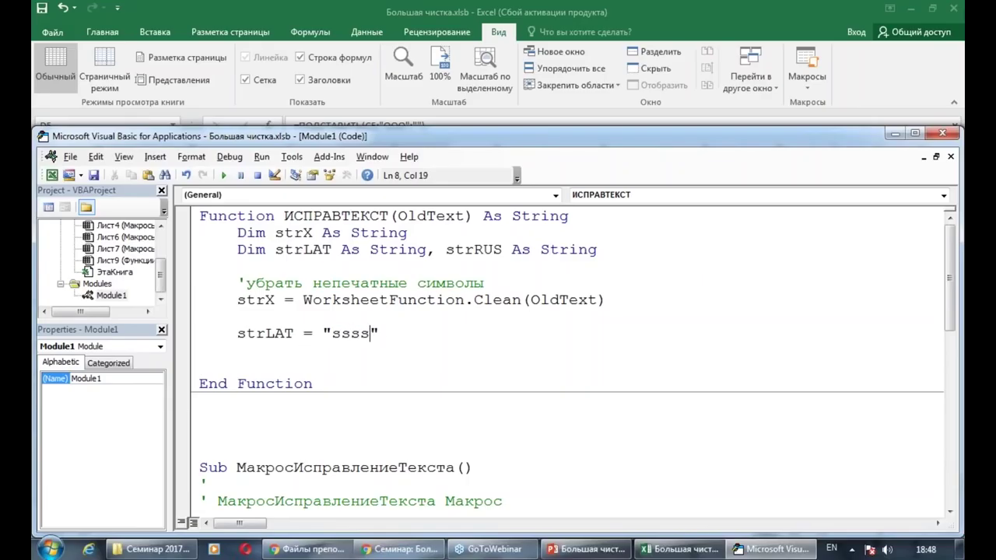
key("BackSpace")
key("BackSpace")
key("BackSpace")
key("BackSpace")
type("ABC")
type("E")
type("H")
type("KLM")
type("OPT")
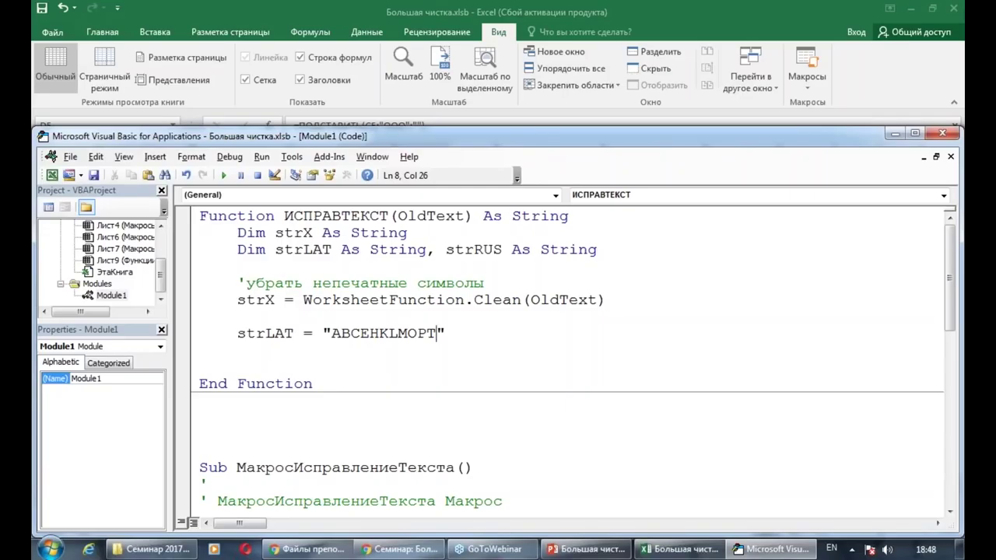
type("X")
left_click_drag(331, 334, 445, 336)
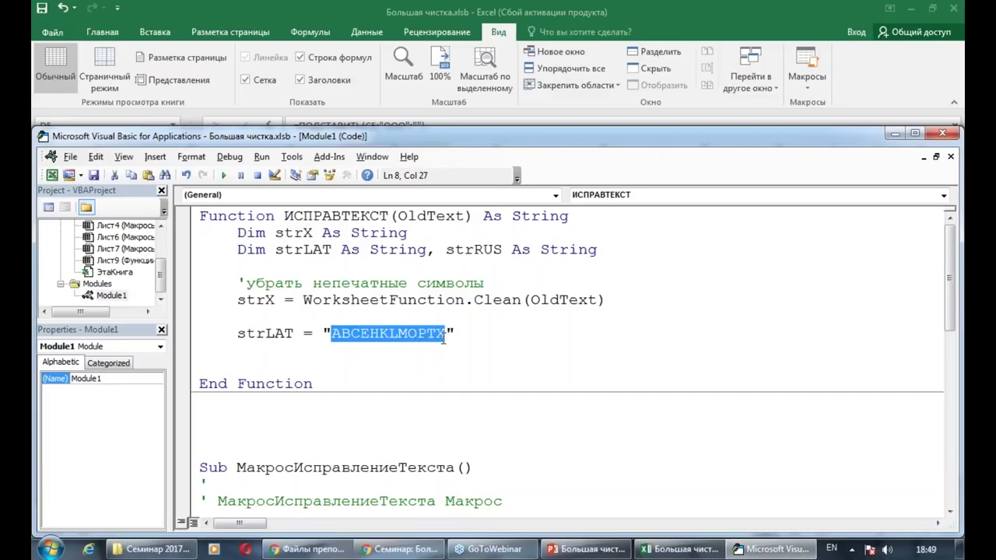
left_click(413, 354)
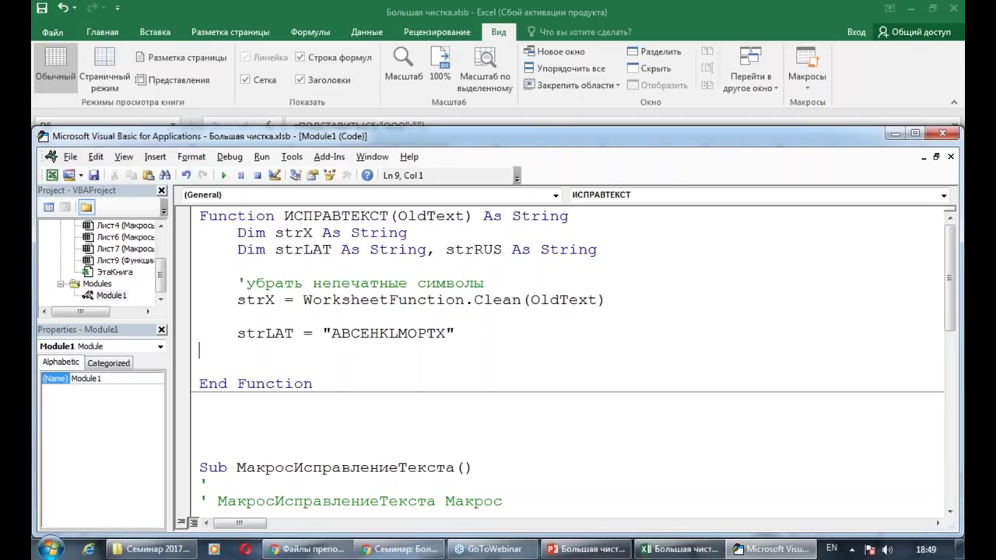
Start line 9 as strRUS = "АВСЕНК" using the Russian keyboard layout
double_click(470, 249)
key("ctrl+c")
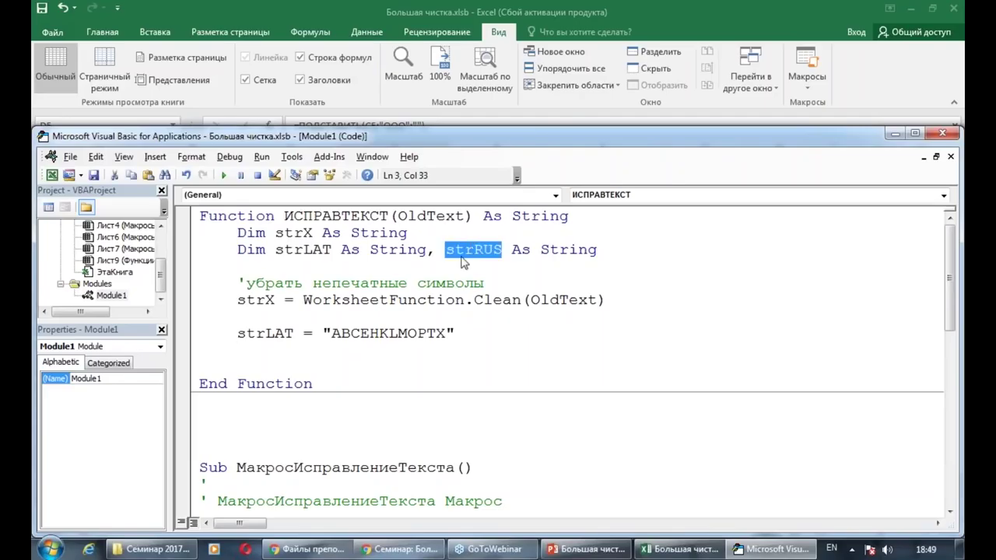
left_click(261, 343)
key("ctrl+v")
type("=\"\"")
key("Down")
key("Up")
key("Right")
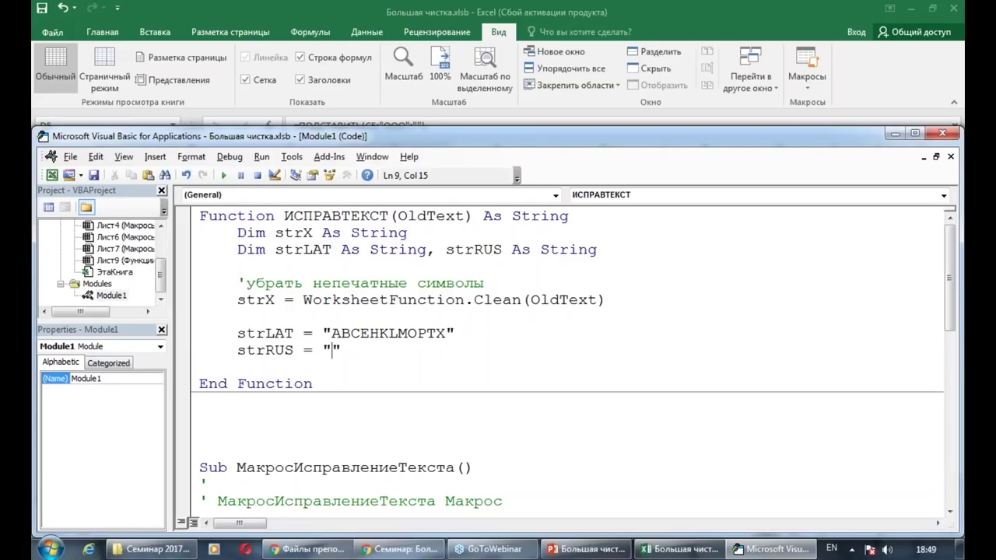
key("alt+shift")
type("ФФЫФЫФЫВФ")
key("BackSpace")
key("BackSpace")
key("BackSpace")
key("BackSpace")
key("BackSpace")
key("BackSpace")
key("BackSpace")
key("BackSpace")
key("BackSpace")
type("А")
type("ВС")
type("Е")
type("Н")
type("К")
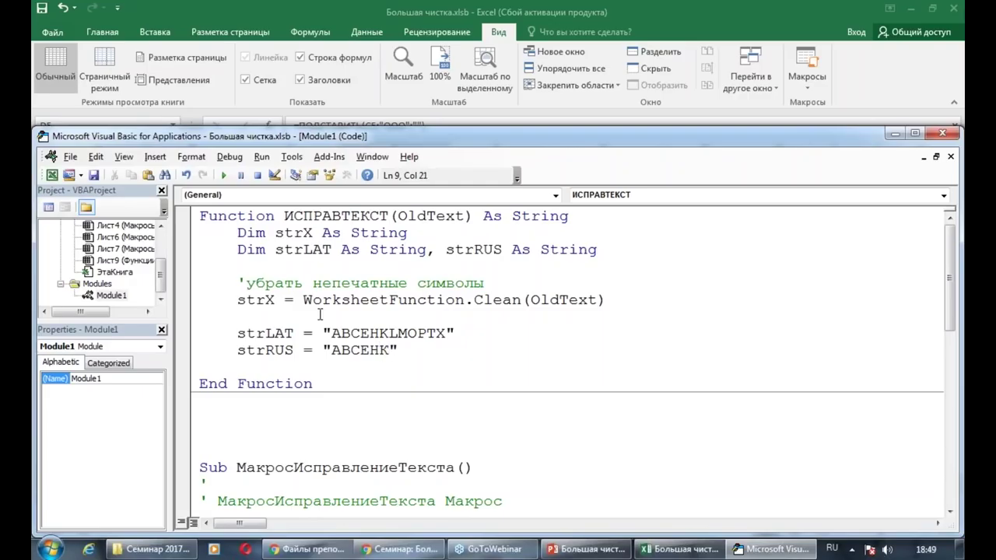
Delete the stray L from strLAT, finish strRUS as "АВСЕНКМОРТХ", and add two blank lines
left_click(400, 331)
key("BackSpace")
key("Down")
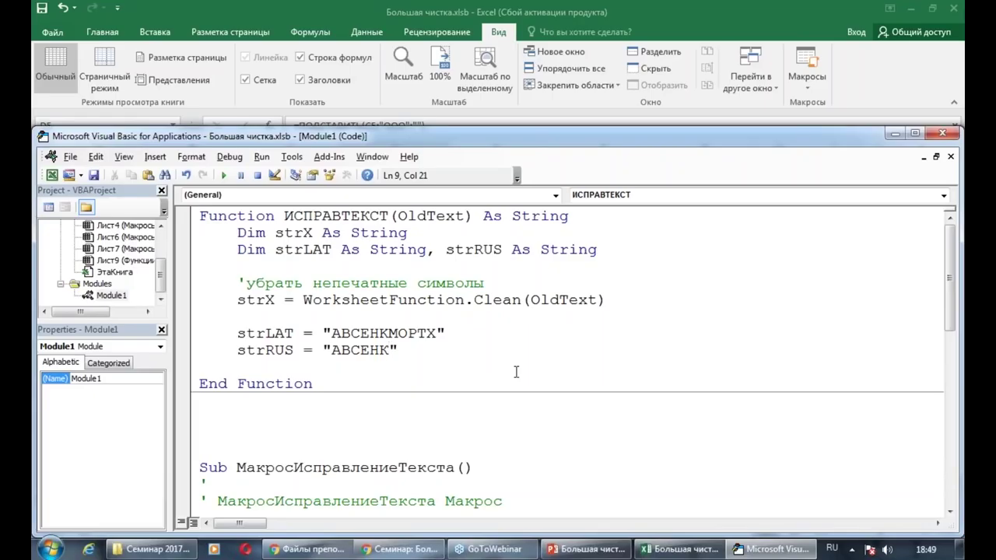
type("М")
type("РТХ")
double_click(408, 334)
double_click(408, 351)
left_click(406, 371)
key("Return")
key("Return")
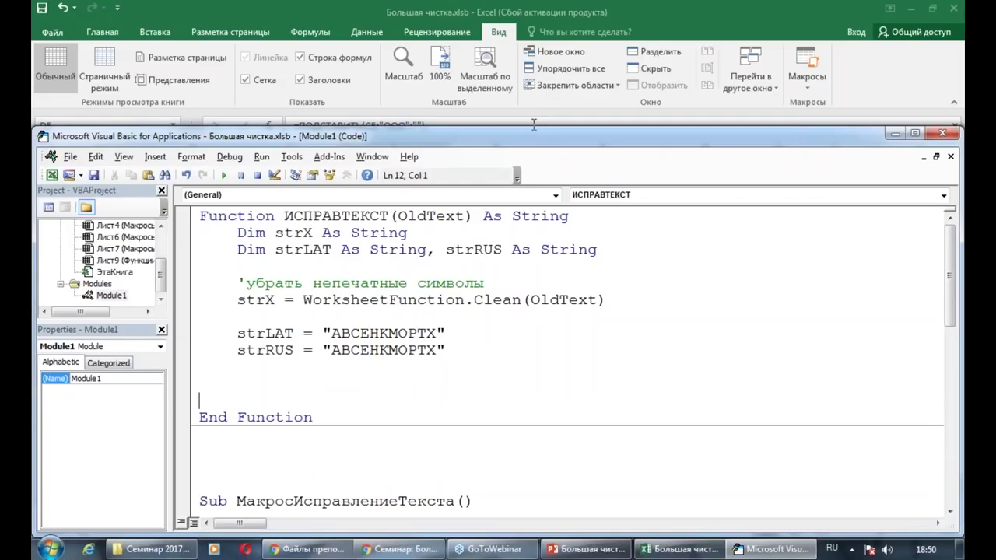
Enlarge the code window and declare Dim i As Integer below the other declarations
left_click_drag(534, 126, 534, 48)
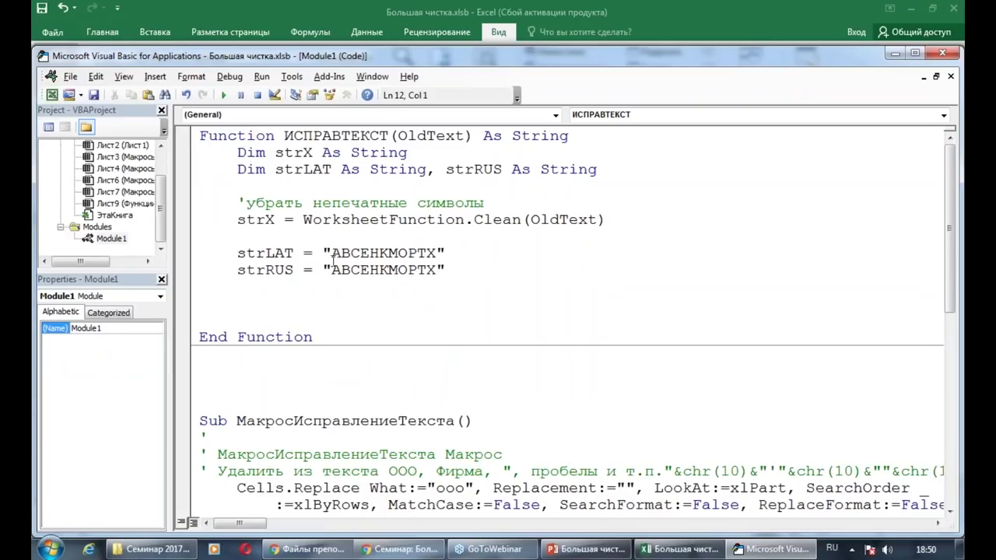
left_click_drag(332, 254, 435, 261)
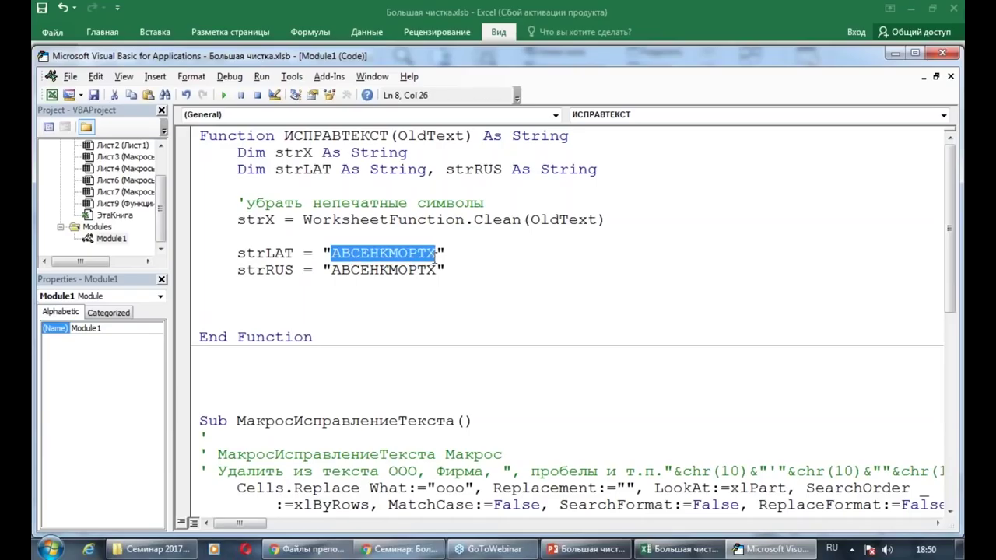
left_click(335, 270)
left_click(443, 271)
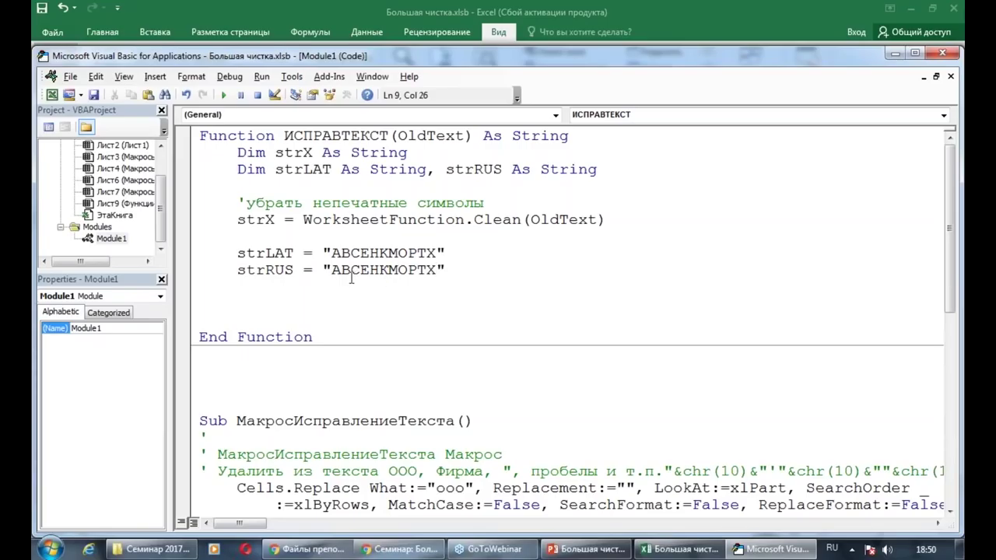
left_click(276, 189)
key("Return")
key("Up")
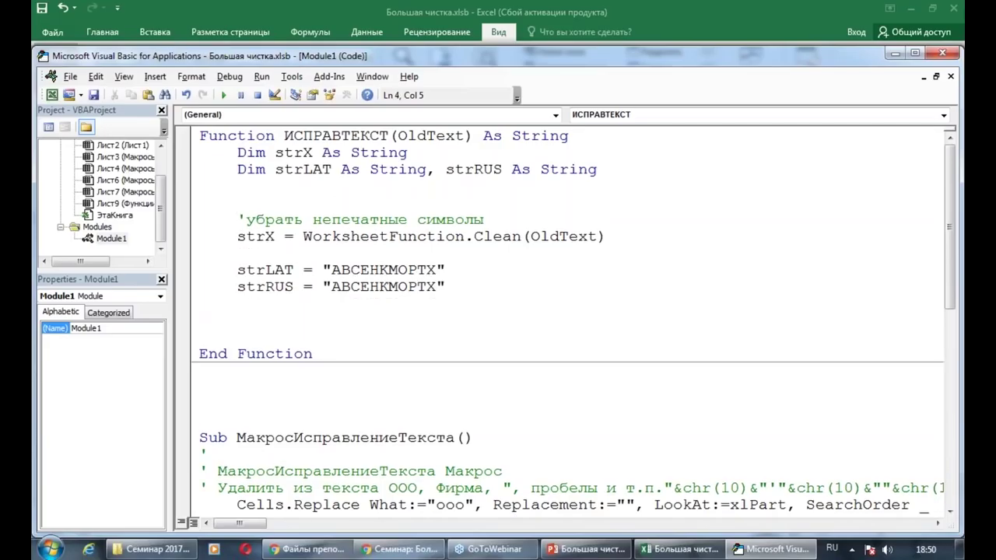
key("alt+shift")
type("DIM ")
type("i a")
type("s int")
key("Tab")
Add an empty For i = 1 To 11 … Next i loop with an indented body line
key("Down")
key("Down")
key("Down")
key("Down")
key("Down")
key("Down")
key("Down")
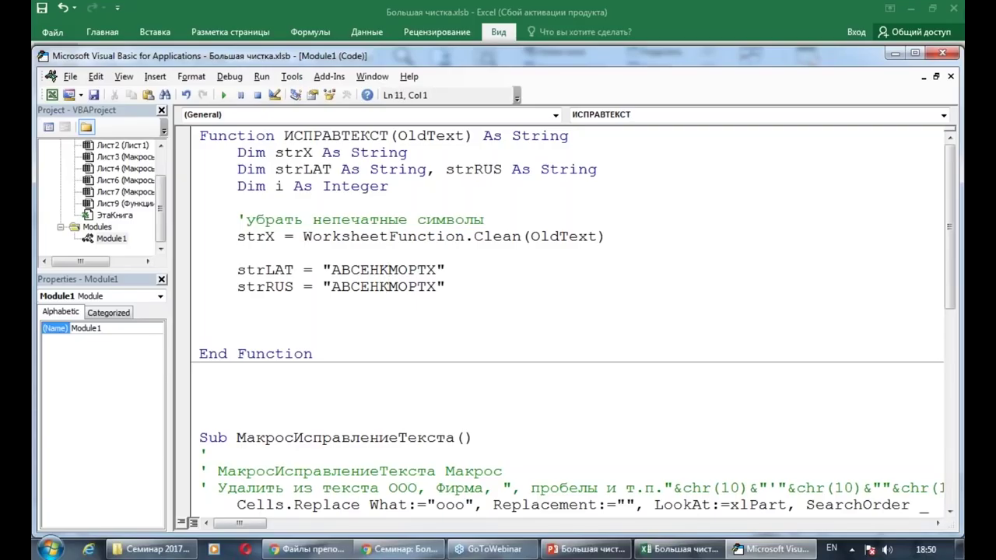
key("Return")
key("Tab")
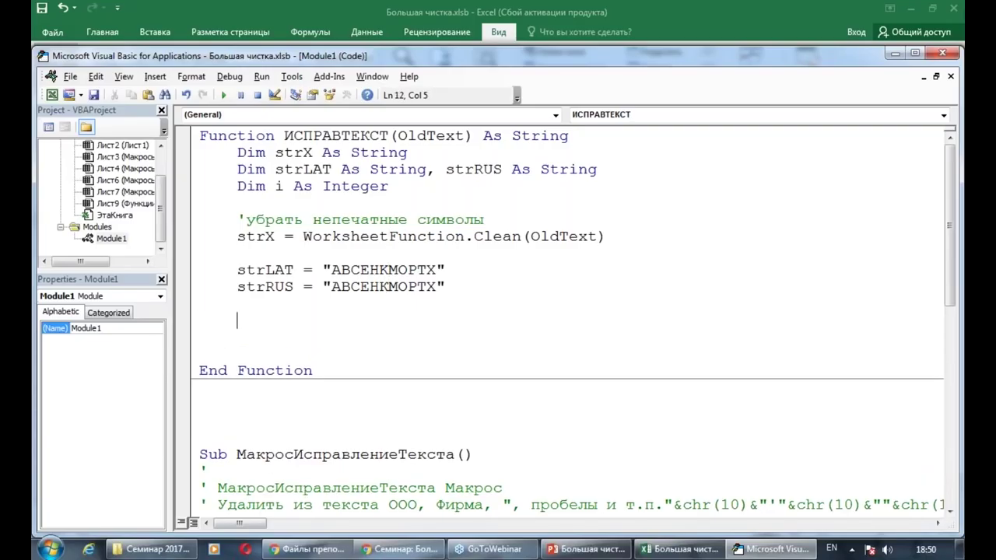
type("for i=1 ")
type("to 11")
key("Down")
key("Return")
key("Tab")
type("next ")
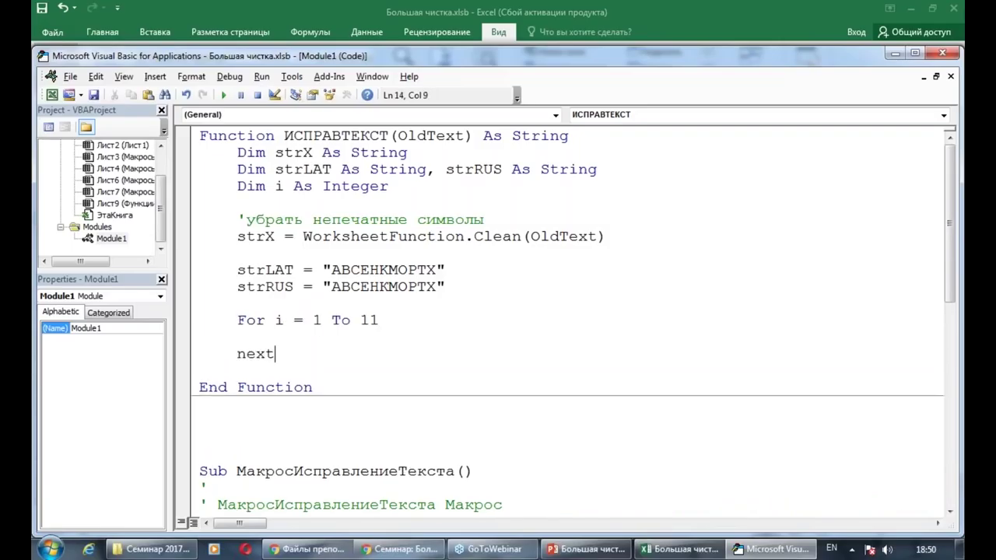
type("i")
key("Up")
key("Tab")
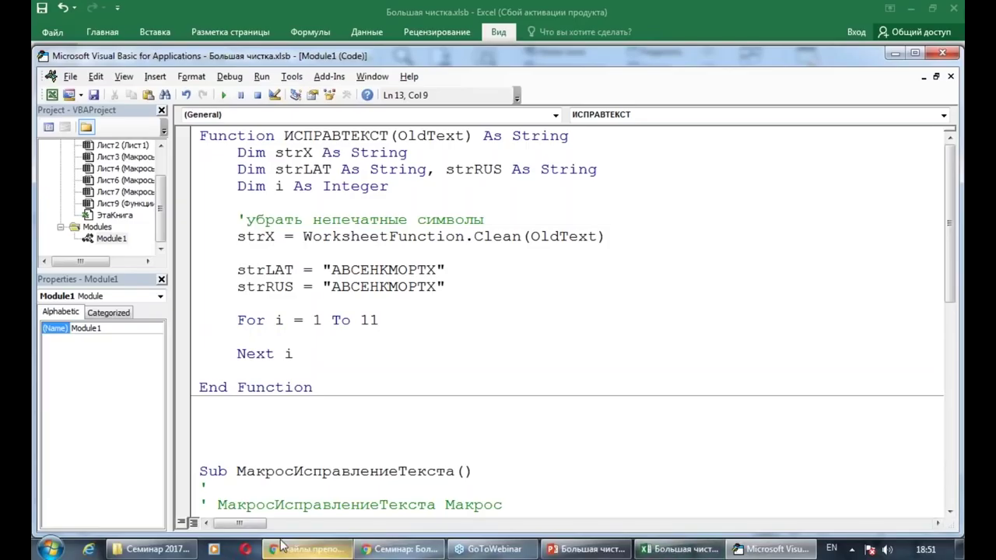
left_click(165, 551)
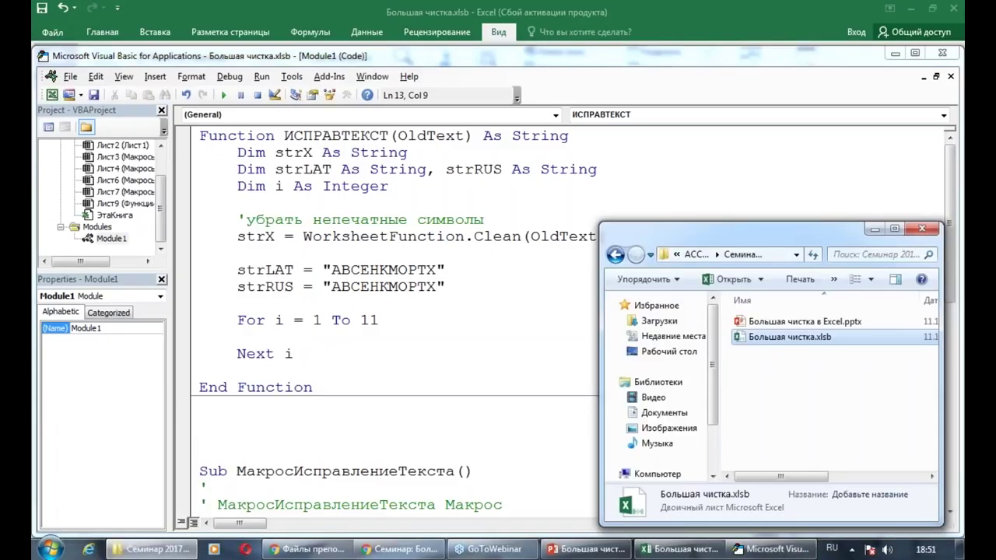
left_click(875, 229)
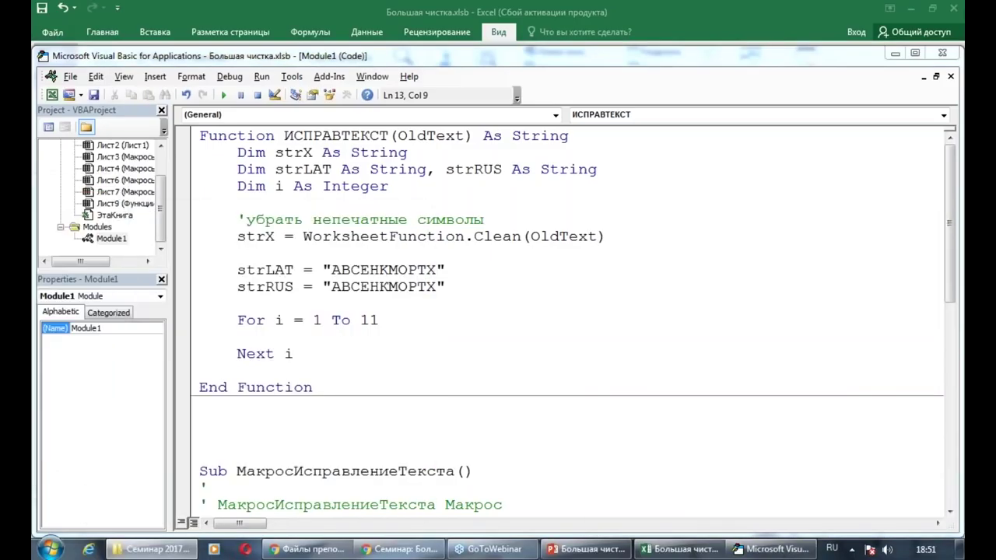
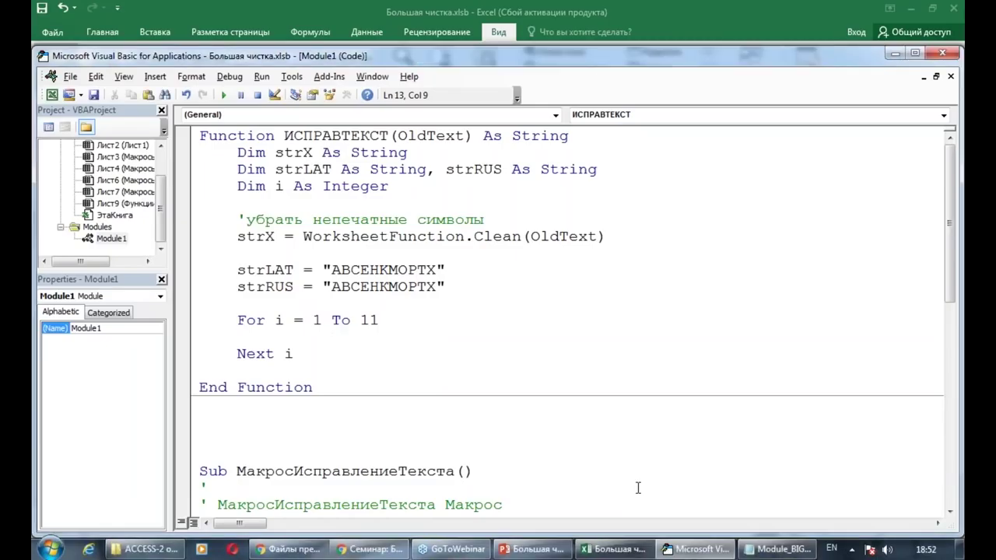
Highlight ПОДСТАВИТЬ and SUBSTITUTE on the presentation's functions slide
mouse_move(614, 553)
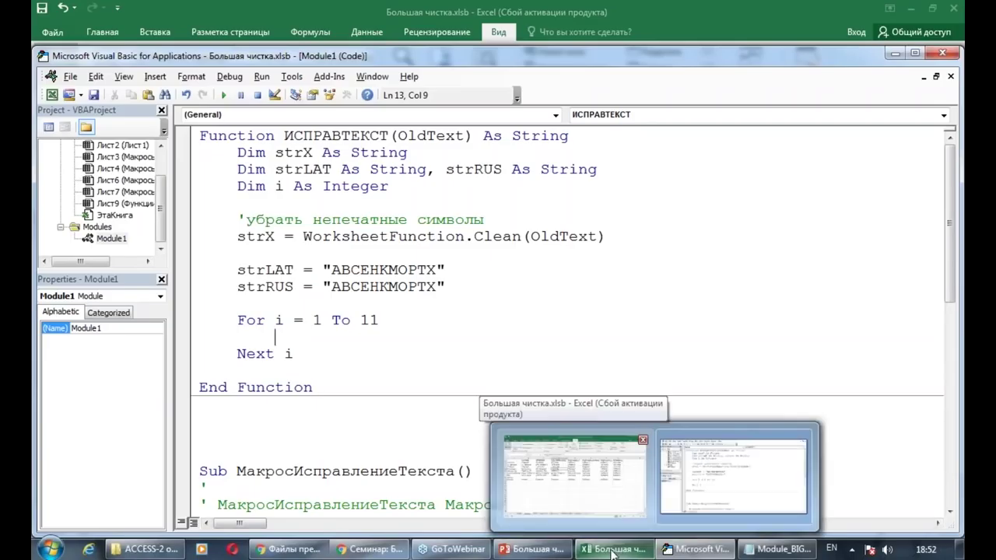
left_click(537, 549)
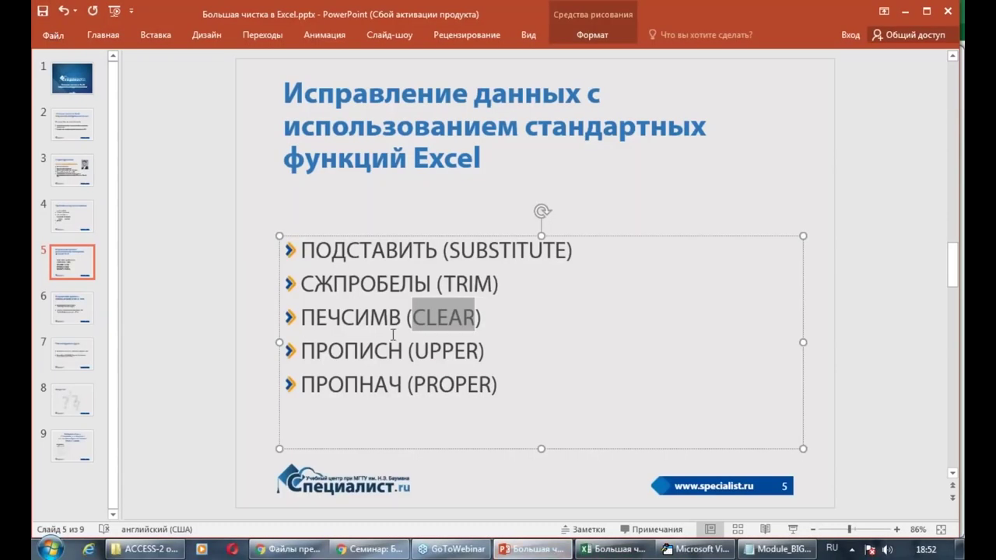
left_click(392, 263)
left_click_drag(302, 250, 440, 251)
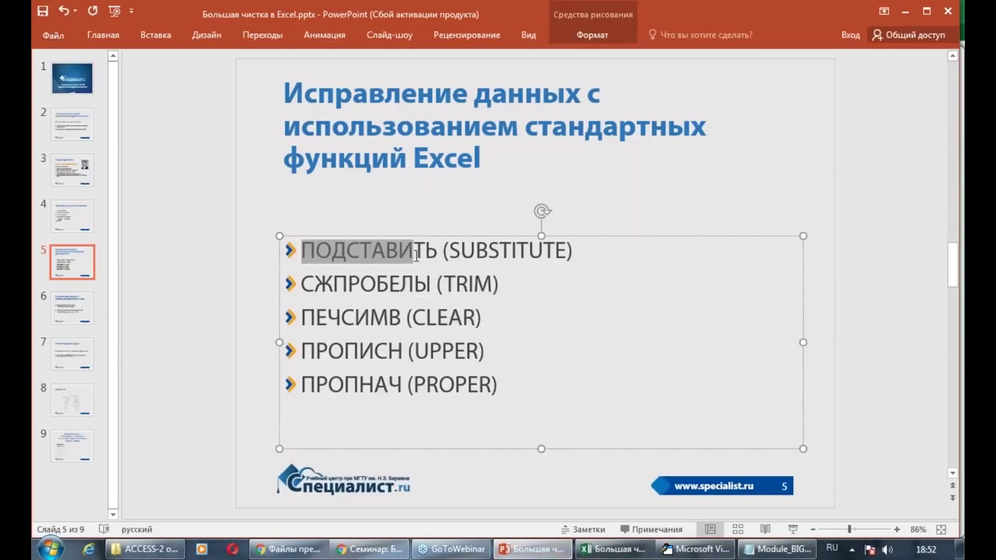
left_click_drag(450, 250, 565, 251)
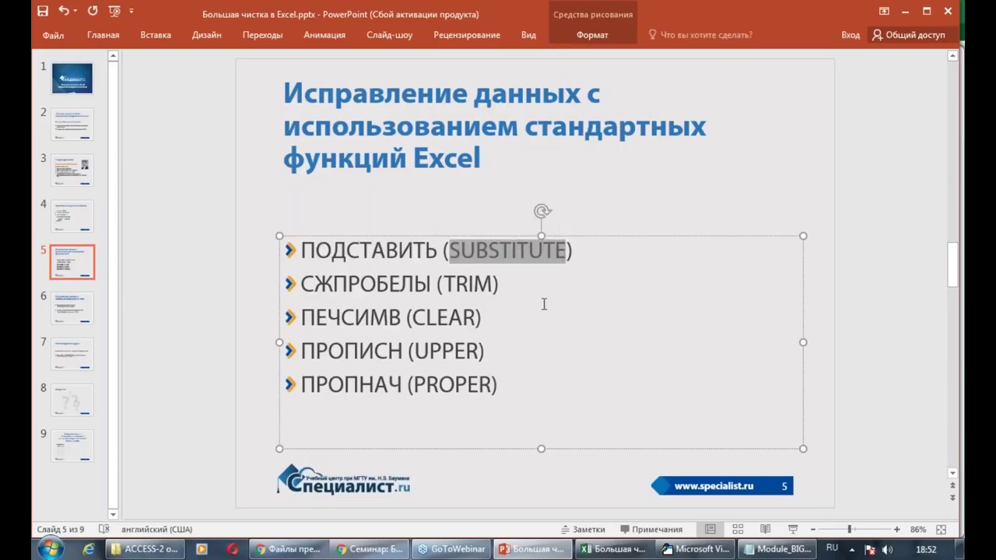
left_click(542, 305)
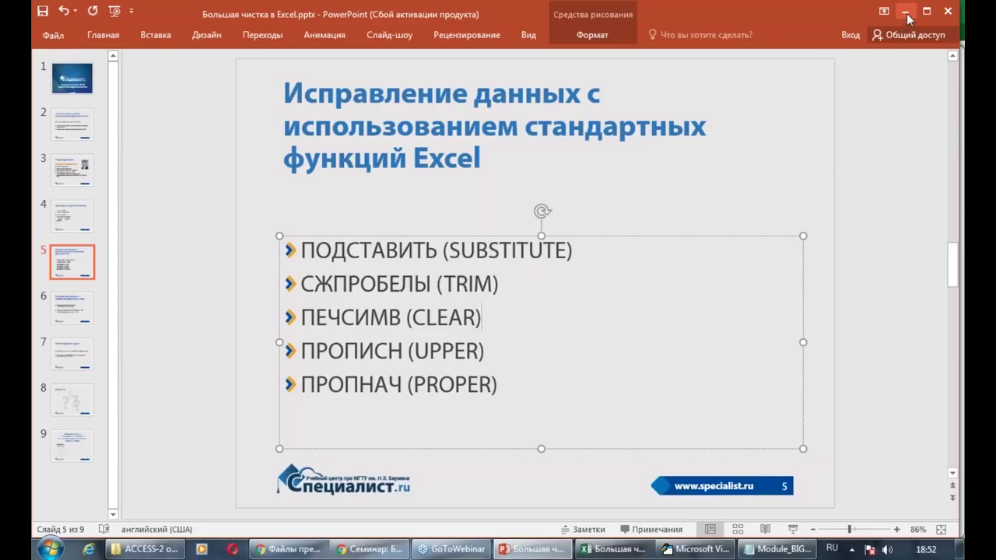
Back in the code, start the loop line strx=replace(strx,mid(strlat,i,1)
left_click(907, 13)
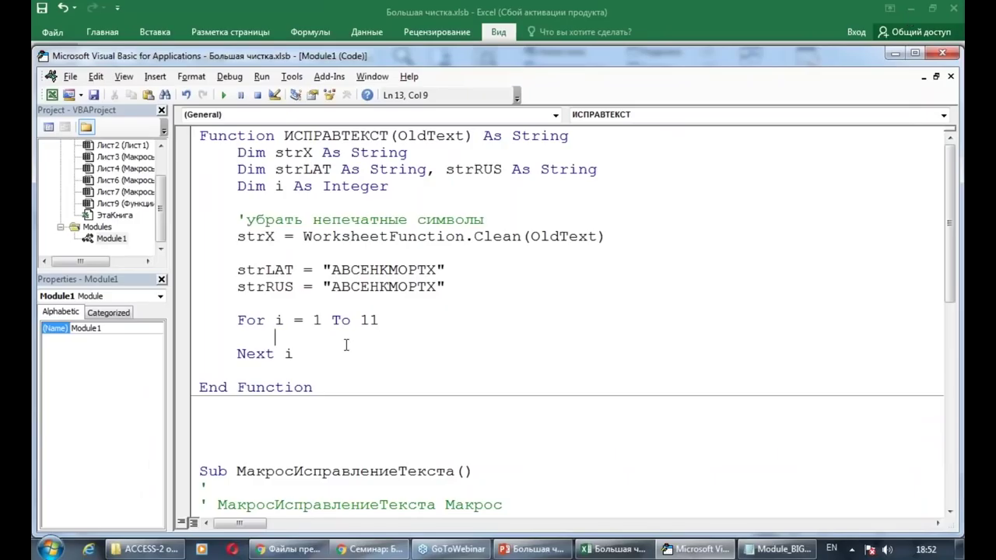
type("strx=")
type("replace")
type("(")
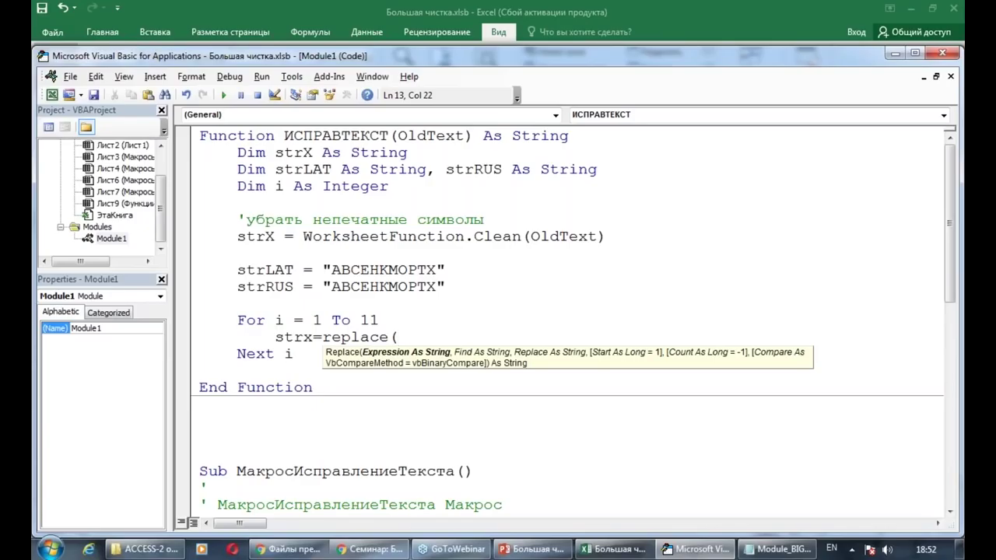
type("strx")
type(",")
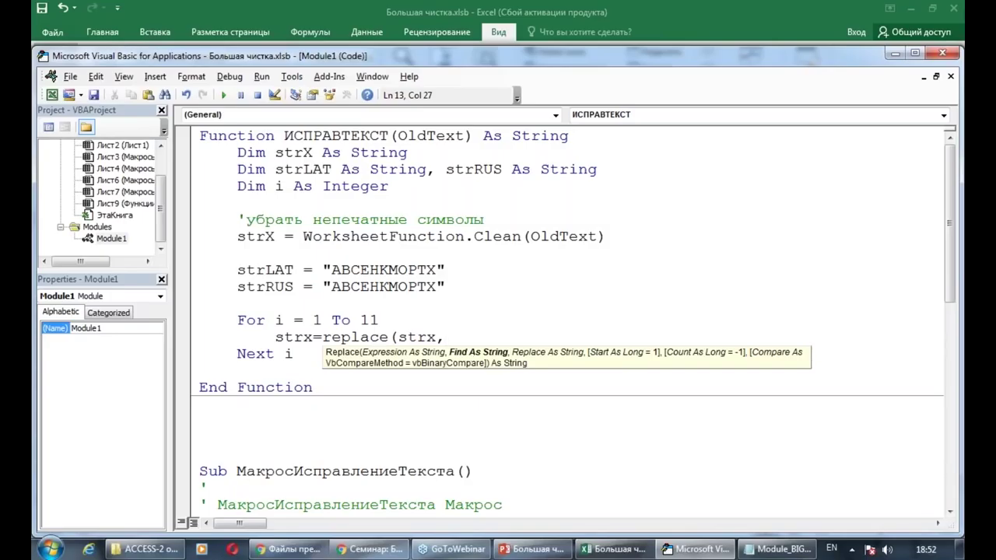
type("mid")
type("(")
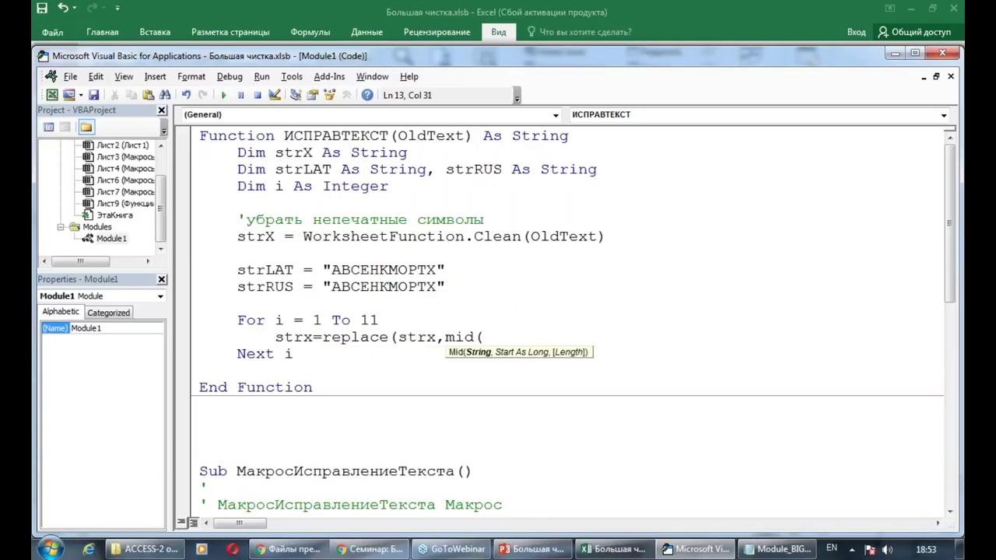
type("strlat,i,1)")
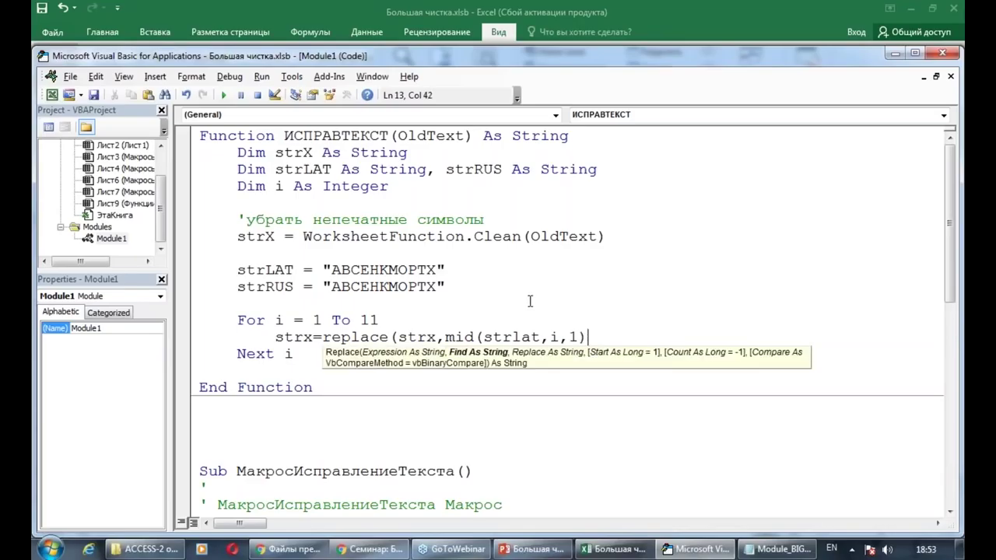
Dismiss the compile error and finish the line strx=replace(strx,mid(strlat,i,1),mid(strrus,i,1))
left_click(591, 301)
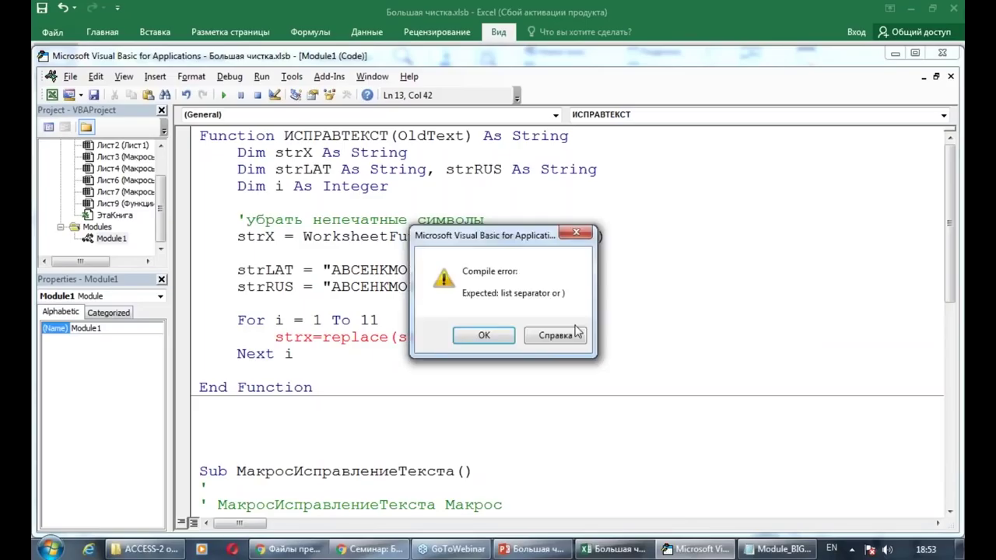
left_click(484, 343)
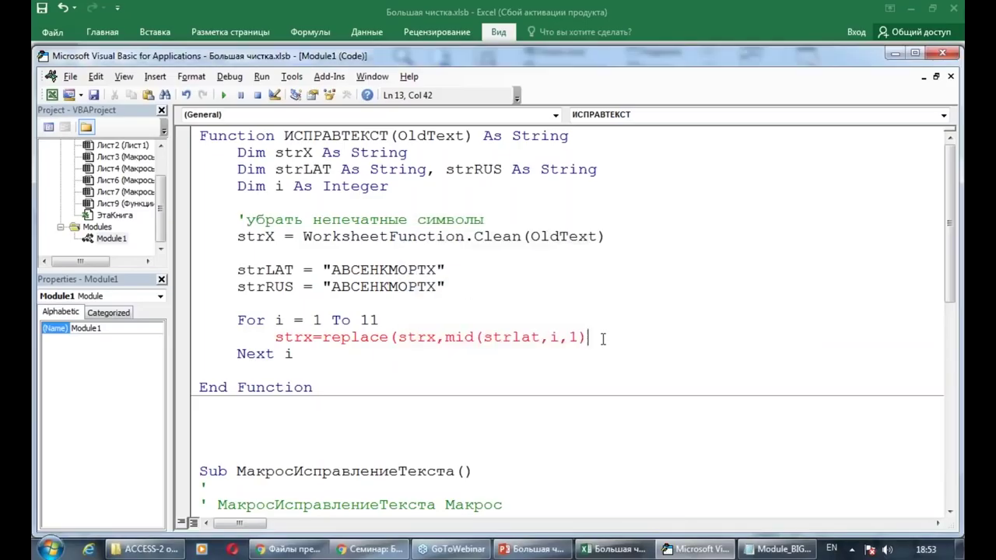
type(",")
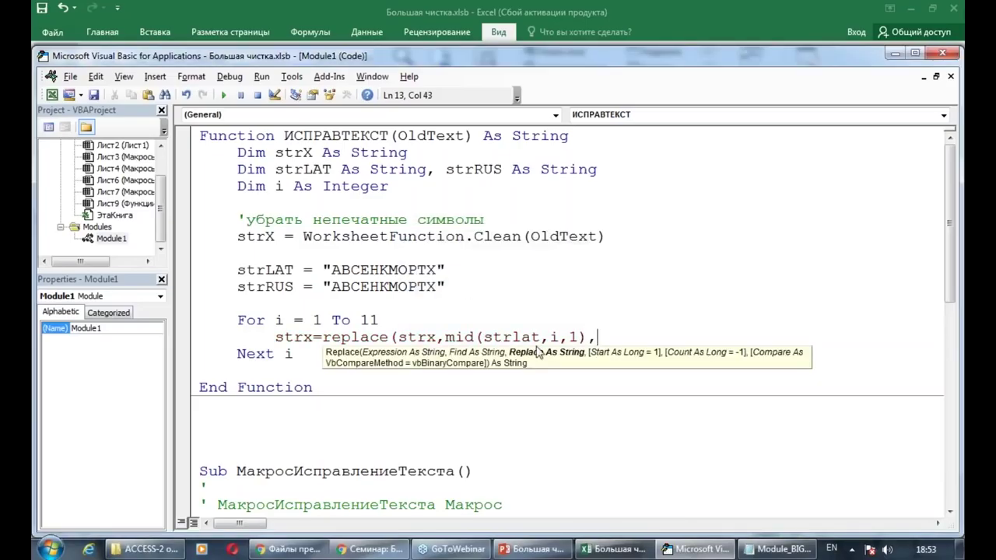
type("mid")
type("(")
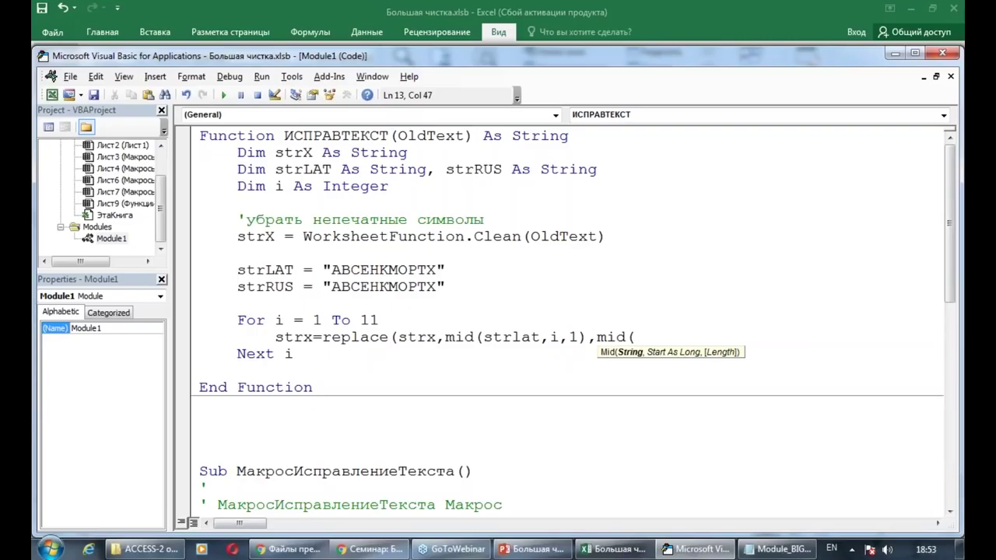
type("str")
type("rus")
type(",i,1)")
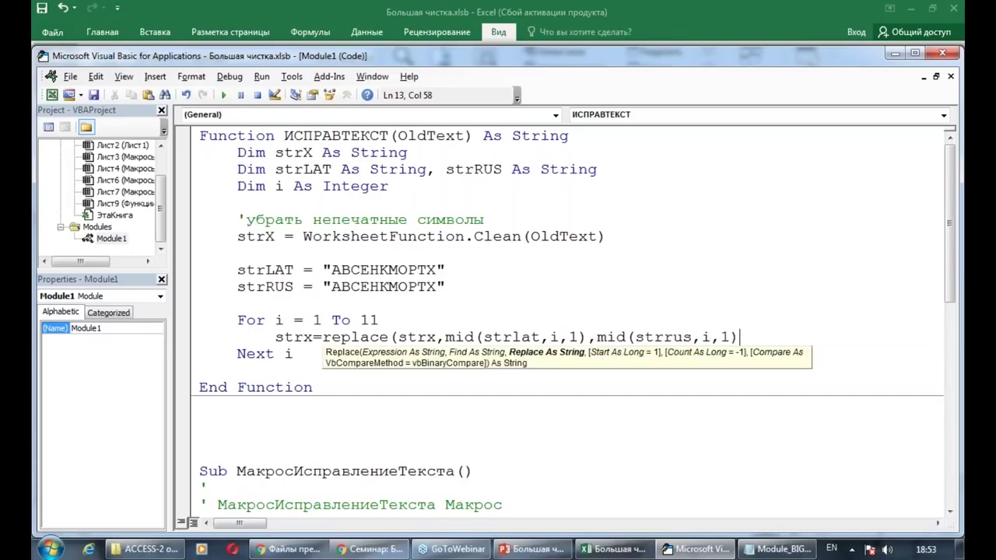
type(")")
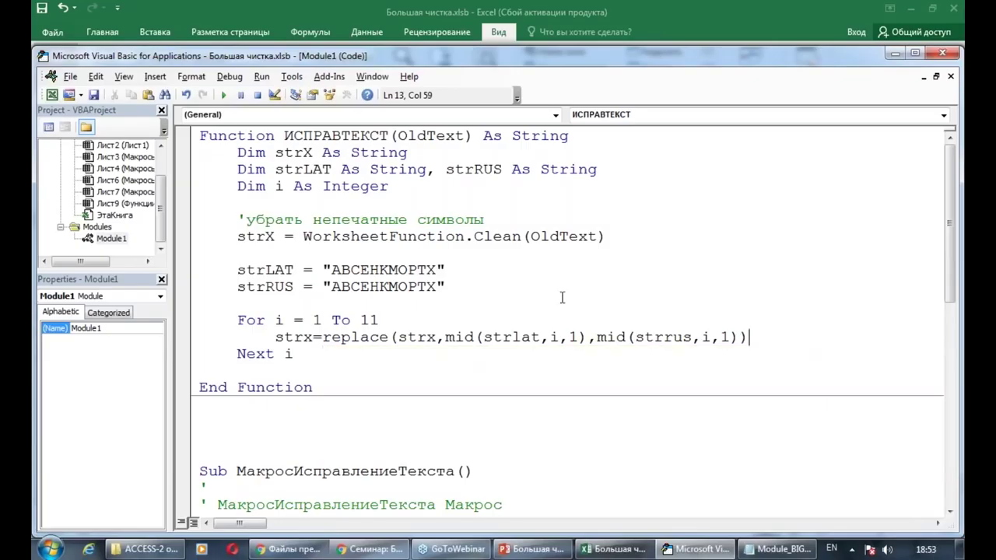
left_click(561, 289)
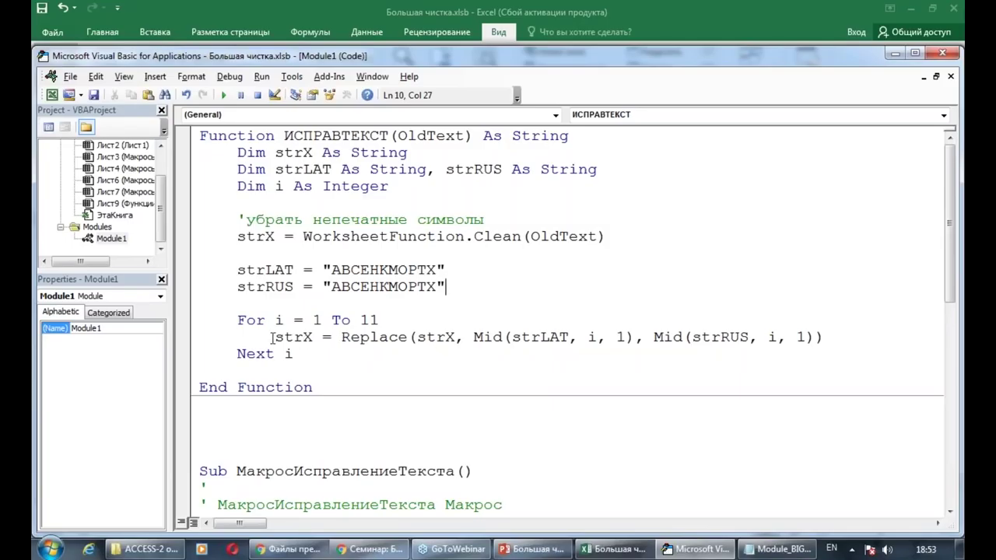
Highlight the Replace line, the strings' first letters and the loop limit 11
left_click_drag(272, 337, 823, 352)
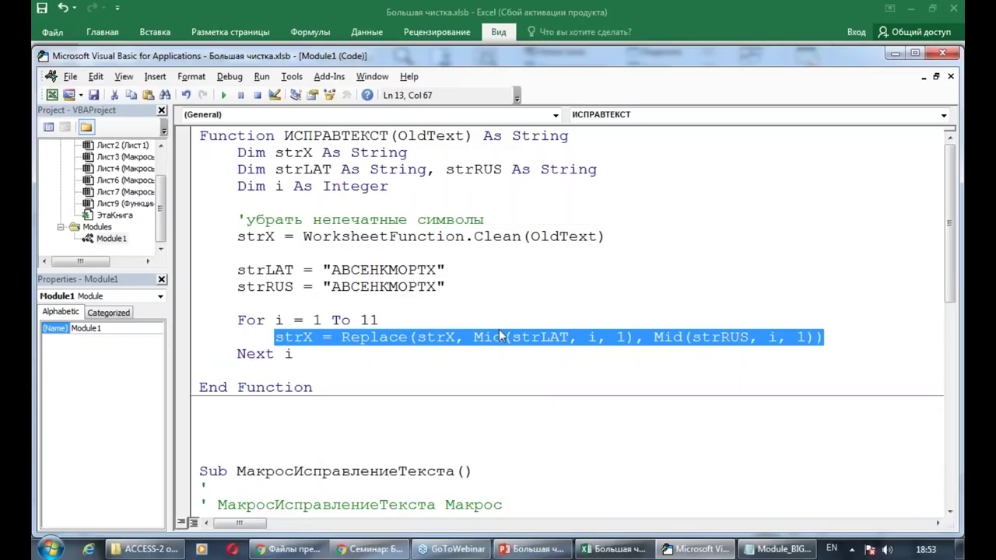
left_click(331, 270)
mouse_move(332, 270)
left_mouse_down()
mouse_move(342, 287)
mouse_move(350, 270)
mouse_move(350, 286)
left_mouse_up()
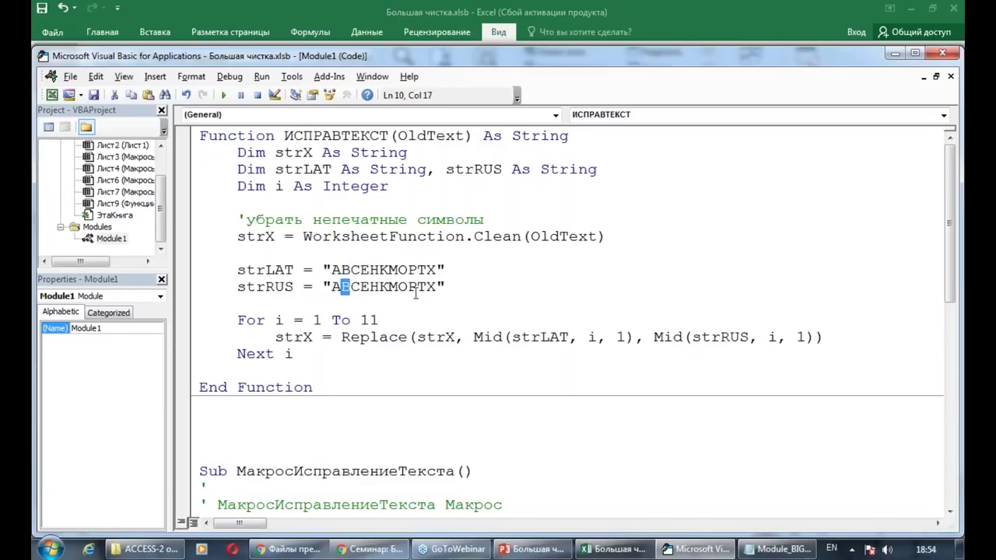
left_click(479, 307)
double_click(369, 320)
Insert a blank line above End Function, then highlight the strRUS and strLAT strings
left_click(286, 372)
key("Return")
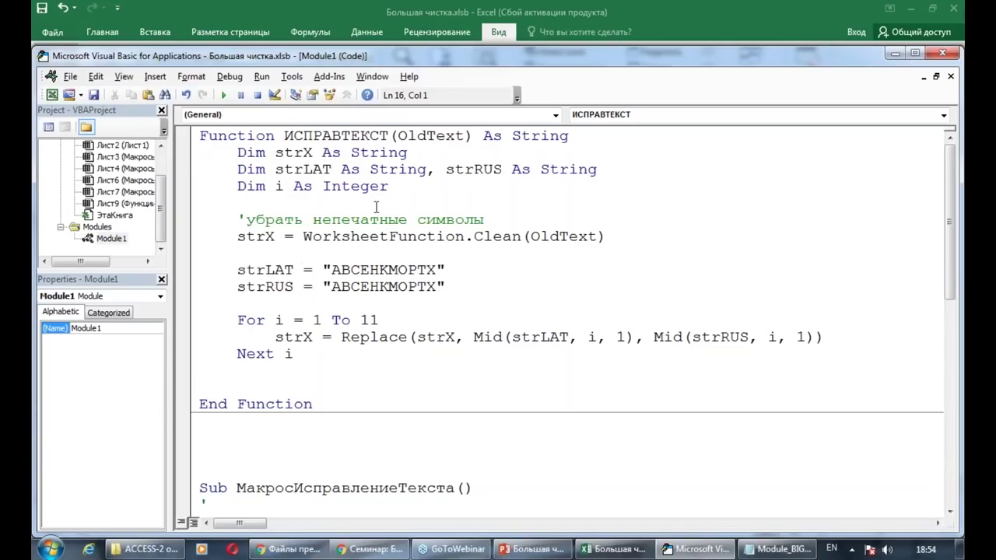
double_click(357, 287)
left_click(351, 269)
double_click(350, 269)
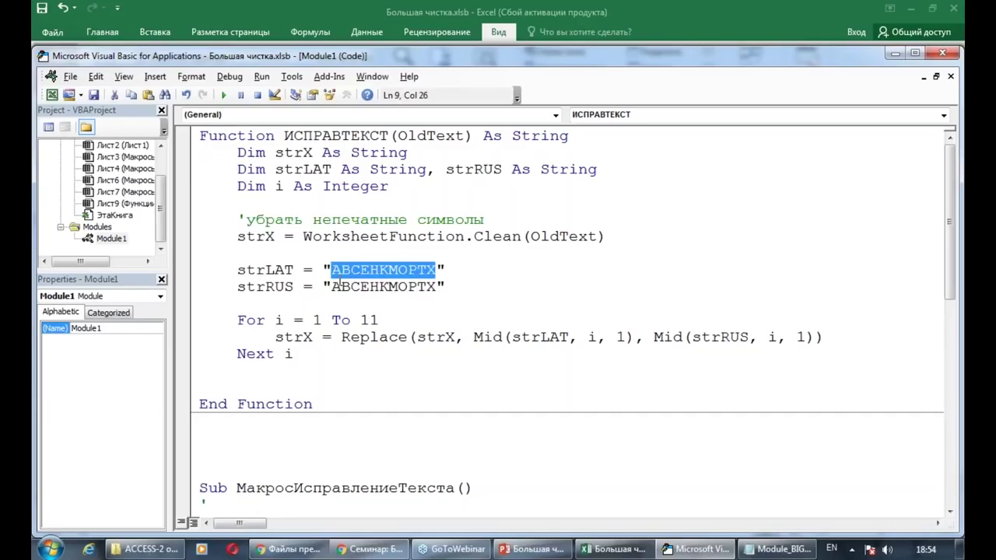
left_click(332, 269)
left_click_drag(332, 269, 340, 269)
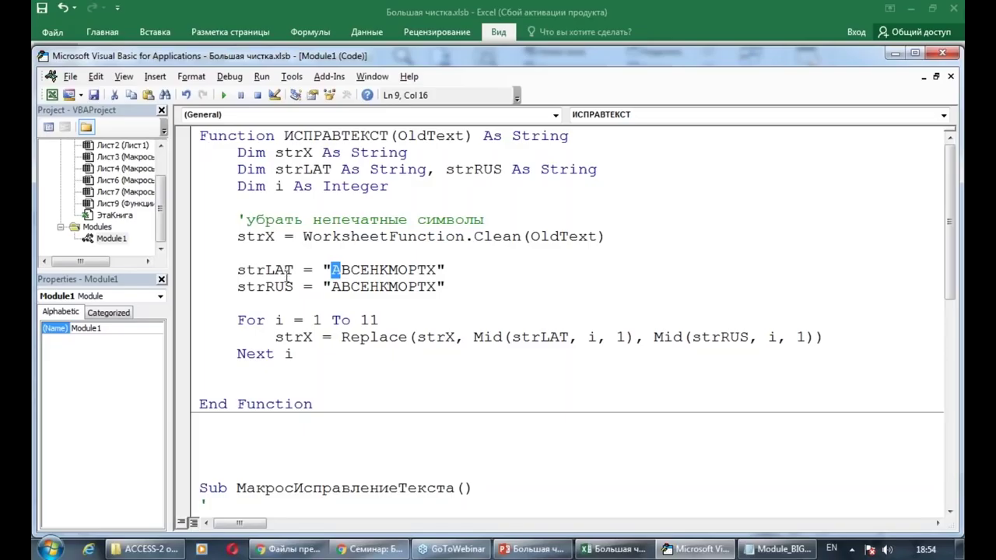
Add the line strx=ucase(strx) after the Clean line
left_click(276, 249)
key("Return")
key("Return")
left_click(274, 269)
key("Tab")
type("strx")
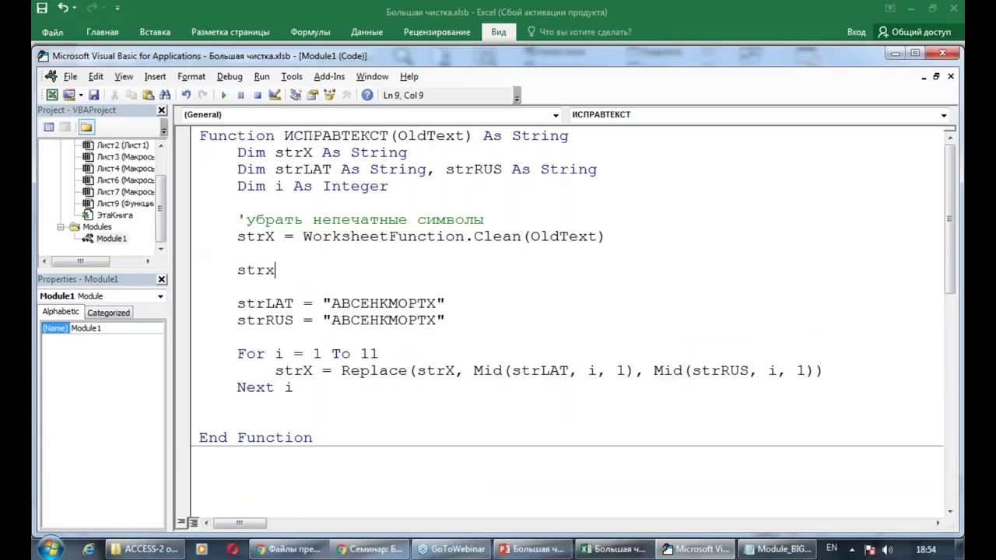
type("=ucase")
key("Down")
key("Up")
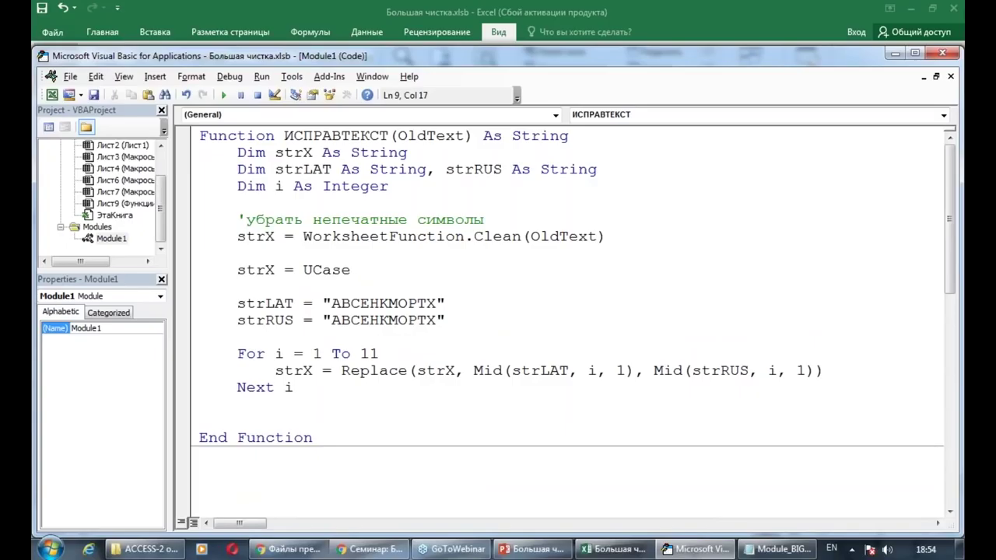
type("(strx)")
left_click(312, 220)
Add a ЗАГЛАВНЫМИ comment on the line above the UCase line
left_click(280, 257)
key("Tab")
type("'")
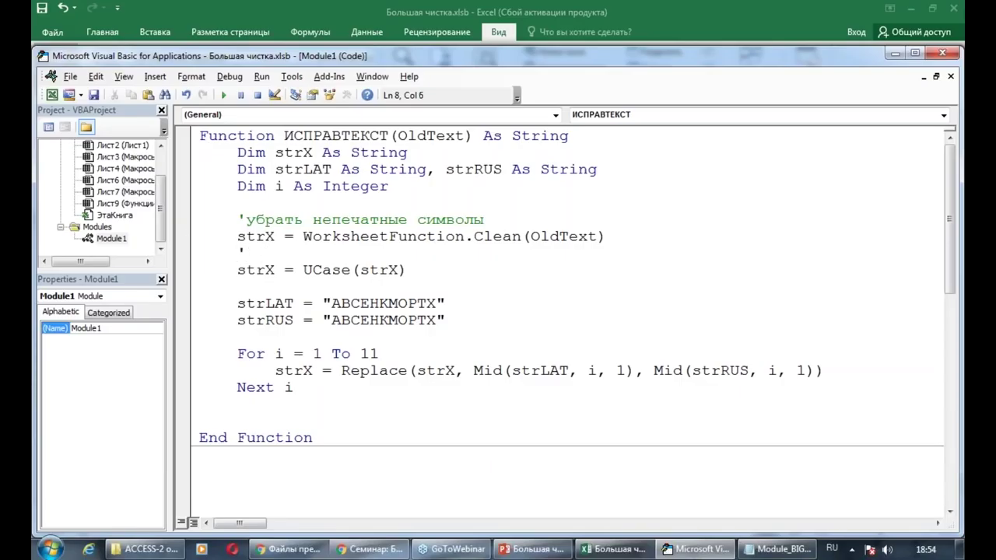
type("всё ЗАГЛАВНЫМИ")
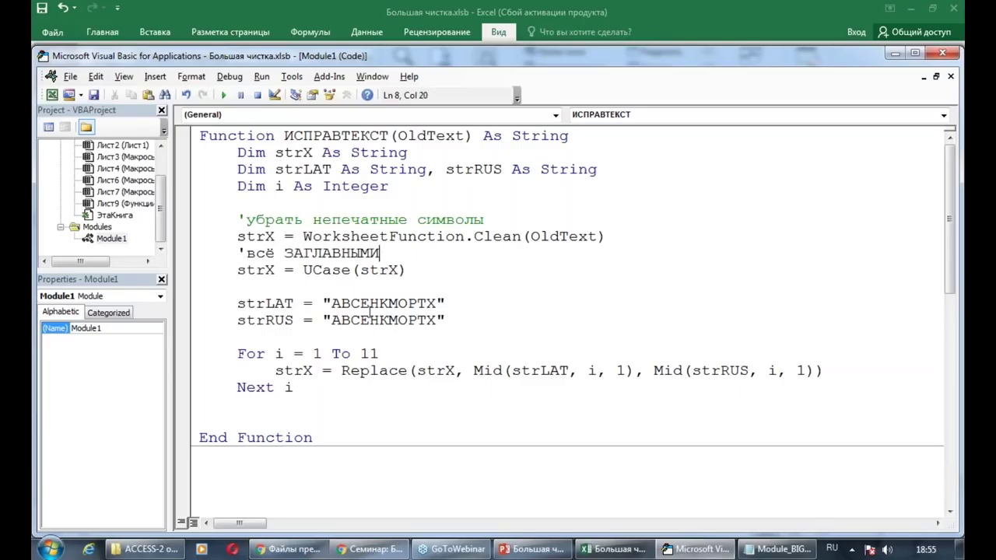
Add the comment 'замена латиницы на кириллицу' above the strLAT line
left_click(257, 291)
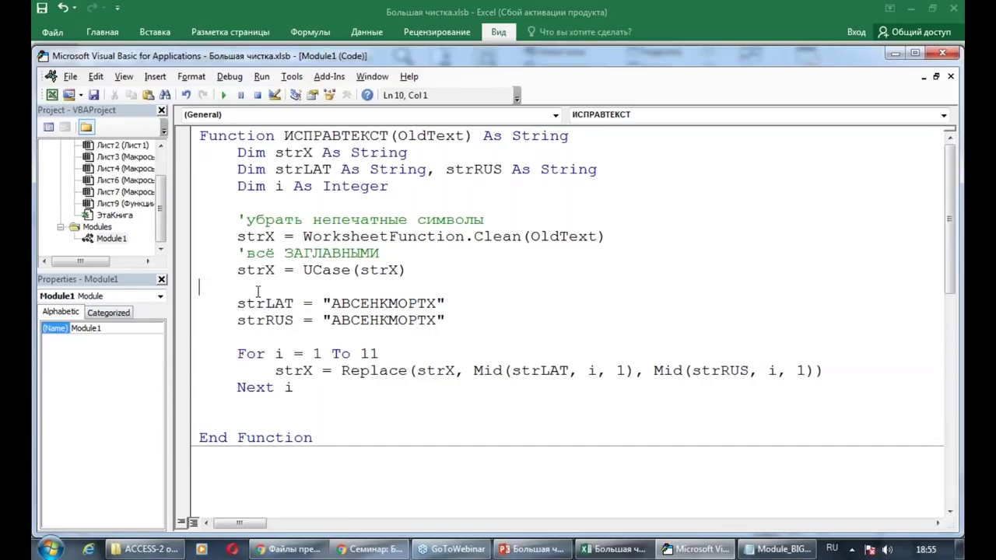
key("Return")
type("s")
key("BackSpace")
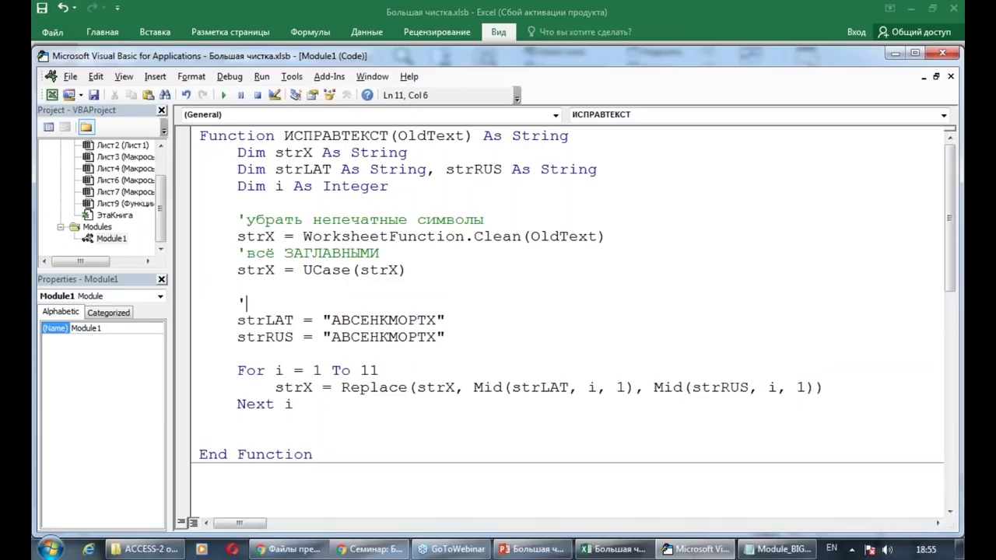
type("замена латиницы на кириллицу")
Insert a new blank line after the Next i loop
left_click_drag(257, 370, 275, 387)
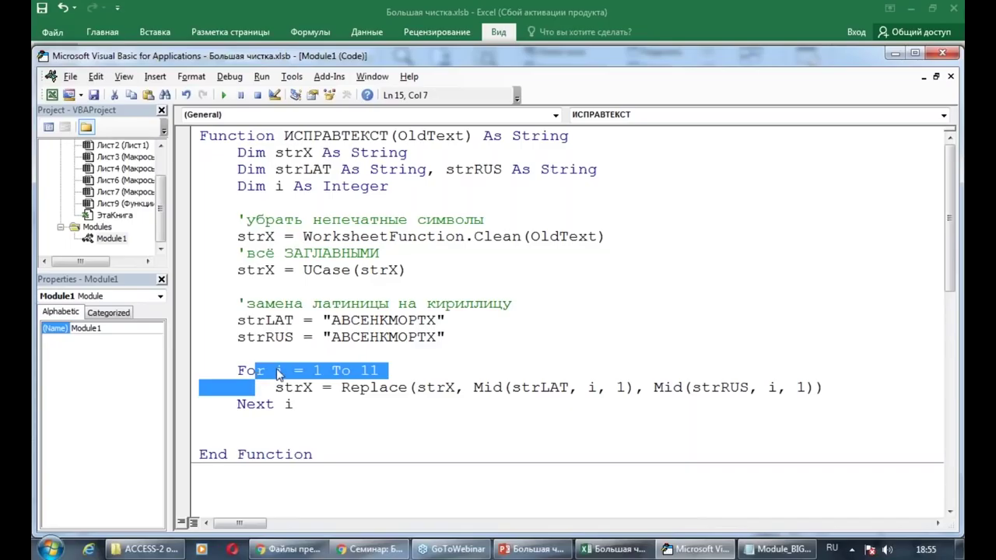
left_click(290, 357)
left_click(264, 425)
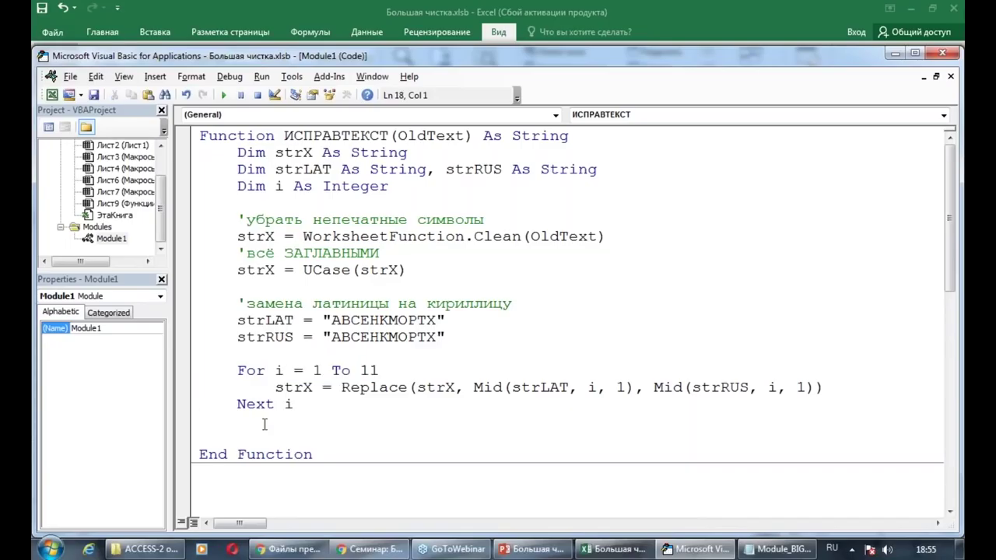
key("Return")
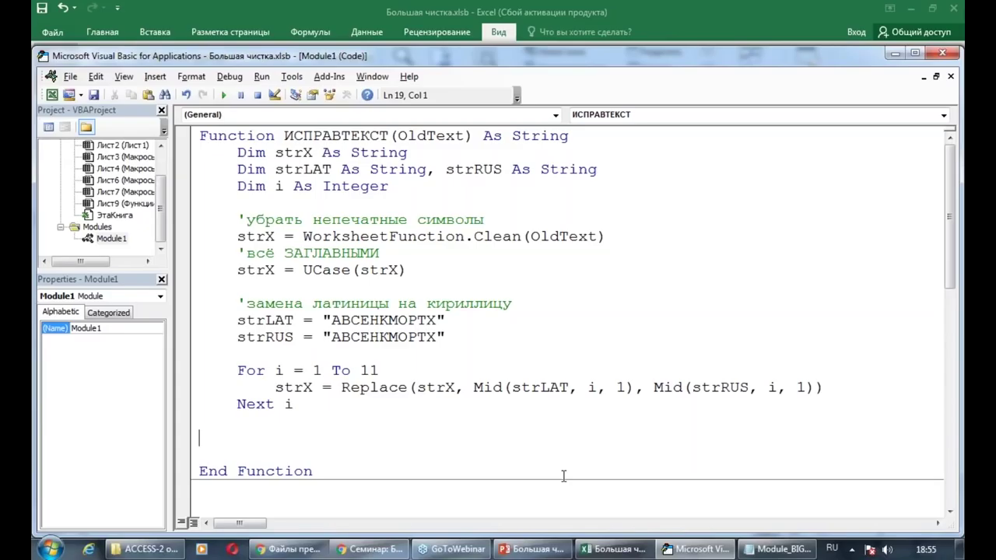
Show the Макросы проба sheet in Excel and inspect the two-line company name in A8
left_click(611, 554)
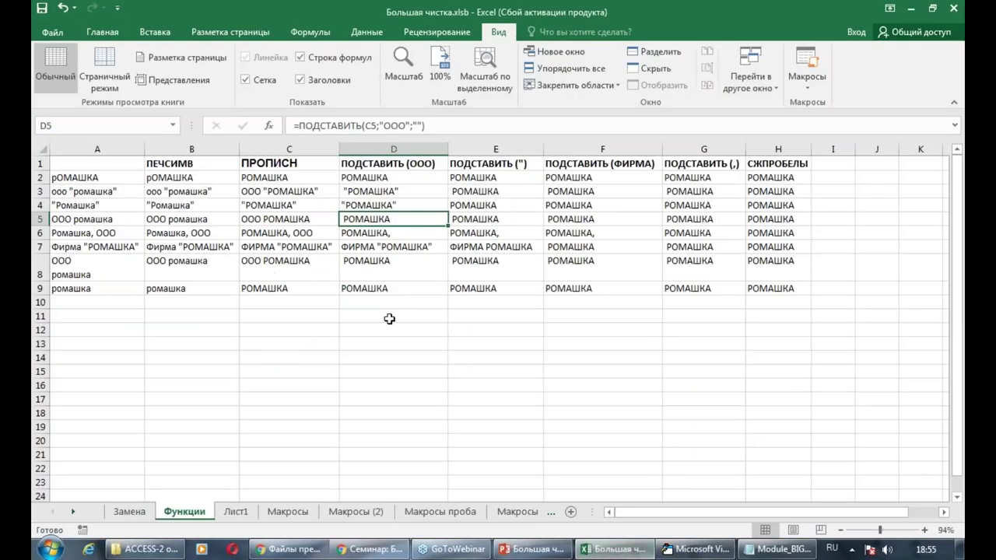
left_click(425, 517)
left_click(92, 287)
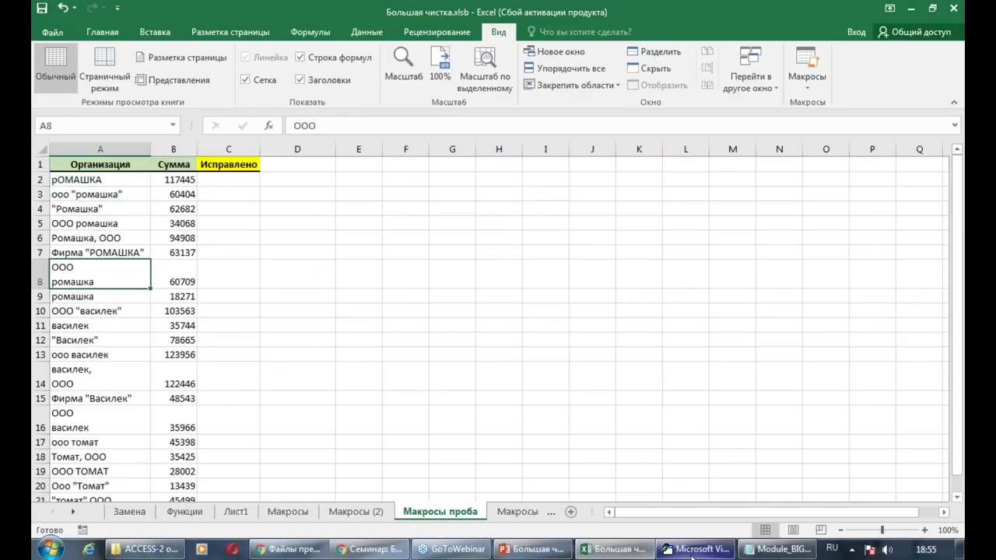
Return to the VBA code and add blank lines after the loop
mouse_move(696, 555)
left_click(733, 475)
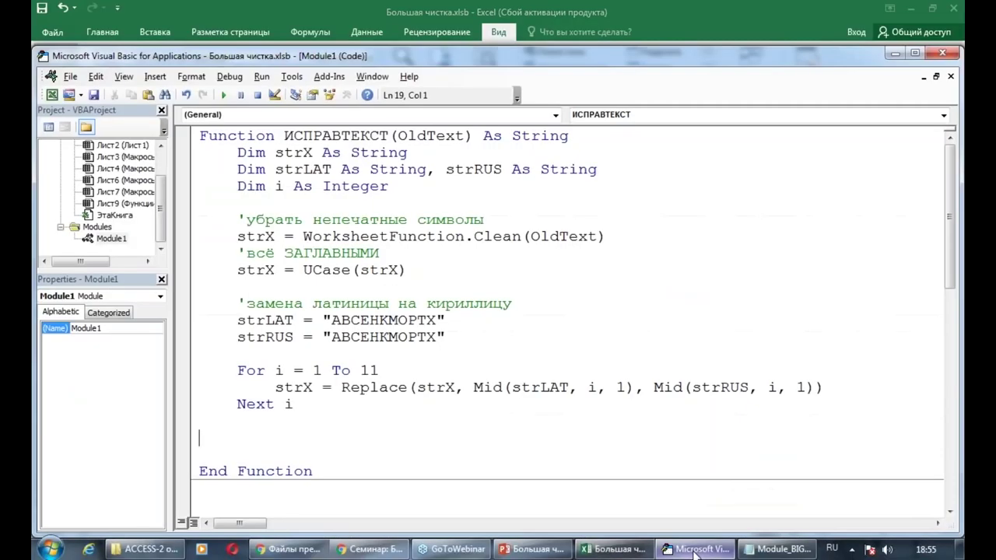
double_click(388, 387)
left_click(337, 432)
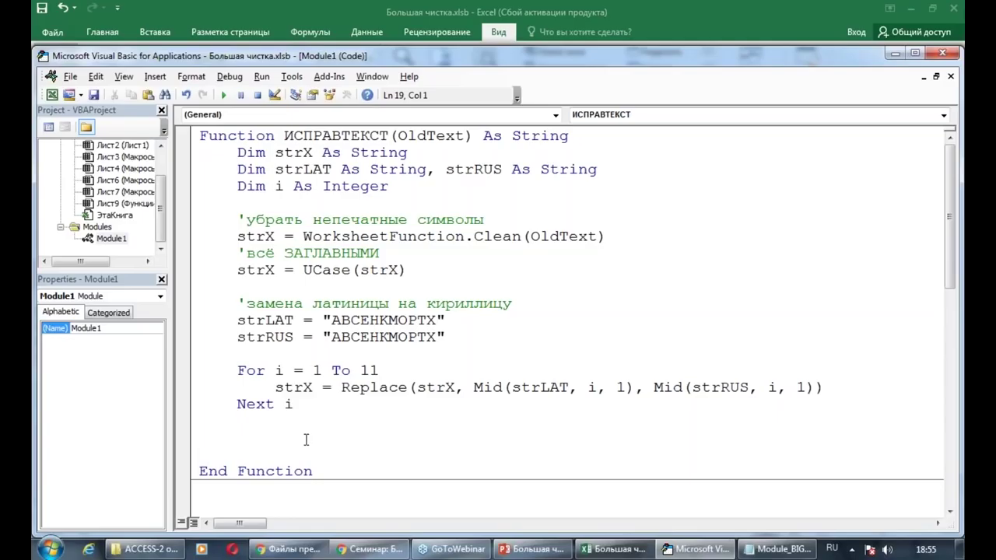
scroll(306, 440, "down", 3)
key("Return")
key("Return")
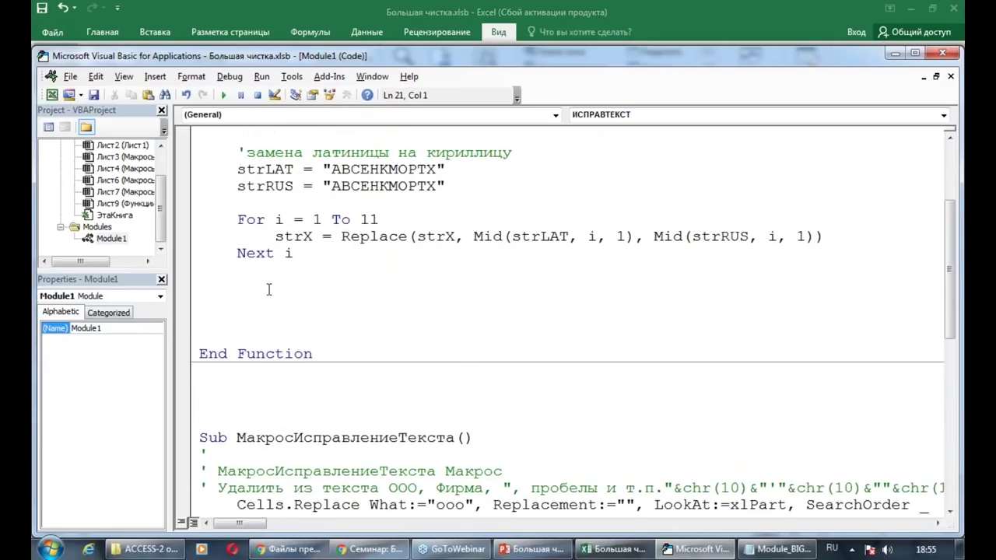
Add the line strx=replace(strx,"ООО","") below the loop
left_click(267, 288)
type("sdf")
key("BackSpace")
key("BackSpace")
key("BackSpace")
type("str")
type("x=replace(strx,")
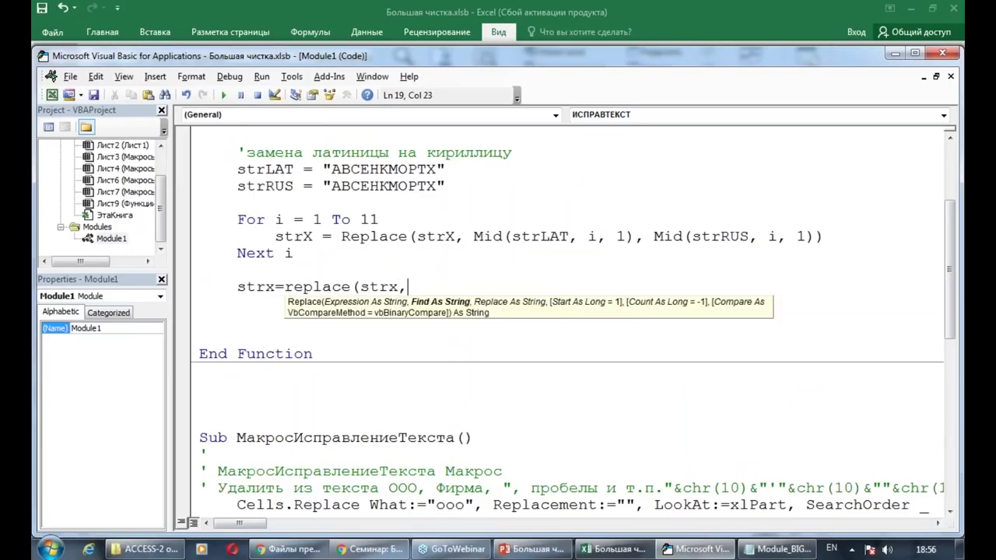
type("\"\"")
key("Left")
type("JJJ")
key("BackSpace")
key("BackSpace")
key("BackSpace")
key("alt+shift")
type("ООО")
key("BackSpace")
type(",\"\")")
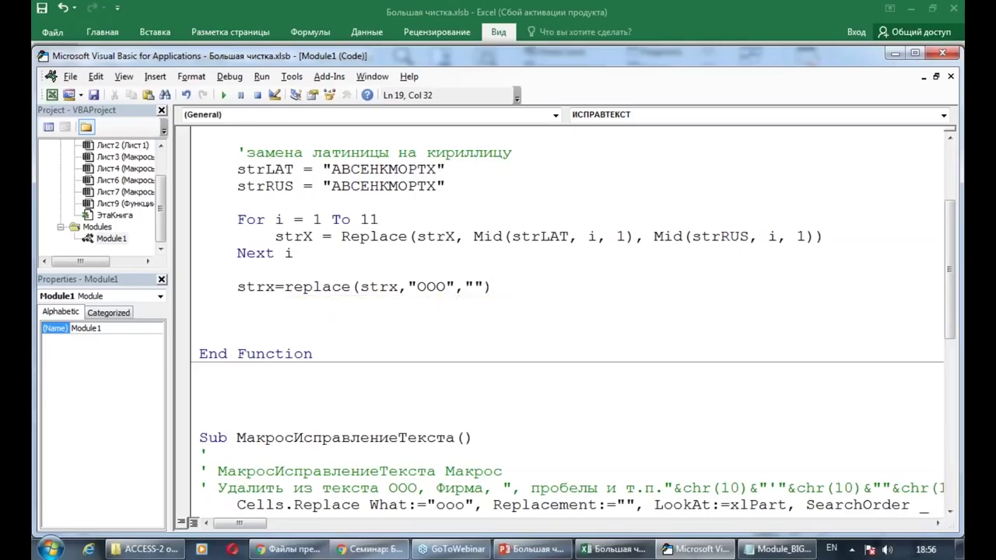
left_click(400, 252)
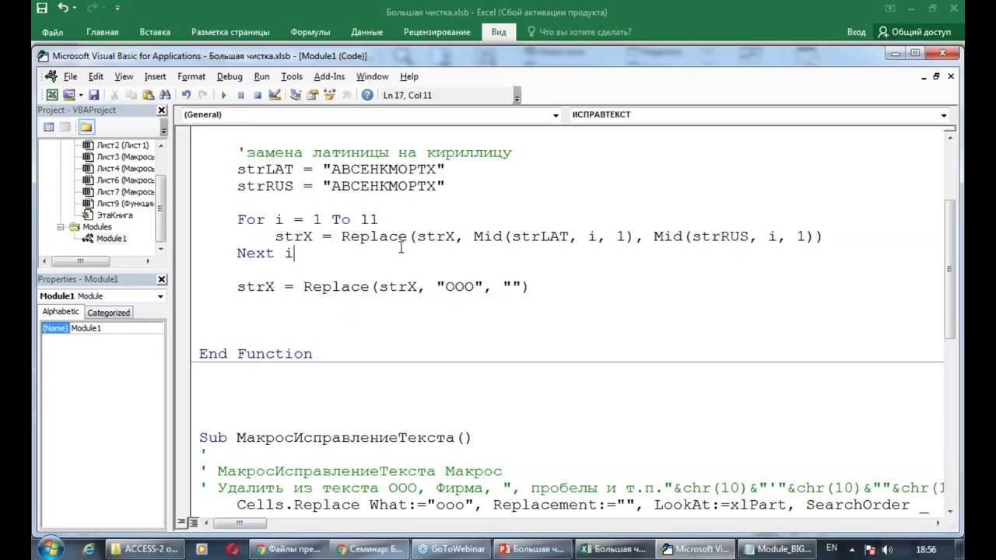
Copy the ООО line and change it to remove "ФИРМА"
left_click(187, 292)
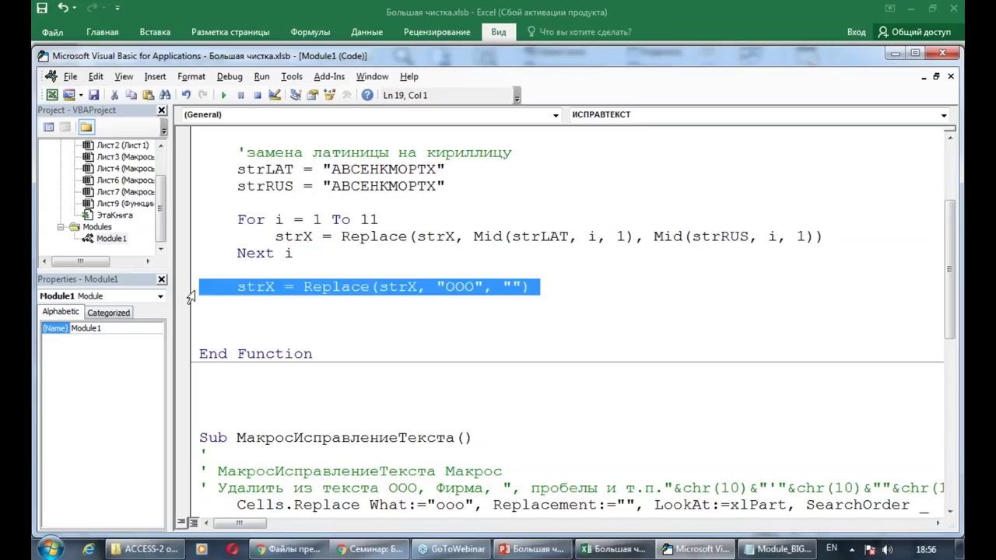
left_click_drag(196, 297, 200, 303)
left_click_drag(444, 304, 475, 305)
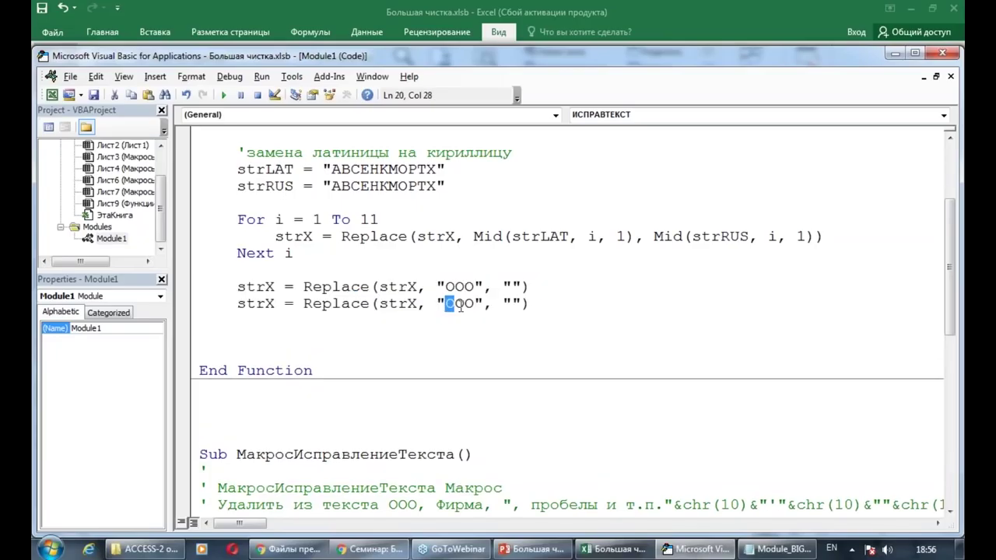
type("ABHVF")
key("BackSpace")
key("BackSpace")
key("BackSpace")
key("BackSpace")
key("BackSpace")
key("alt+shift")
type("ФИРМА")
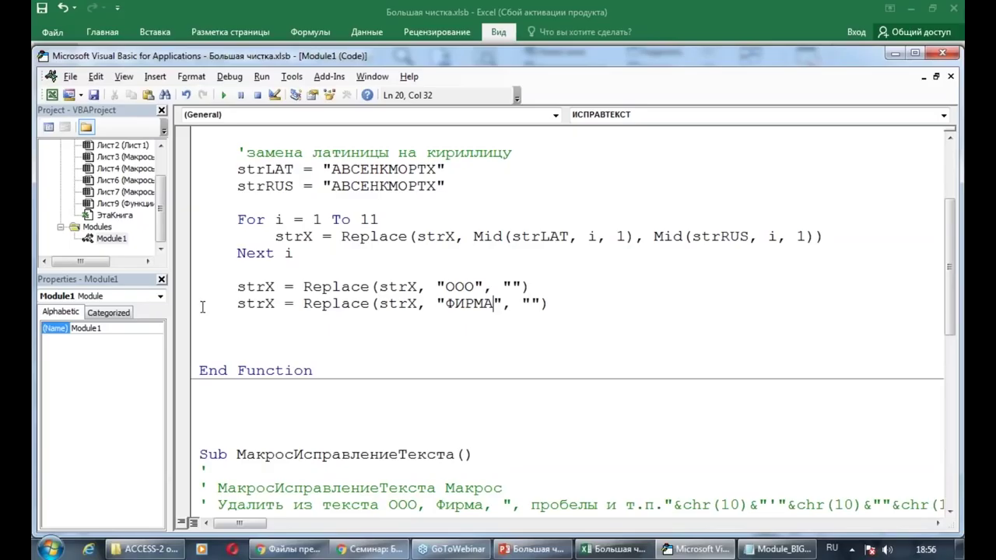
Copy the ФИРМА line and change it to remove commas
left_click(191, 308)
left_click_drag(199, 317, 200, 321)
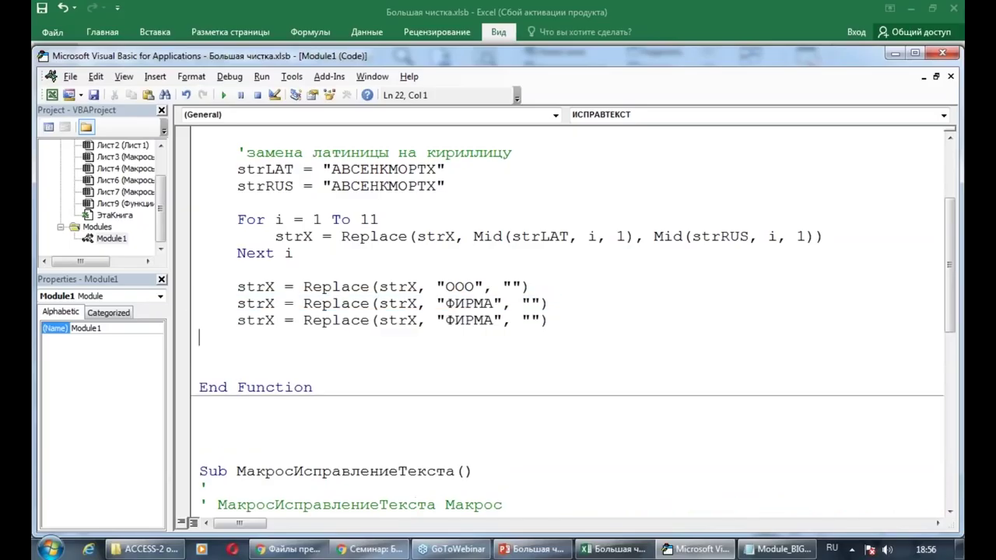
left_click_drag(445, 321, 494, 323)
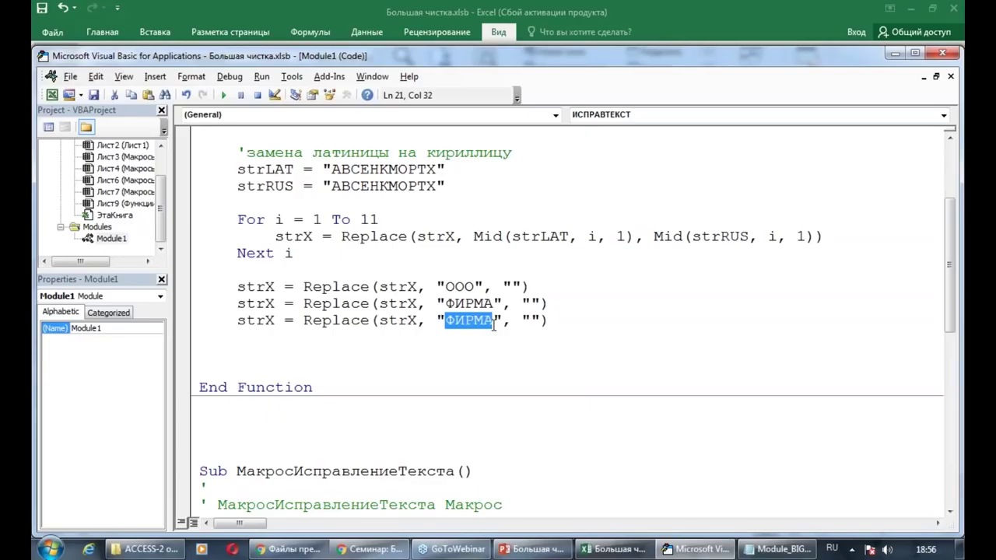
type("б")
key("BackSpace")
type(",")
left_click(460, 343)
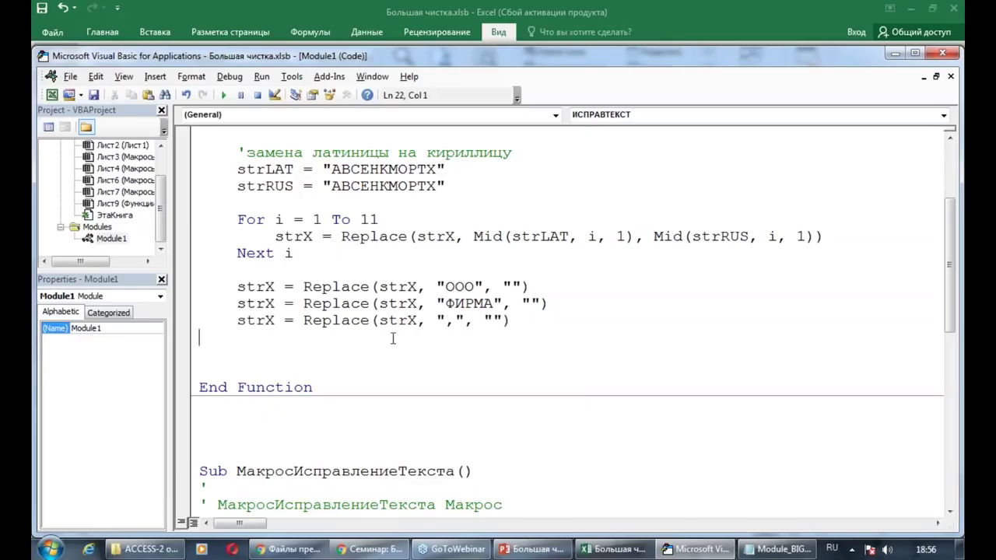
Copy the comma line and change it to remove double quotes ("""")
left_click(189, 321)
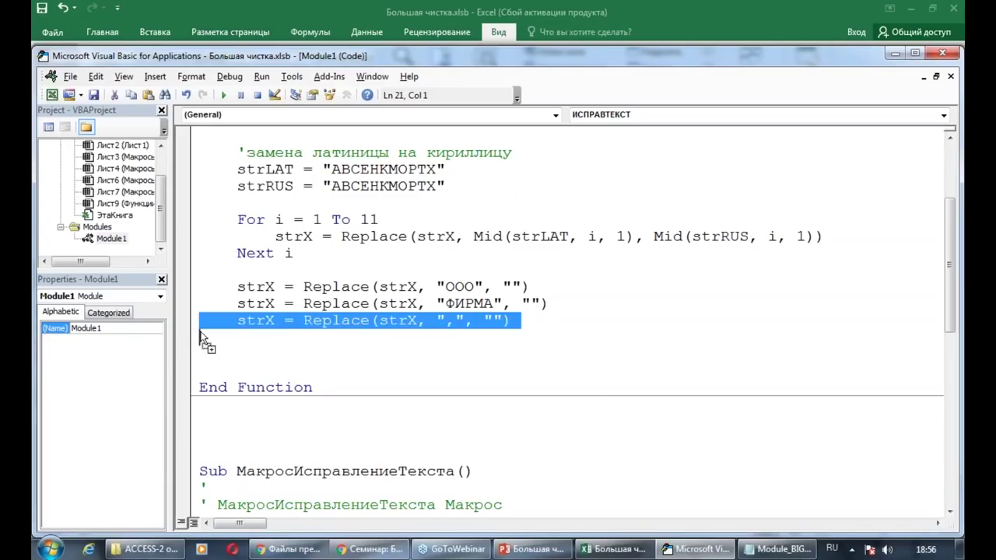
left_click_drag(201, 340, 200, 341)
left_click(444, 338)
key("shift+Right")
type("5")
key("BackSpace")
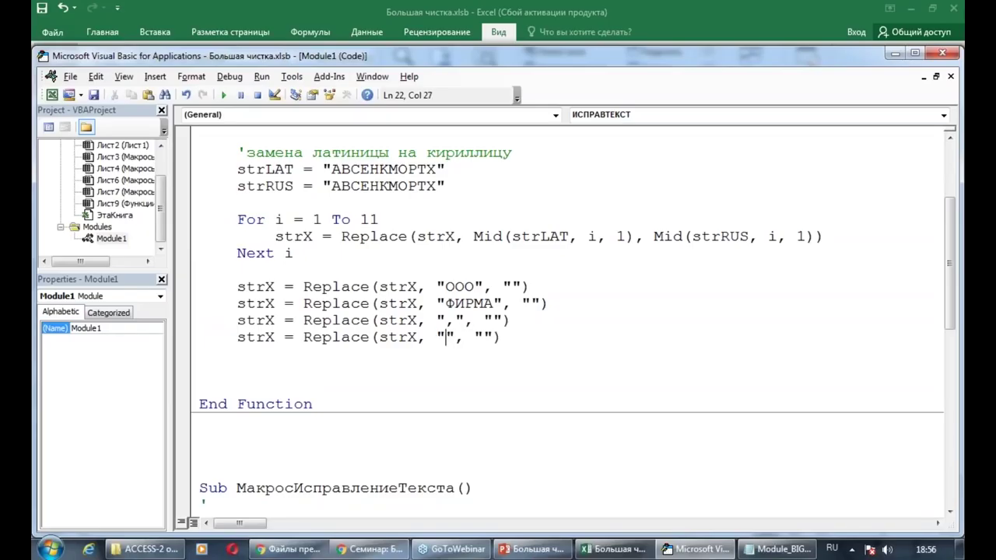
type("\"\"")
left_click(406, 337)
double_click(406, 338)
left_click(414, 365)
scroll(413, 365, "up", 1)
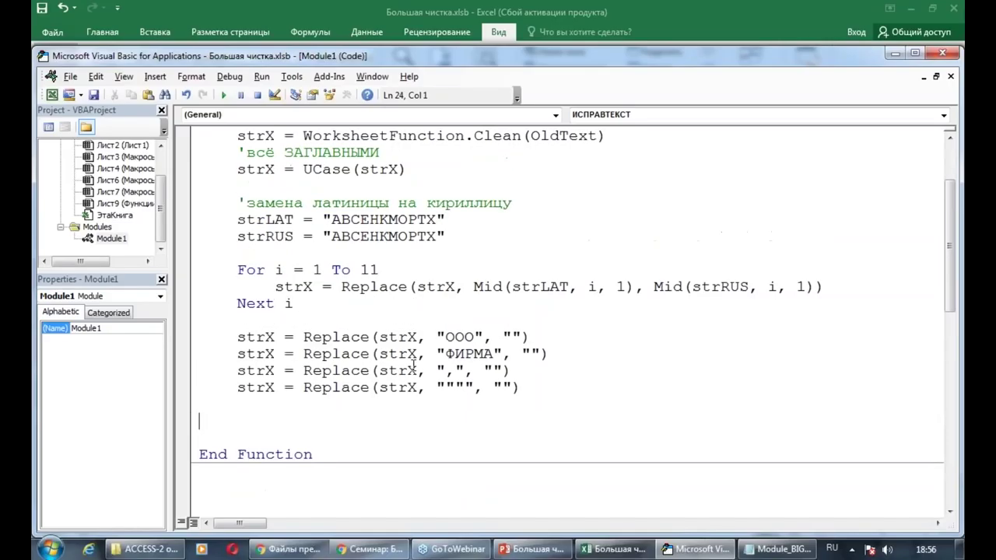
scroll(334, 354, "up", 1)
Maximize the code window and add a '... comment line after the last removal
left_click(371, 286)
double_click(430, 61)
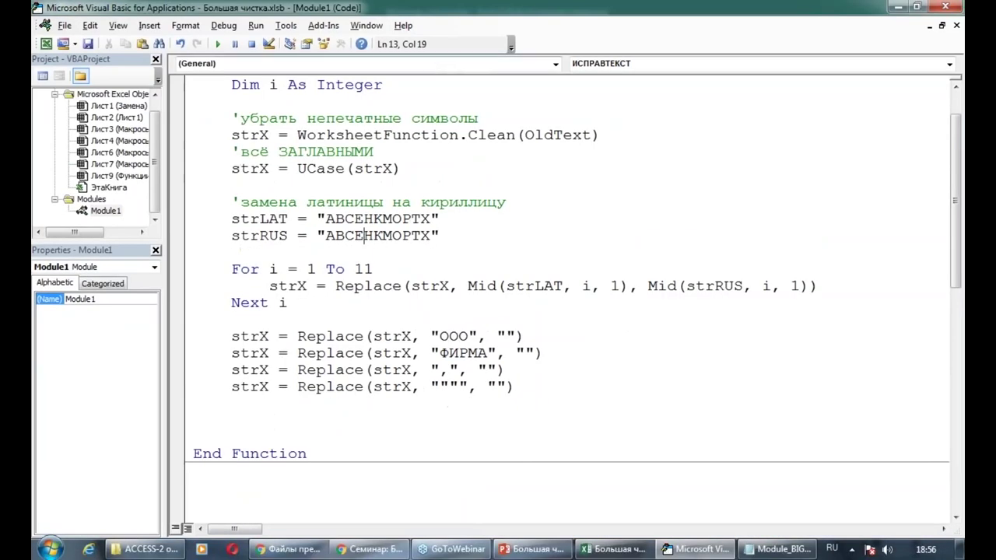
left_click(422, 181)
scroll(421, 181, "up", 1)
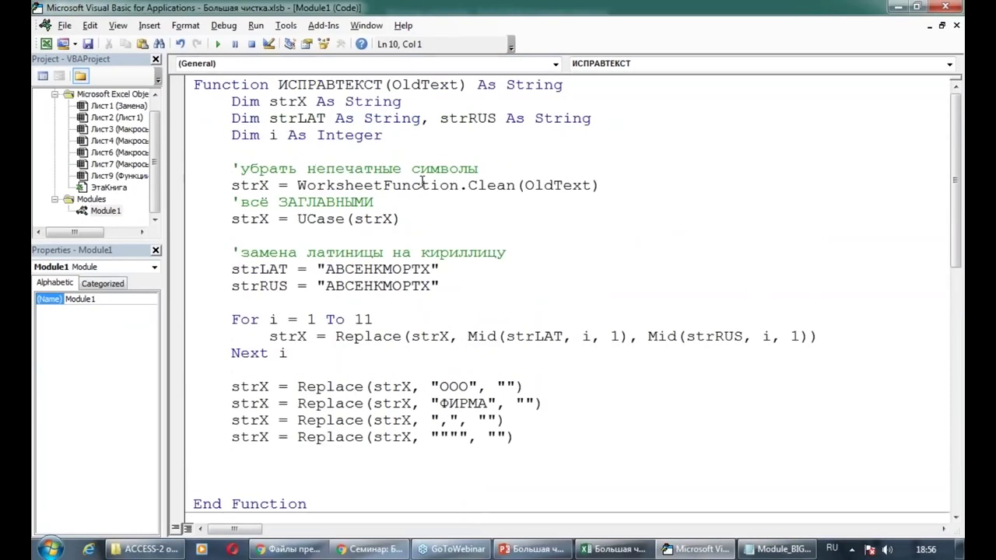
left_click(390, 473)
left_click(257, 456)
type("э")
key("BackSpace")
key("alt+shift")
type("//")
key("BackSpace")
key("BackSpace")
type("...")
left_click(269, 486)
Add the return line ИСПРАВТЕКСТ=strx above End Function
double_click(341, 85)
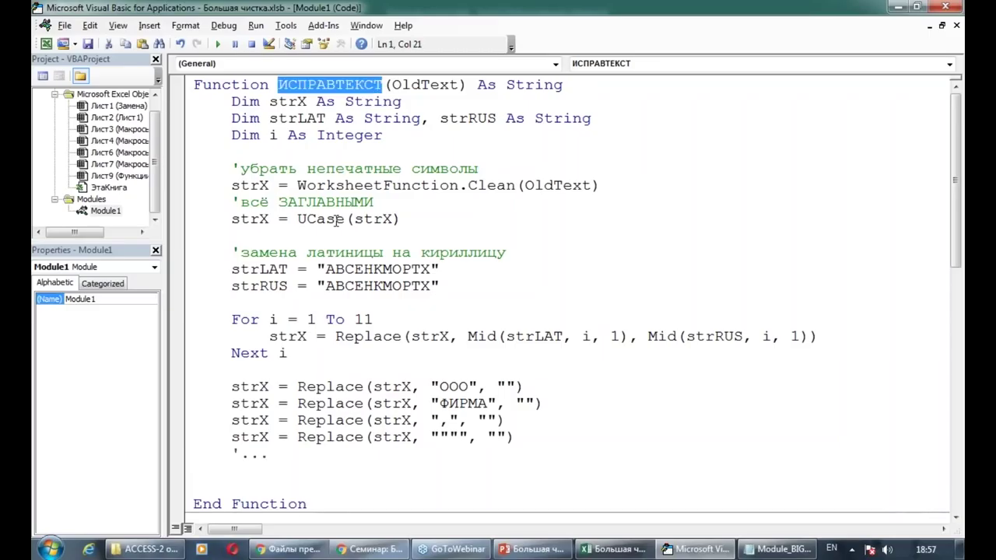
left_click(249, 487)
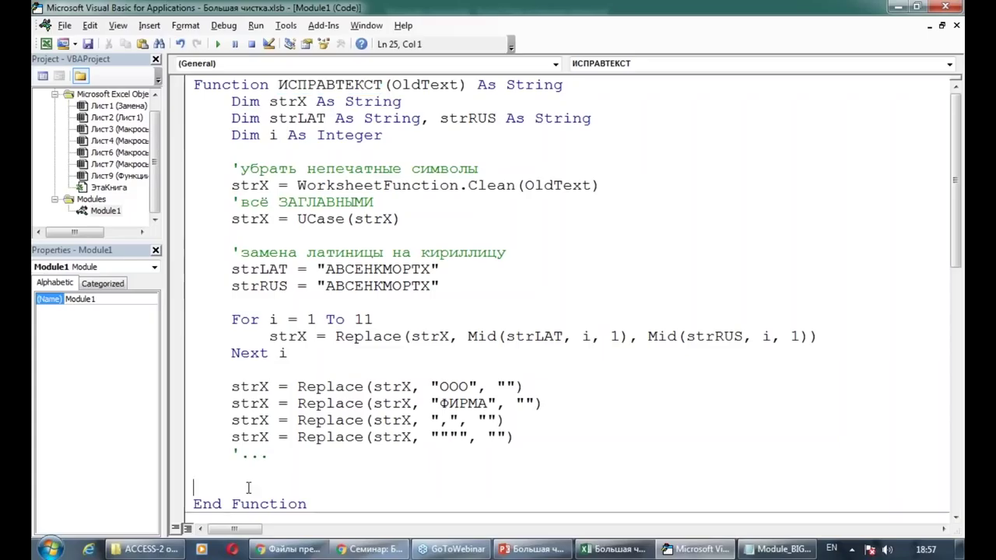
key("Tab")
type("ИСПРАВТЕКСТ")
type("=strx")
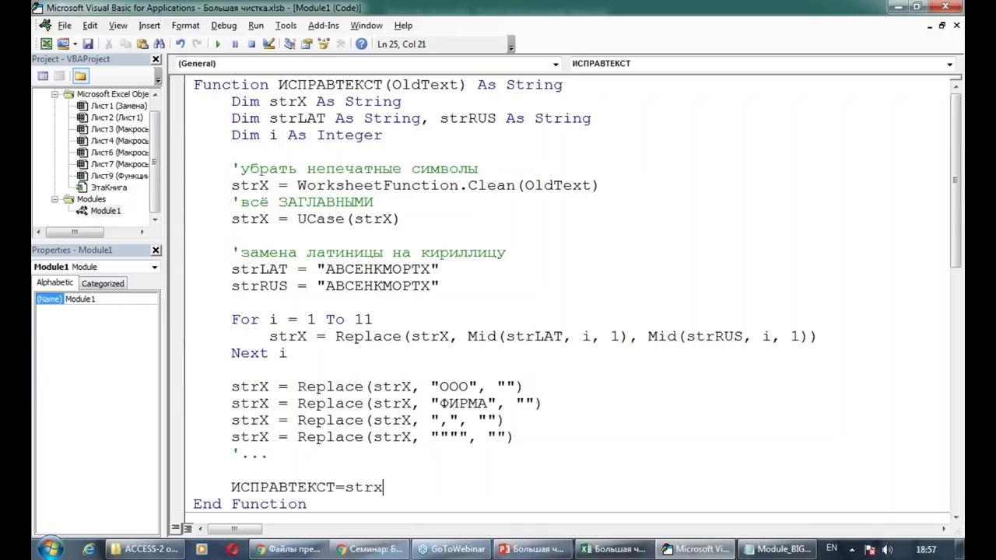
left_click(386, 354)
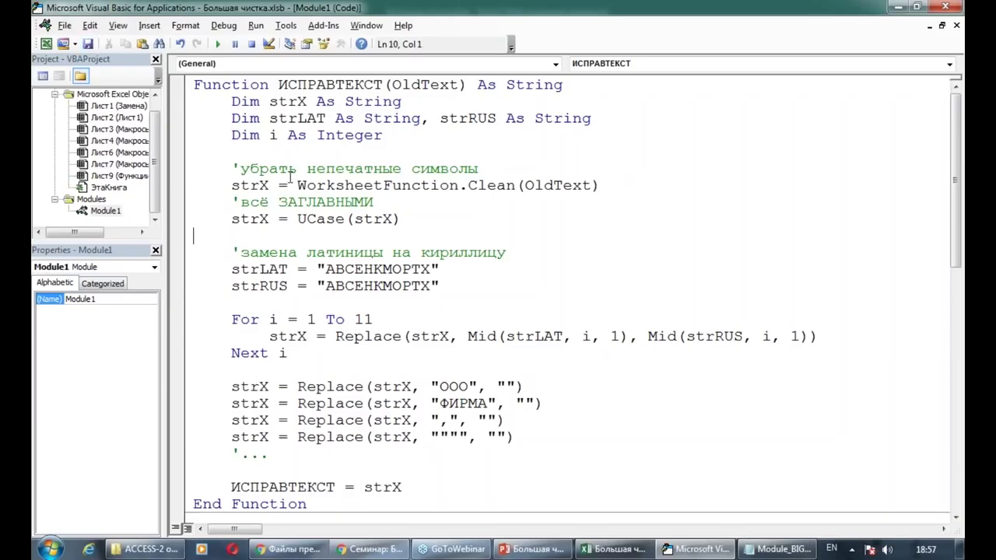
left_click(364, 201)
Select C2 in Excel, widen column C, and try typing =исп before cancelling
left_click(615, 549)
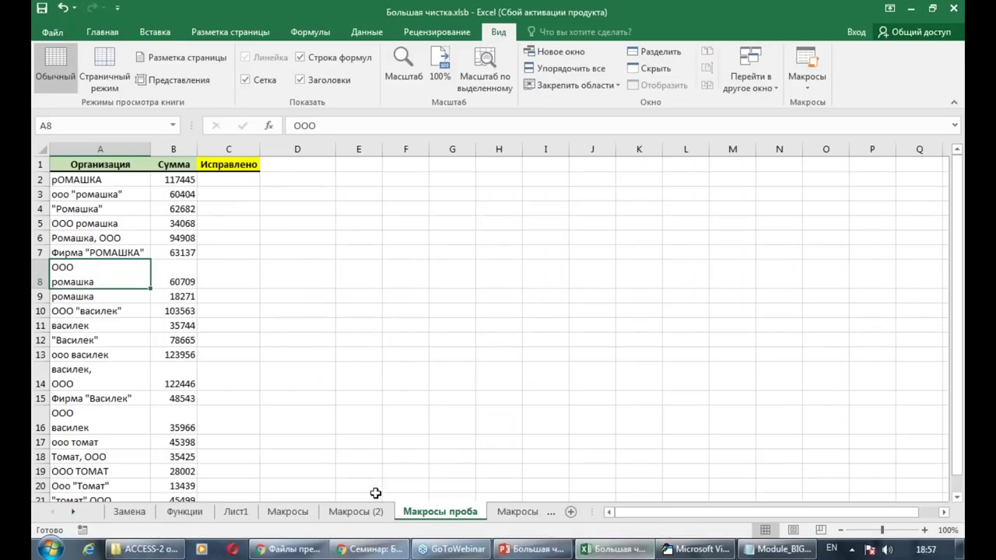
left_click(403, 338)
left_click(249, 178)
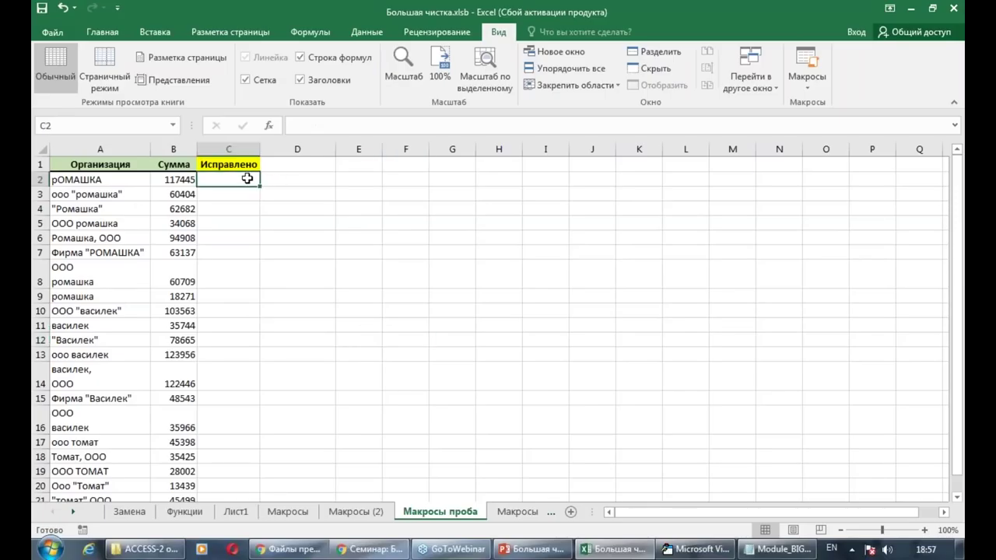
left_click_drag(260, 149, 284, 154)
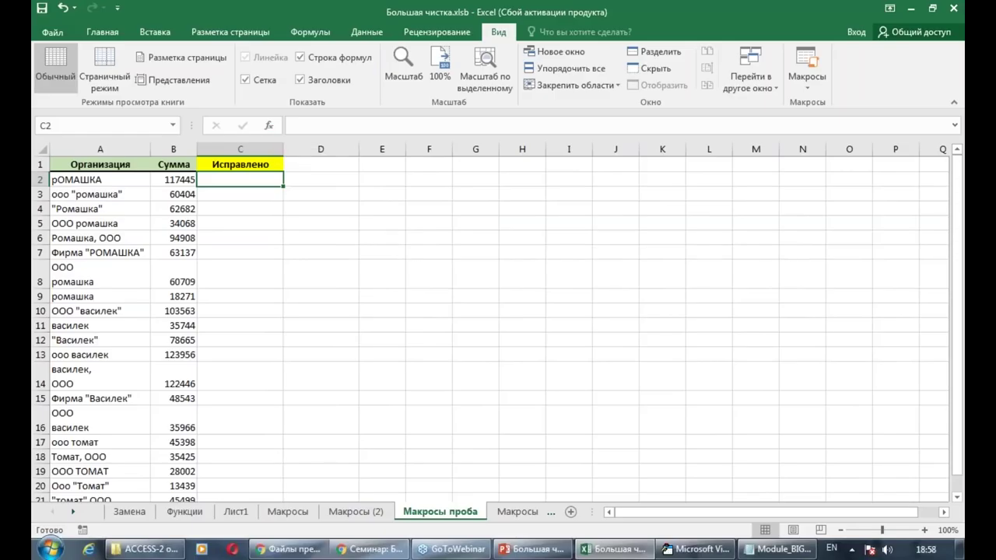
type("=")
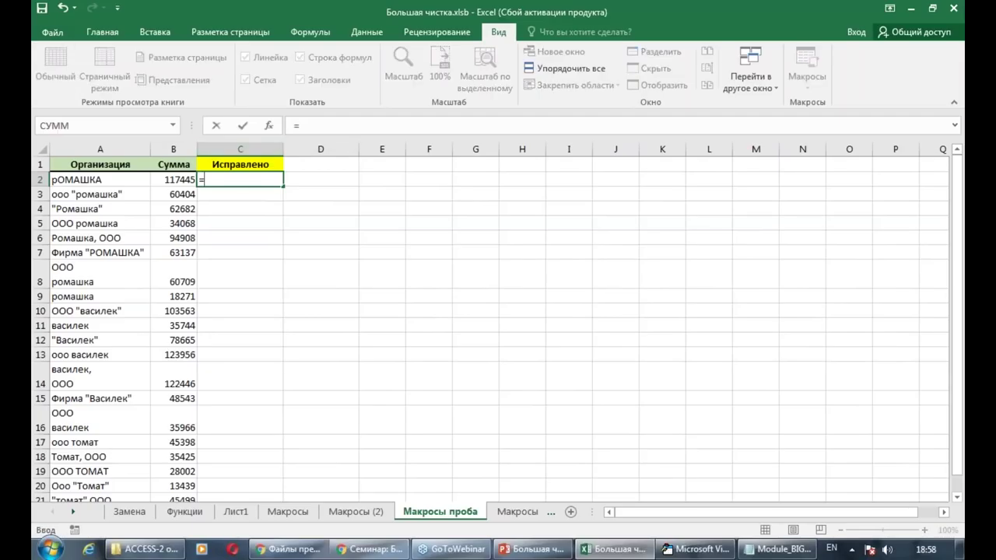
type("b")
key("BackSpace")
key("alt+shift")
type("исп")
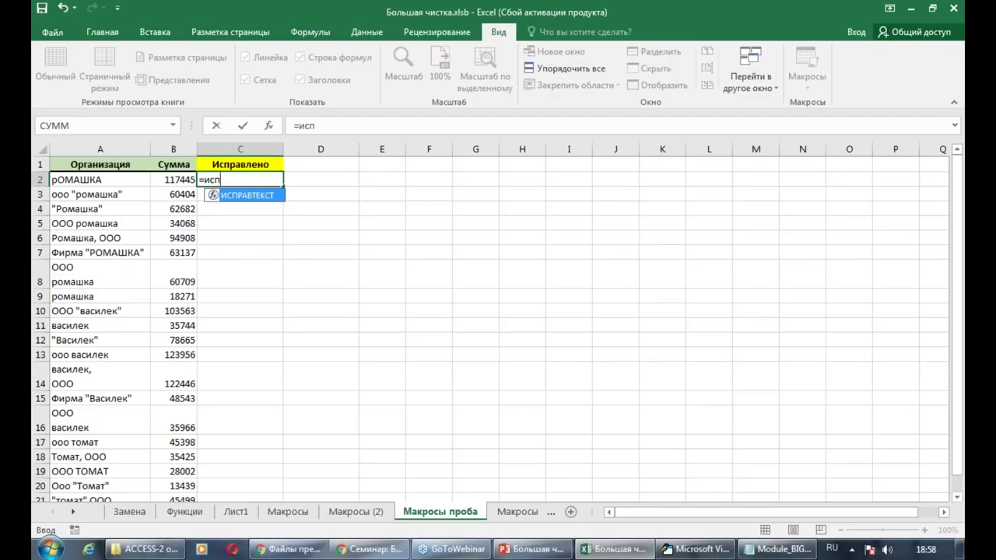
key("Escape")
key("Escape")
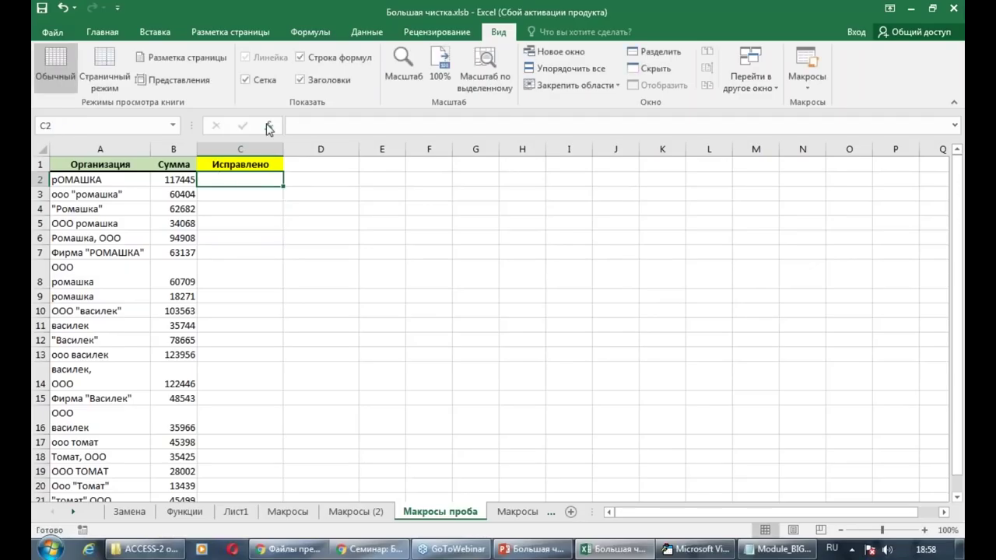
Enter =ИСПРАВТЕКСТ(A2) in C2 from the 'Определенные пользователем' category
left_click(269, 126)
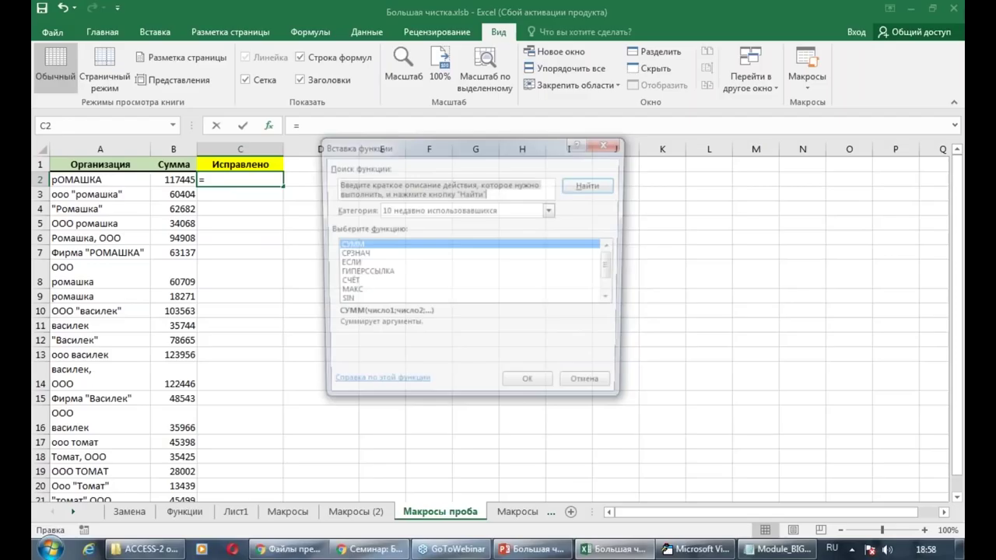
left_click(553, 211)
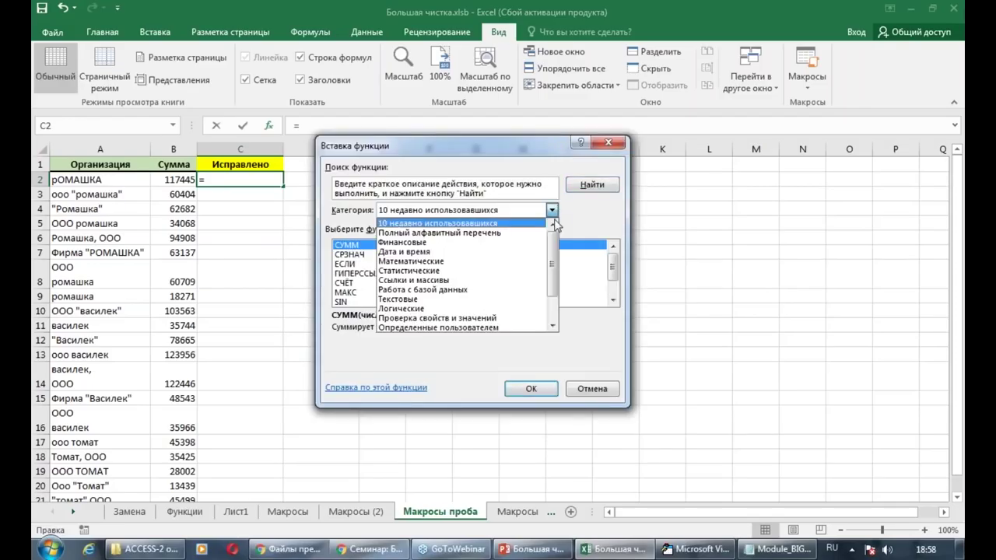
left_click_drag(557, 260, 557, 279)
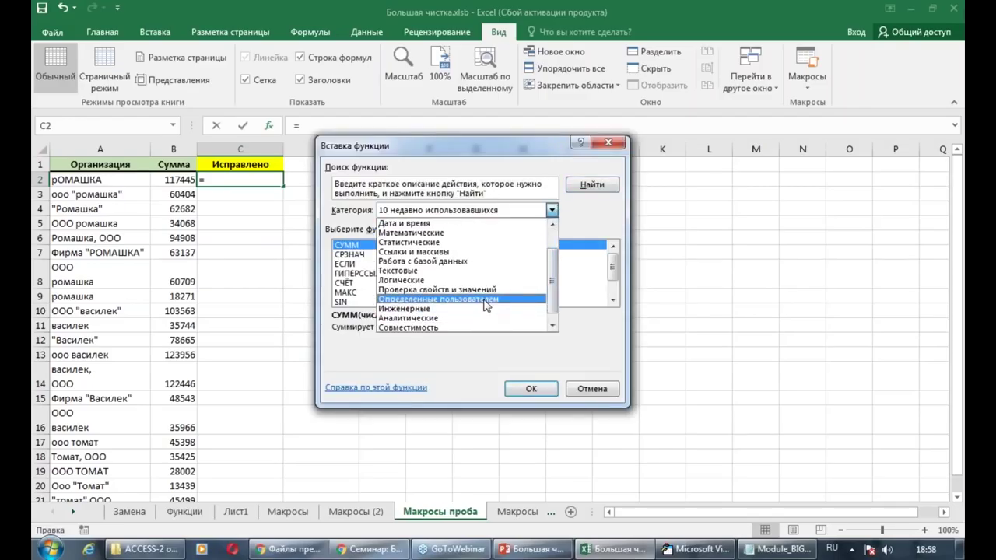
left_click(485, 300)
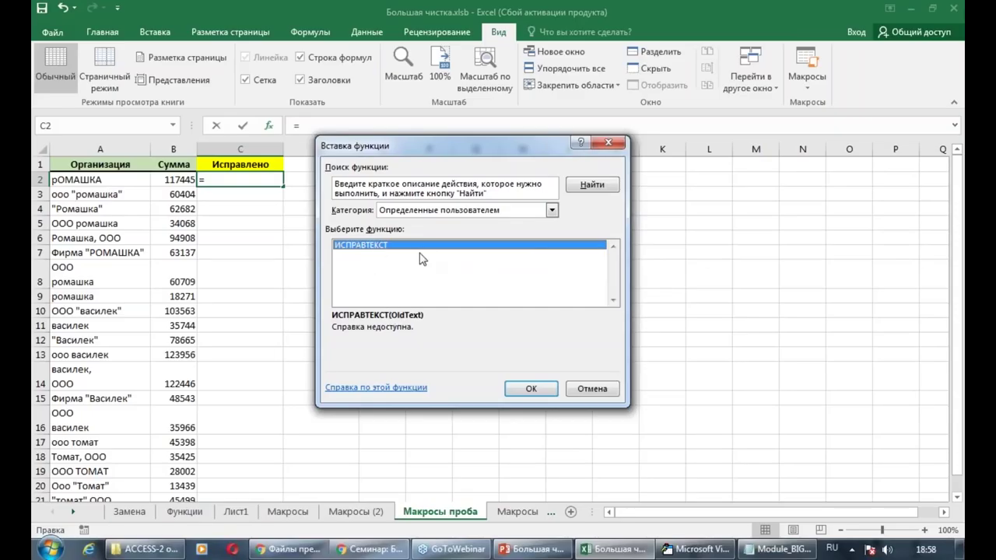
left_click(533, 393)
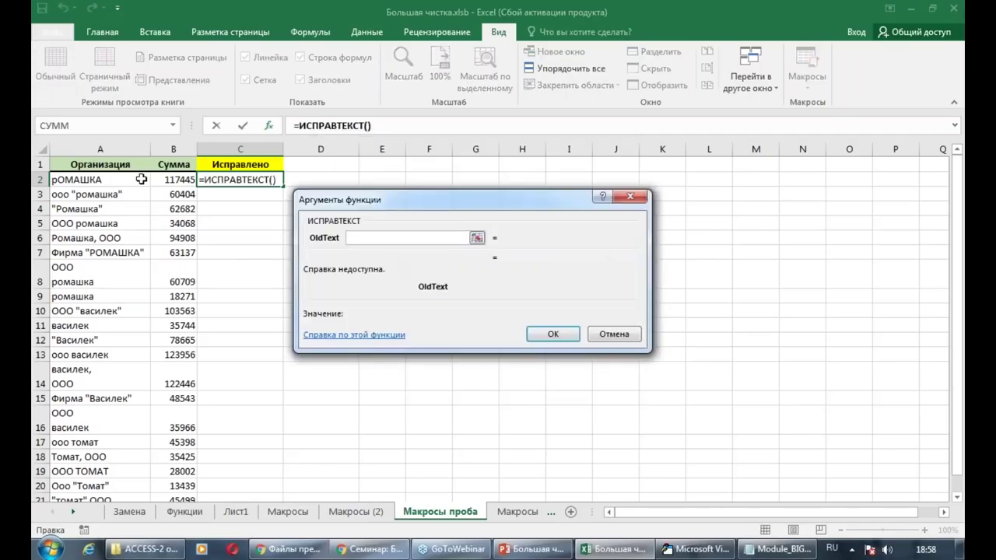
left_click(122, 181)
left_click(550, 333)
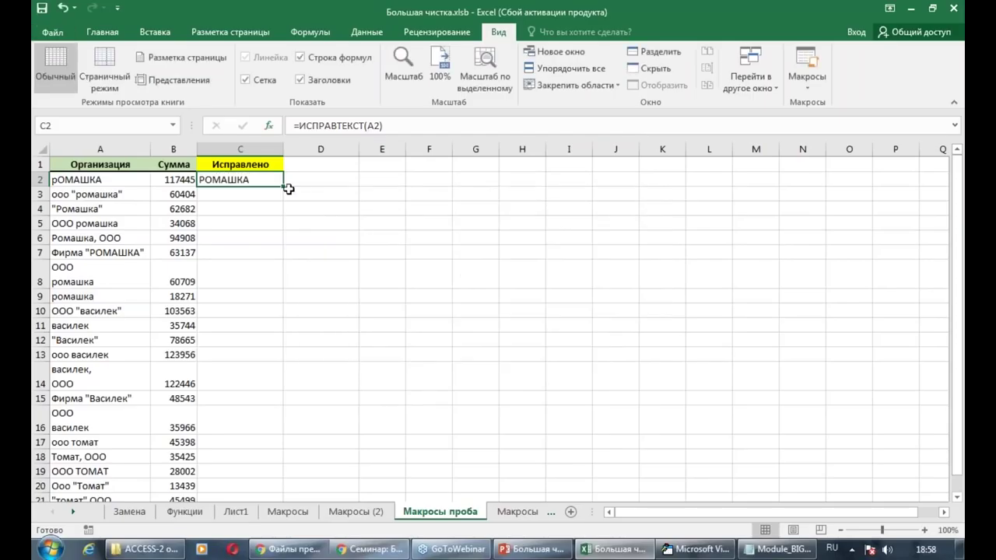
Fill =ИСПРАВТЕКСТ(A2) down to C21 and check the results in C8 and C11
double_click(286, 187)
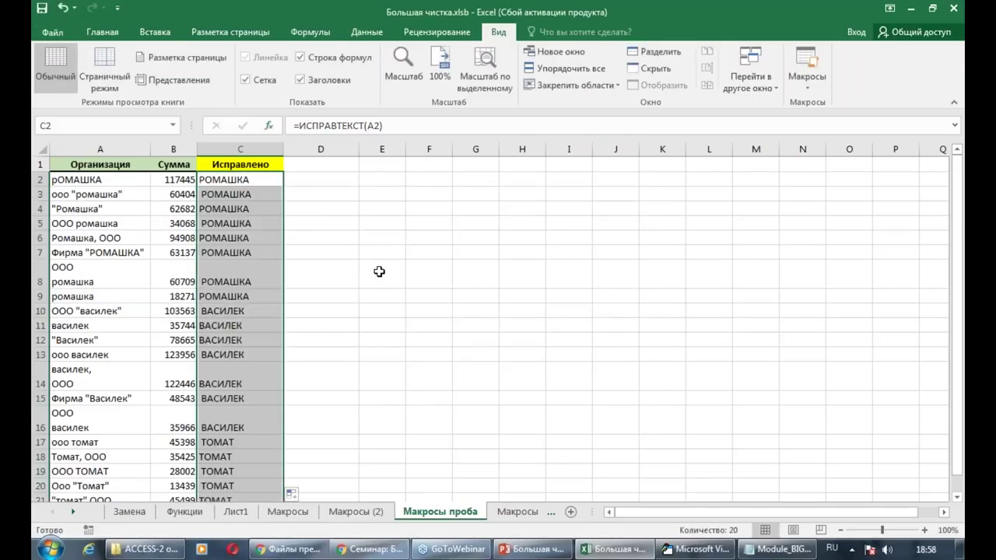
left_click(241, 274)
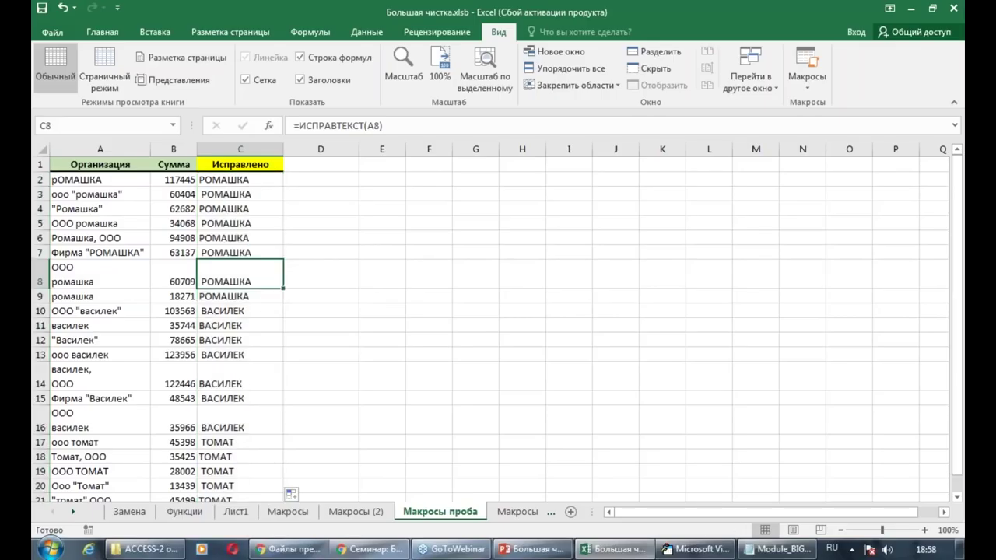
left_click(254, 322)
scroll(254, 322, "down", 1)
scroll(254, 323, "down", 2)
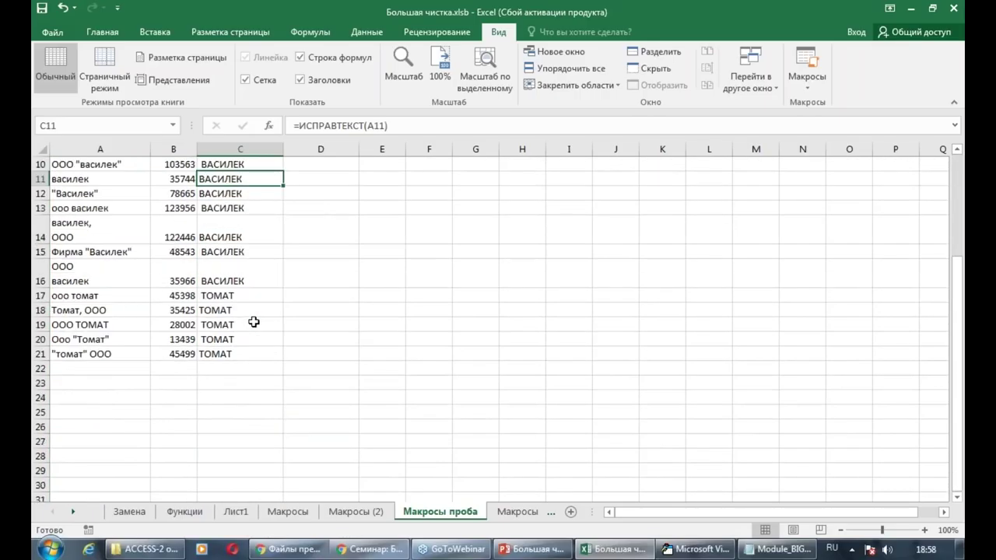
scroll(253, 322, "up", 1)
scroll(253, 323, "up", 1)
scroll(254, 322, "up", 1)
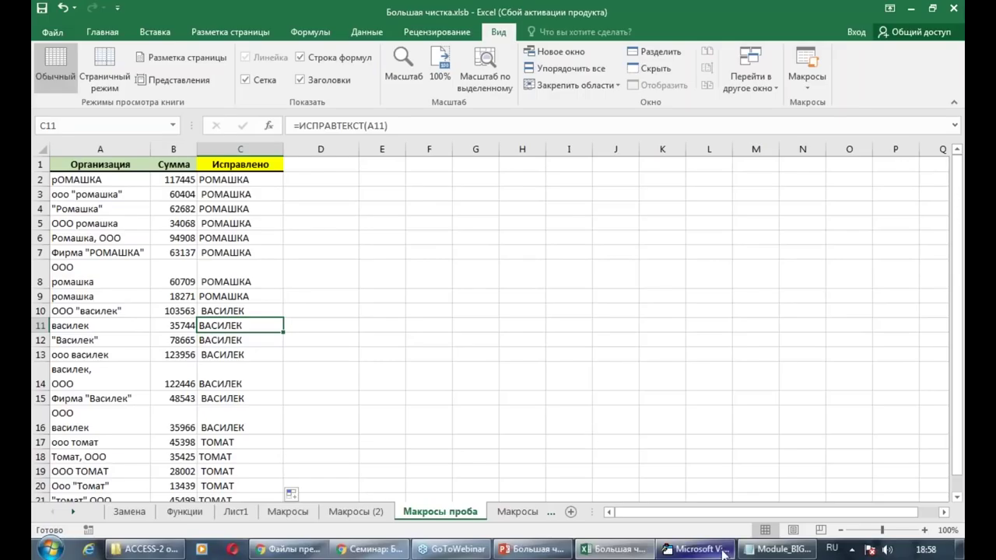
In ИСПРАВТЕКСТ, insert strX = Trim(strX) on a new line above the return line
mouse_move(722, 550)
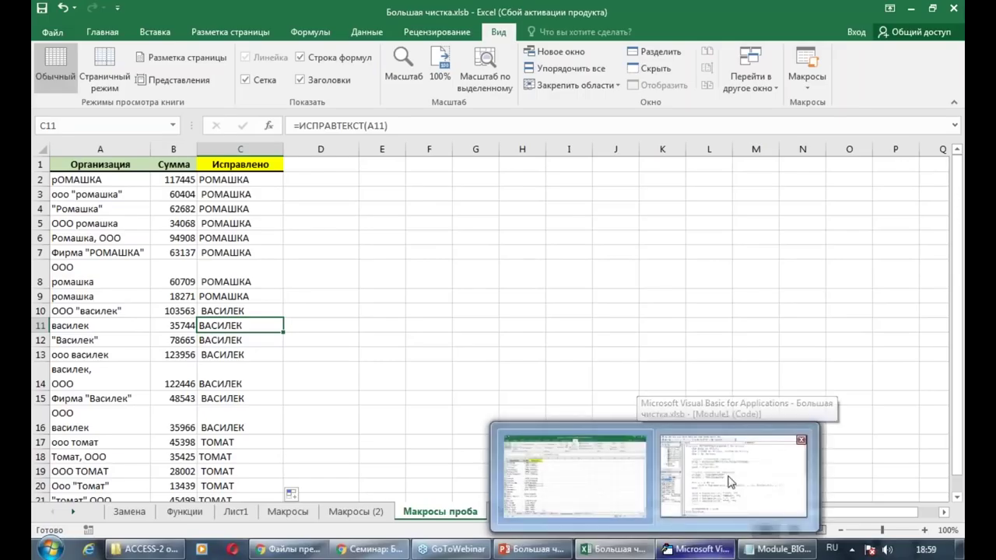
left_click(730, 481)
left_click(554, 424)
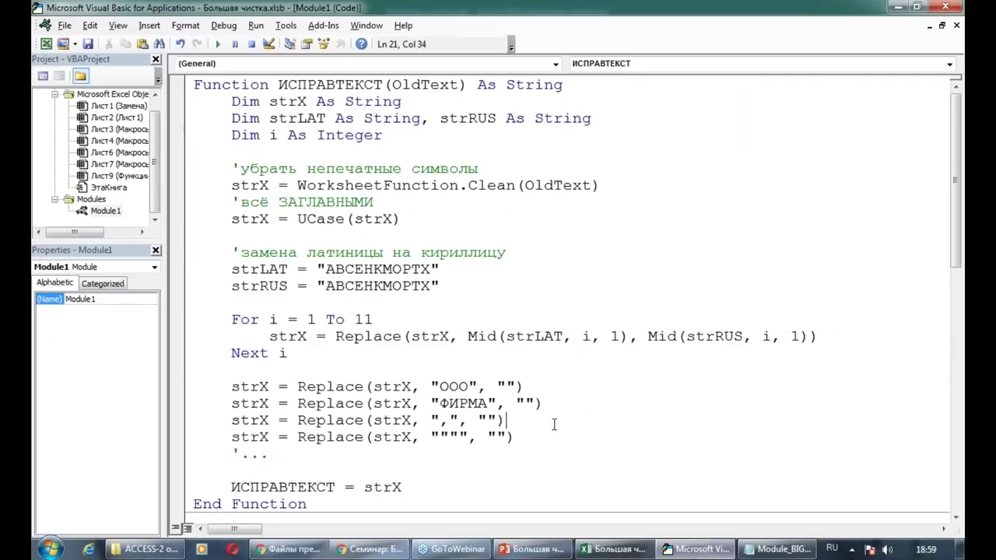
scroll(501, 388, "down", 2)
left_click(300, 368)
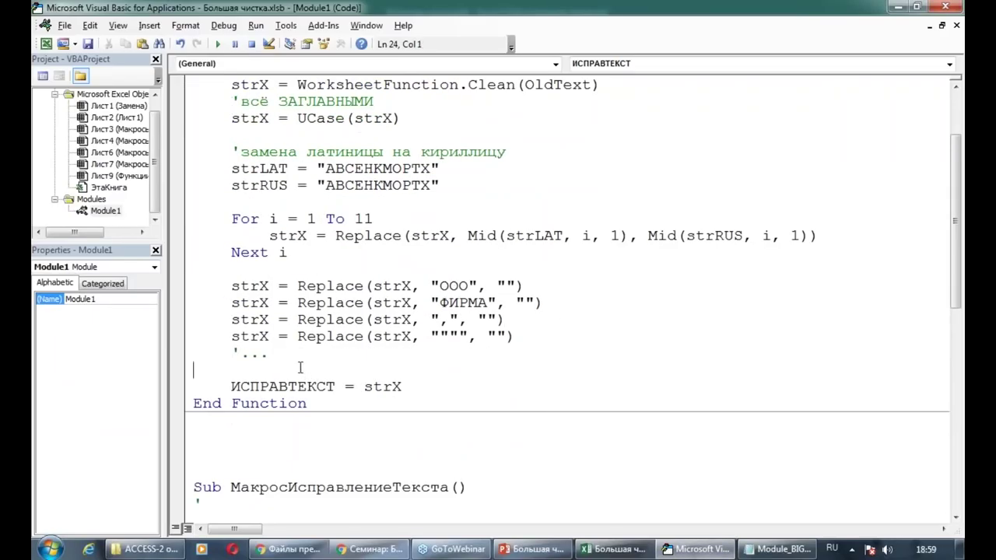
double_click(387, 388)
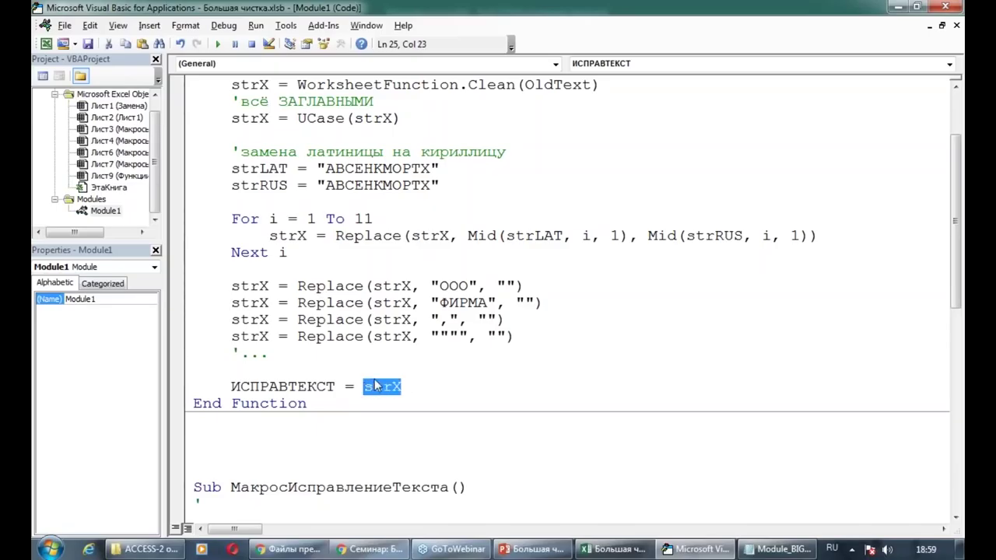
left_click(327, 371)
key("Return")
key("Up")
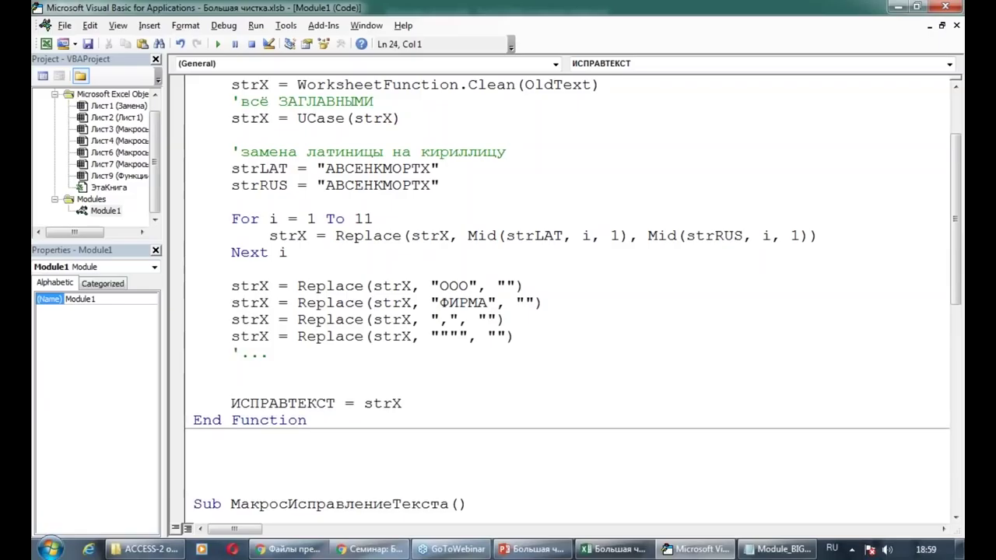
type("ыек")
key("BackSpace")
key("BackSpace")
key("BackSpace")
type("strx=trim(")
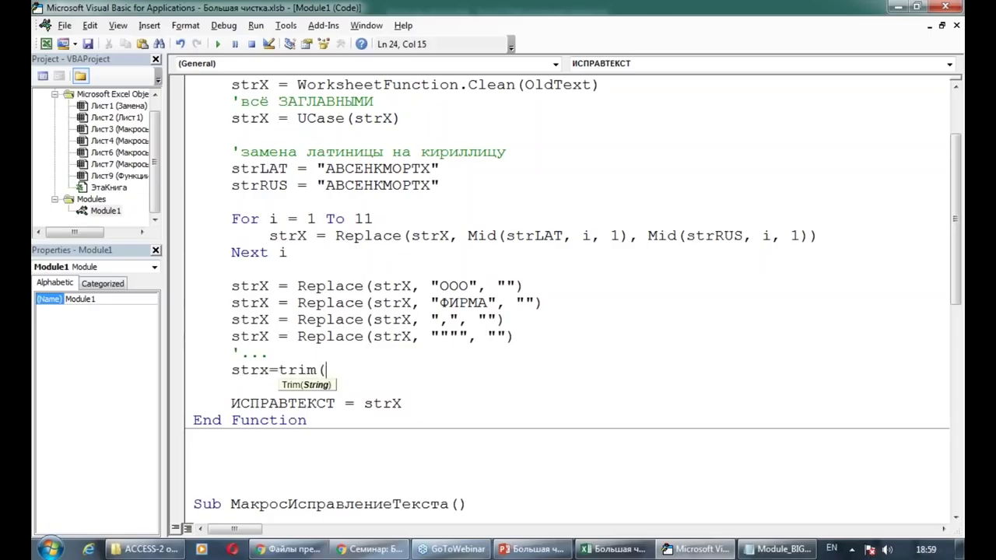
type("strx)")
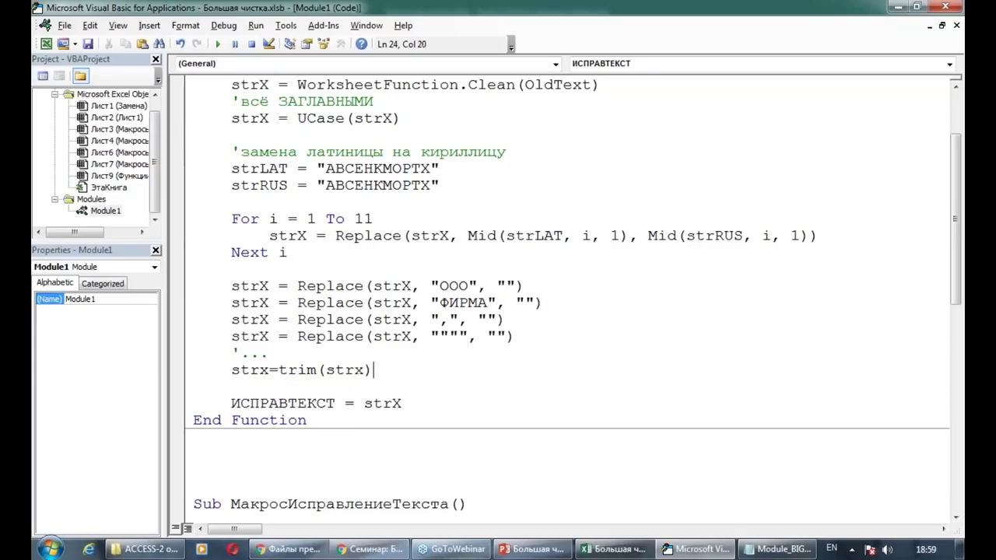
left_click(281, 355)
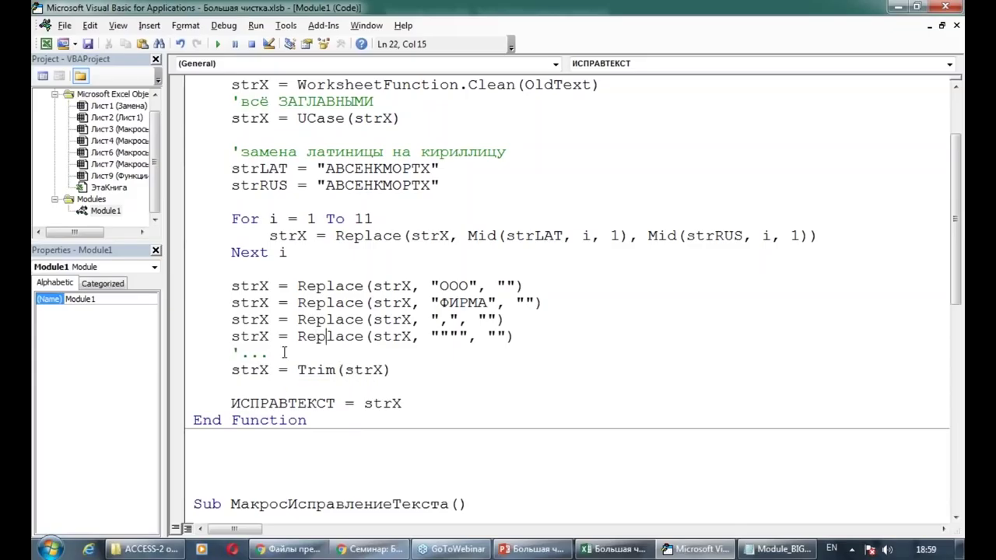
Add the comment 'убрать концевые пробелы' above the Trim line and return to Excel
key("Return")
type("'")
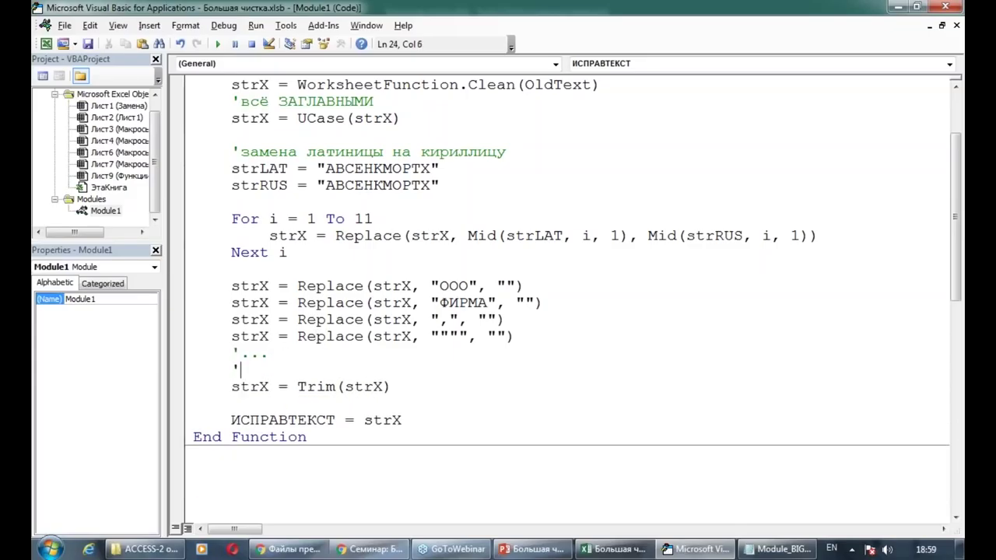
key("alt+shift")
type("с")
key("BackSpace")
type("убрать ")
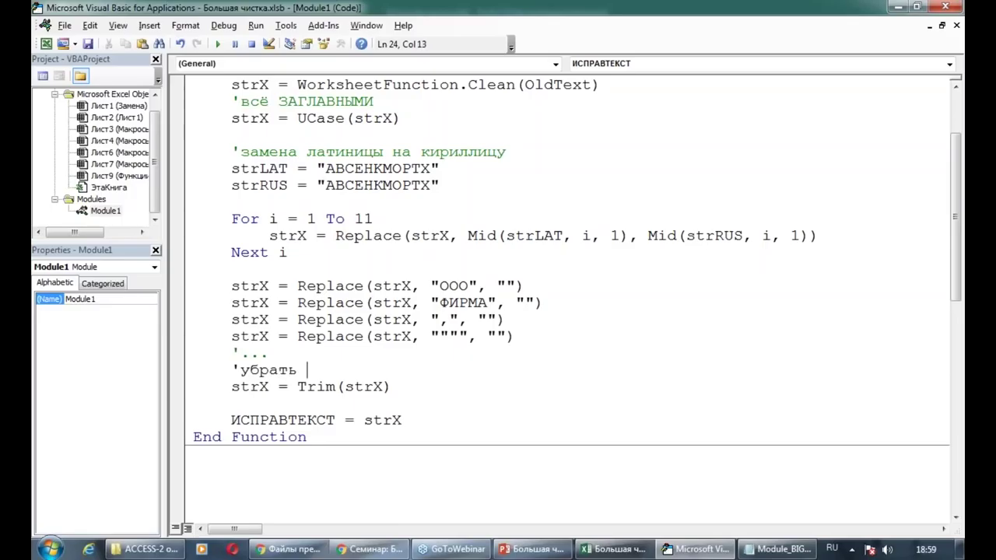
type("кон")
type("цевые пробелы")
left_click(355, 299)
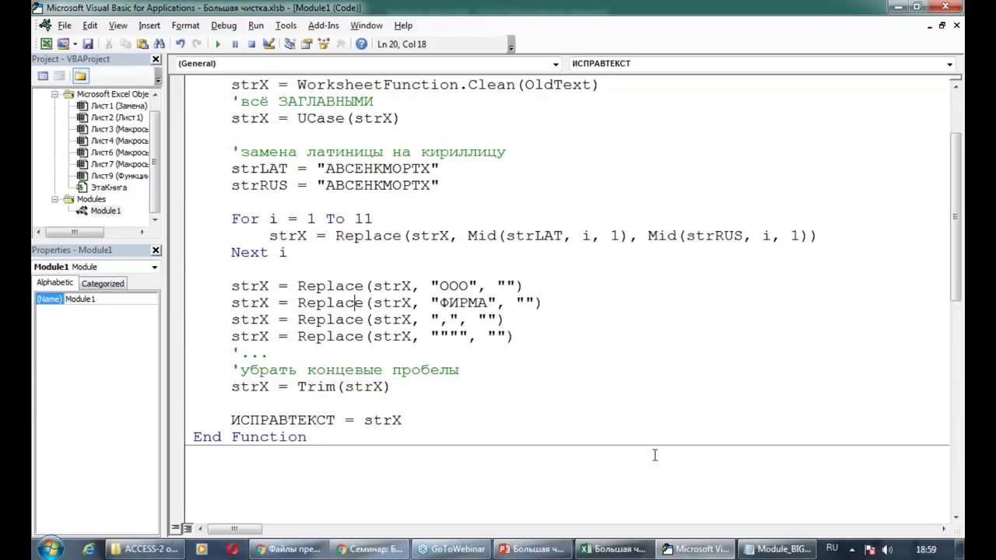
left_click(615, 554)
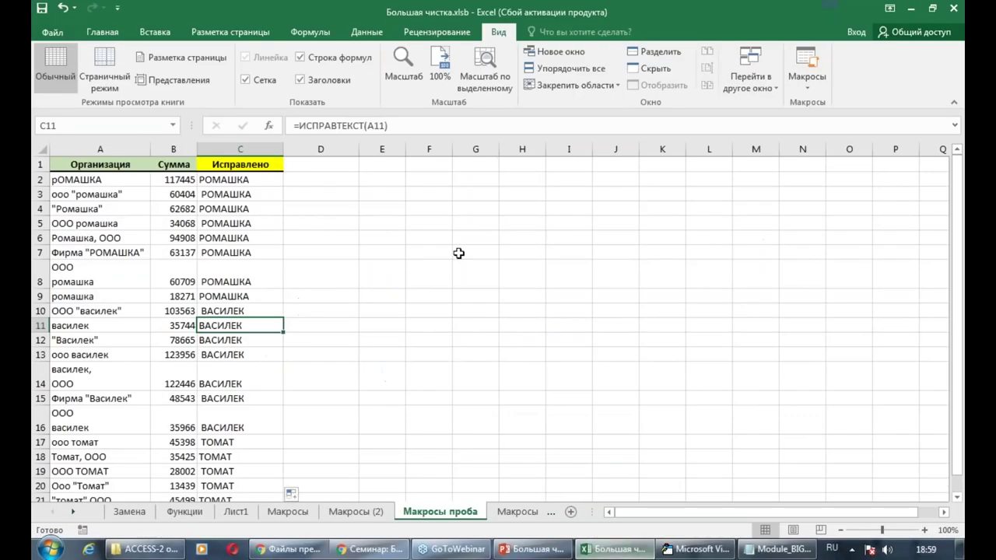
Refill the ИСПРАВТЕКСТ formula down column C from C2 and check the result in C10
left_click(269, 179)
double_click(284, 186)
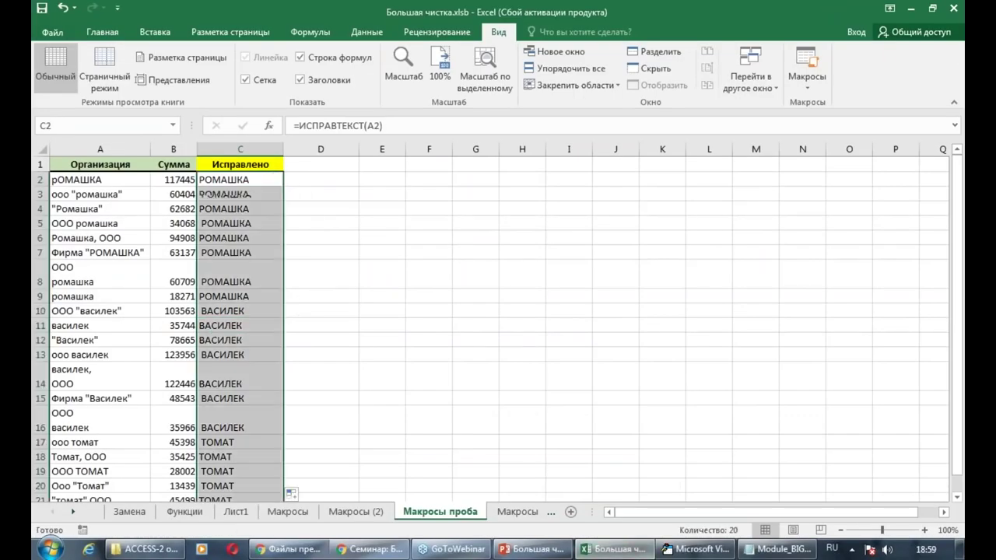
left_click(259, 310)
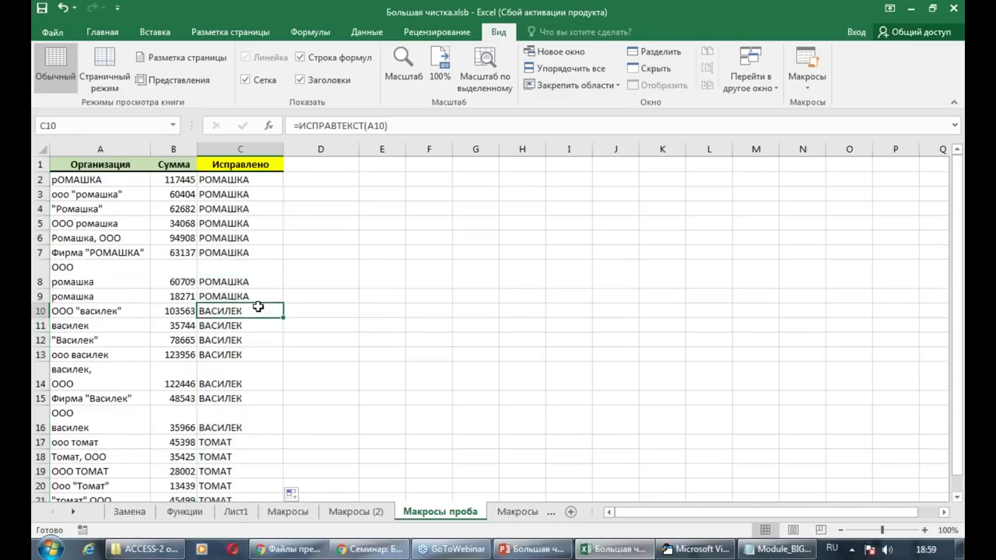
scroll(260, 308, "down", 4)
scroll(258, 307, "down", 1)
scroll(258, 307, "up", 3)
scroll(260, 306, "up", 1)
left_click(259, 179)
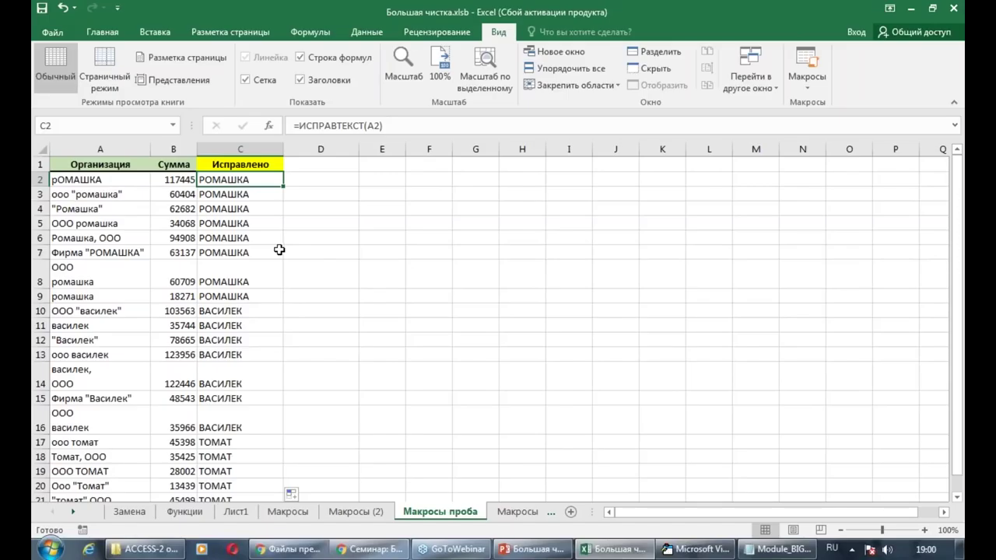
Compare the original names in A6, A7 and A9 with the corrected results in C4, C7 and C19
left_click(252, 204)
left_click(269, 181)
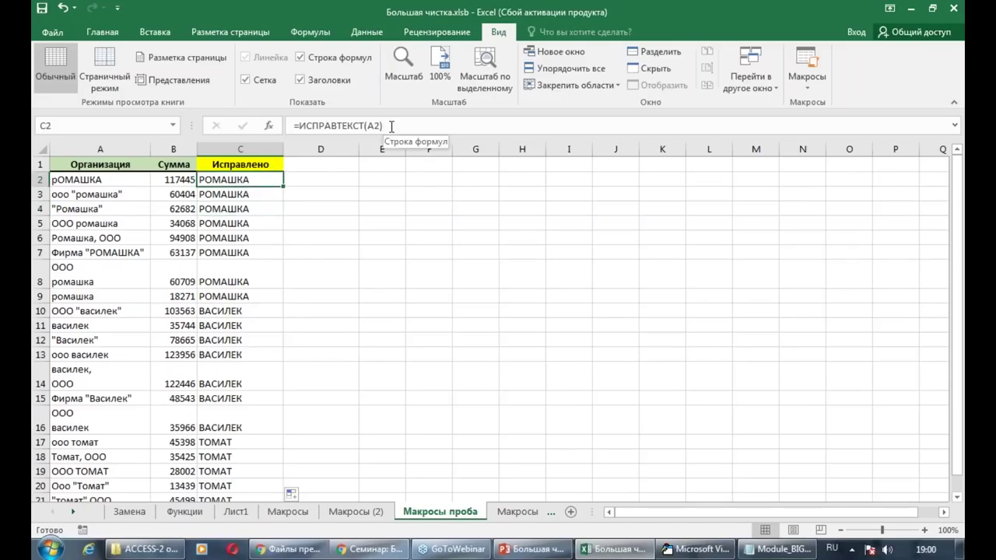
left_click(110, 214)
left_click(102, 253)
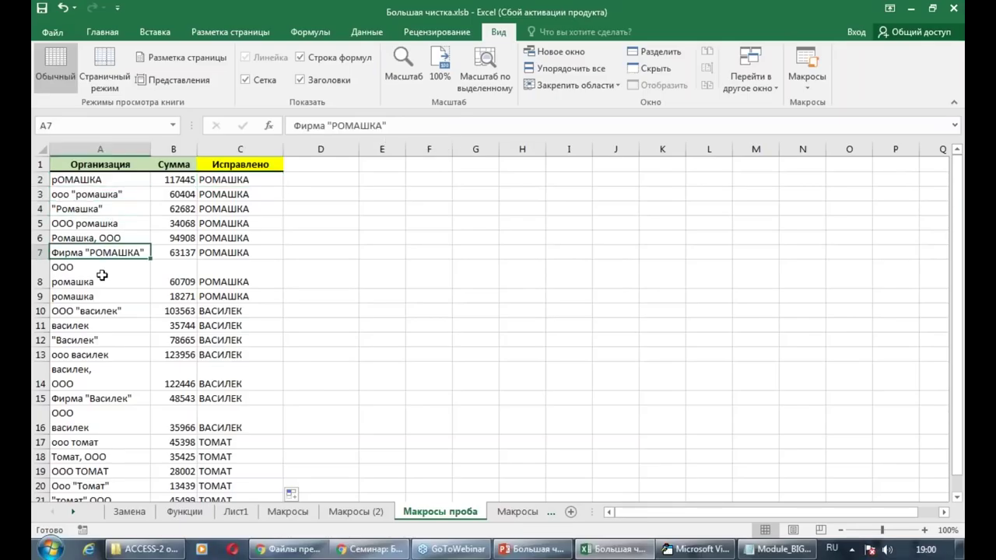
left_click(93, 297)
scroll(99, 340, "down", 2)
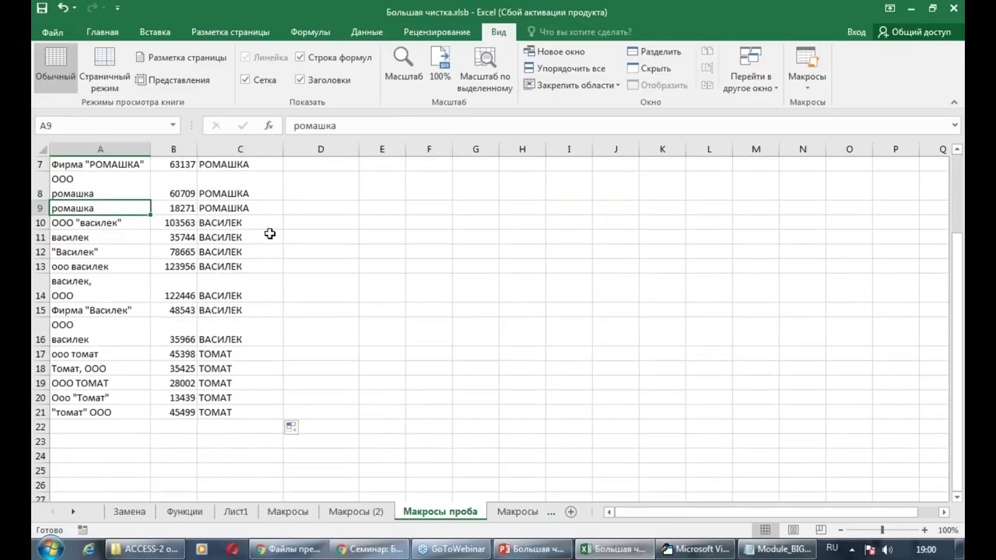
left_click(255, 387)
scroll(282, 365, "up", 2)
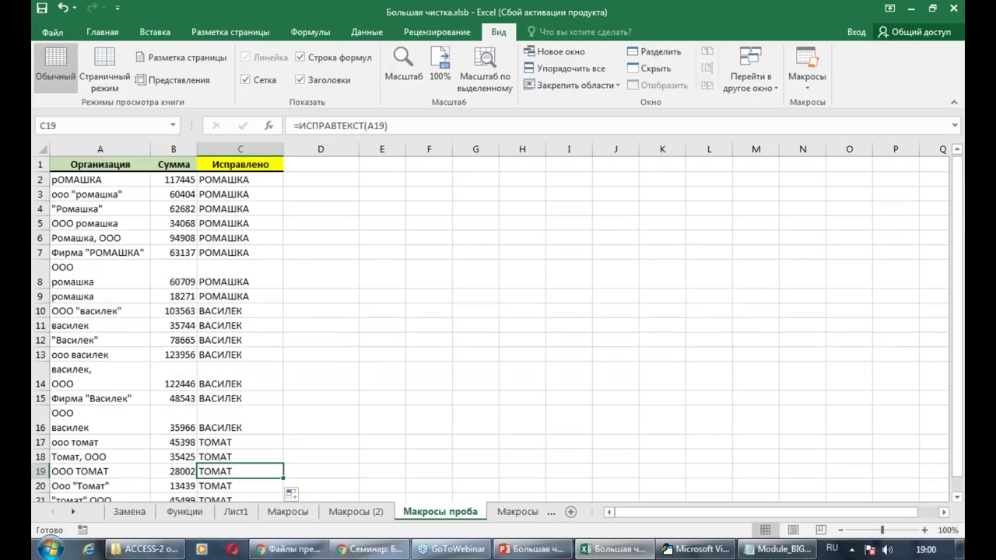
left_click(94, 238)
left_click(216, 249)
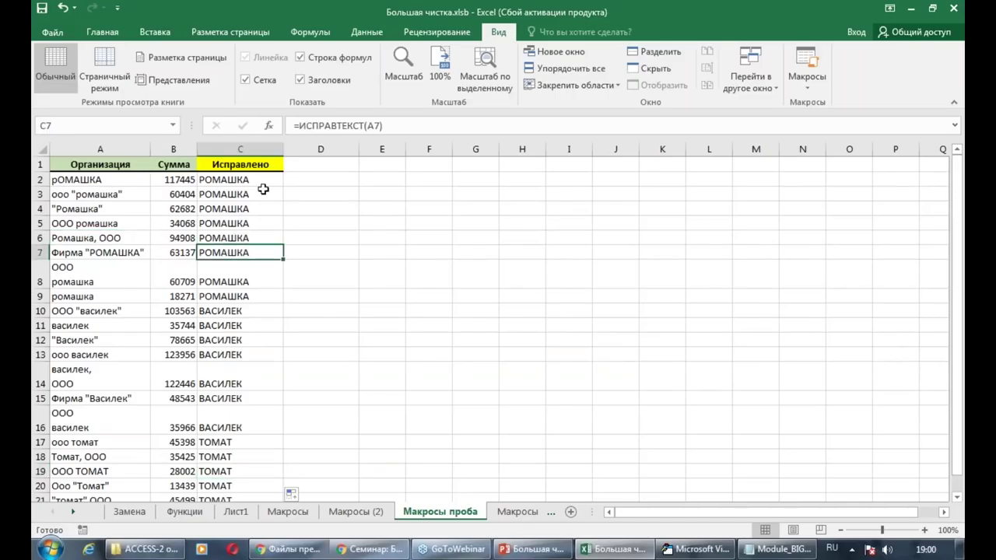
Check the formulas behind rows 19, 13 and 12 against names A4–A11, then return to VBA
left_click(261, 149)
scroll(234, 281, "down", 2)
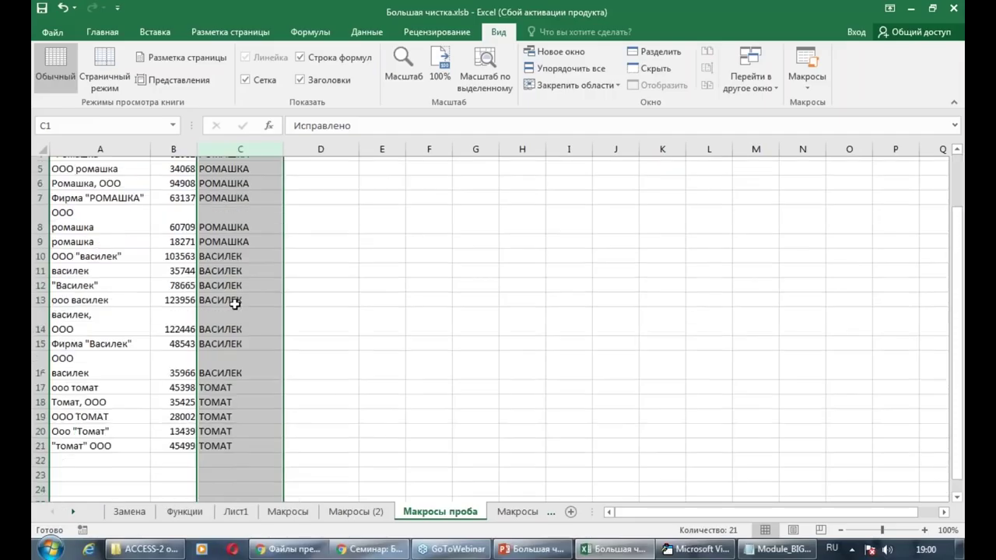
left_click(226, 382)
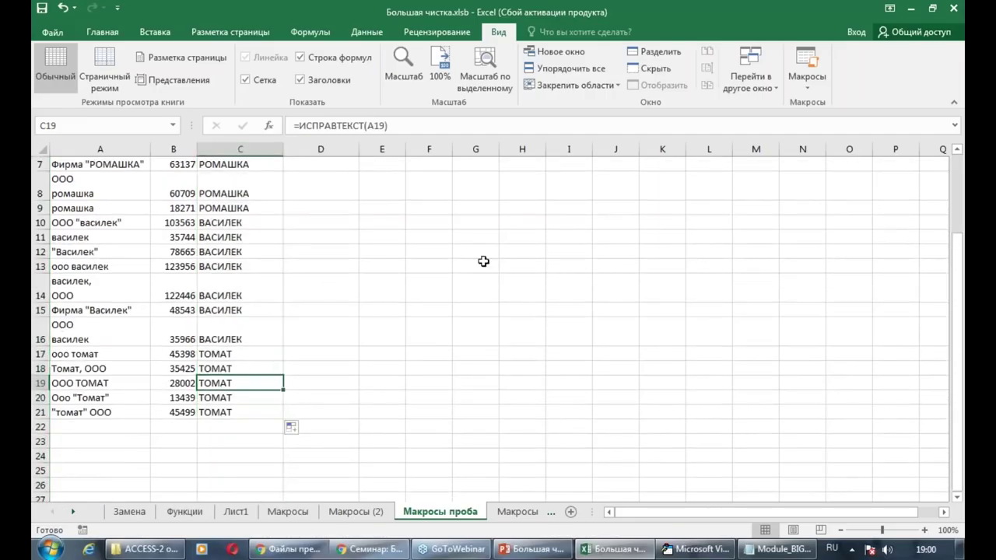
left_click(210, 267)
scroll(170, 287, "up", 2)
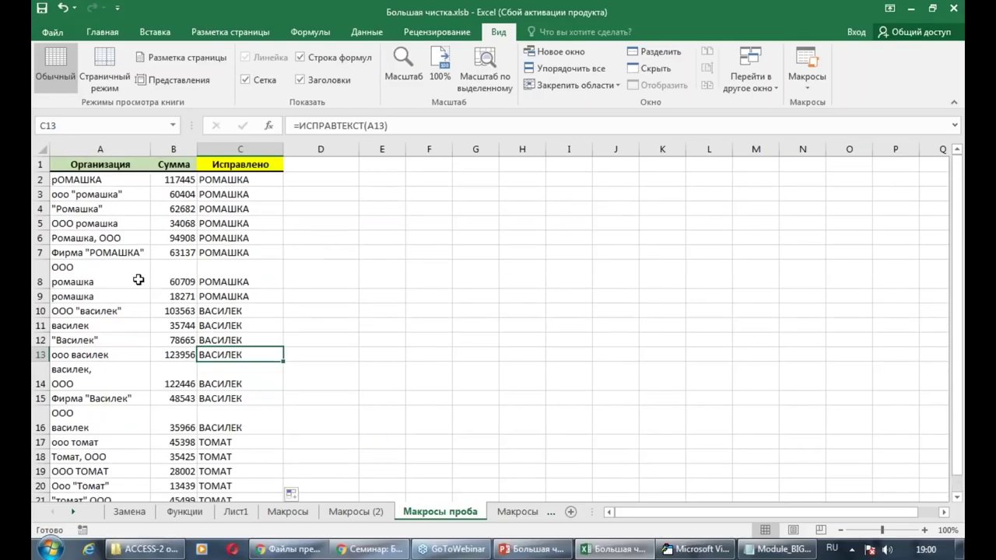
left_click(81, 255)
left_click(97, 207)
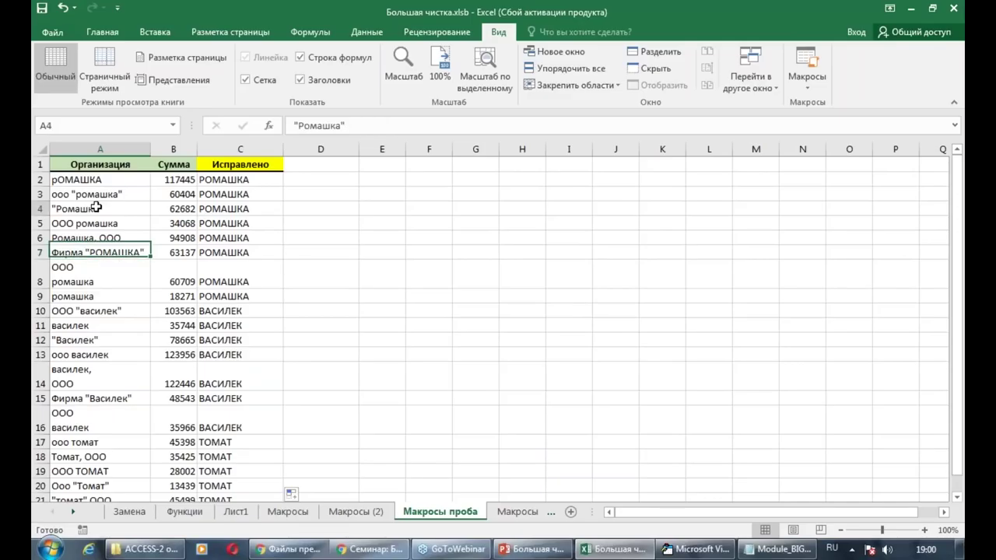
left_click(86, 264)
left_click(85, 296)
left_click(87, 322)
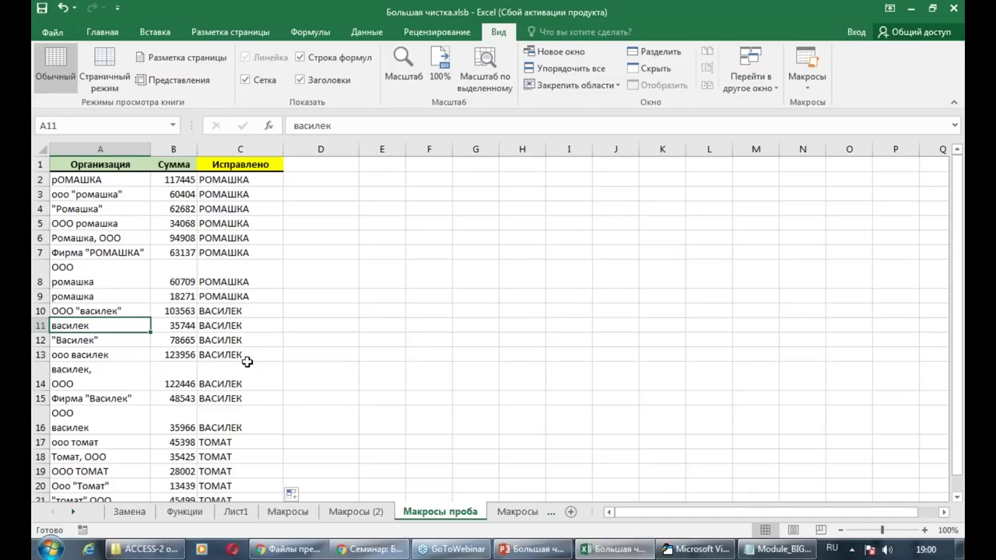
left_click(251, 343)
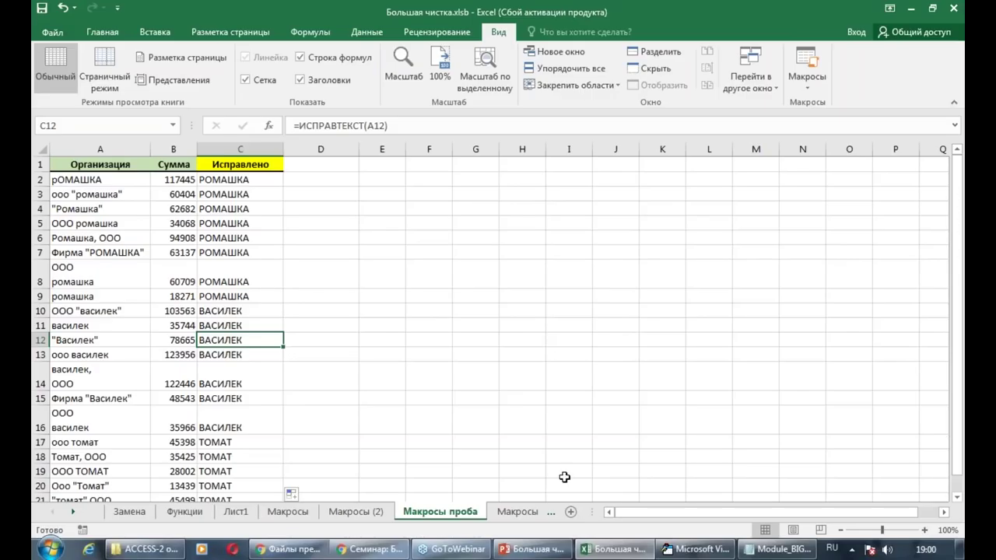
left_click(697, 550)
Delete the '... placeholder line from the ИСПРАВТЕКСТ code
left_click(569, 325)
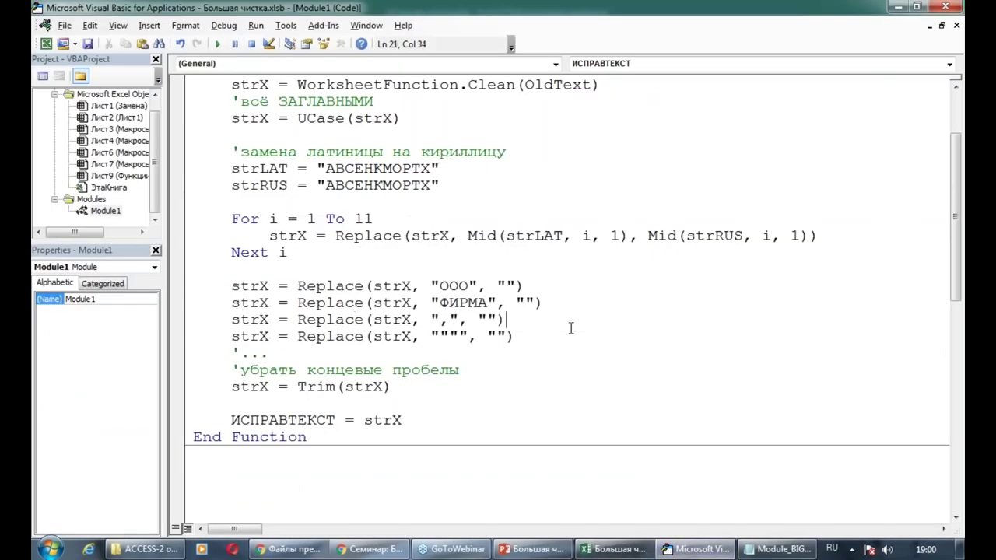
scroll(569, 327, "up", 2)
left_click(520, 286)
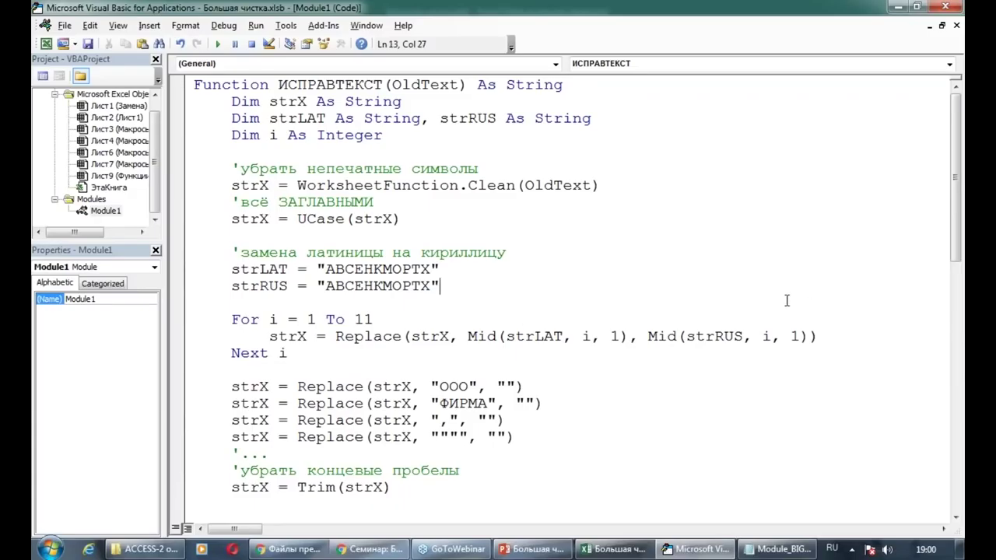
left_click(183, 459)
key("Delete")
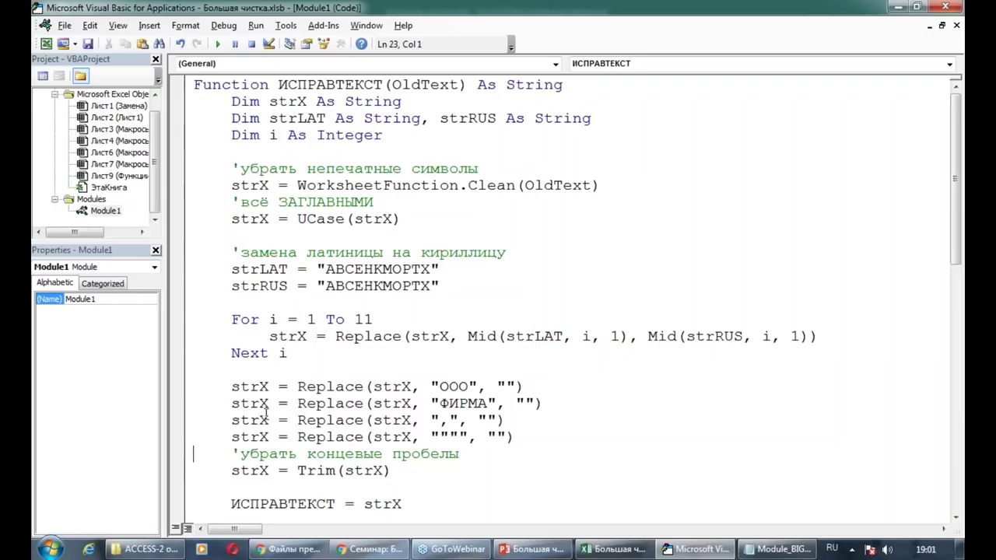
Delete the blank line before the For loop, then minimize the editor to show the spreadsheet
left_click(393, 454)
left_click(193, 304)
key("Delete")
left_click(283, 238)
left_click(459, 188)
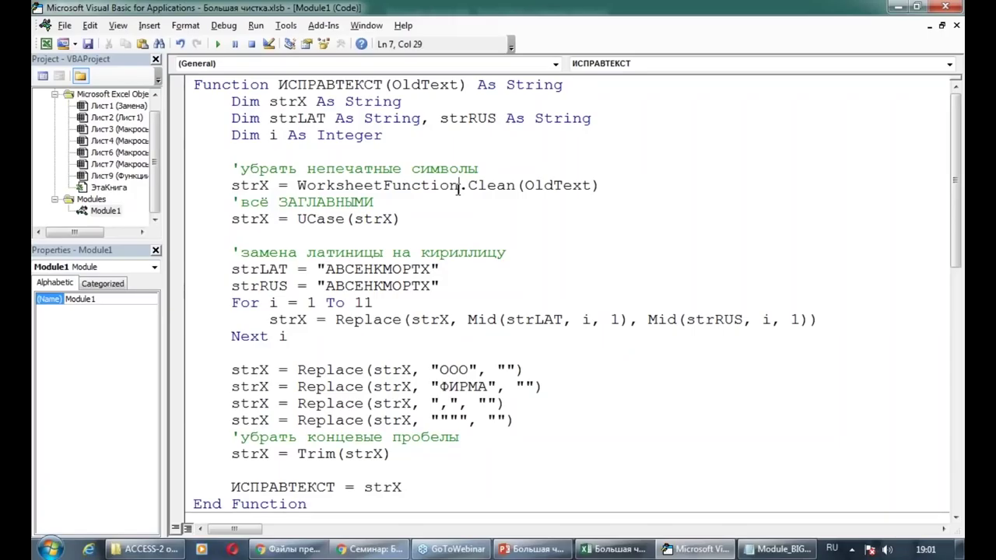
left_click(426, 199)
left_click(896, 11)
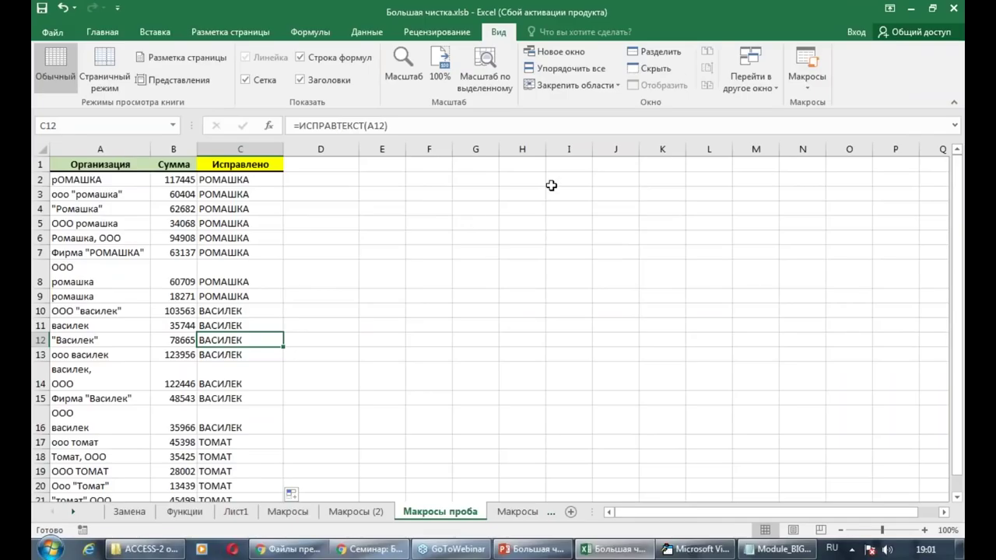
In PowerPoint, show slide 7 (recommended courses) and slide 8 (Вопросы?), then return to VBA
left_click(535, 553)
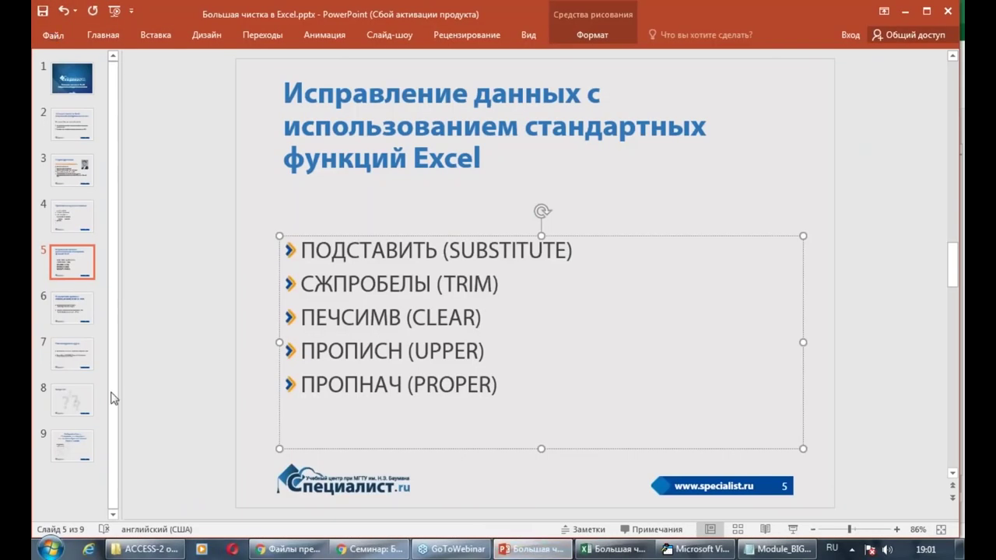
left_click(85, 365)
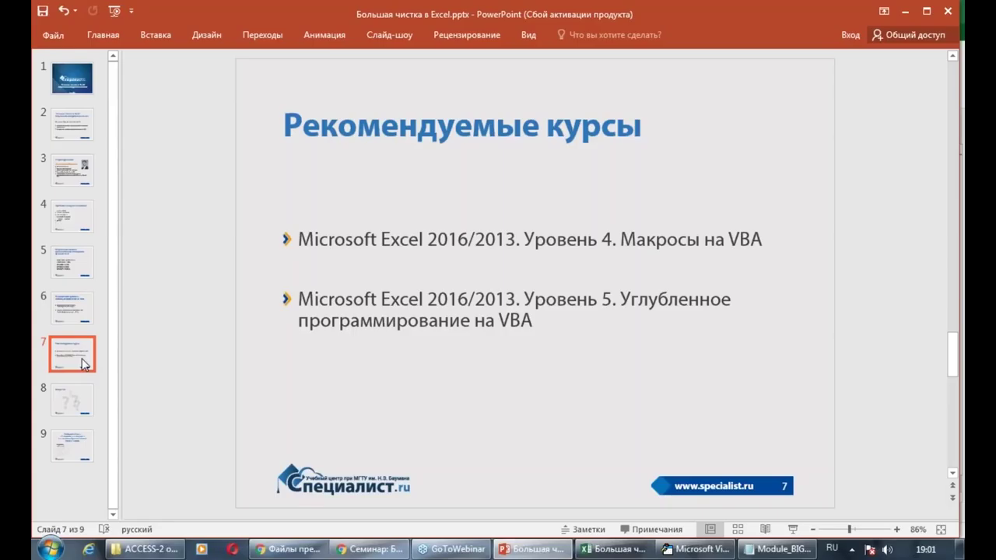
left_click(66, 399)
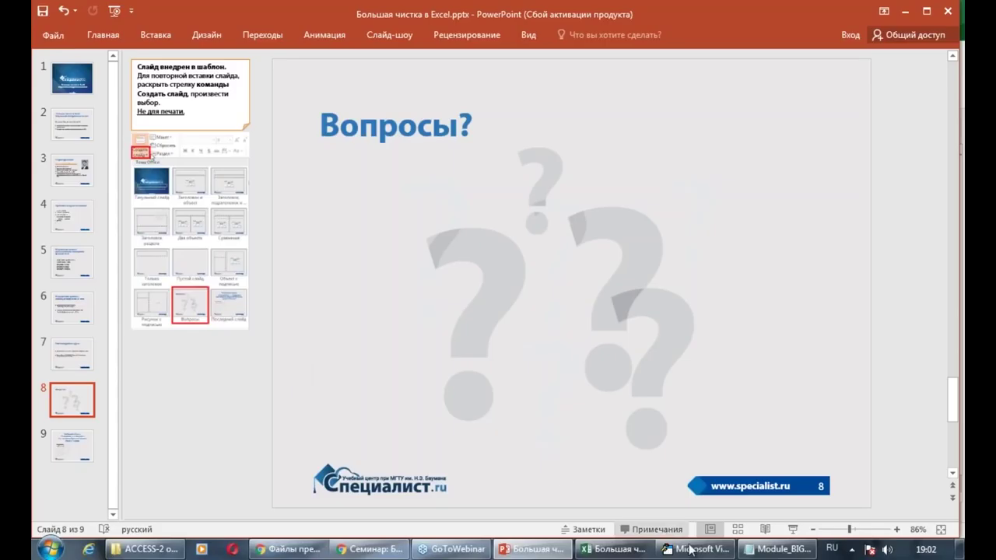
mouse_move(695, 551)
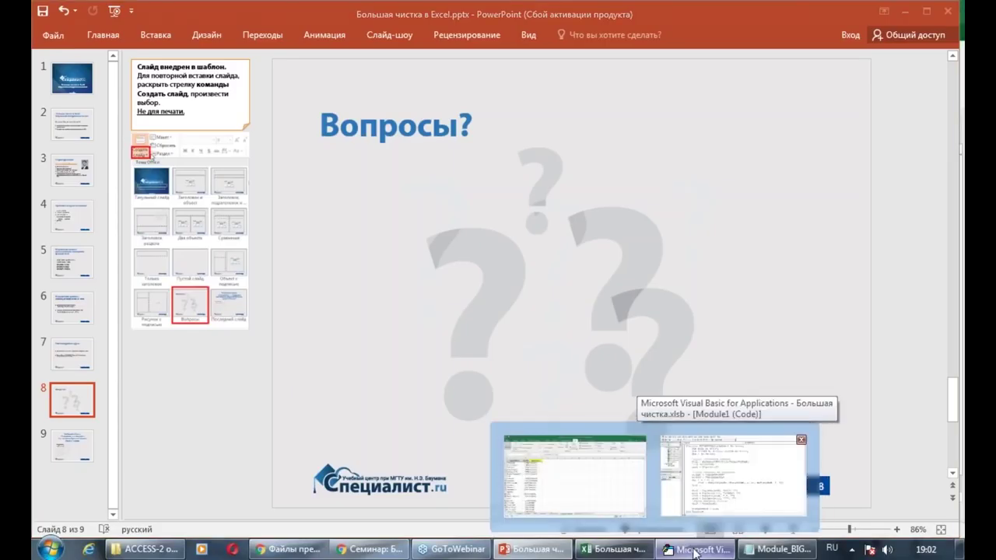
left_click(734, 479)
Highlight WorksheetFunction and Clean on line 7 of ИСПРАВТЕКСТ to explain them
left_click(498, 269)
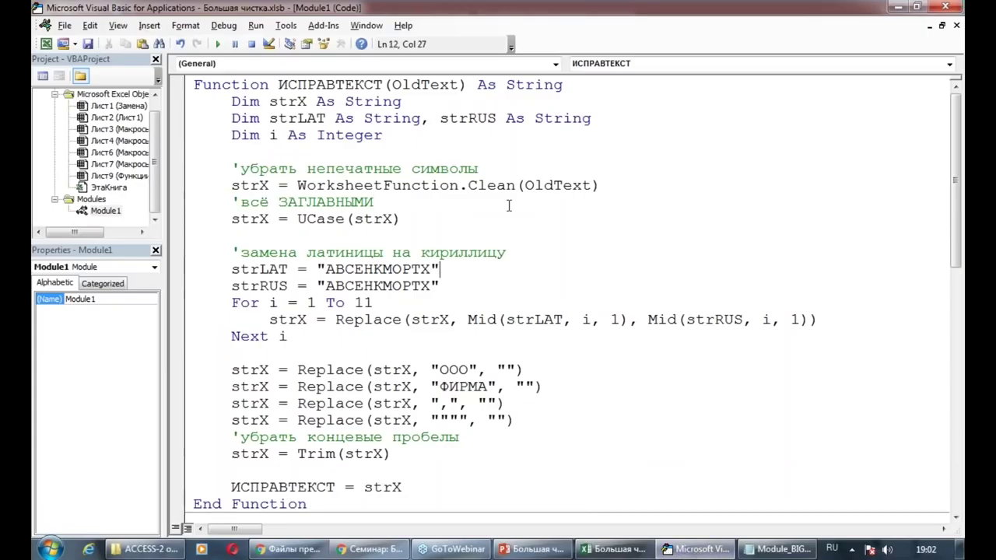
double_click(377, 185)
double_click(503, 187)
key("Left")
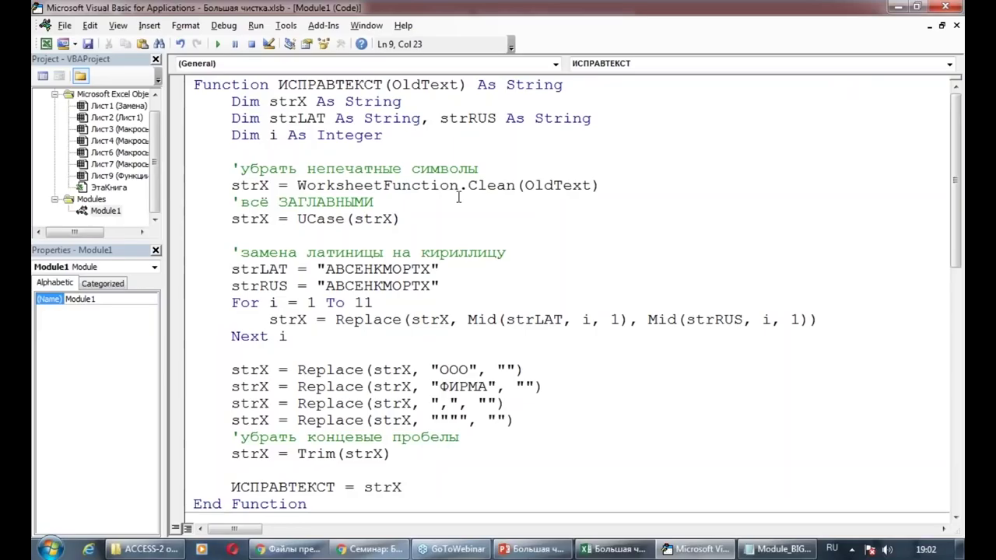
left_click_drag(475, 188, 518, 191)
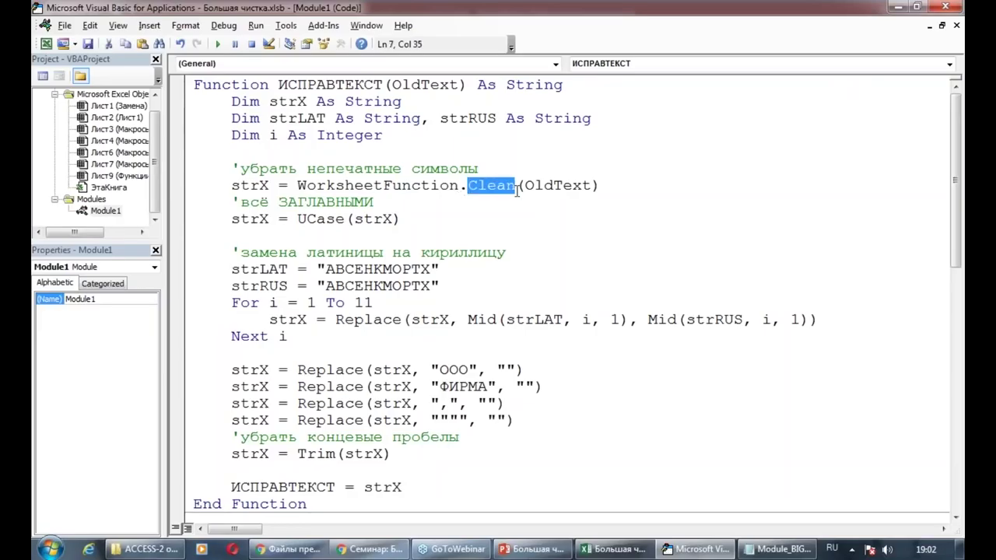
left_click(451, 220)
left_click_drag(298, 185, 600, 187)
left_click(578, 241)
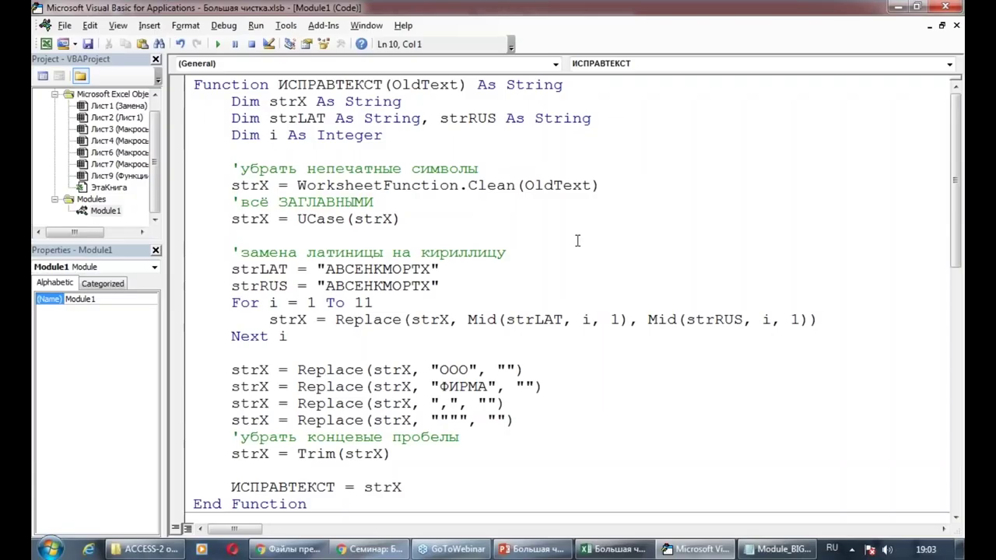
Highlight Replace on line 15 and the whole WorksheetFunction.Clean line, then go to PowerPoint
left_click(374, 319)
double_click(374, 319)
left_click(368, 366)
left_click(402, 220)
left_click_drag(598, 186, 173, 183)
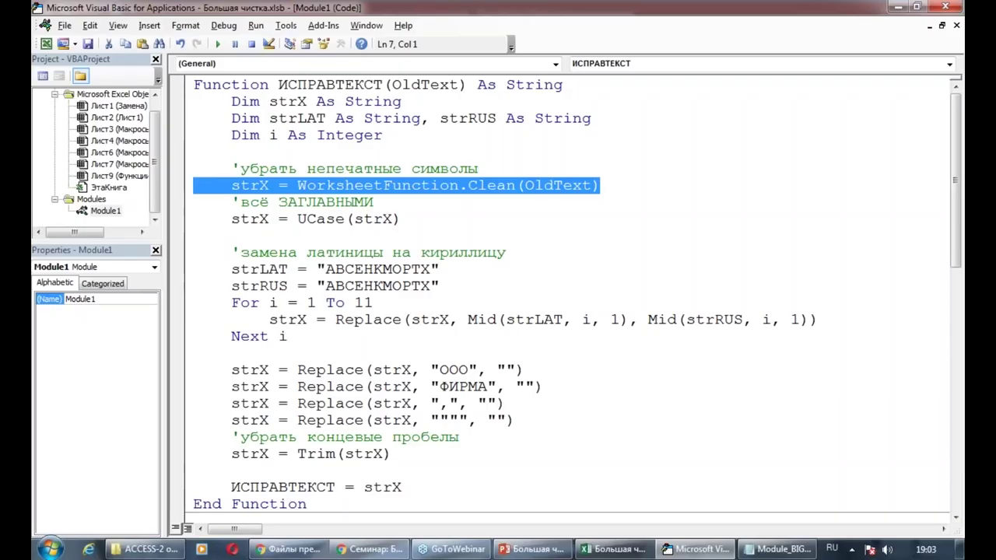
left_click(897, 7)
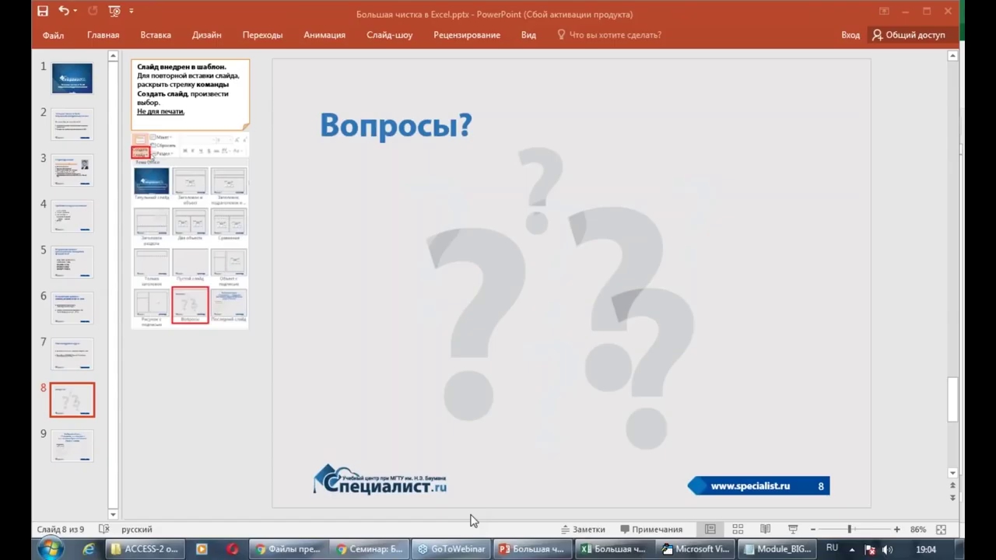
Bring back the Макросы проба sheet and select the original names in A8 and A6 (Ромашка, ООО)
left_click(595, 551)
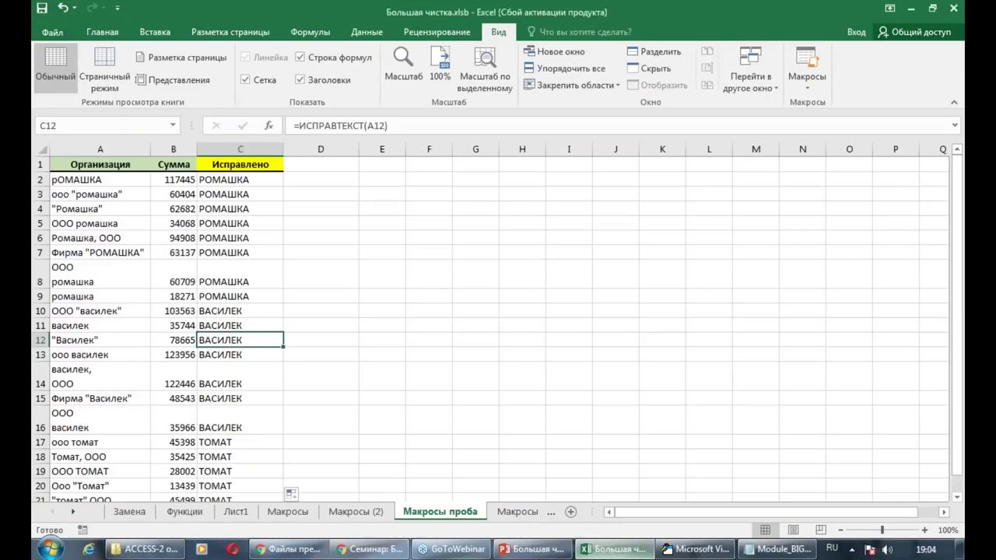
left_click(106, 270)
left_click(132, 237)
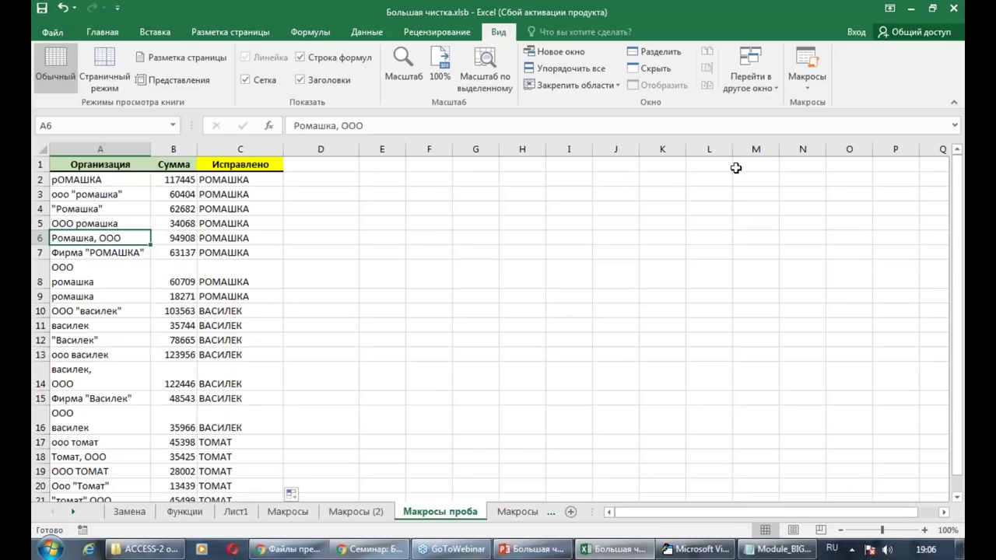
Minimize Excel and step through slides 9 and 3 back to the title slide
left_click(912, 9)
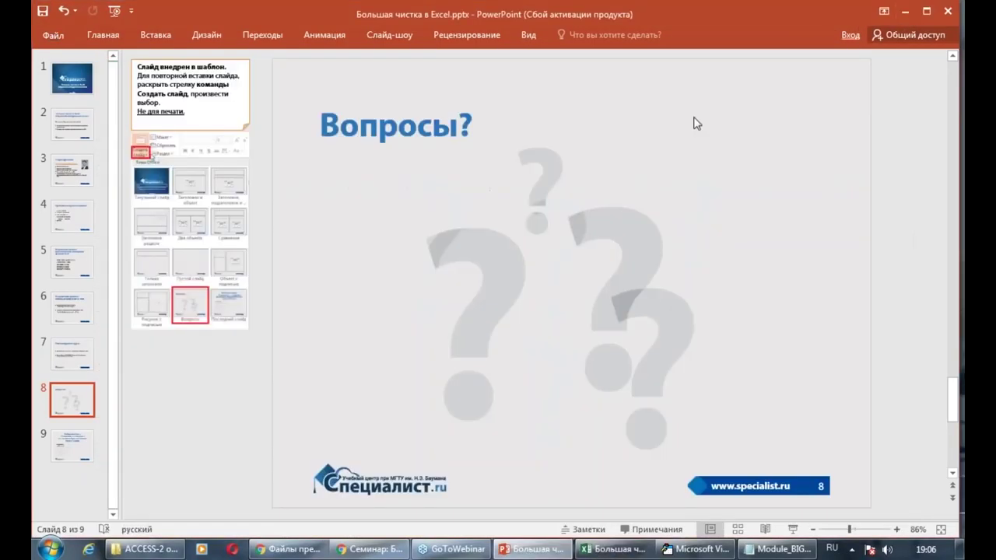
left_click(83, 446)
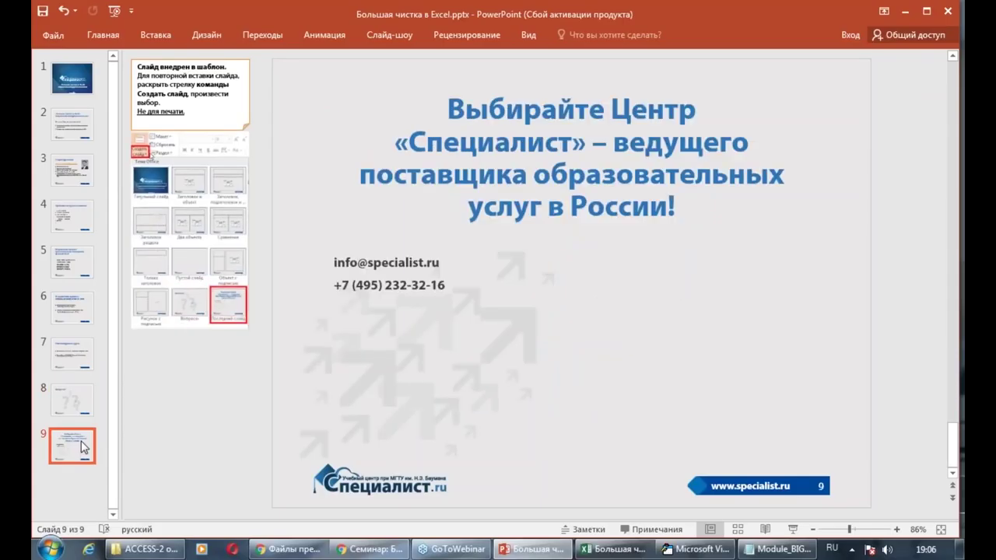
left_click(74, 181)
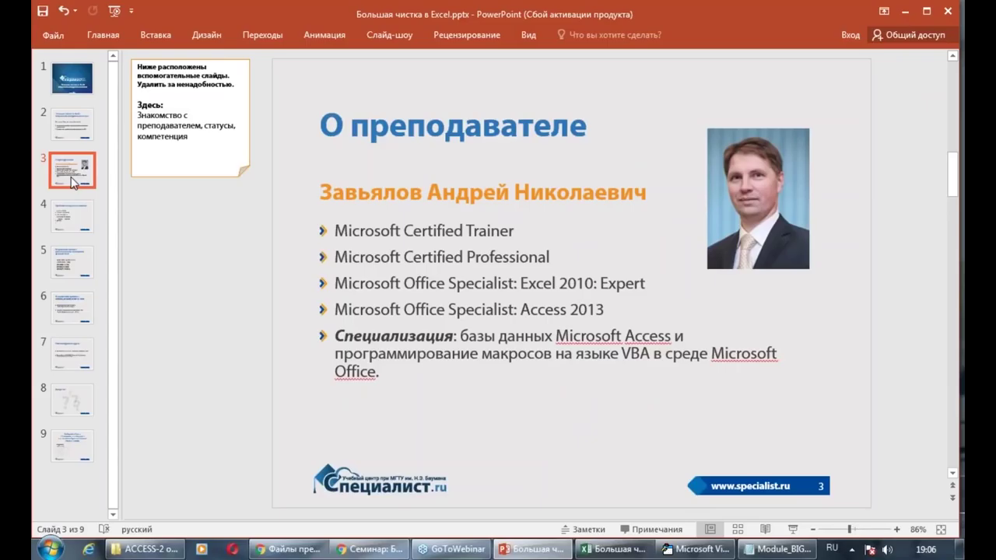
left_click(76, 84)
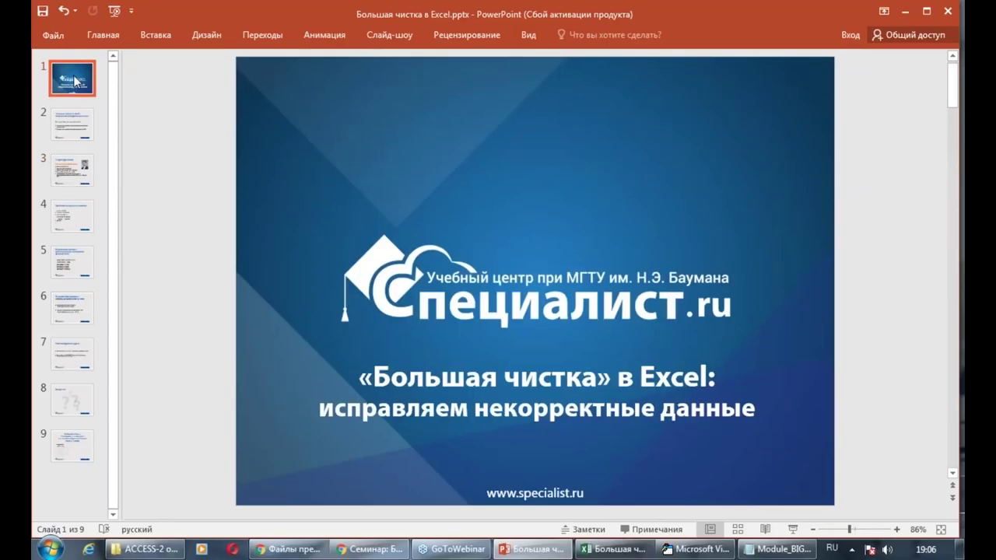